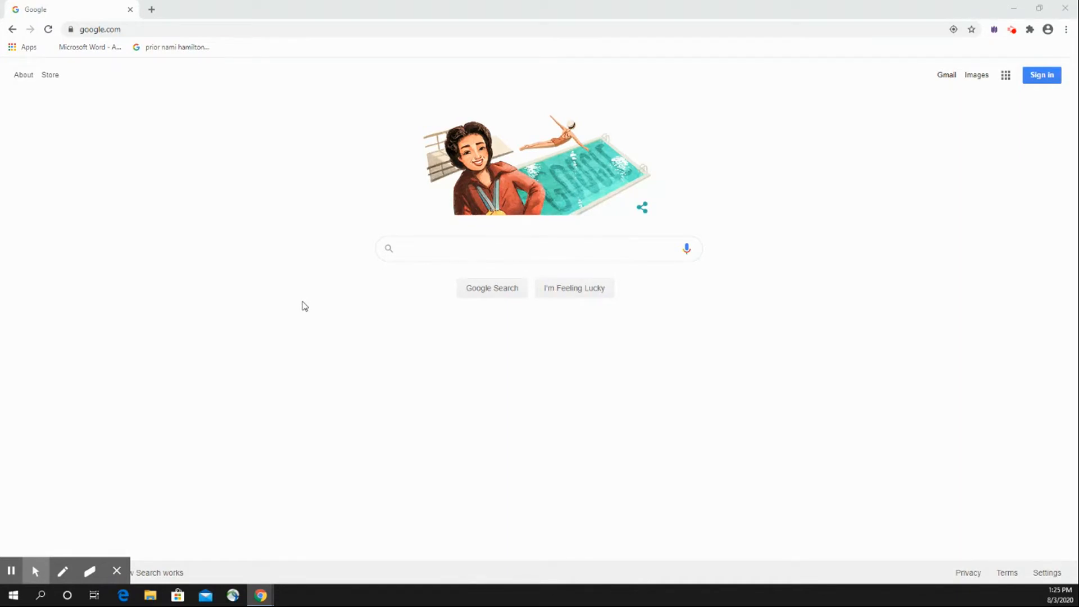
Sign in to Google with another account, entering the account's e-mail address and password.
click(214, 29)
click(217, 99)
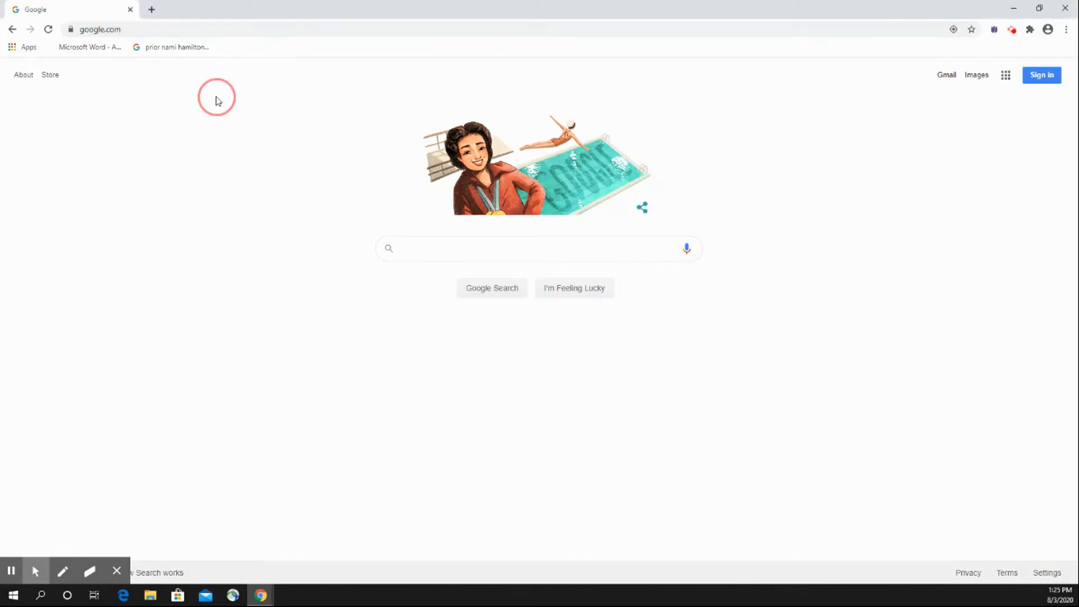
click(1038, 82)
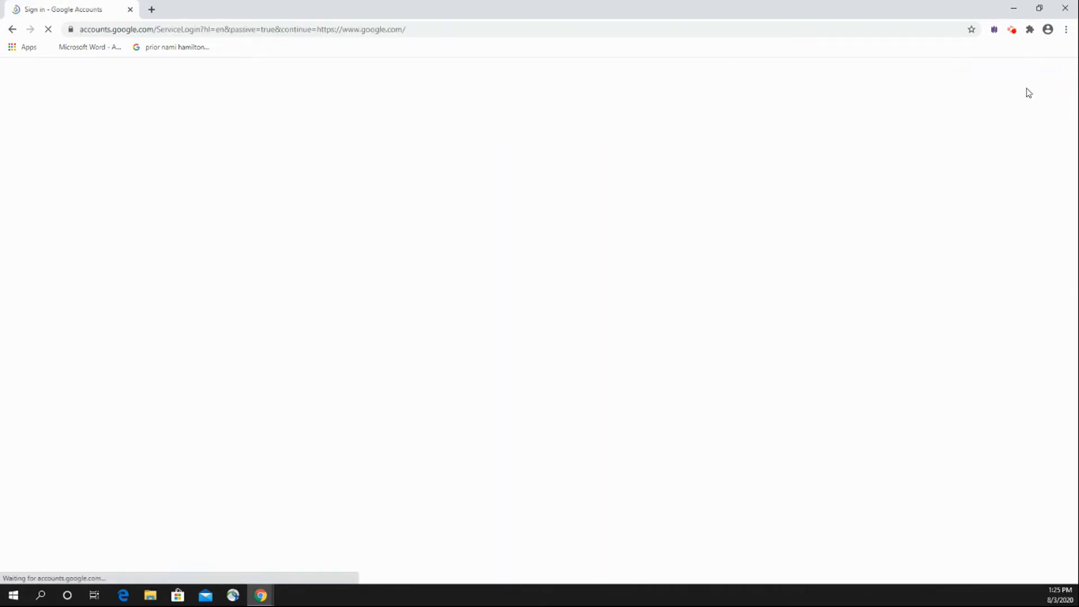
click(481, 355)
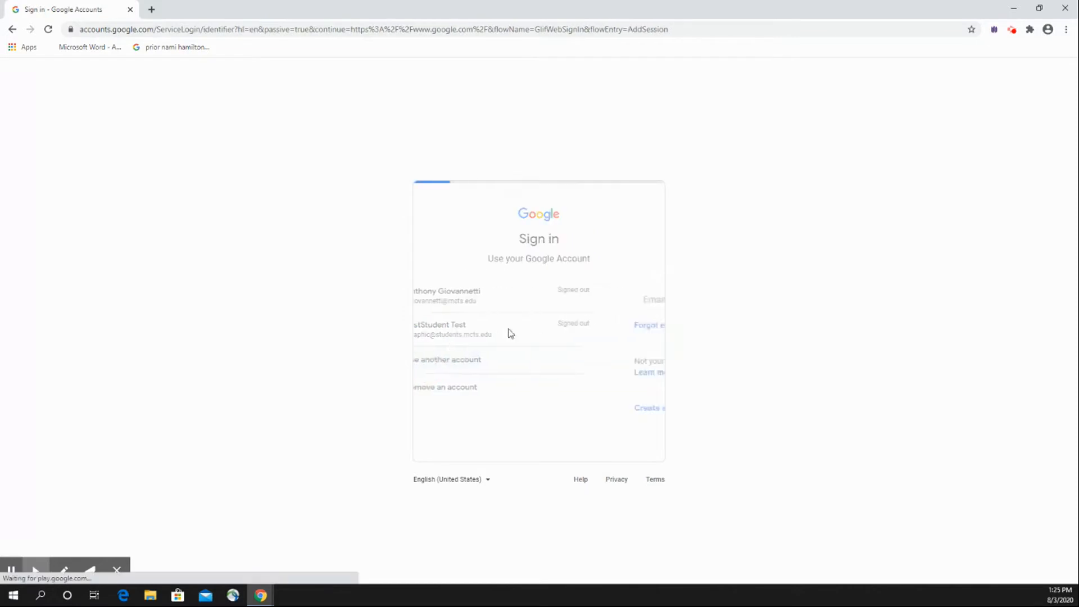
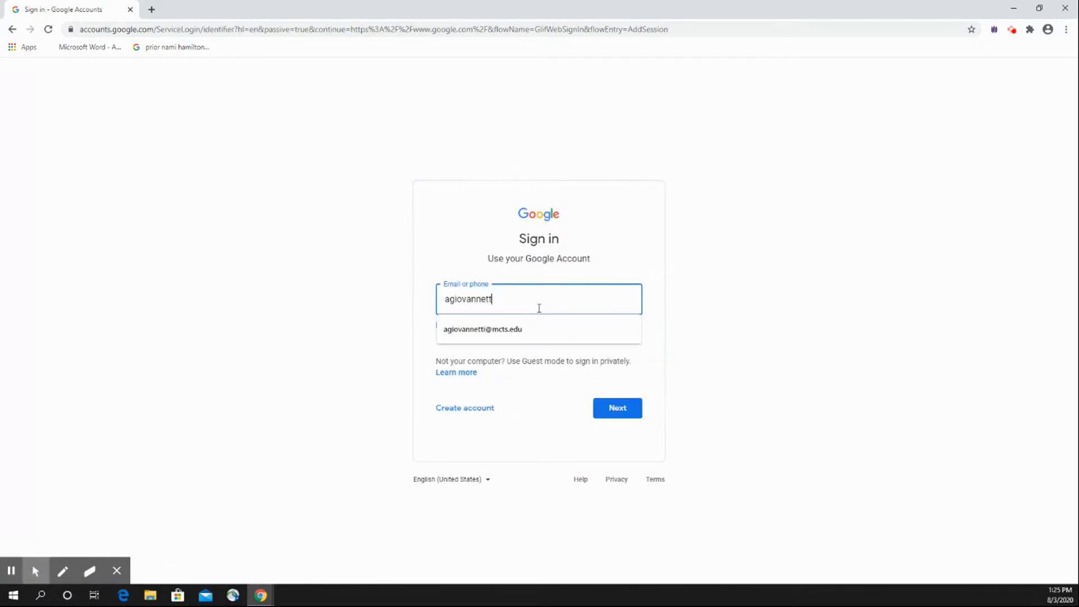
key(Return)
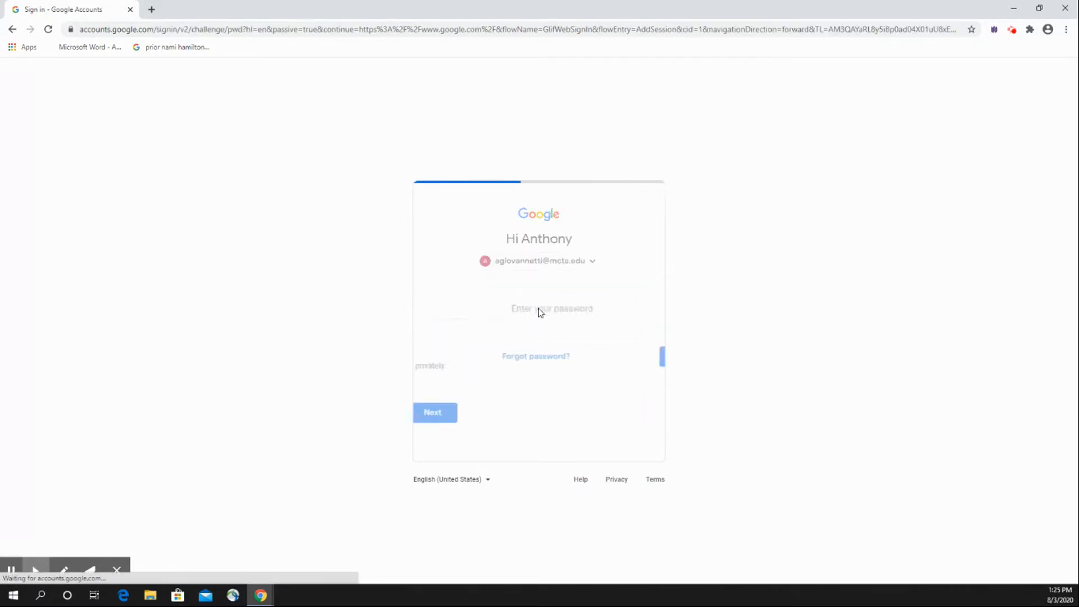
text(****)
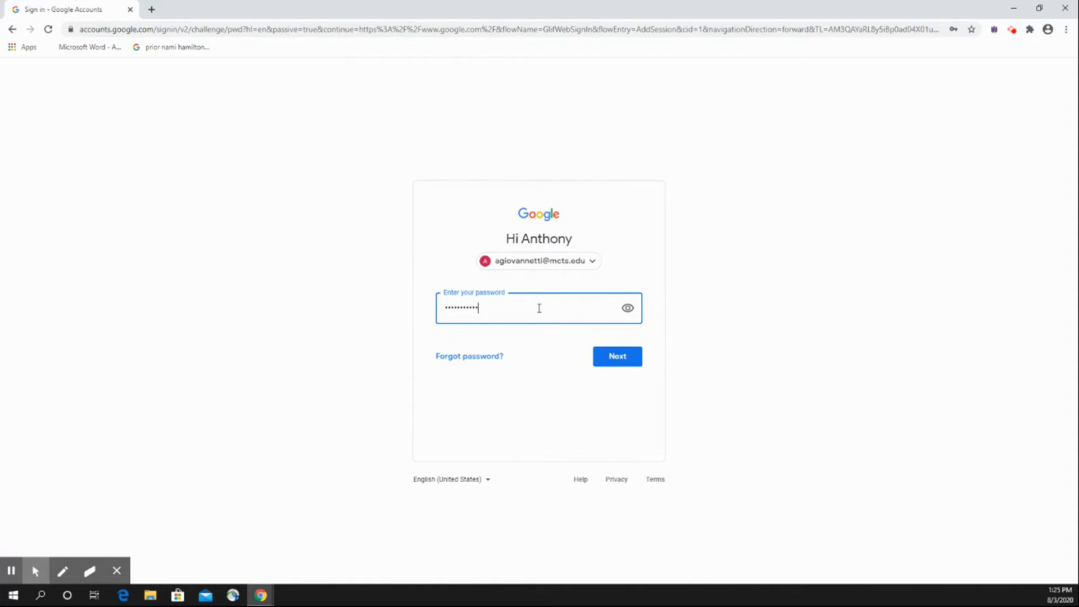
key(Return)
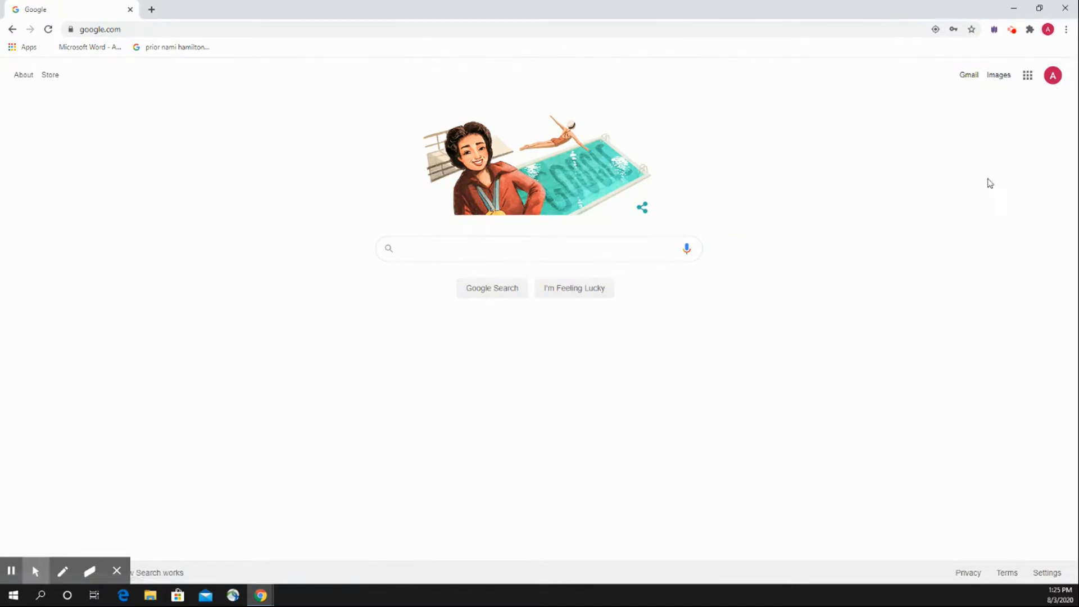
Check which Google account is signed in by viewing the account details, and close them.
click(1054, 79)
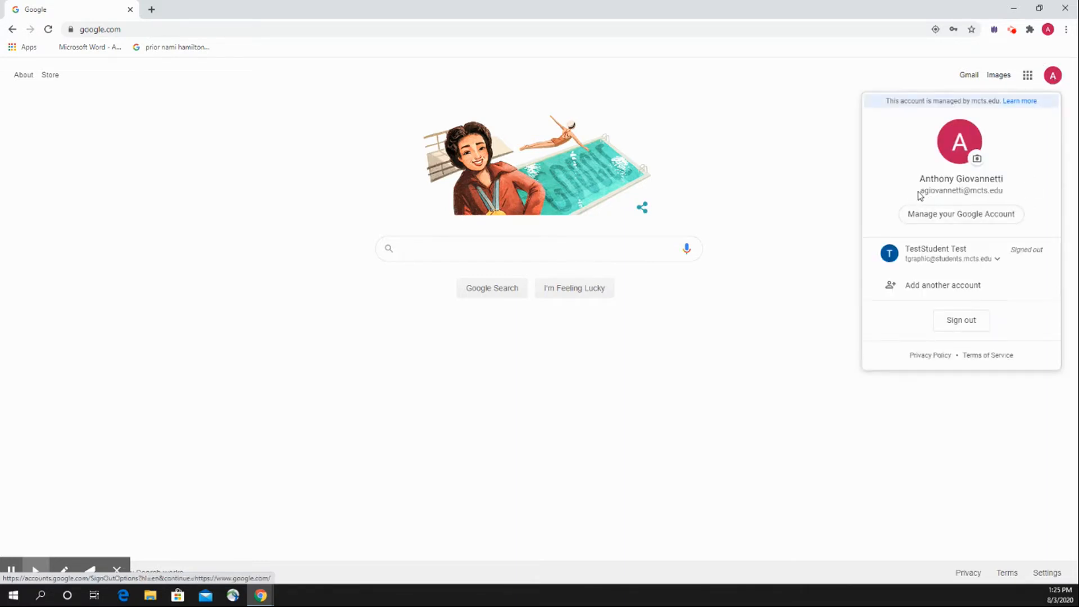
drag(920, 194, 1007, 193)
click(1007, 193)
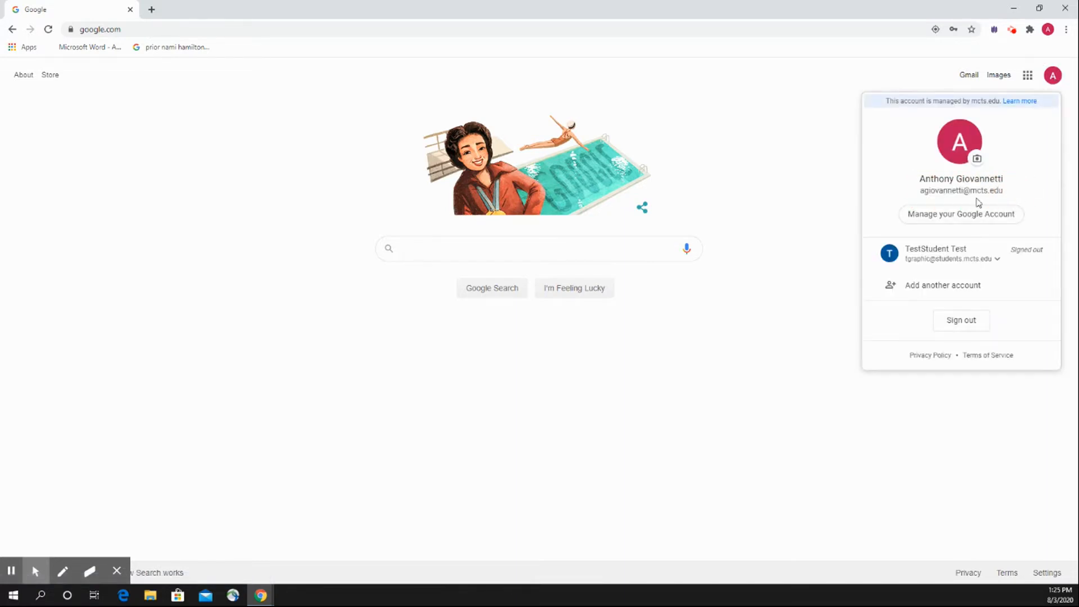
click(852, 149)
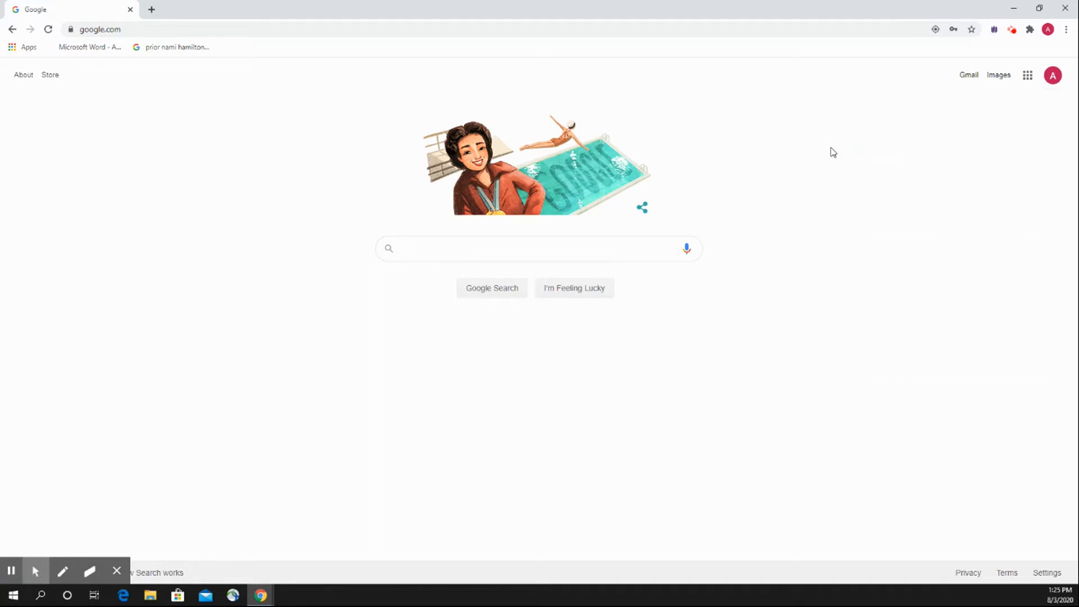
Look through the available Google apps and open Classroom.
click(1028, 77)
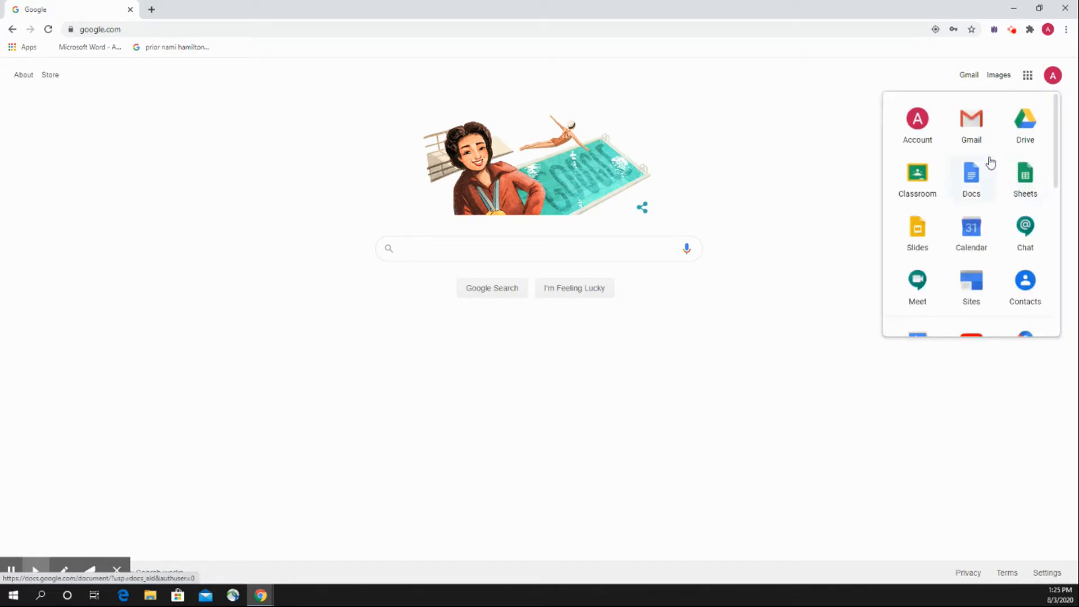
scroll(989, 174, down, 1)
scroll(991, 185, down, 4)
scroll(997, 195, up, 5)
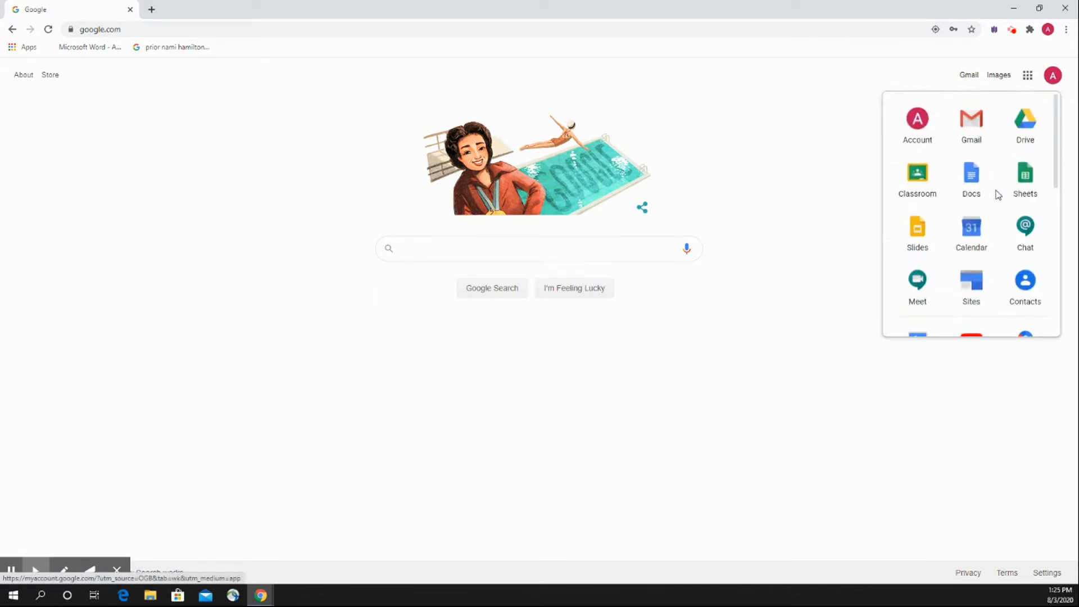
click(926, 195)
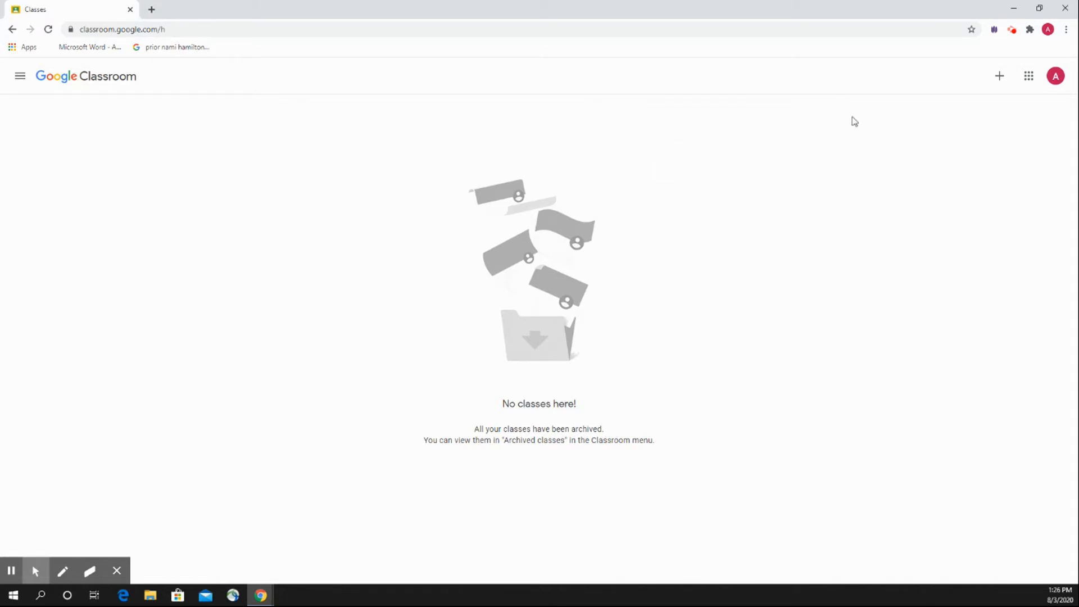
Create a new class named "Demo Class", leaving the section, subject and room empty.
click(999, 79)
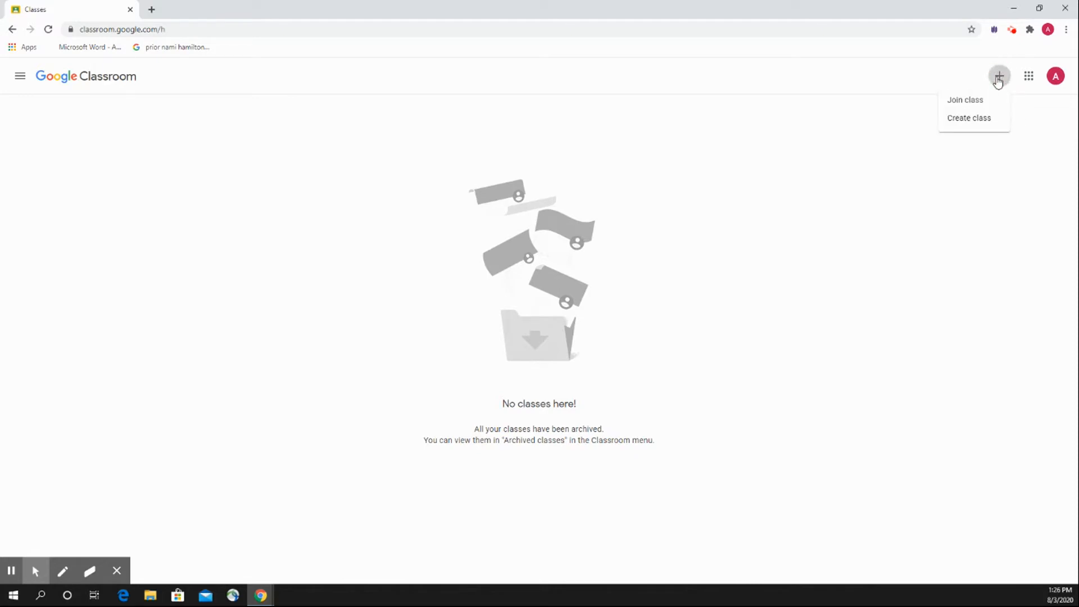
click(984, 120)
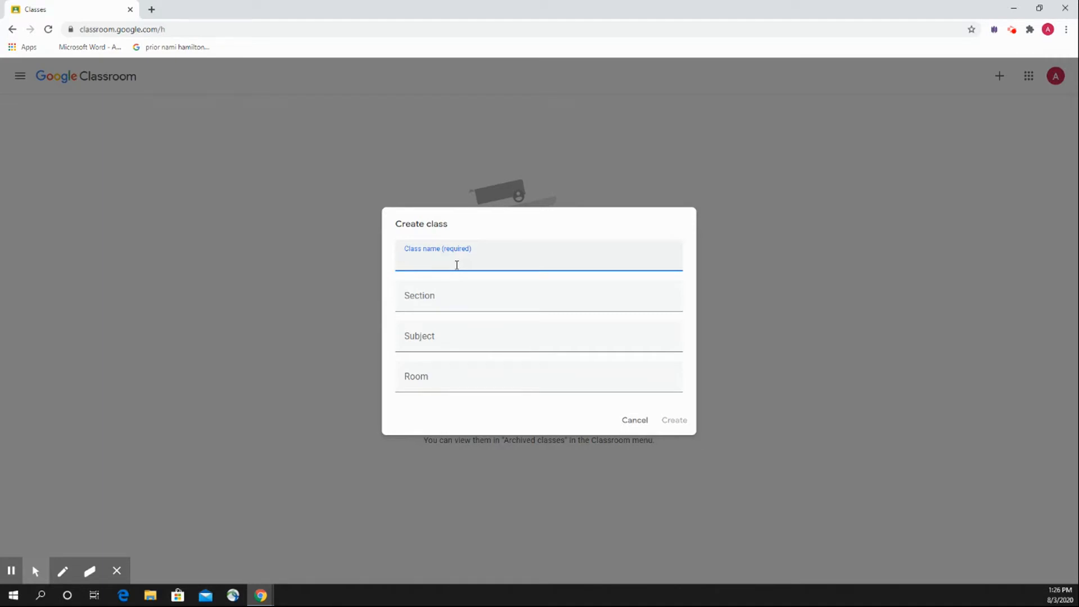
text(Demo Class)
click(686, 421)
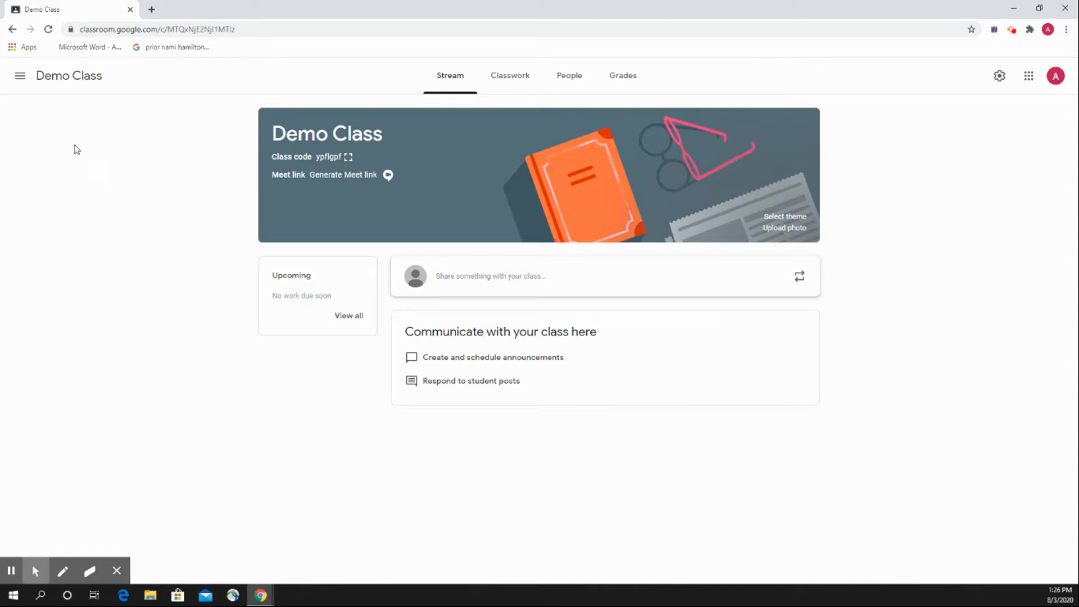
Return to the overview of all classes and reopen Demo Class from its card.
click(20, 79)
click(29, 84)
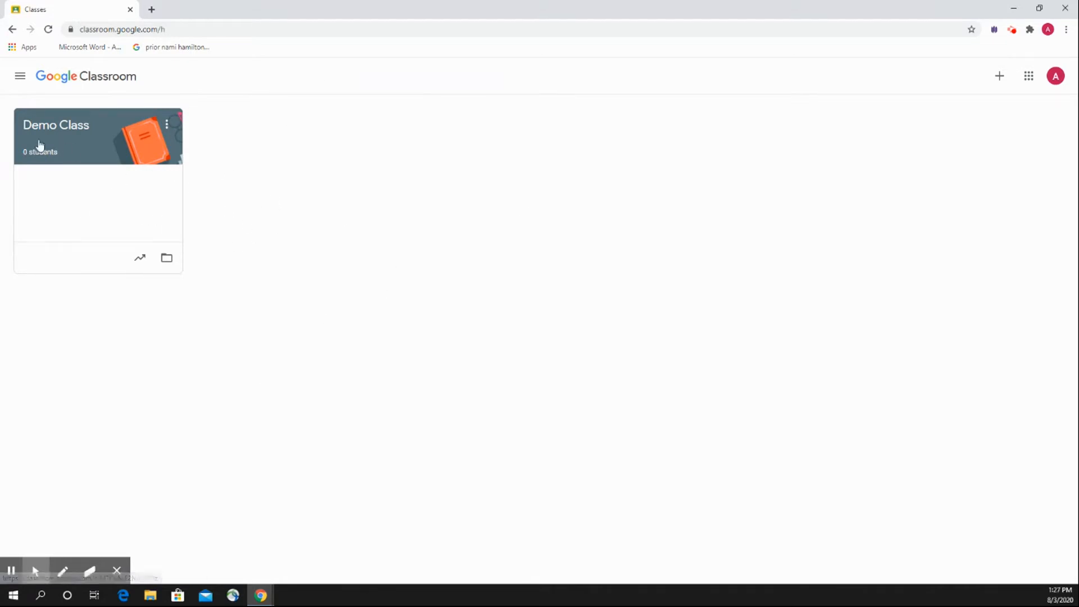
click(113, 149)
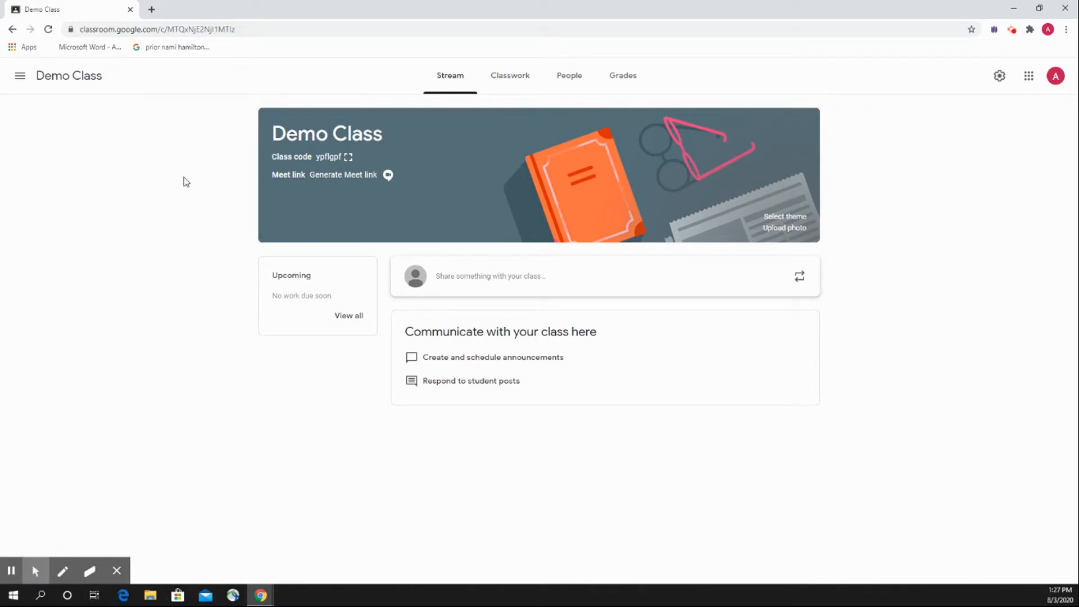
click(1012, 30)
click(994, 152)
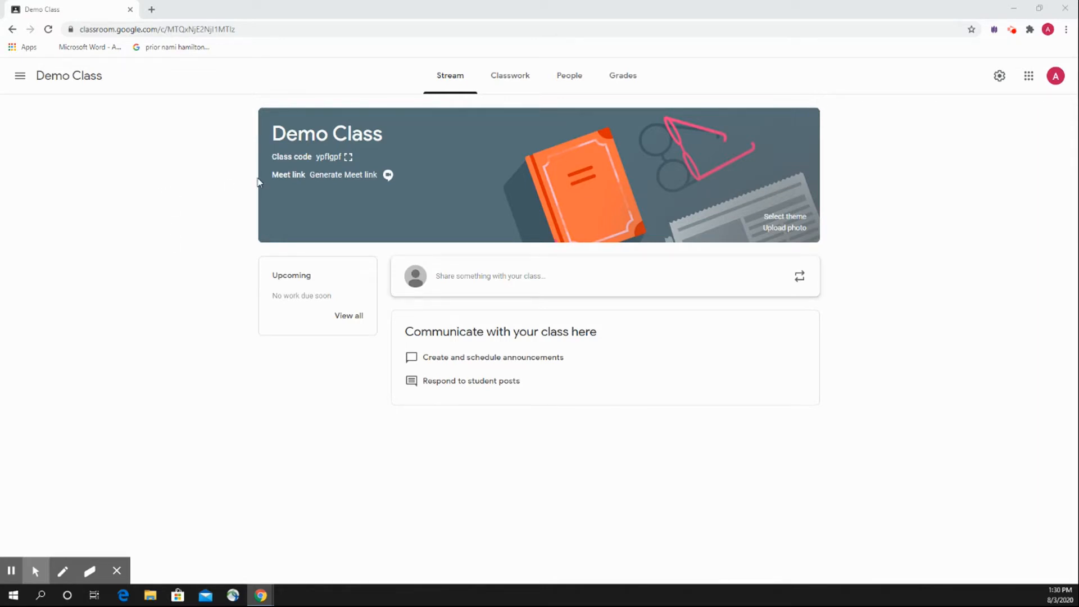
Highlight the class code in the Demo Class banner to point it out, and clear the selection.
double_click(326, 156)
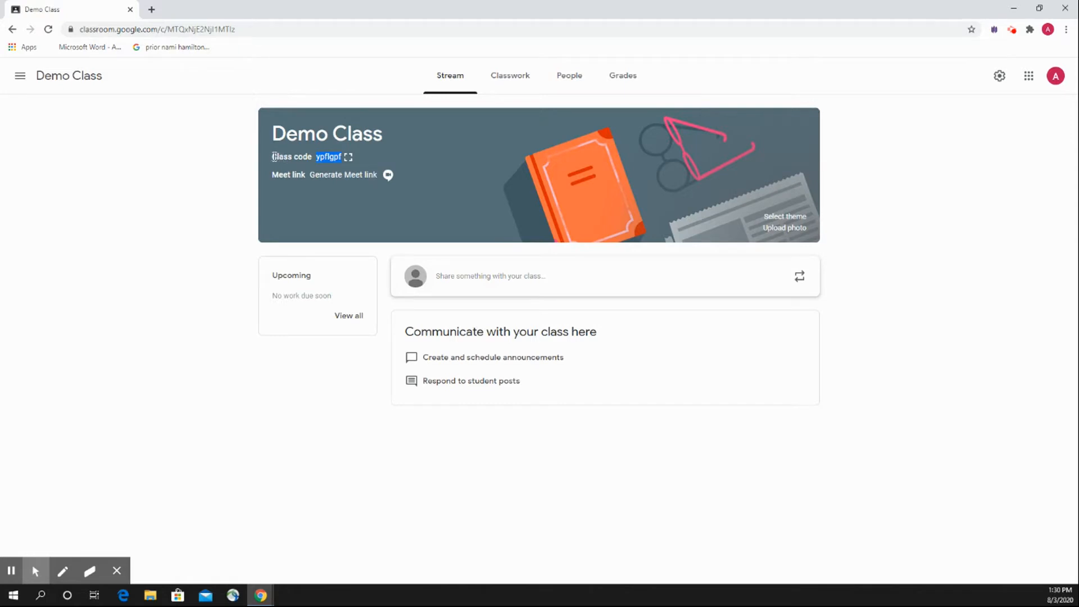
drag(272, 157, 315, 160)
click(229, 161)
double_click(324, 158)
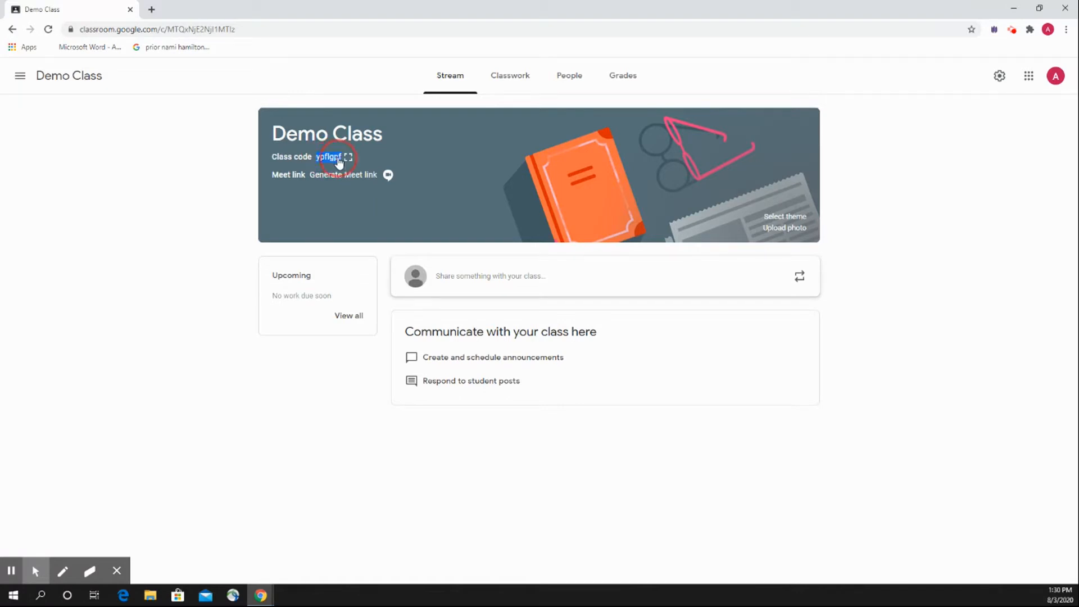
click(252, 162)
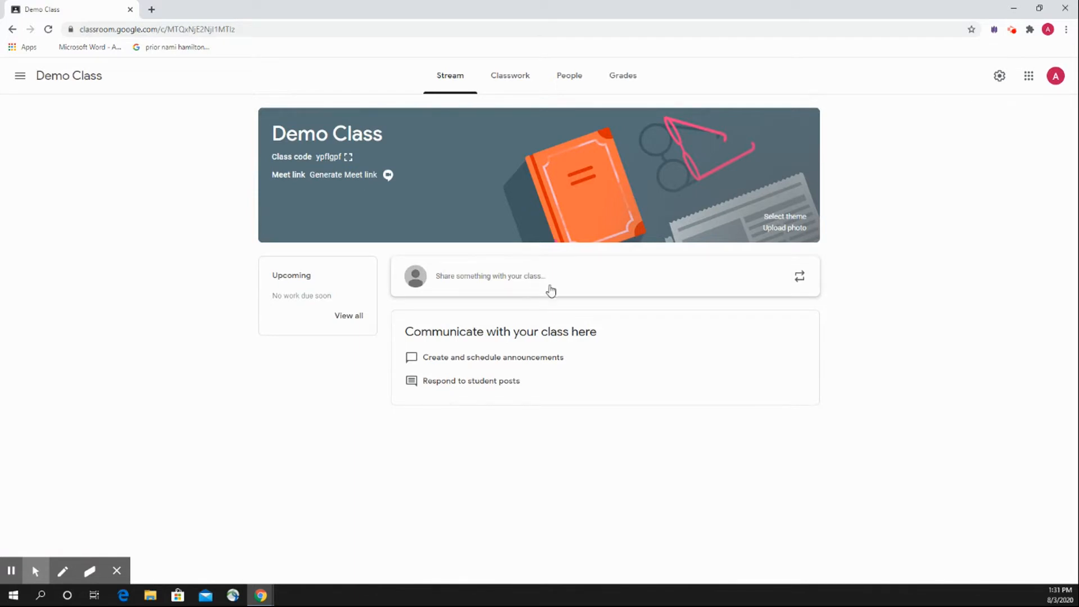
Examine the form for sharing an announcement on the class stream, and close it without posting.
click(477, 290)
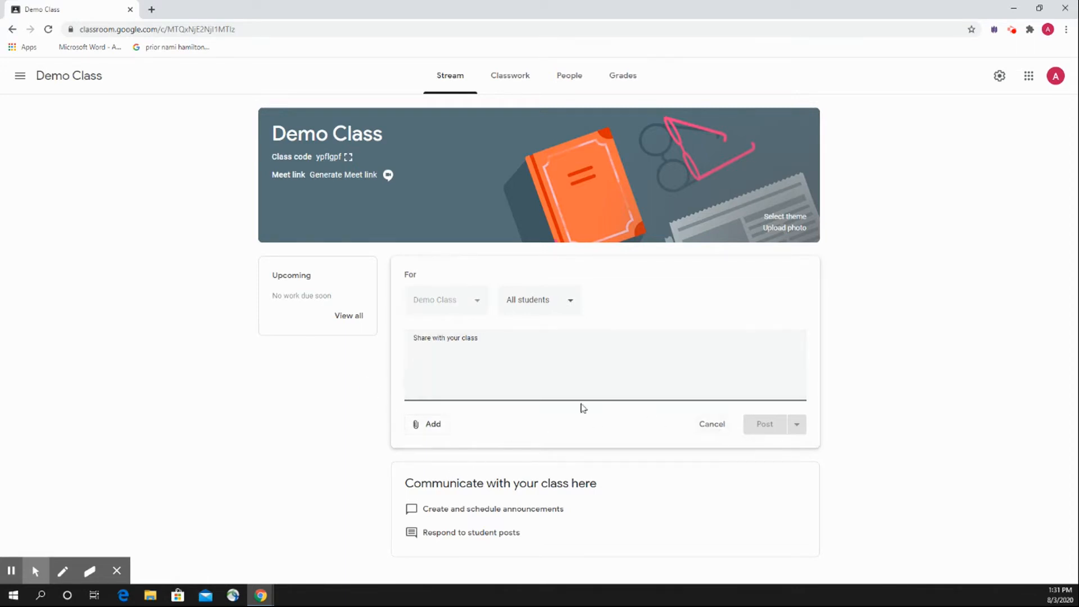
click(363, 380)
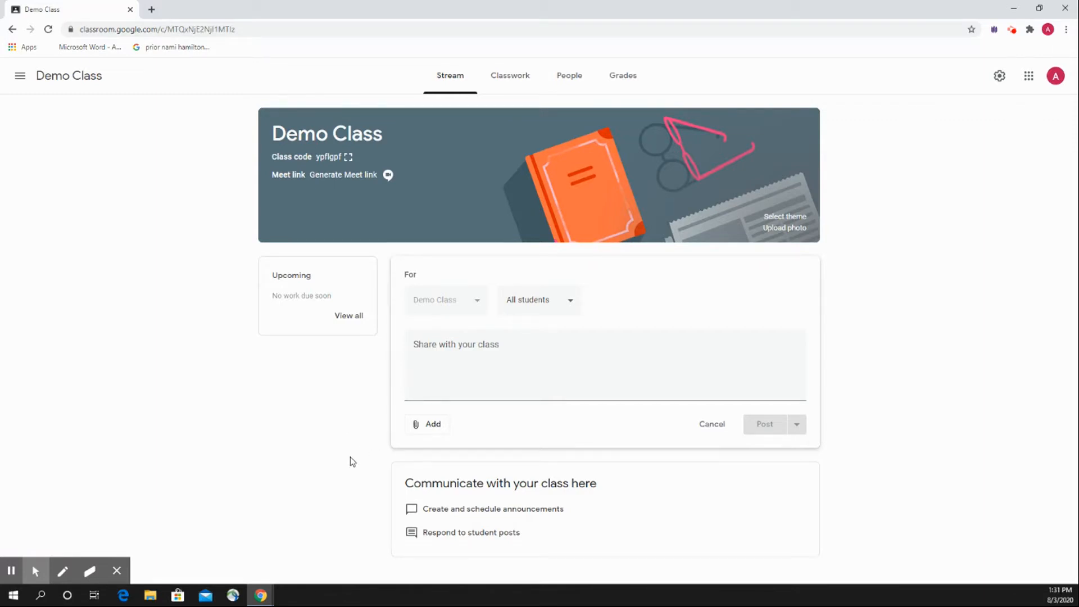
click(702, 427)
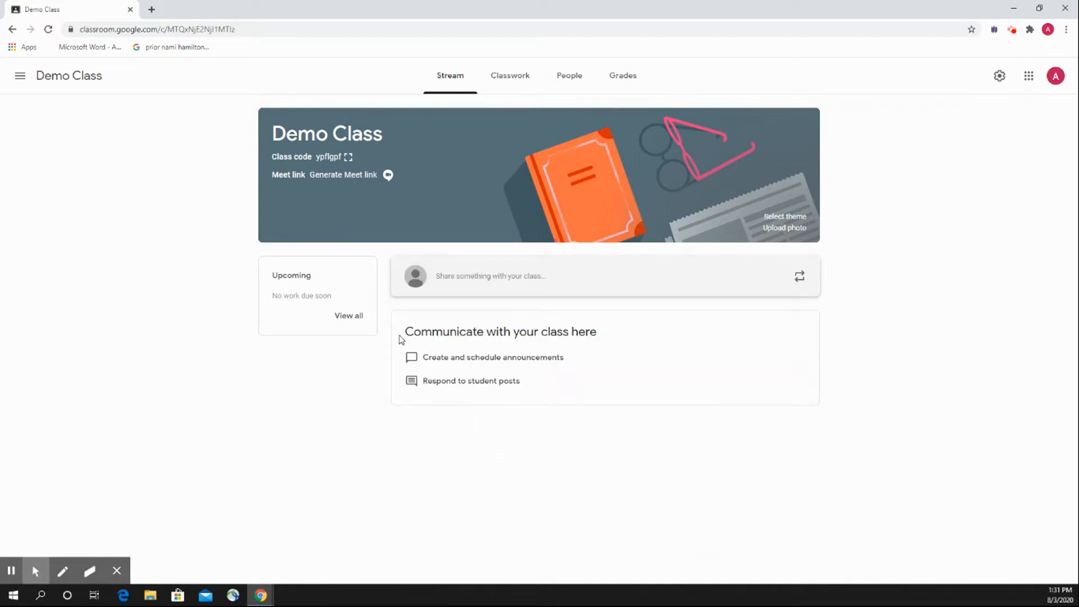
drag(403, 337, 465, 357)
click(459, 367)
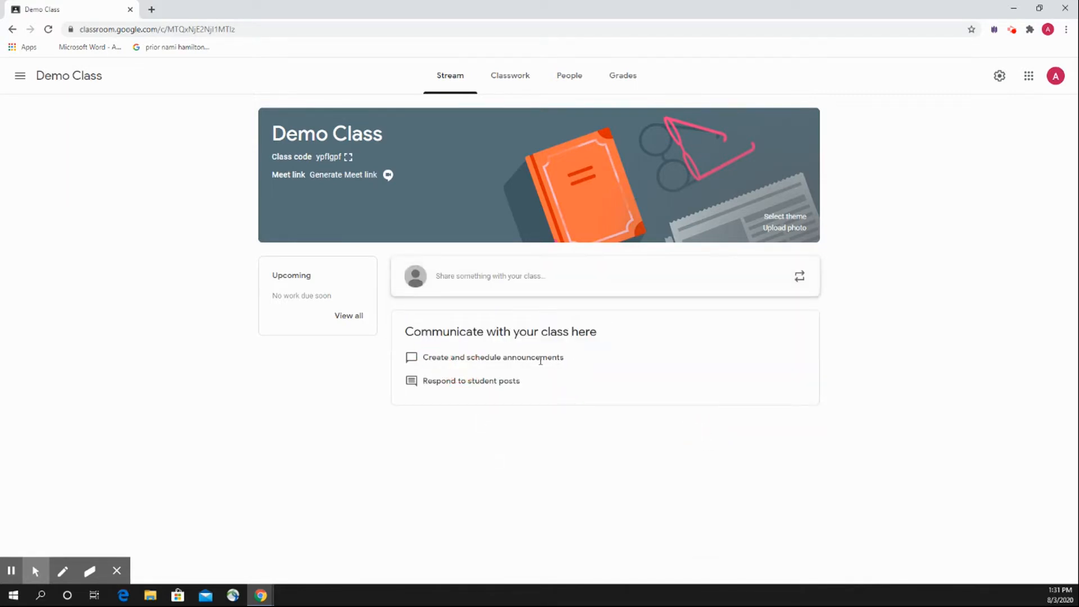
click(453, 277)
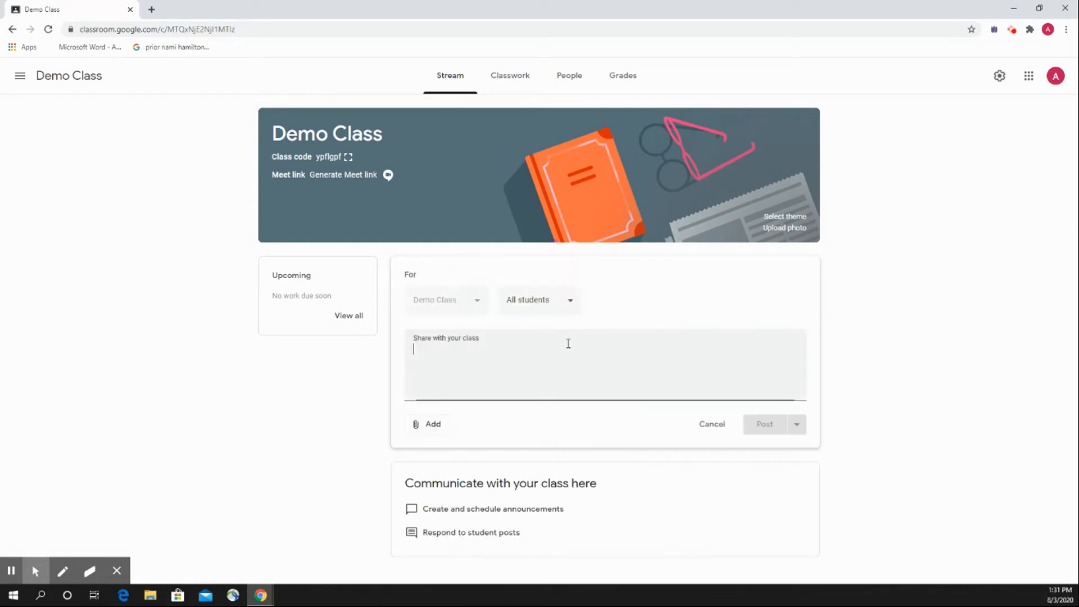
click(367, 431)
click(724, 424)
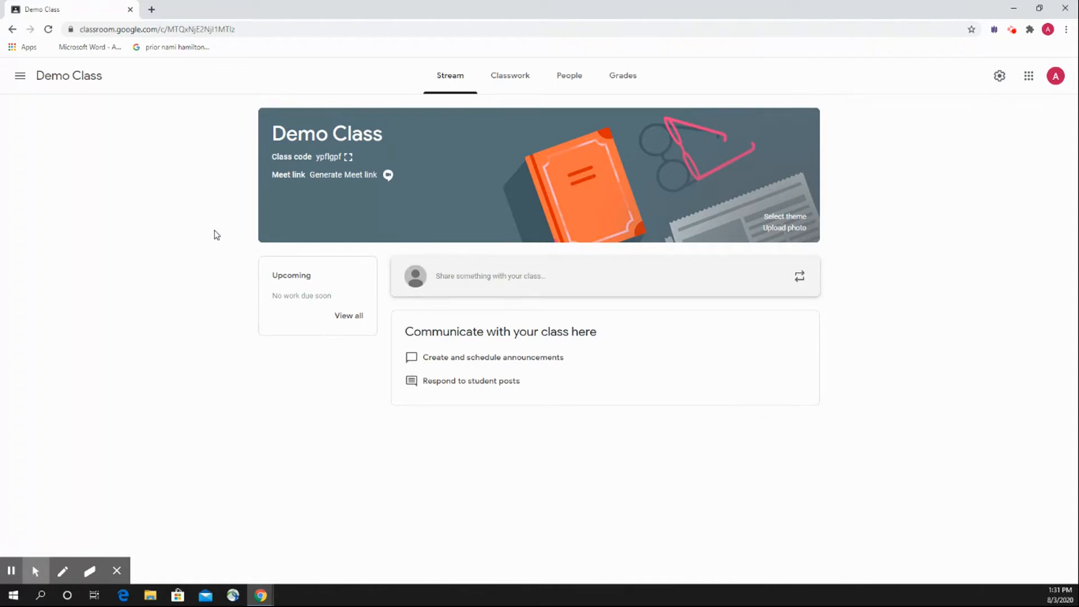
click(447, 85)
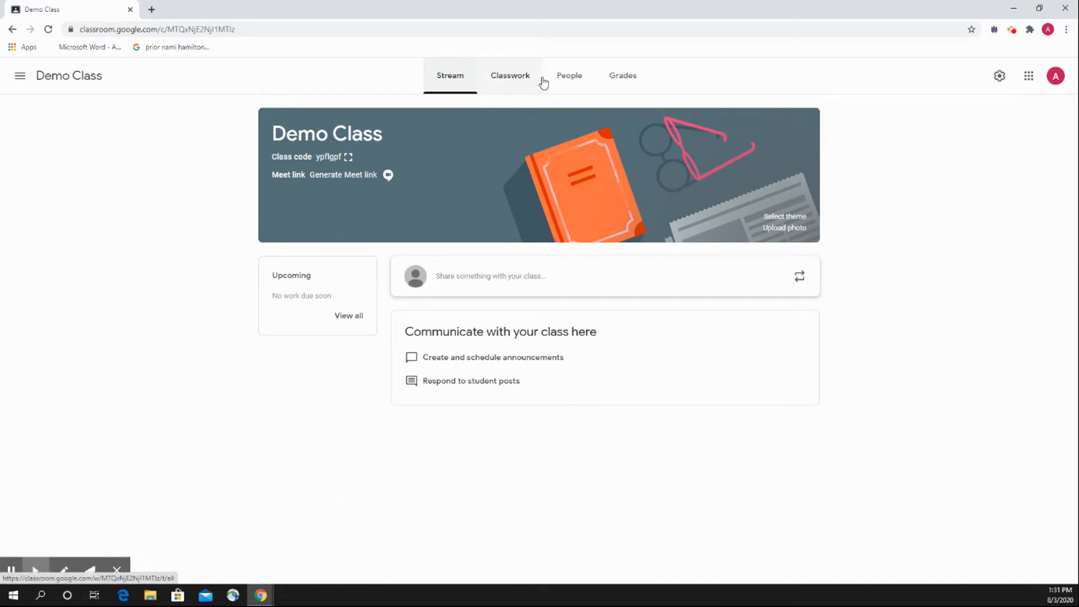
Open the list of people in Demo Class and view the teacher invitation form, closing it without inviting anyone.
click(569, 80)
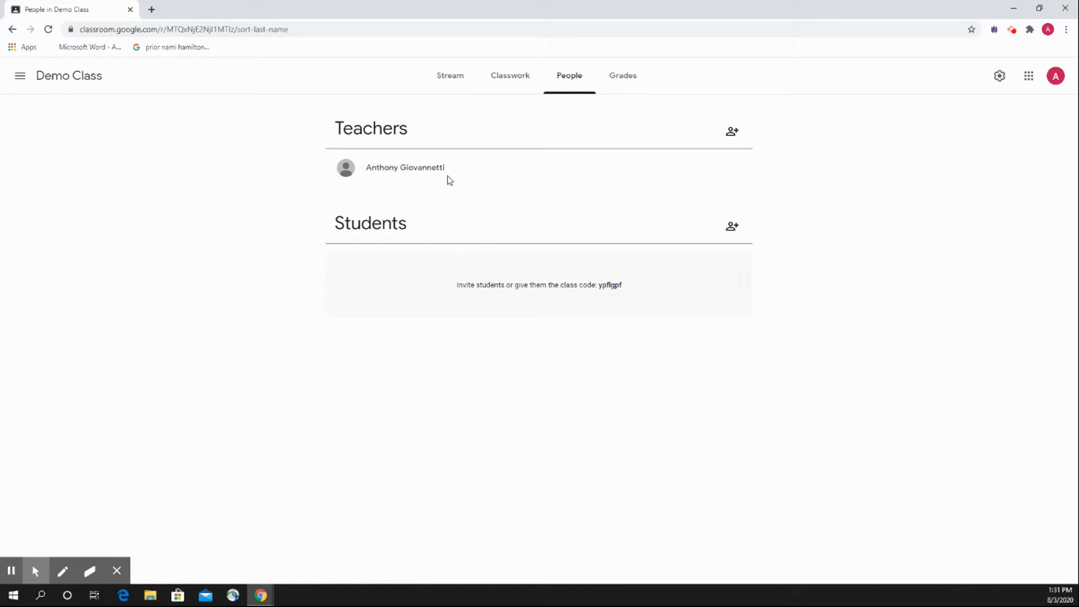
click(730, 133)
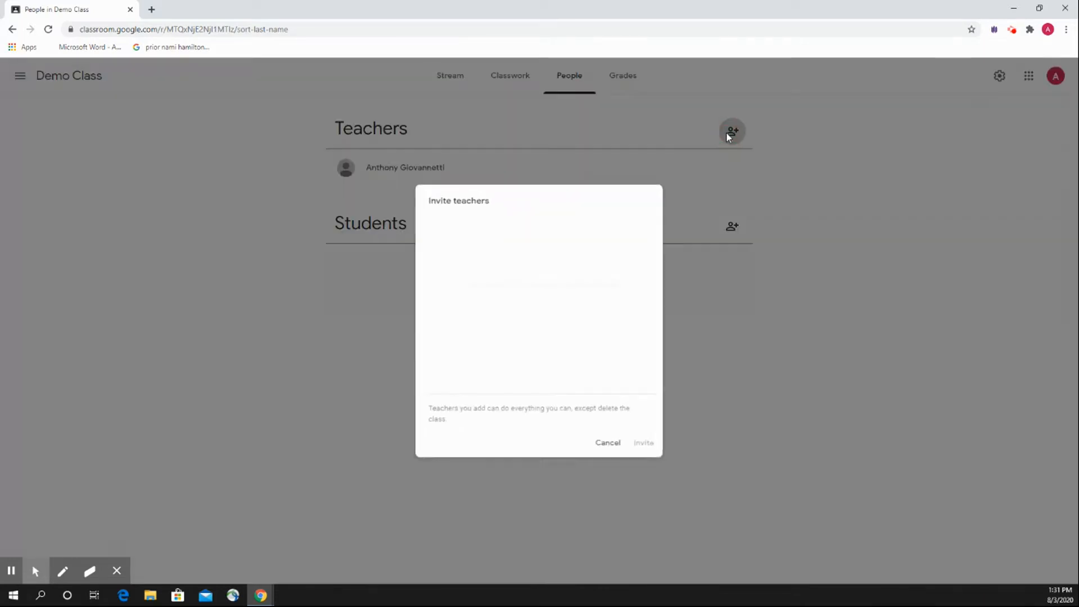
click(610, 449)
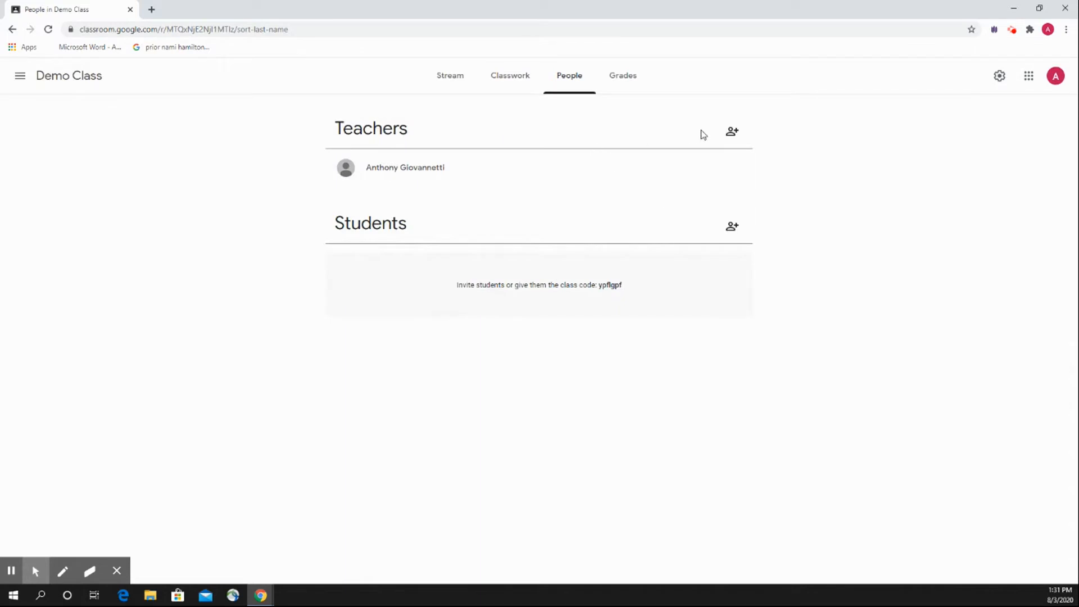
click(702, 131)
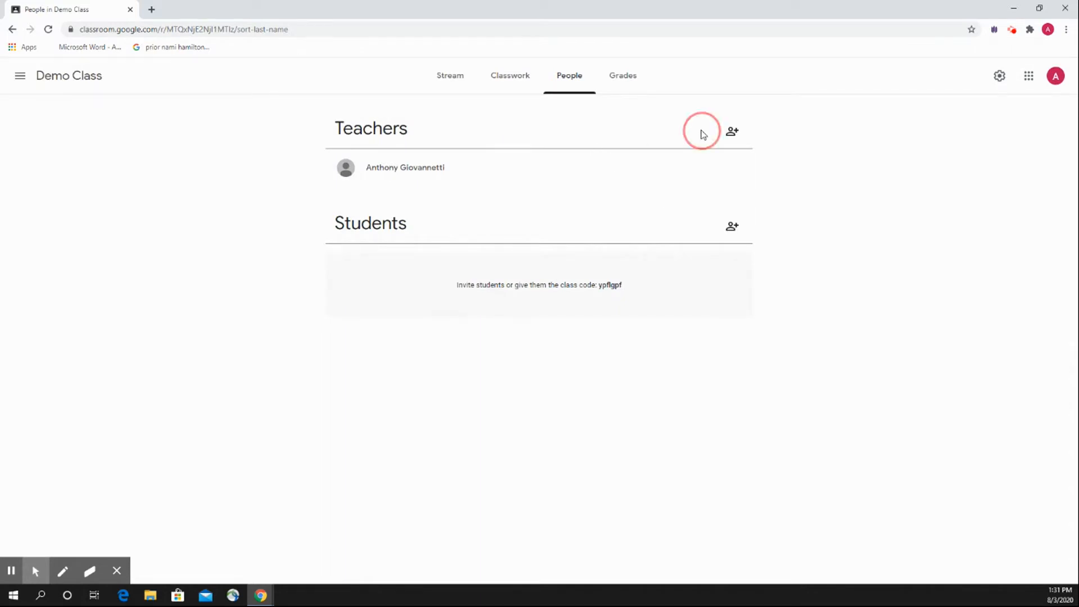
click(732, 131)
click(461, 241)
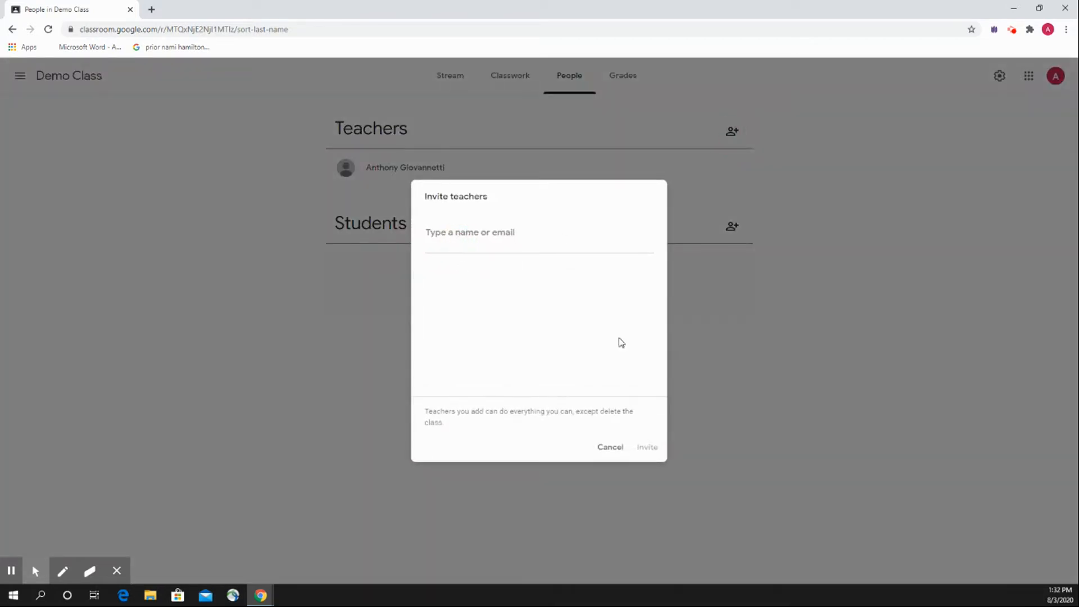
click(611, 448)
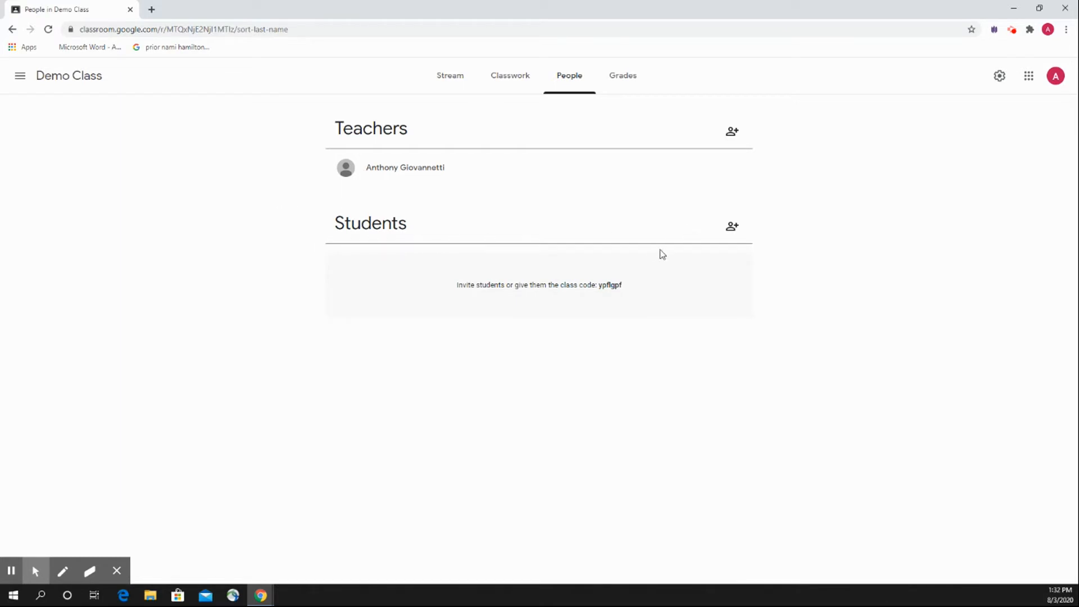
click(732, 226)
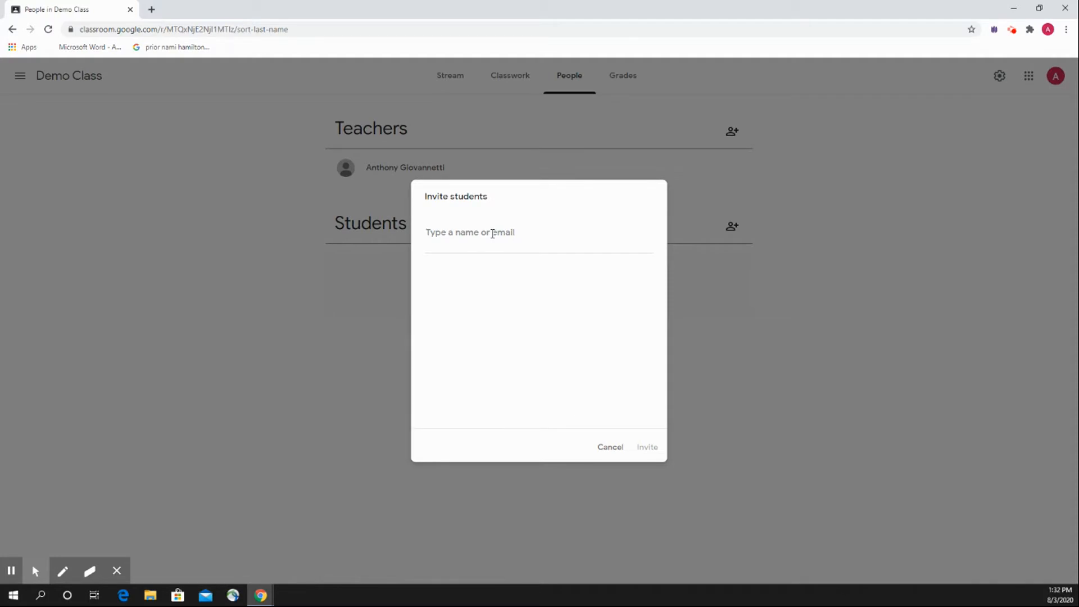
text(sypek)
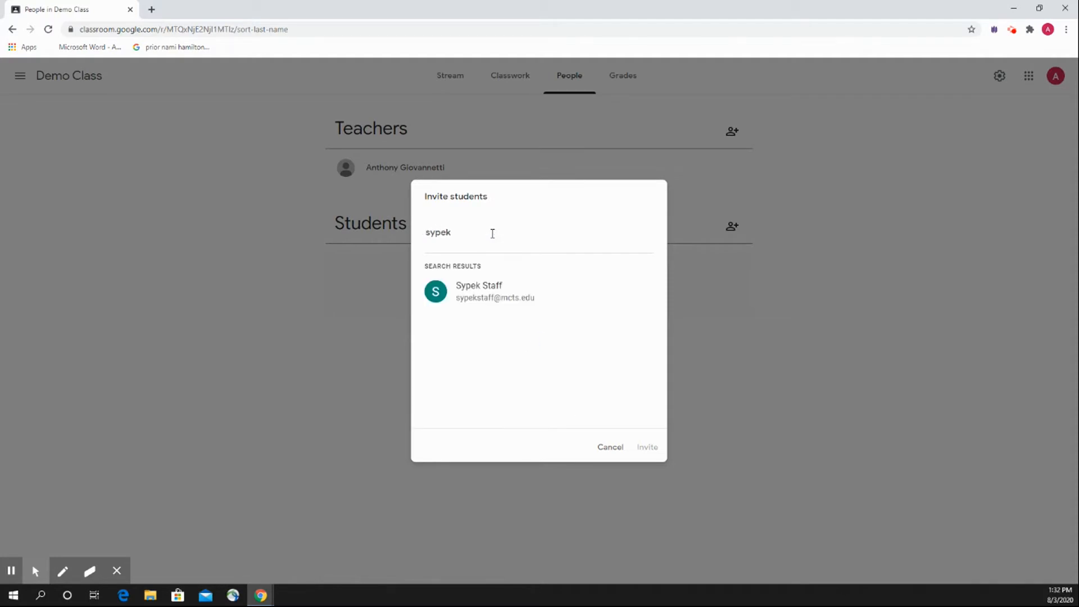
click(466, 293)
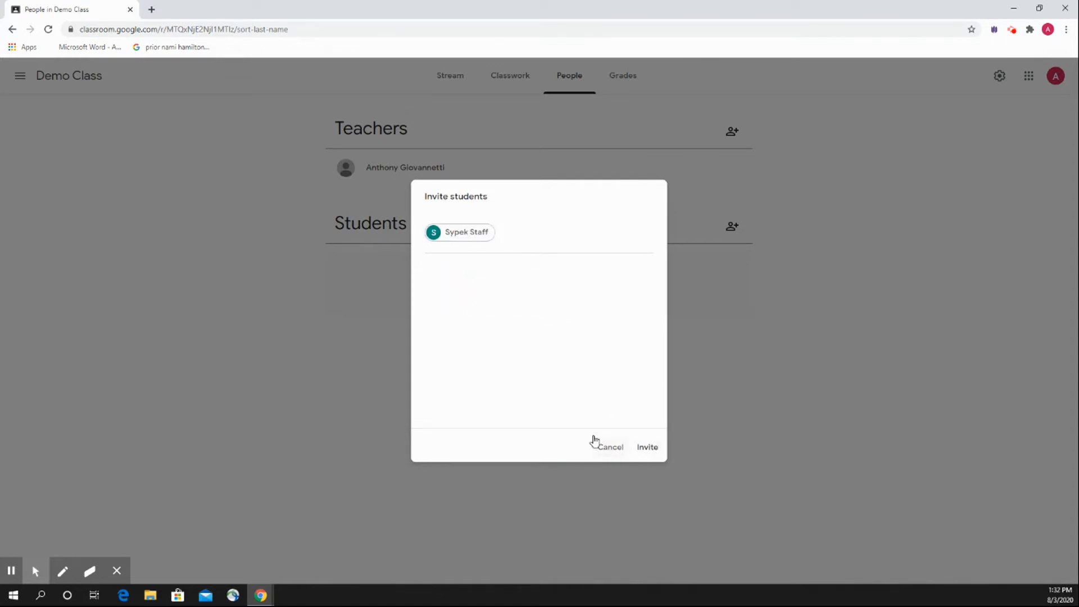
click(605, 455)
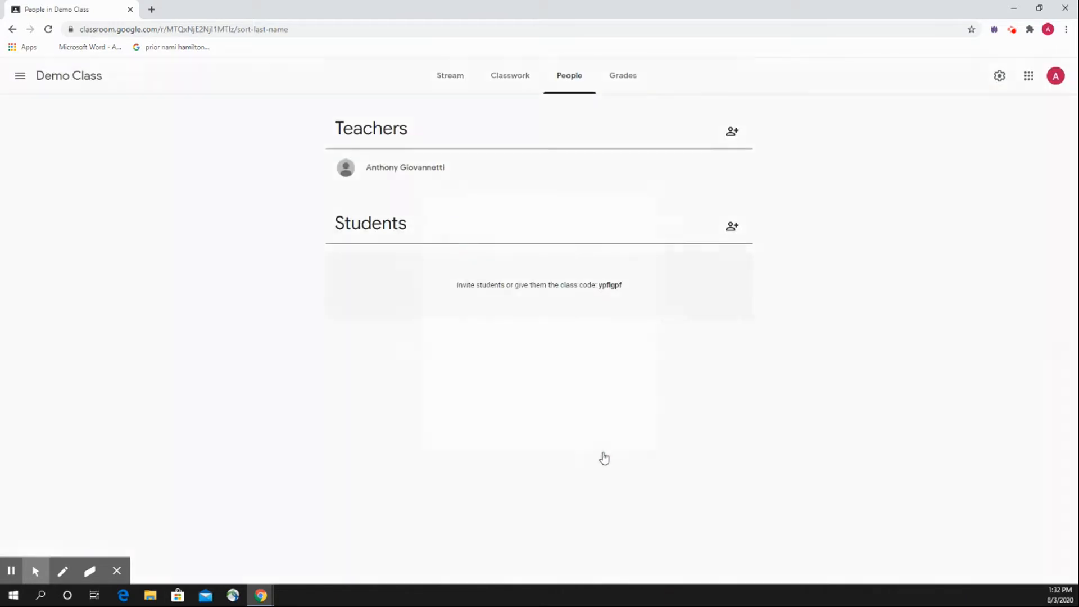
Search for "demo" in the student invitation form and invite the Demo Student account to the class.
click(732, 227)
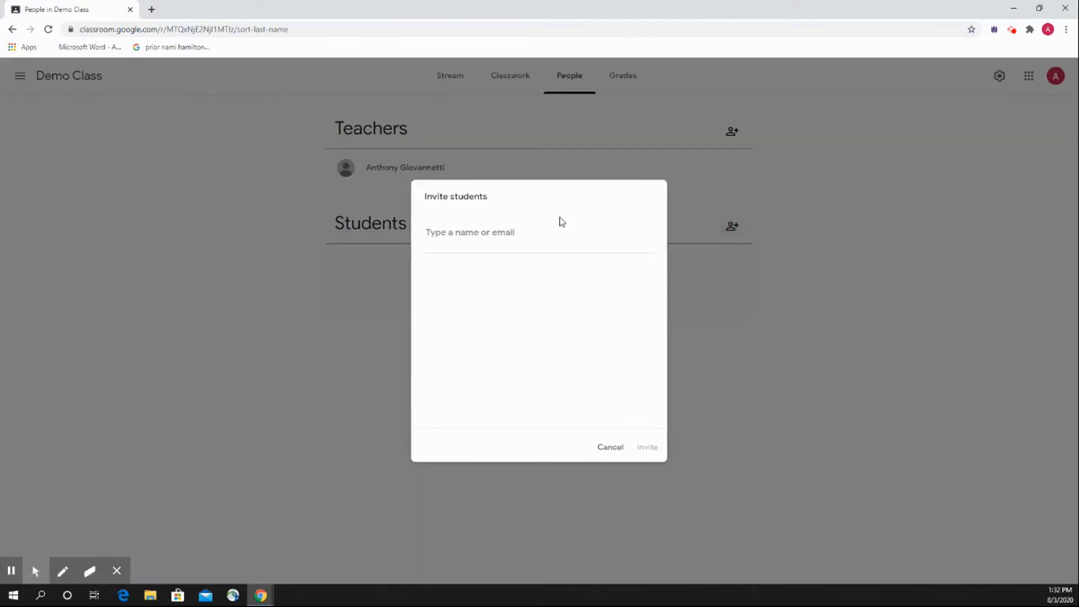
click(519, 240)
text(demo)
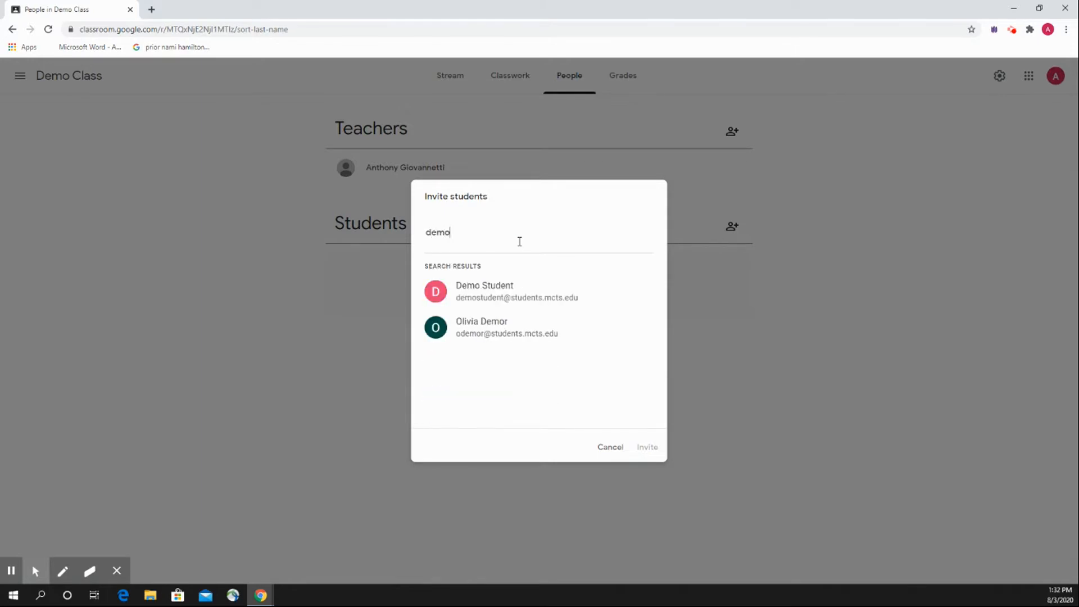
click(500, 295)
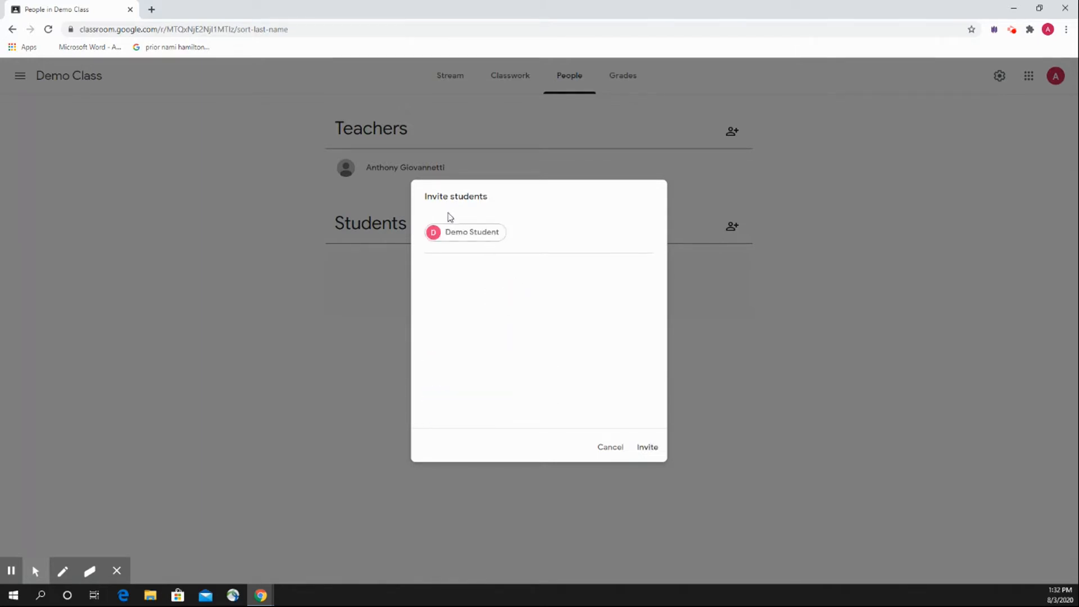
click(646, 450)
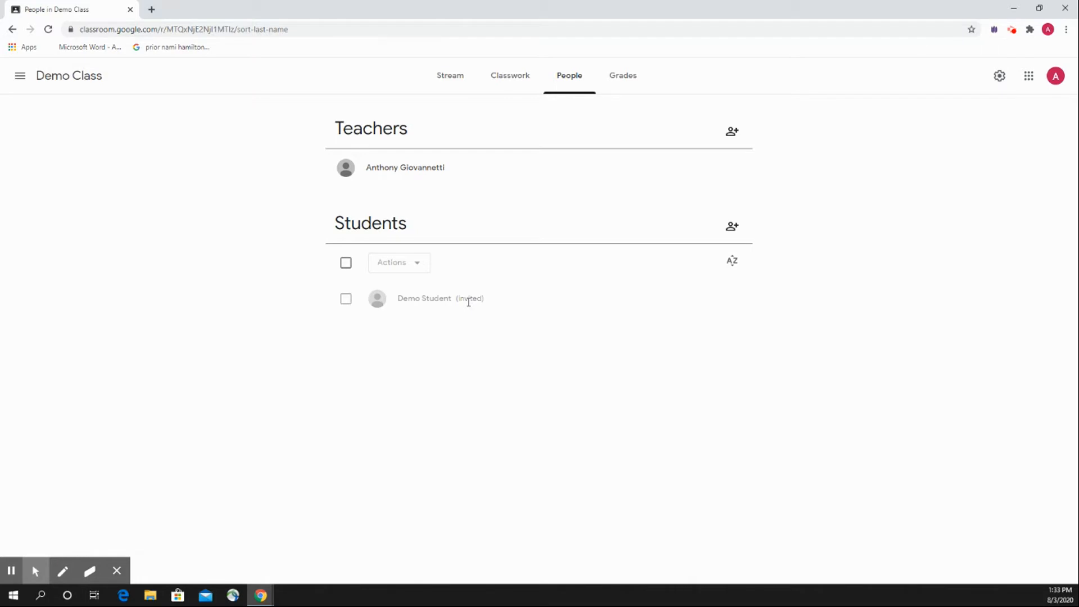
Return to the class stream and highlight the class code in the Demo Class banner.
click(450, 75)
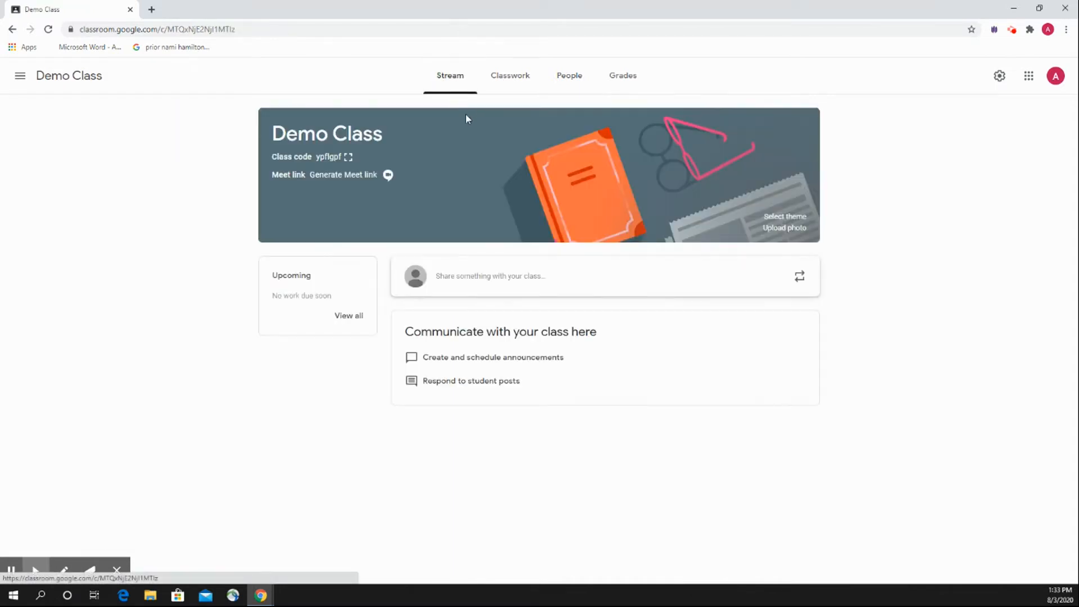
click(318, 158)
double_click(318, 157)
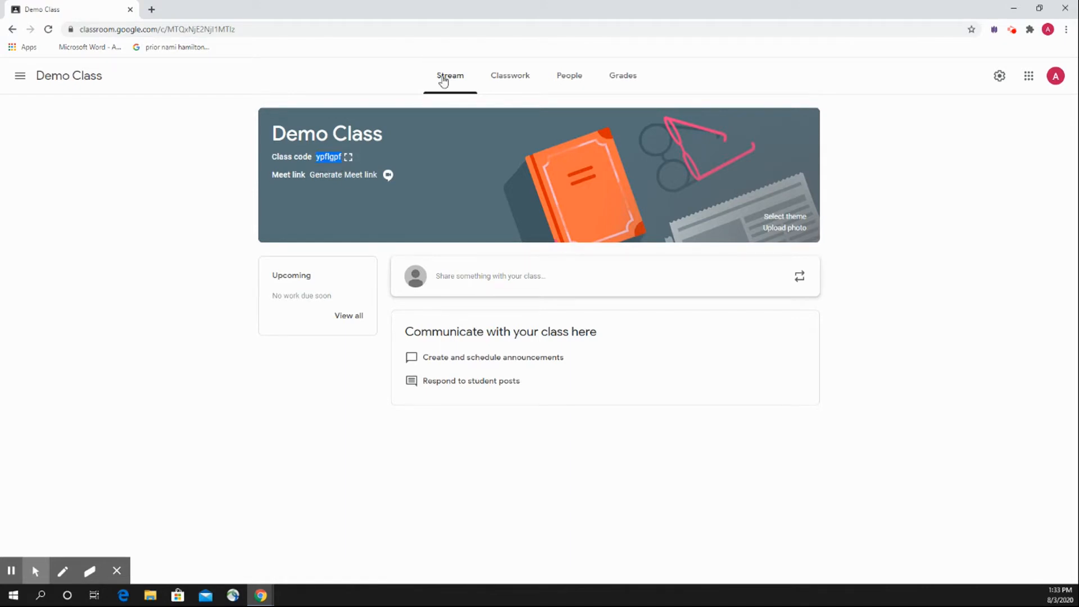
click(499, 84)
click(463, 84)
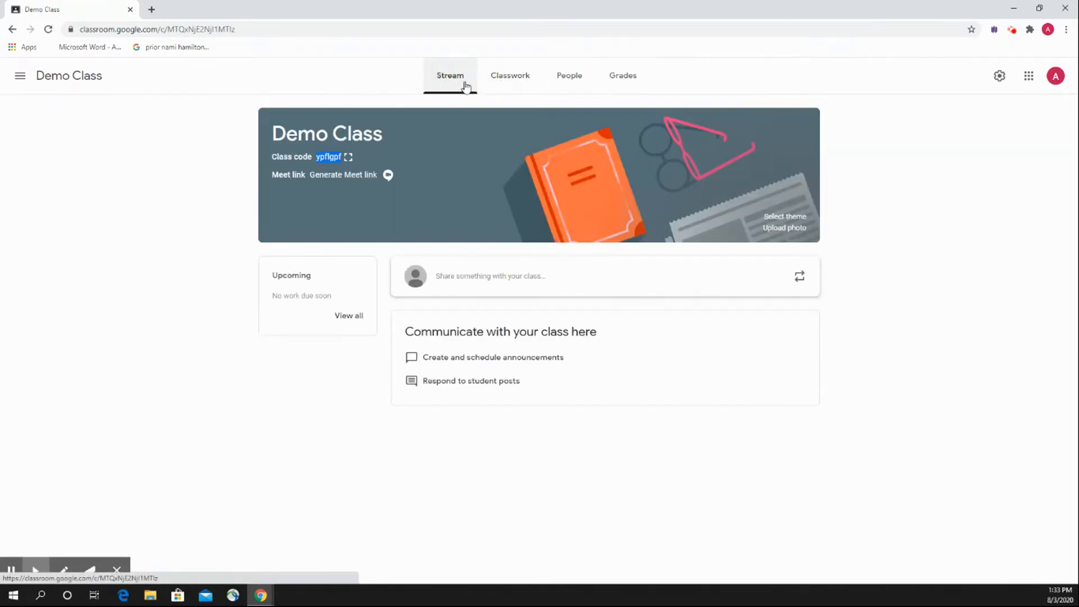
Open the people list, select all students to view the available bulk actions, and clear the selection without applying any.
click(565, 81)
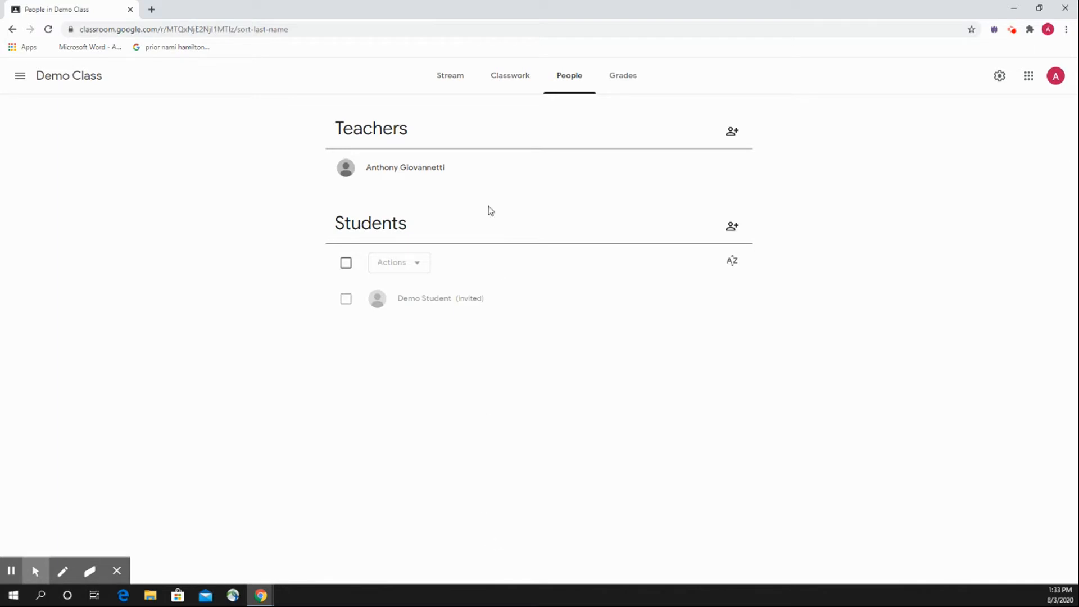
click(346, 266)
click(346, 266)
click(347, 264)
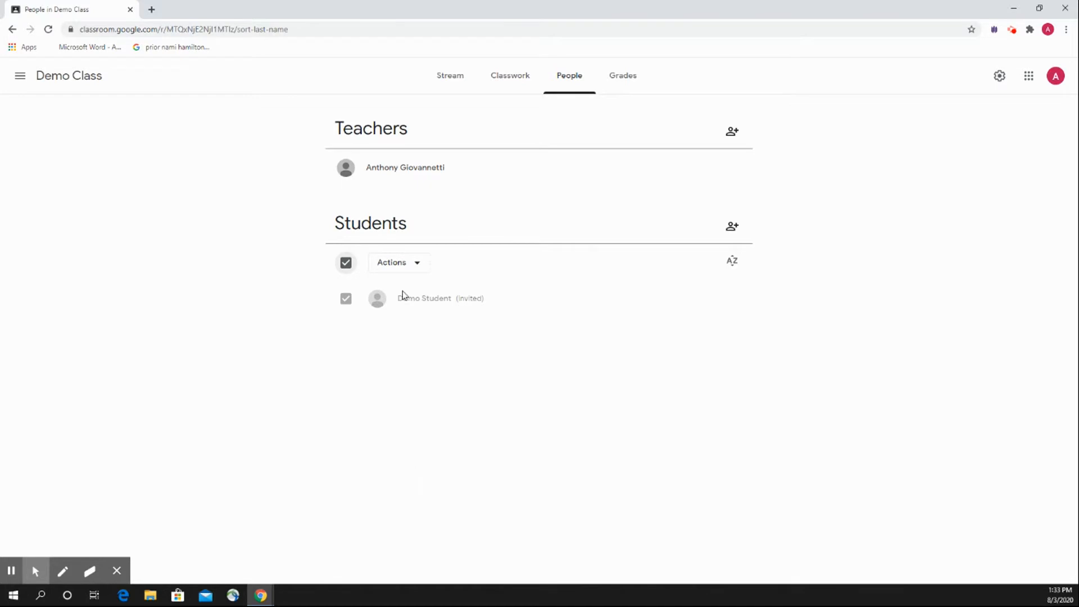
click(407, 272)
click(412, 272)
click(415, 272)
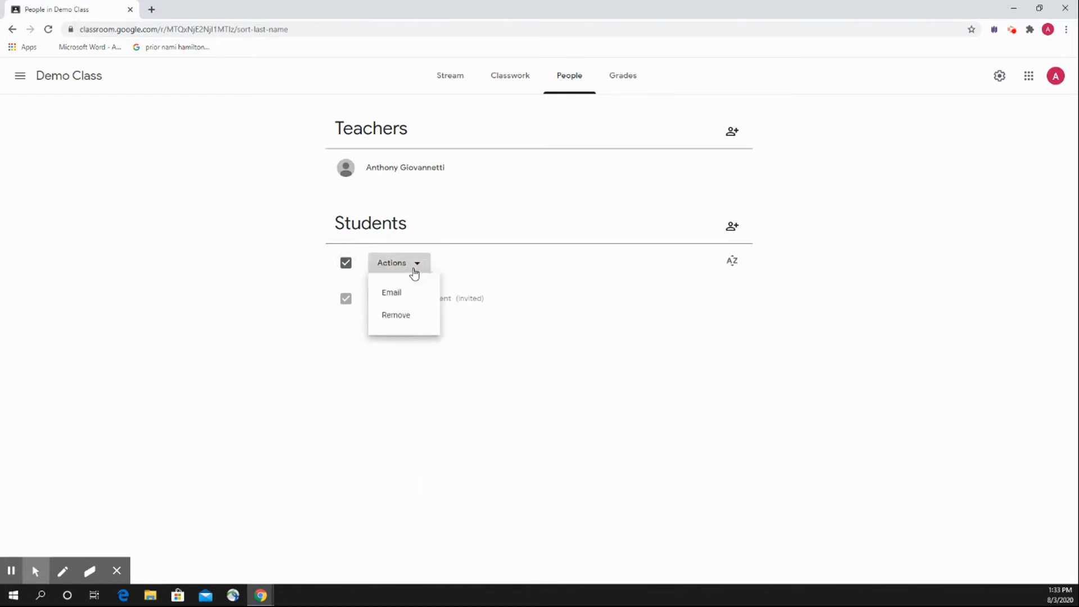
click(415, 272)
click(346, 298)
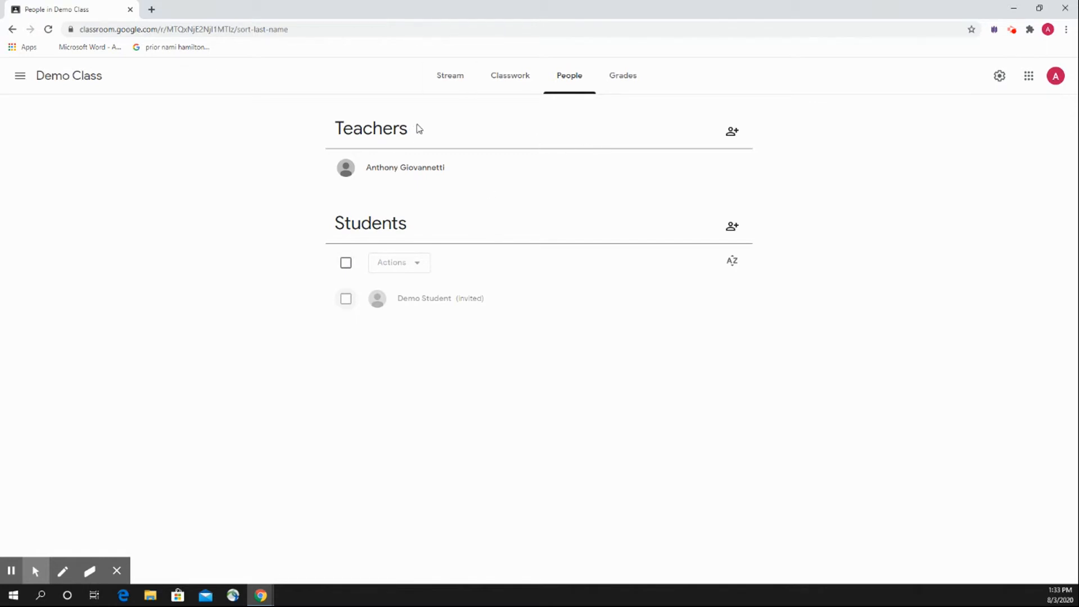
Start a new assignment in the Demo Class classwork and title it "Demo Assingment".
click(507, 88)
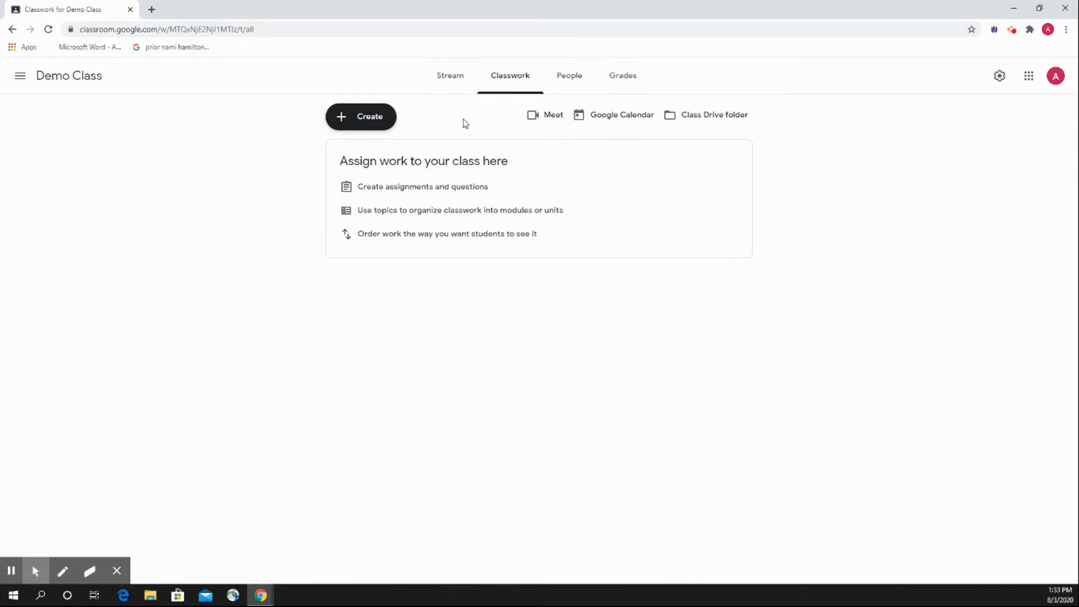
click(352, 117)
click(412, 155)
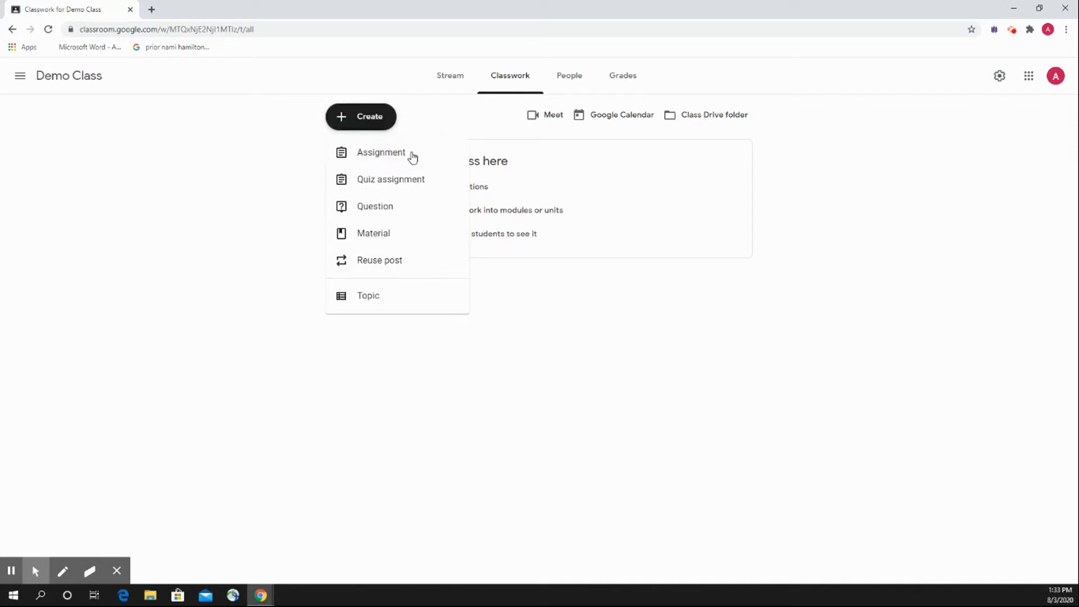
text(De)
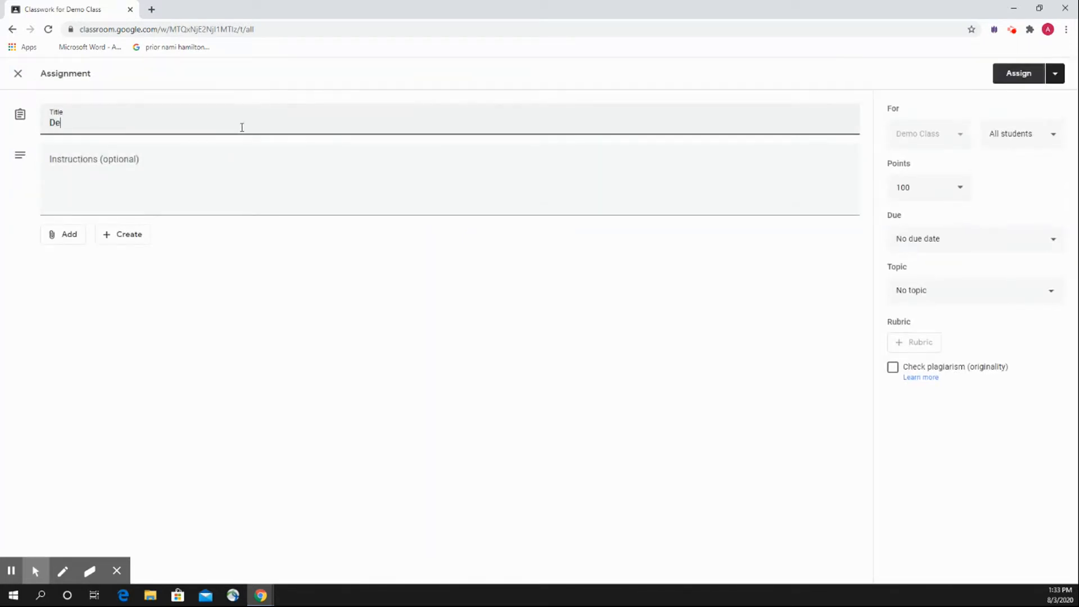
text(mo Assu)
key(BackSpace)
text(ingment)
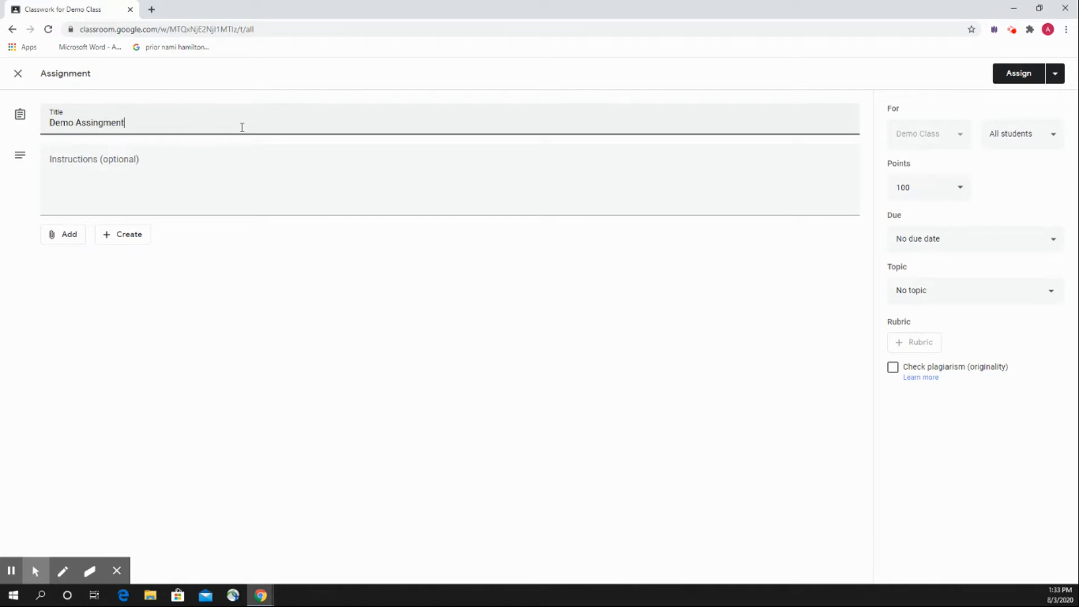
Enter the assignment instructions "Please answer the questions listed on the following document".
key(Tab)
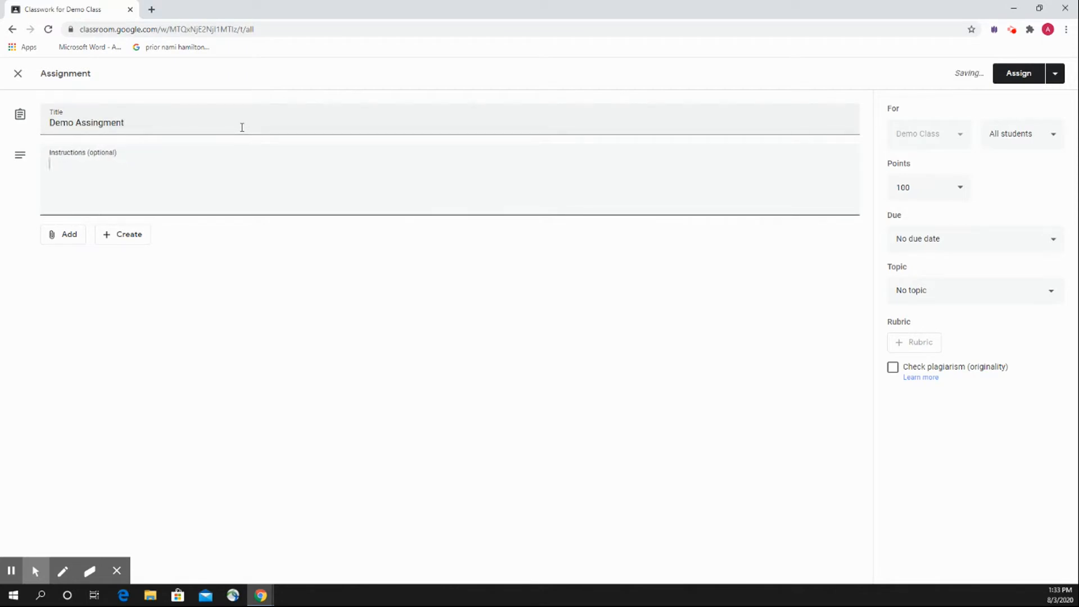
text(Please answer)
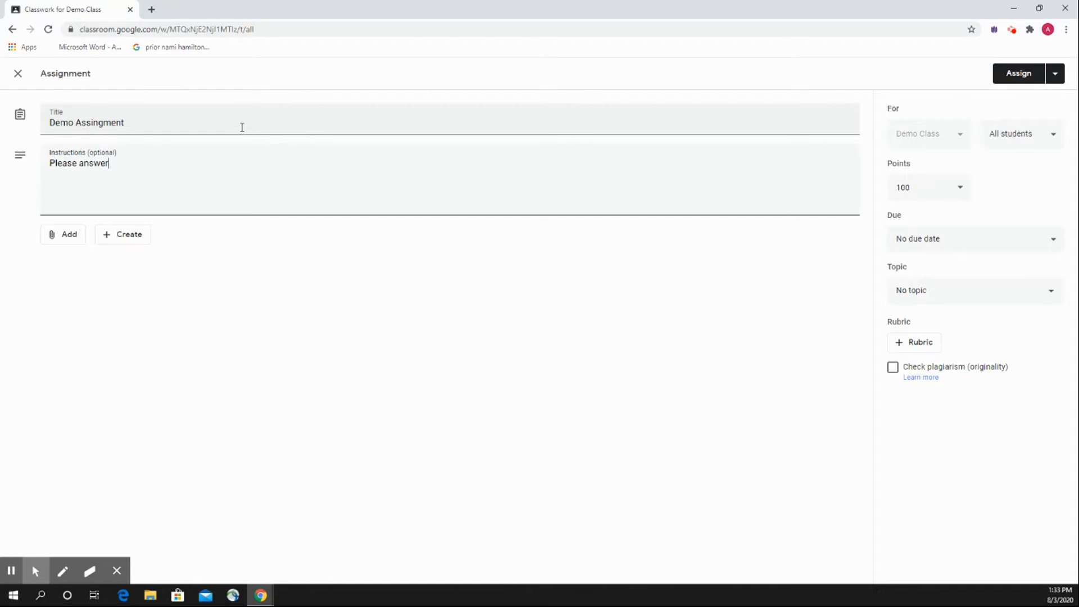
text( the questions listed on the fol)
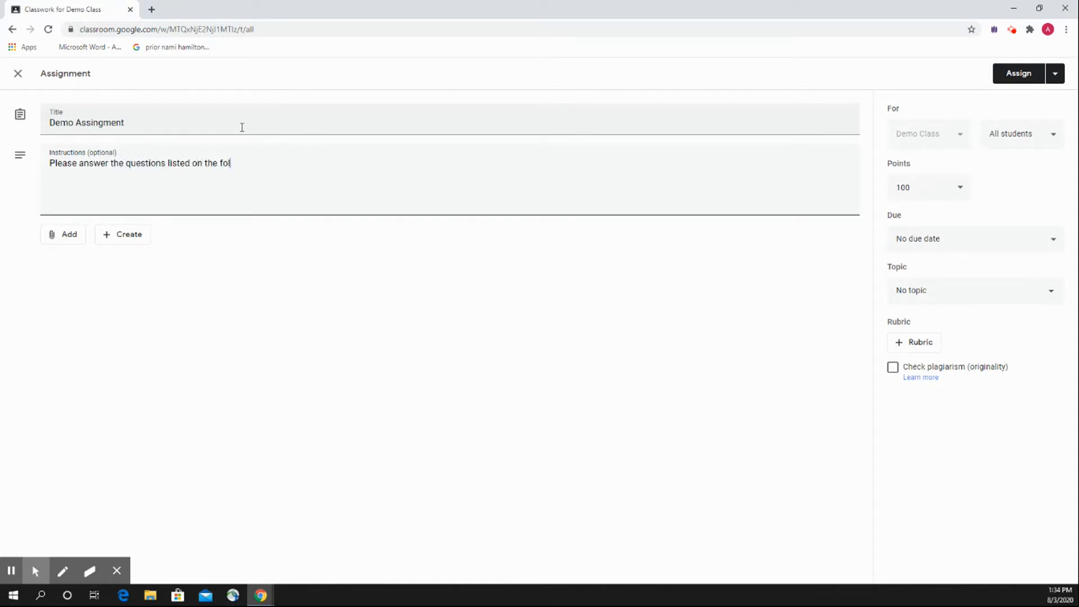
text(lowing document)
Examine the assignment's attachment sources, student selection and points options, closing each without making a change.
click(73, 239)
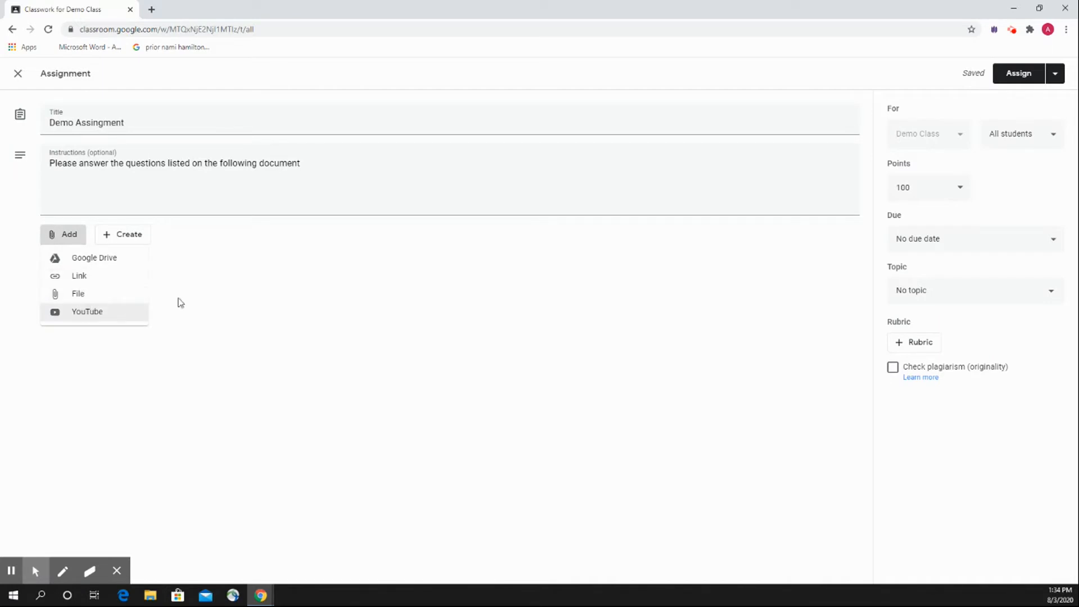
click(166, 278)
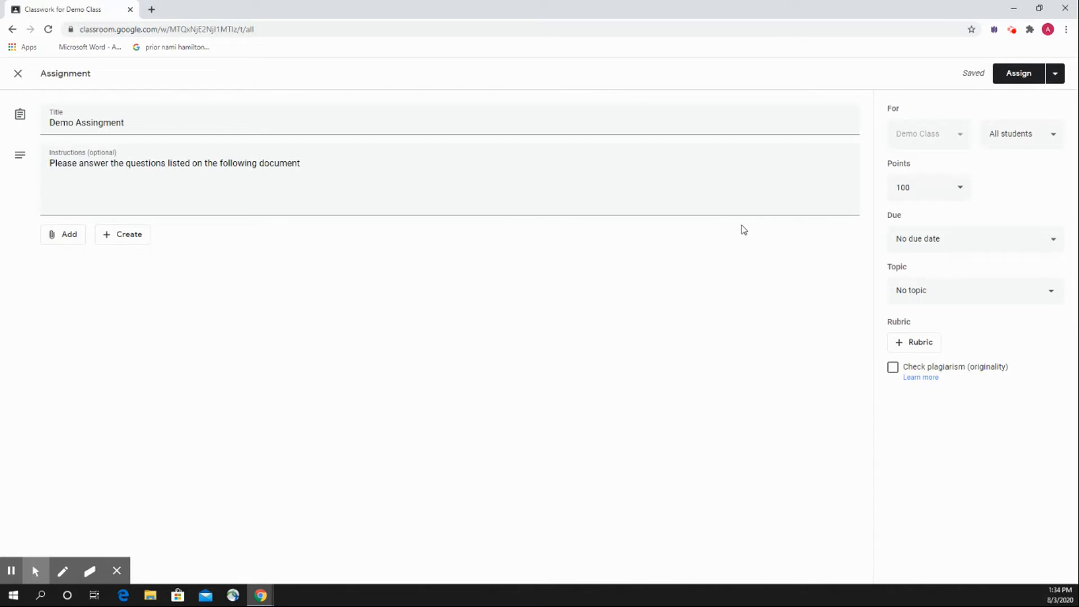
click(1030, 137)
click(1031, 142)
click(961, 187)
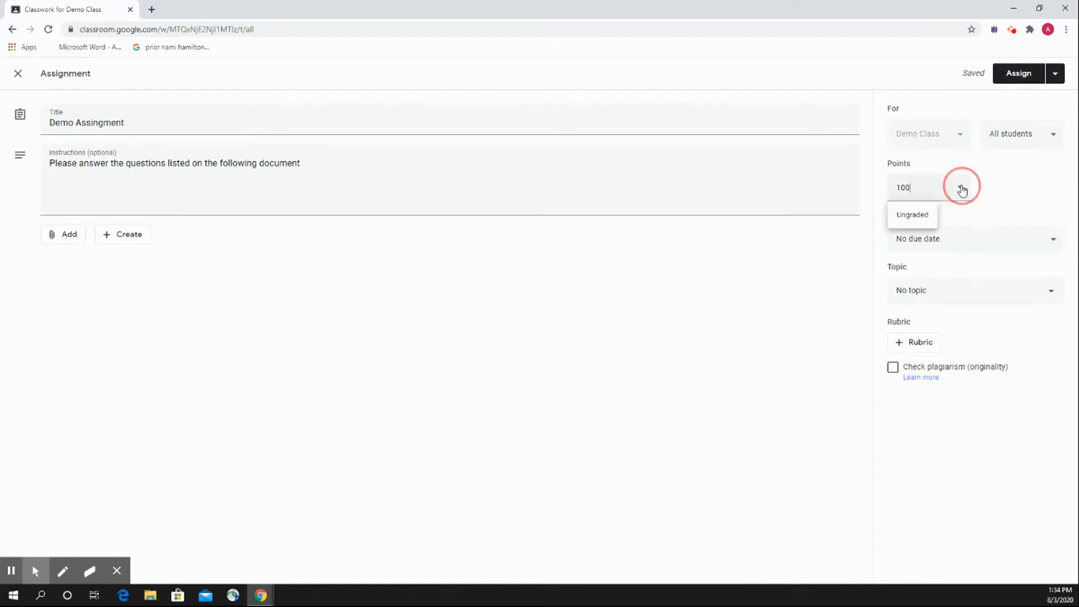
click(1021, 185)
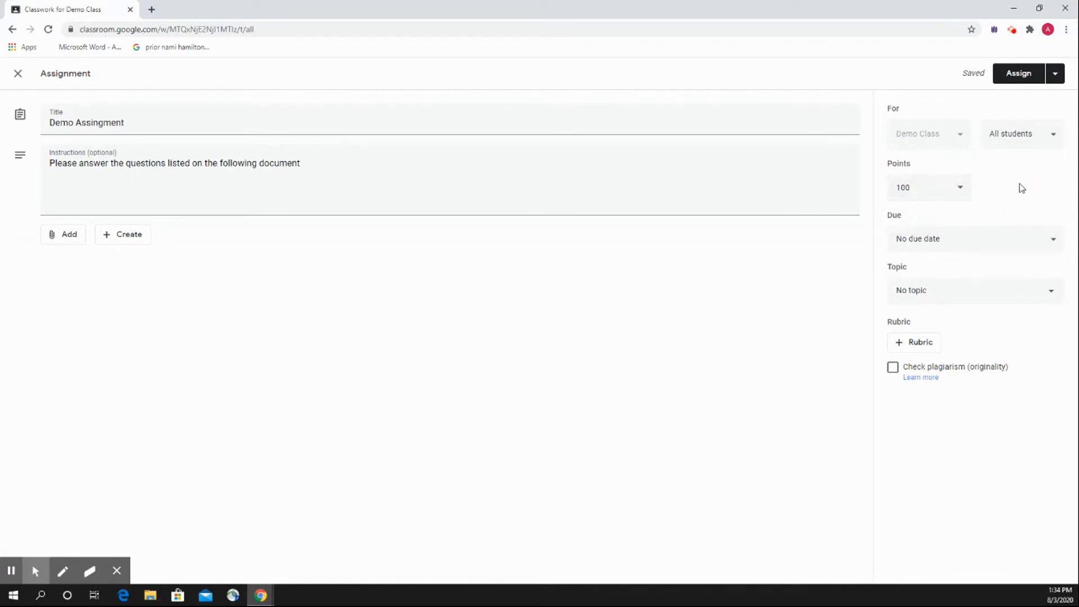
Examine the due date calendar and topic choices for the assignment, leaving it without a due date or topic.
click(980, 243)
click(1005, 288)
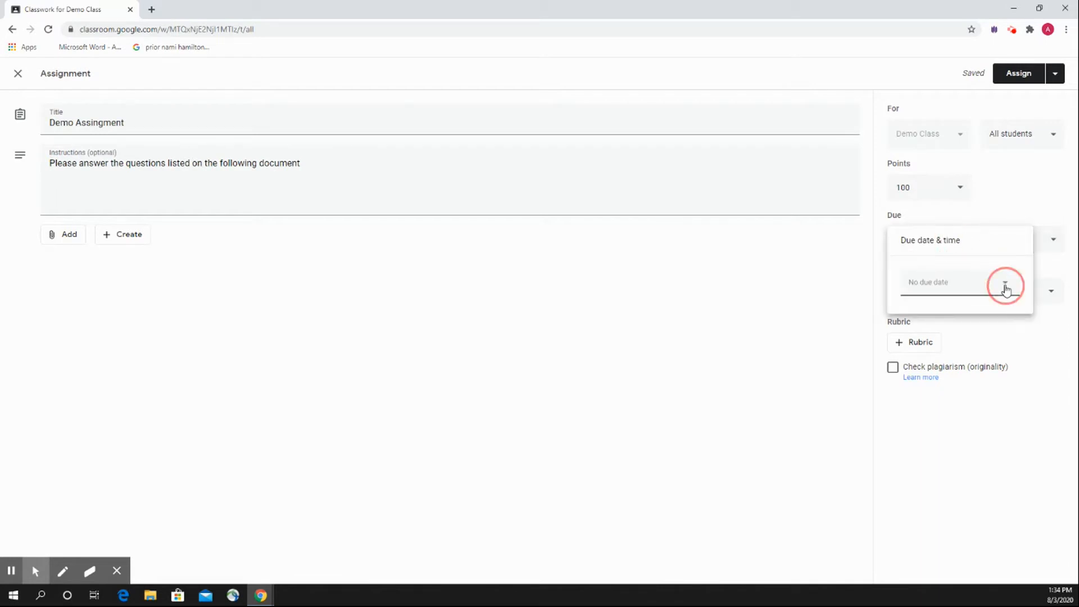
click(1006, 283)
click(1005, 286)
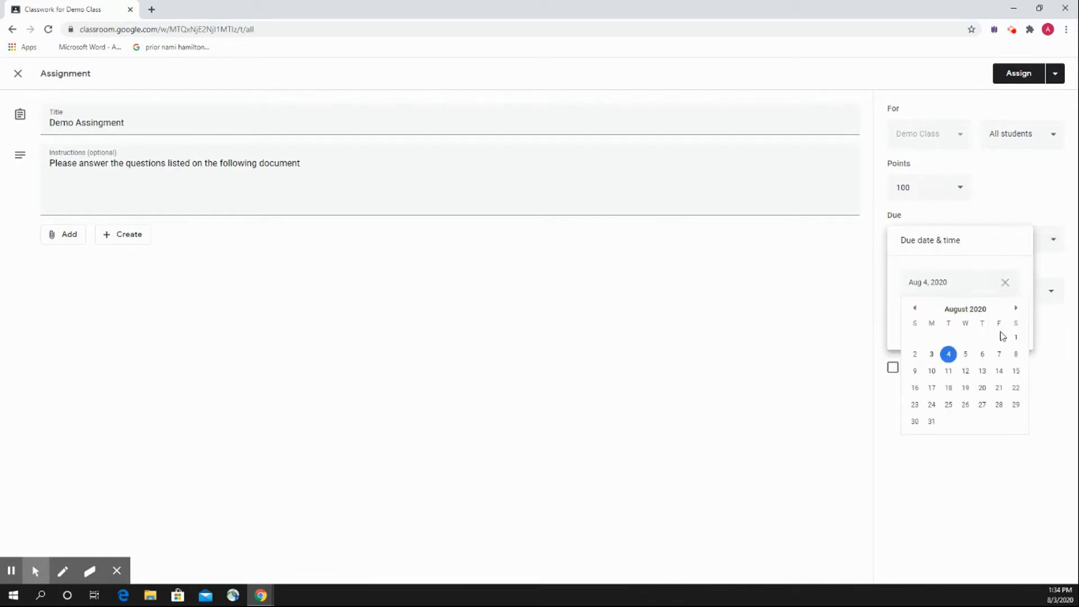
click(1005, 282)
click(1006, 291)
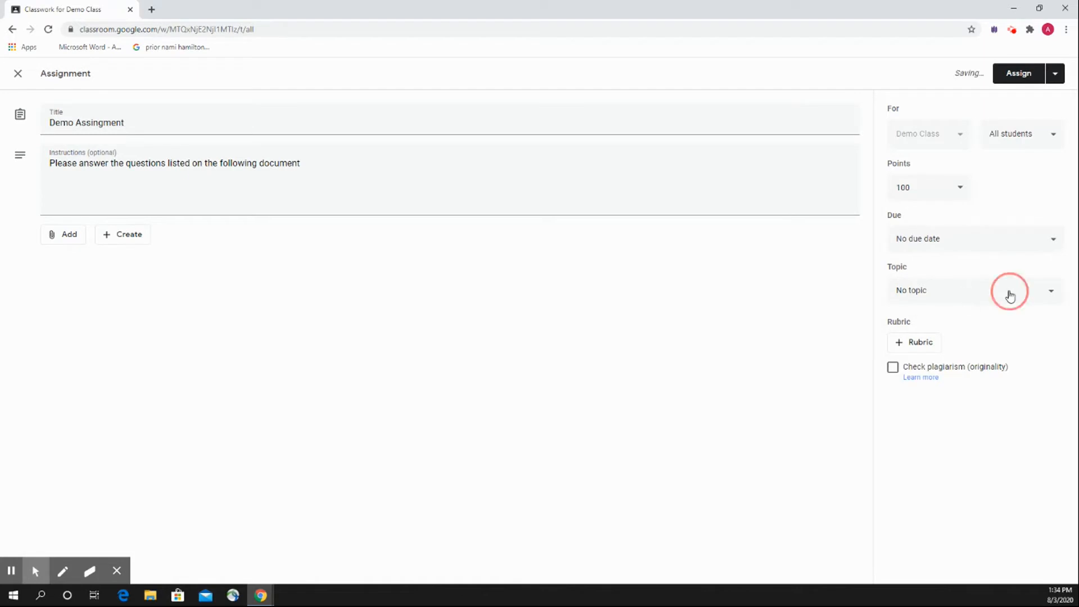
click(1033, 292)
Review the schedule and draft options for the assignment, and assign it to all students immediately.
click(1055, 73)
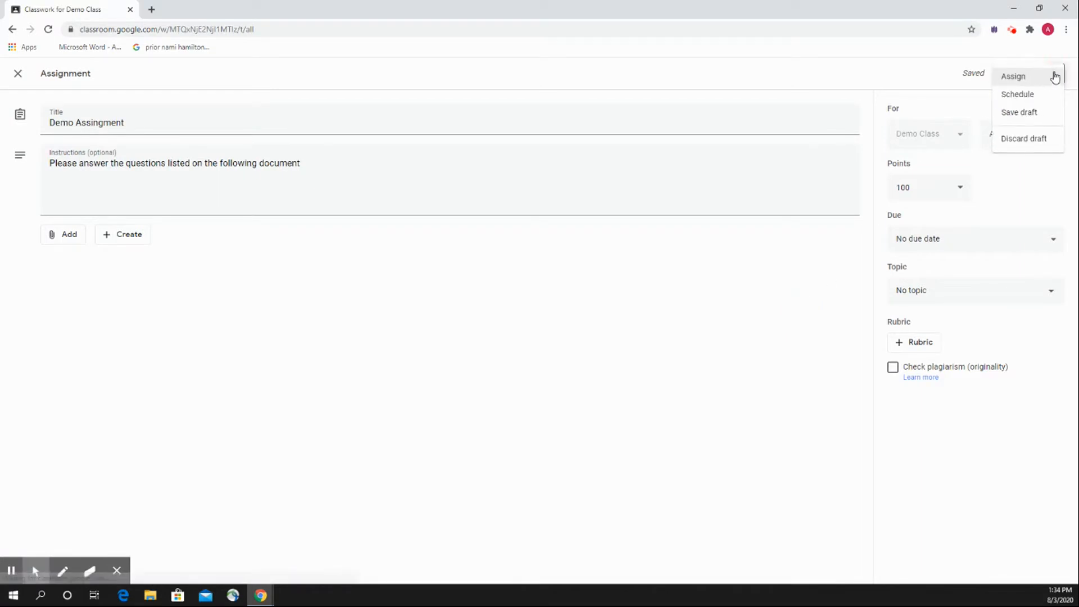
click(915, 78)
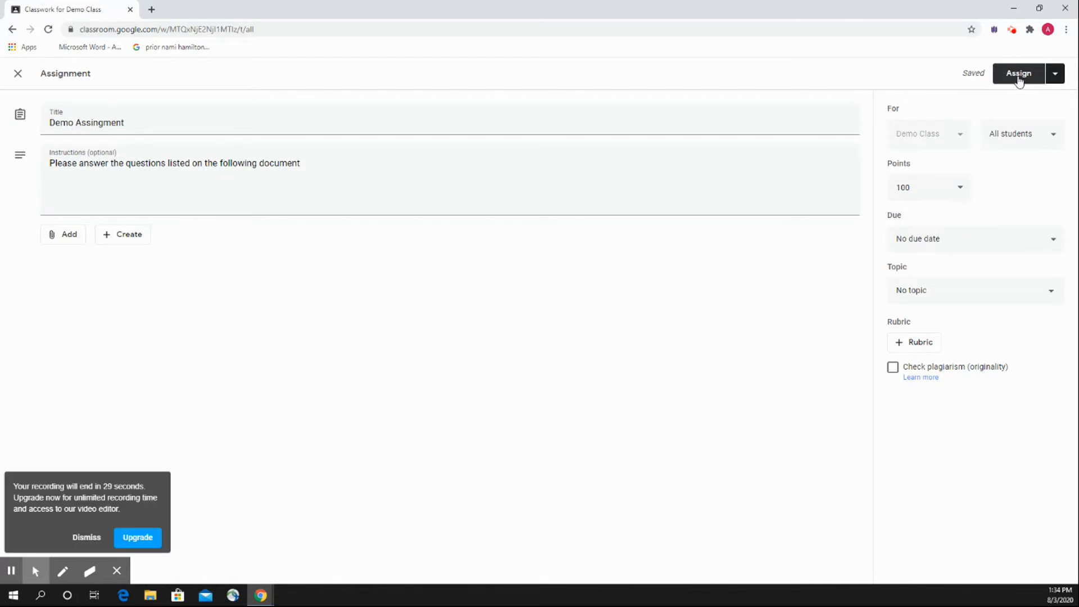
click(88, 540)
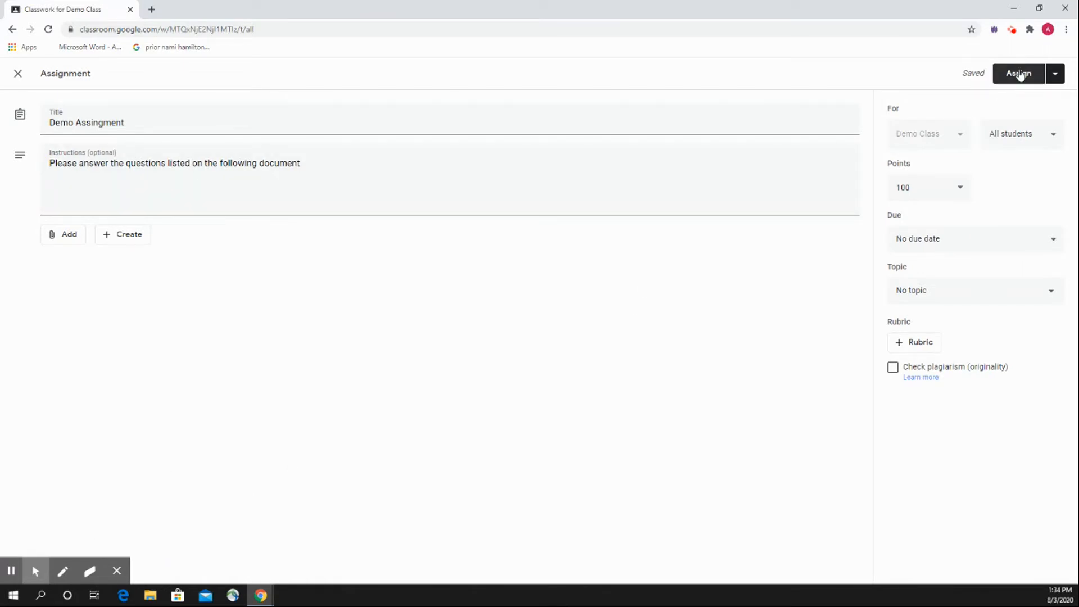
click(1054, 74)
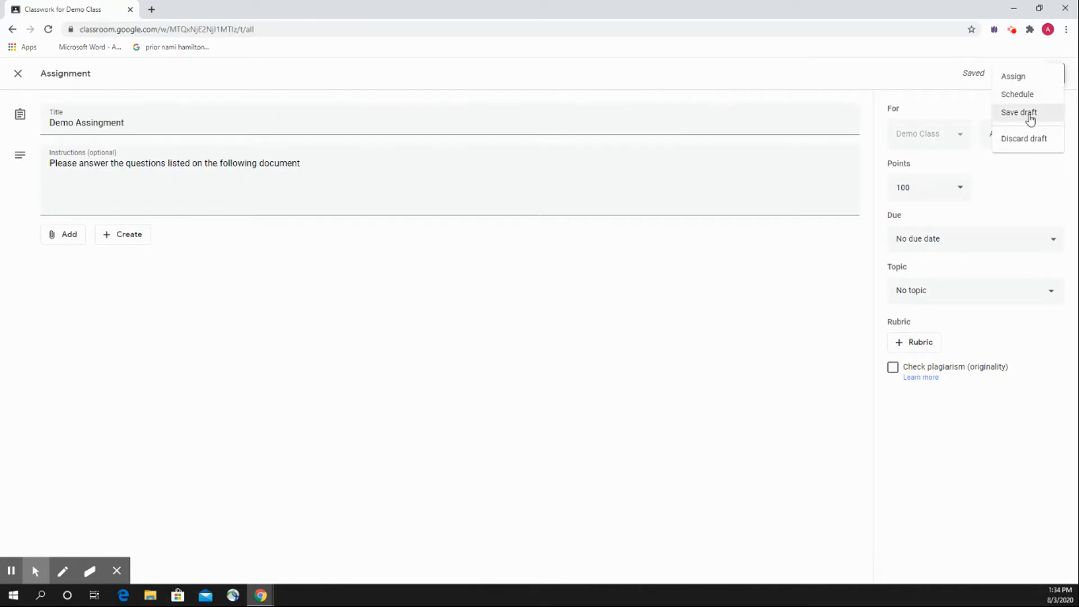
click(881, 77)
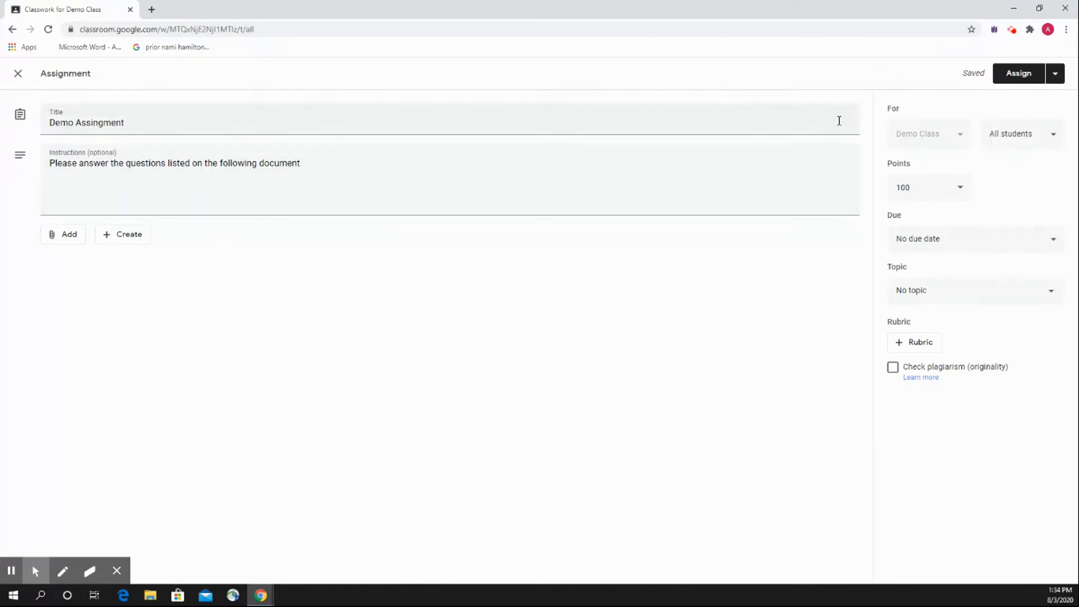
click(1015, 74)
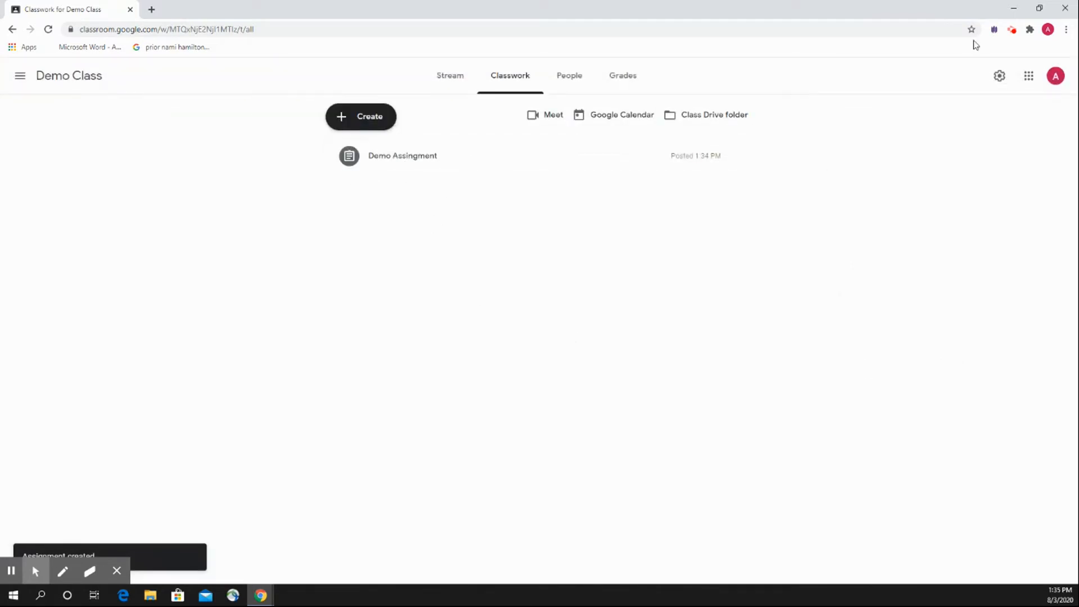
Create a quiz assignment in Demo Class and title it "Demo Quiz".
click(1012, 28)
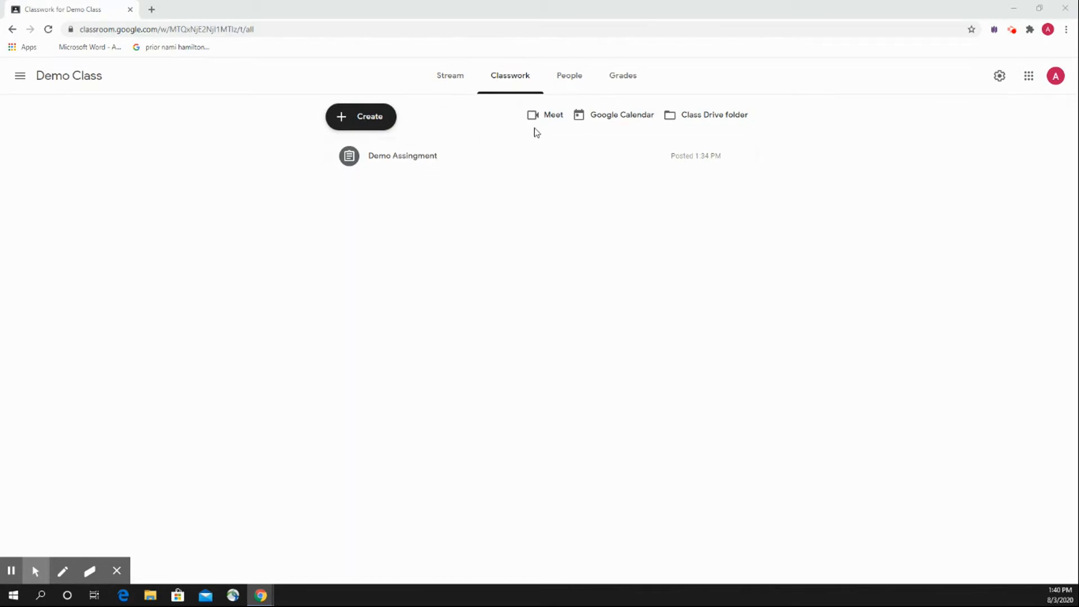
click(390, 120)
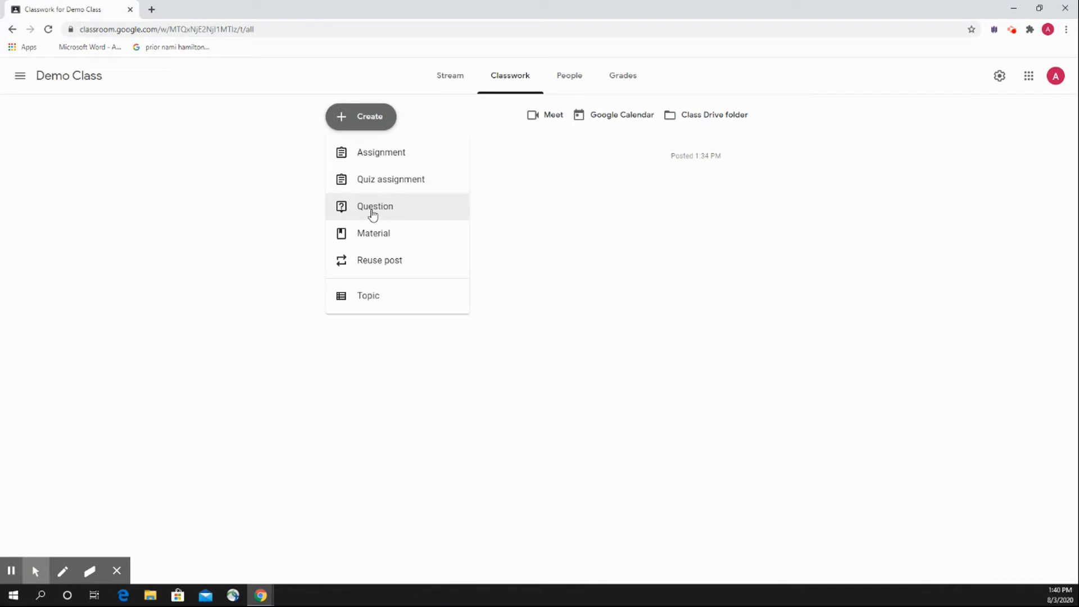
click(374, 179)
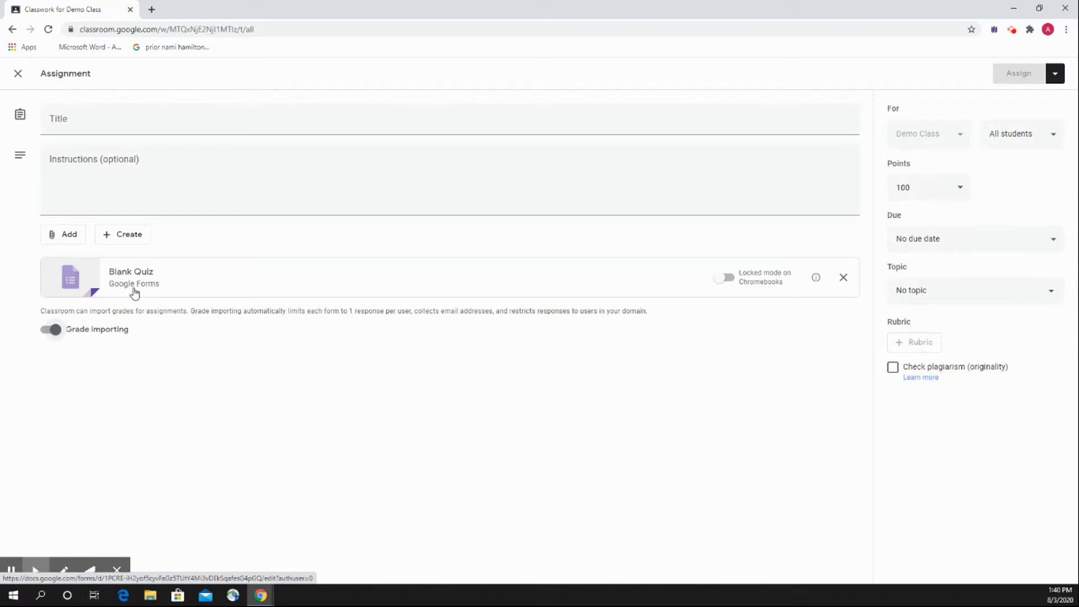
click(129, 123)
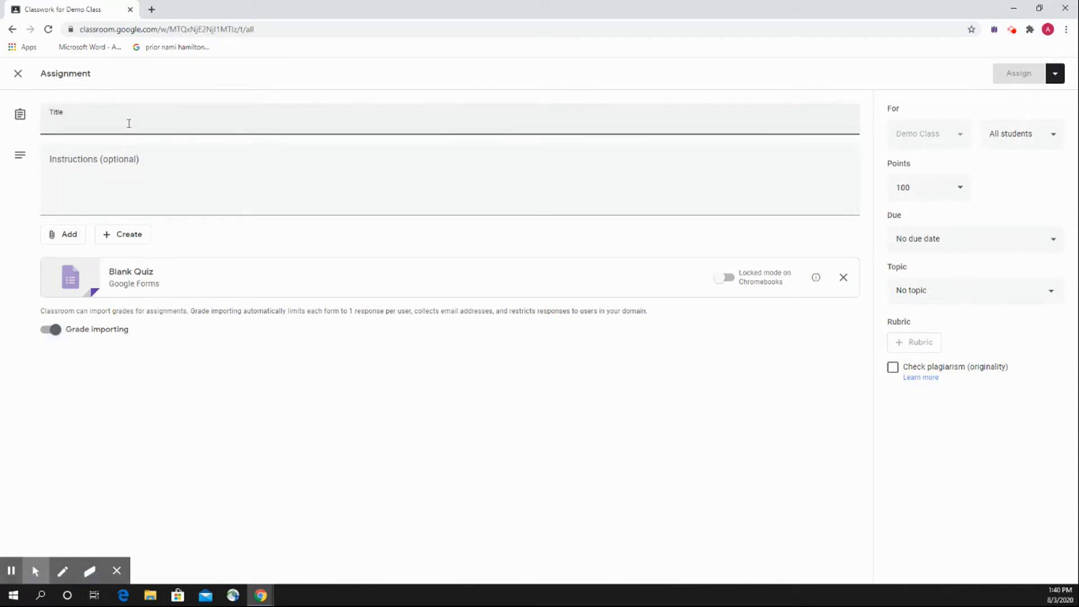
text(Dem)
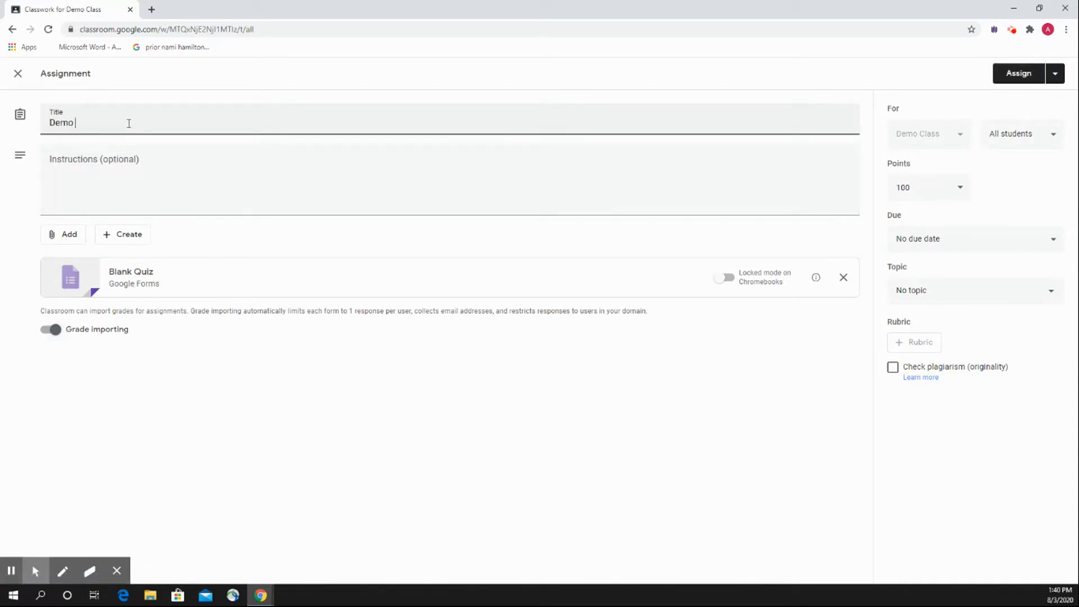
text(o)
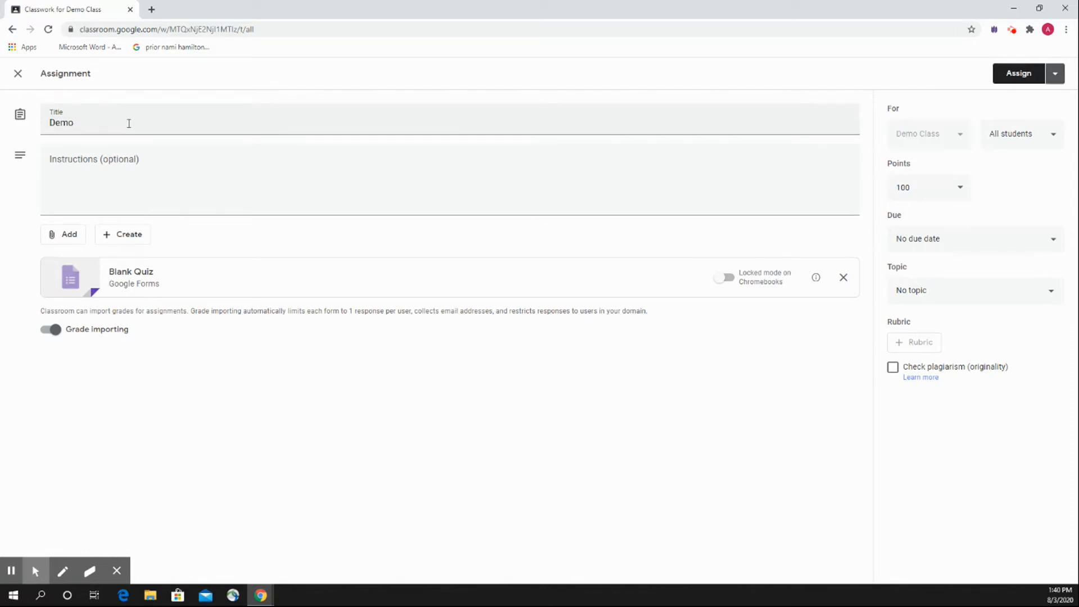
click(129, 123)
text(Quiz)
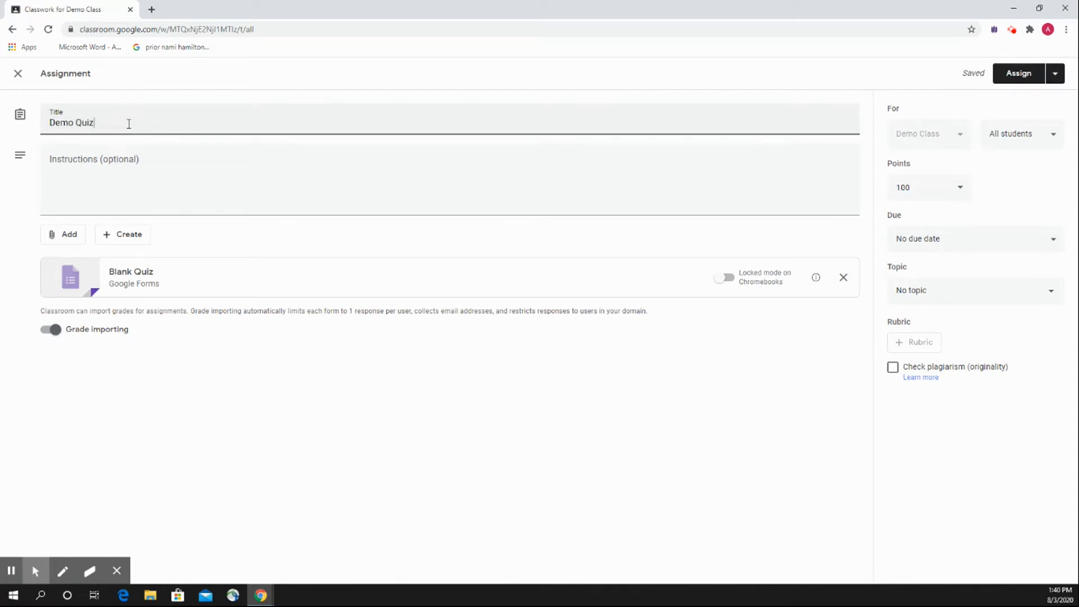
Enter the quiz assignment instructions "Please take the quiz".
key(Tab)
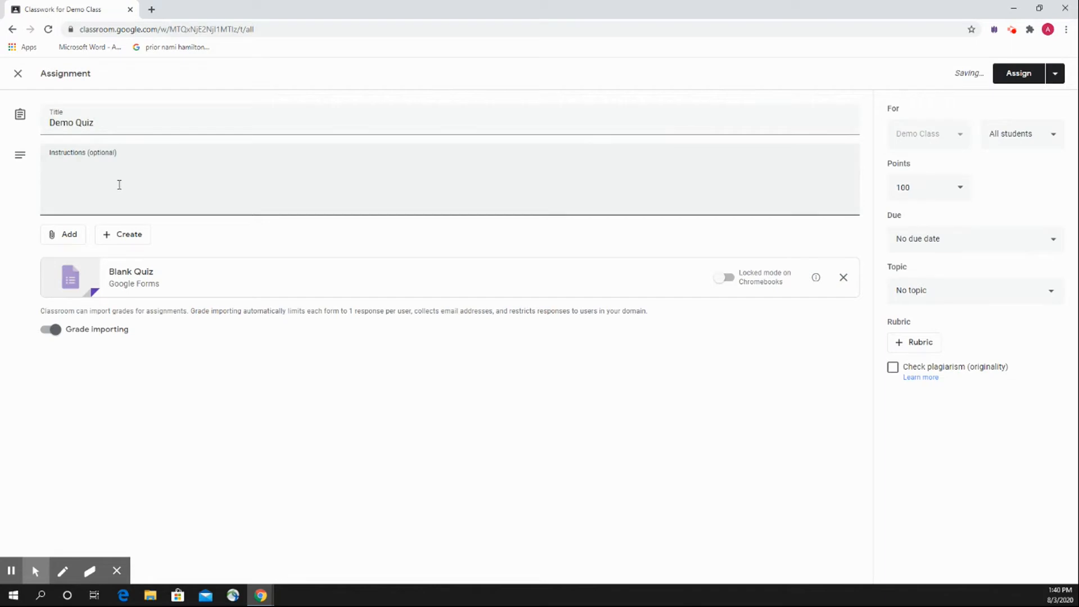
text(Please take the quiz)
click(203, 253)
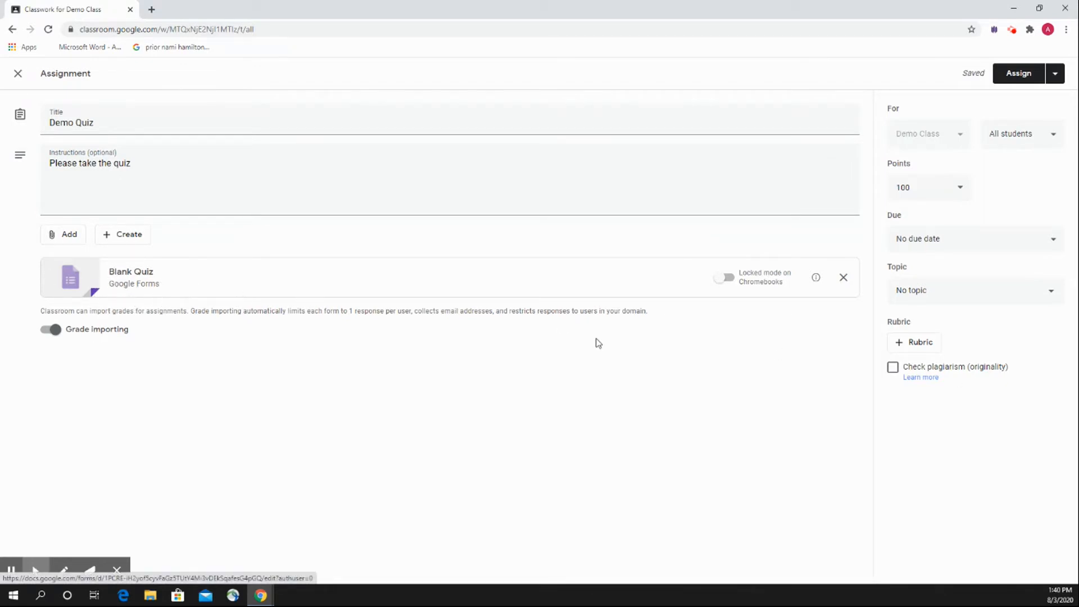
Open the attached Blank Quiz form, decline the tour, and enter the first question "Question 1 : How to add students to Google Classroom".
click(144, 274)
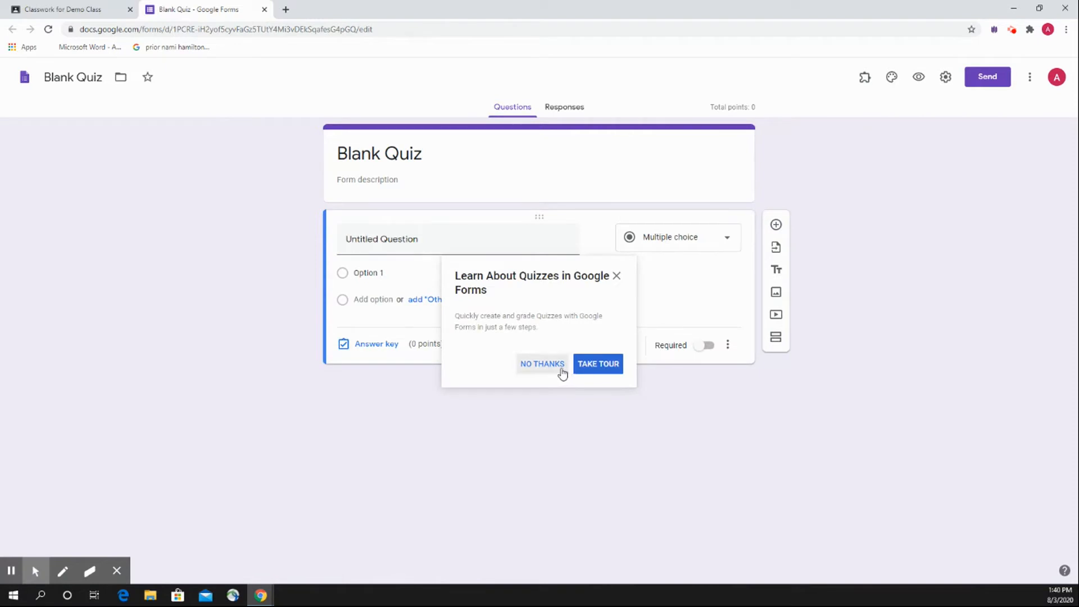
click(541, 364)
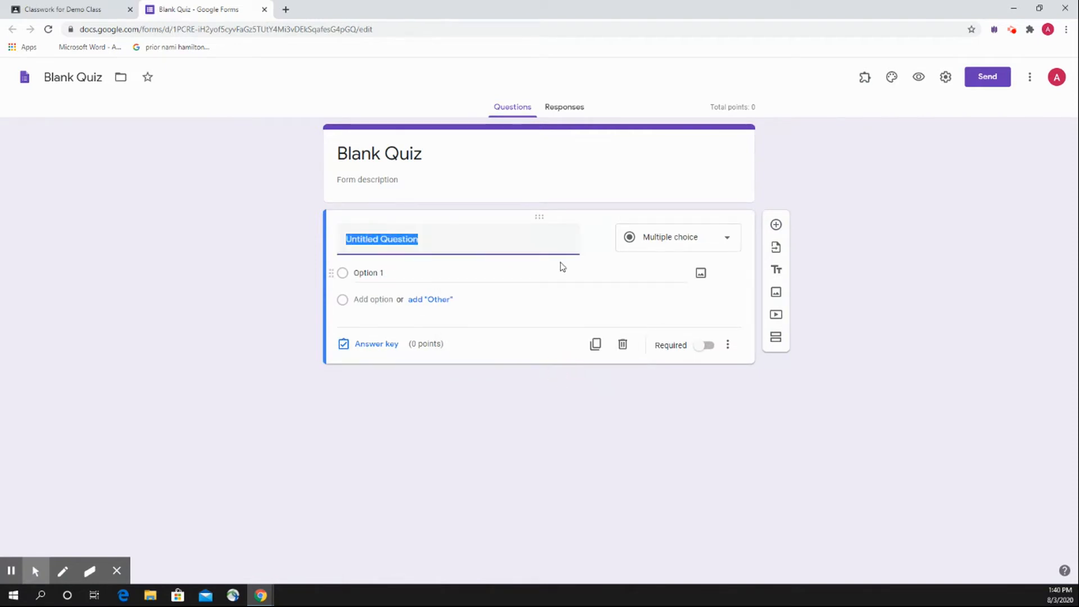
text(Question)
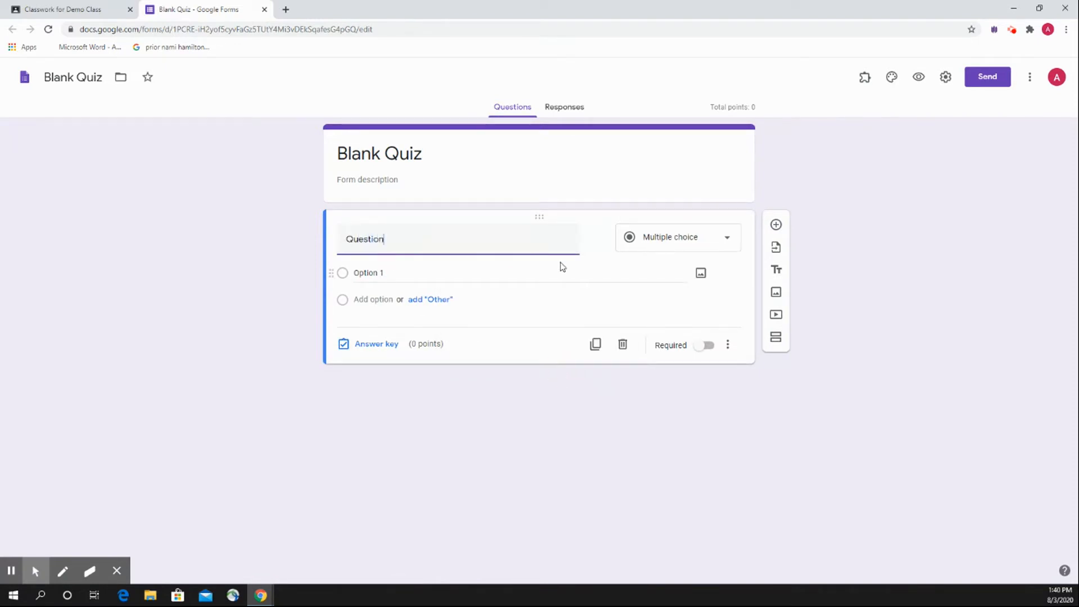
text( 1 : How to add students to Google Clas)
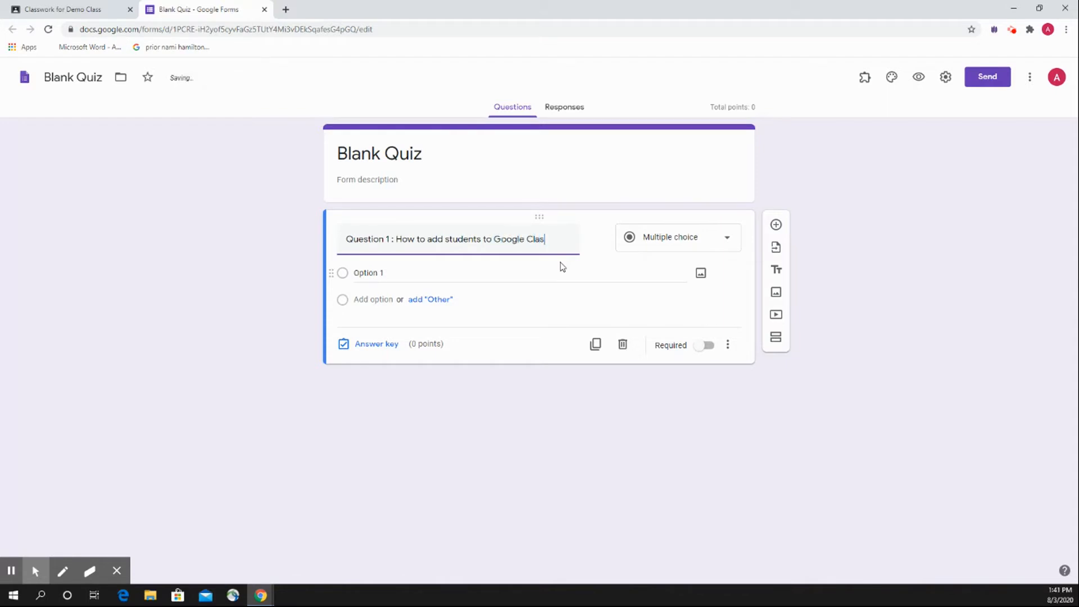
text(sroom)
click(227, 314)
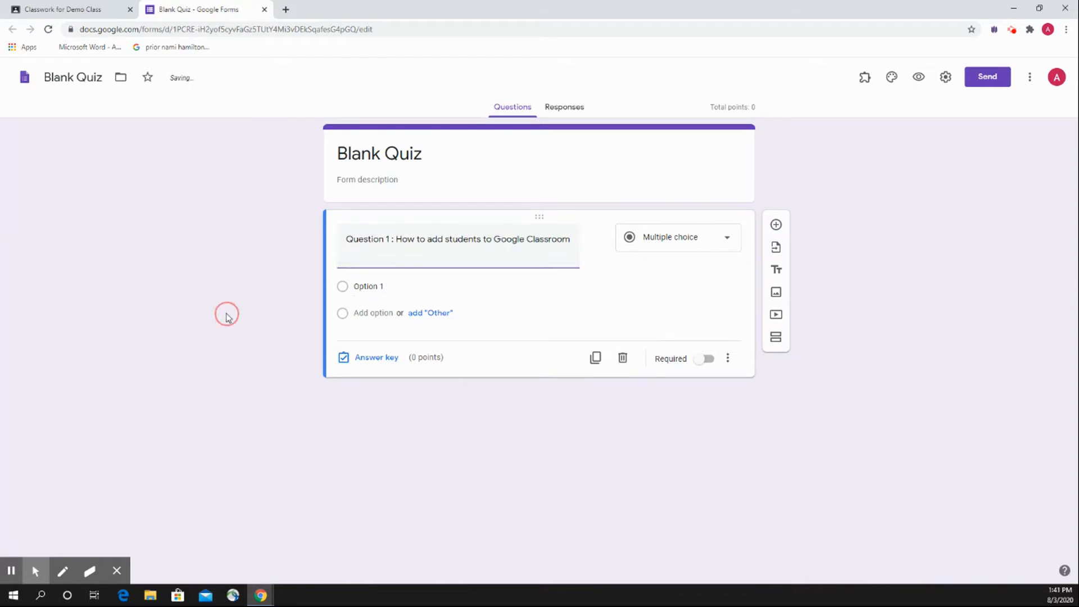
Add three more answer options to Question 1, and name the first two options "Class code" and "Email Invitation".
click(377, 313)
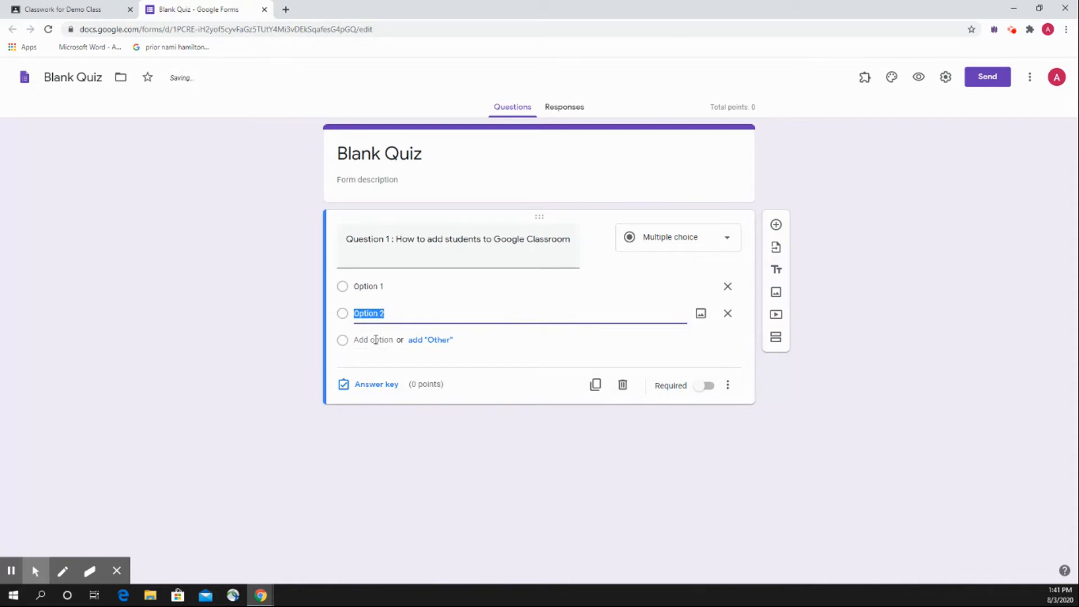
click(373, 340)
click(385, 366)
click(389, 286)
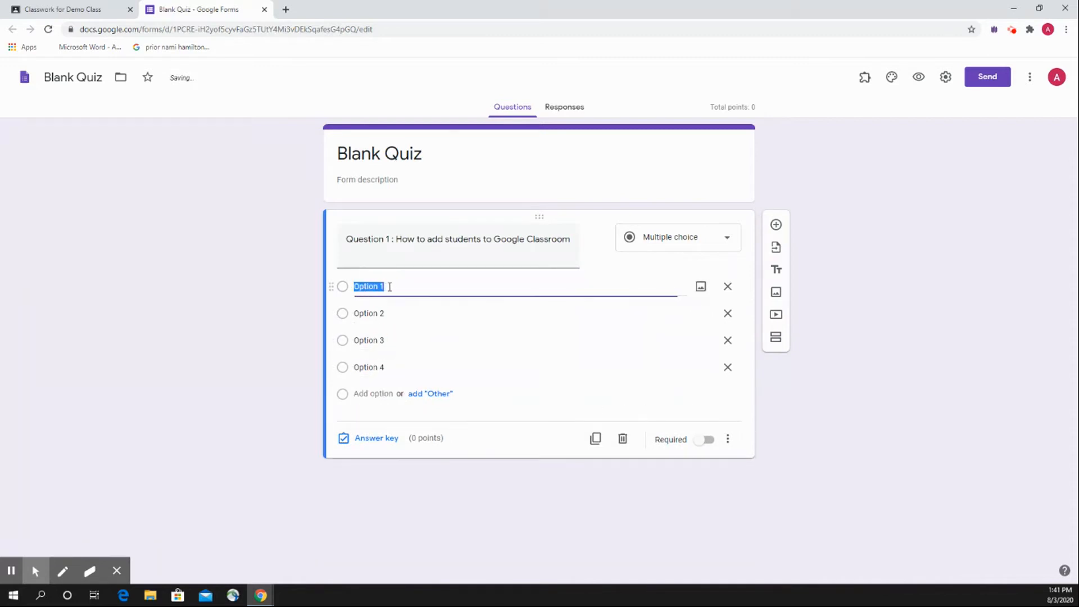
text(code)
click(399, 313)
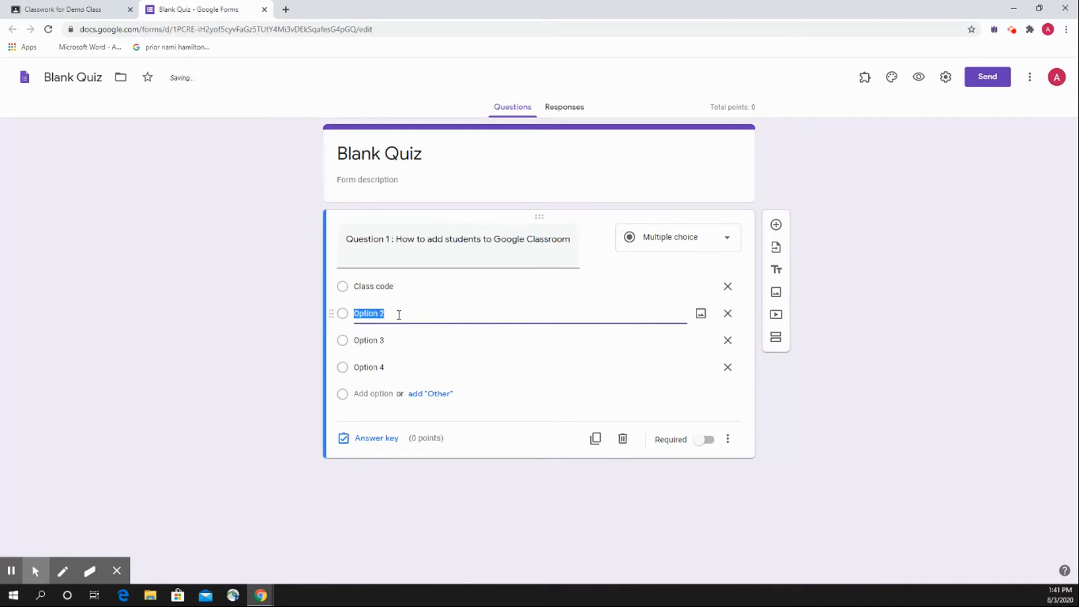
text(Email Invita)
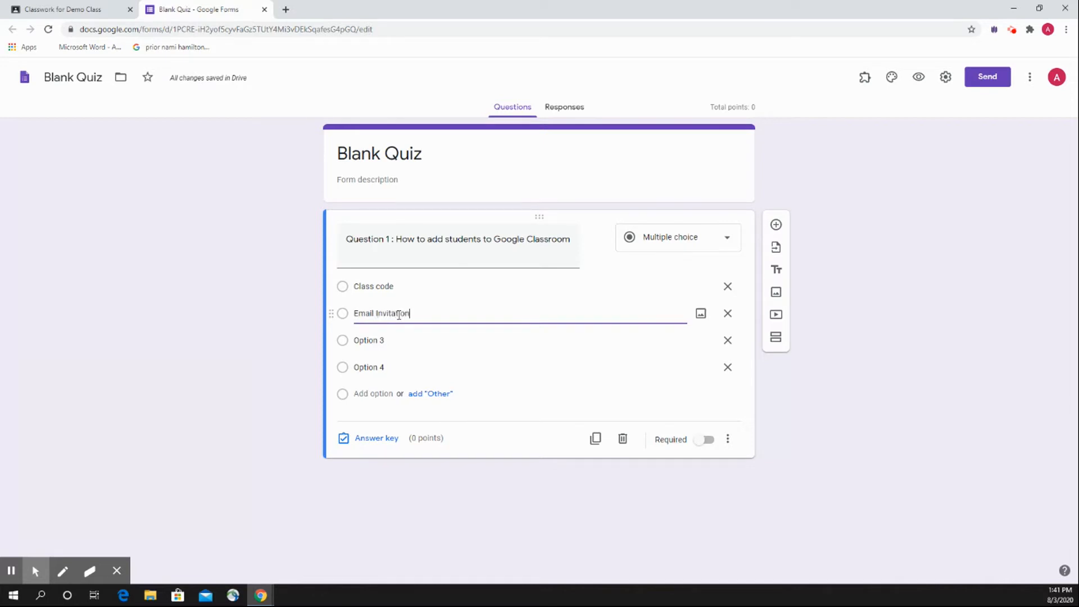
click(251, 247)
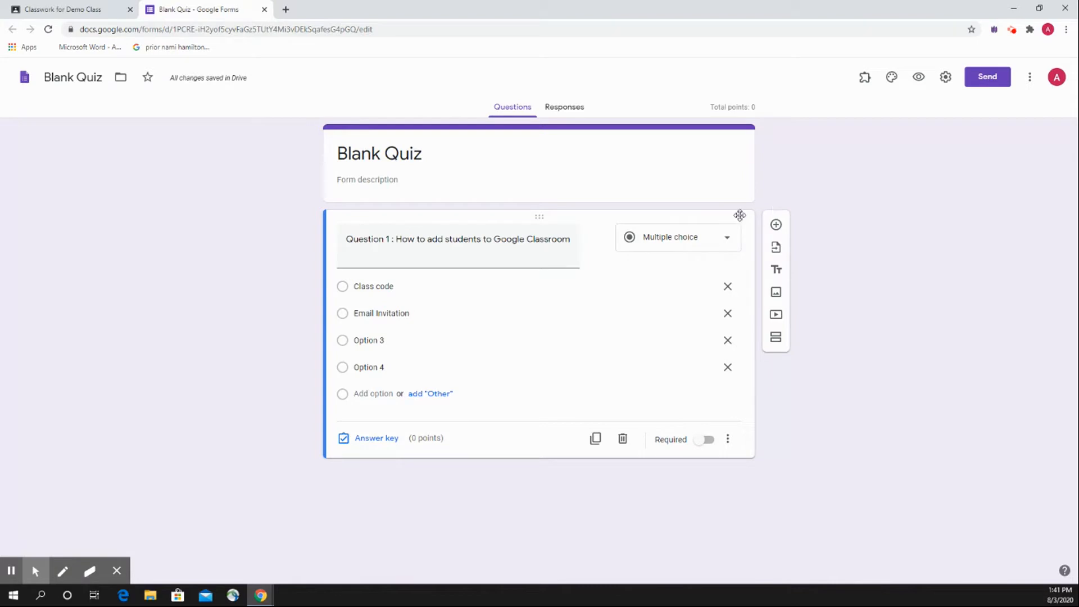
Add a second question of the Checkboxes type below Question 1, and review the available question types.
click(729, 241)
click(730, 243)
click(774, 226)
click(712, 419)
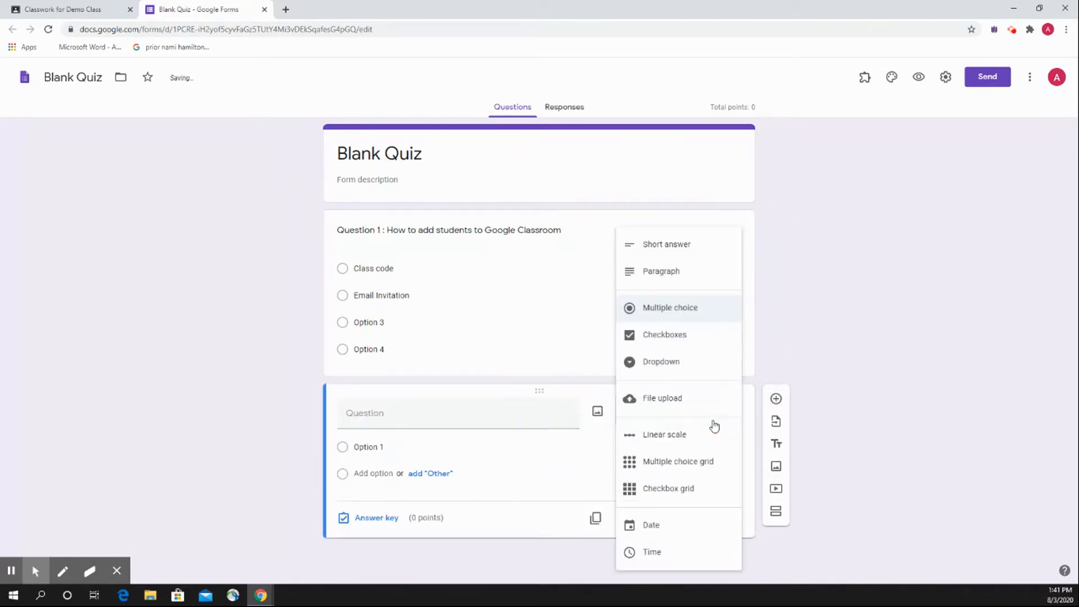
click(679, 345)
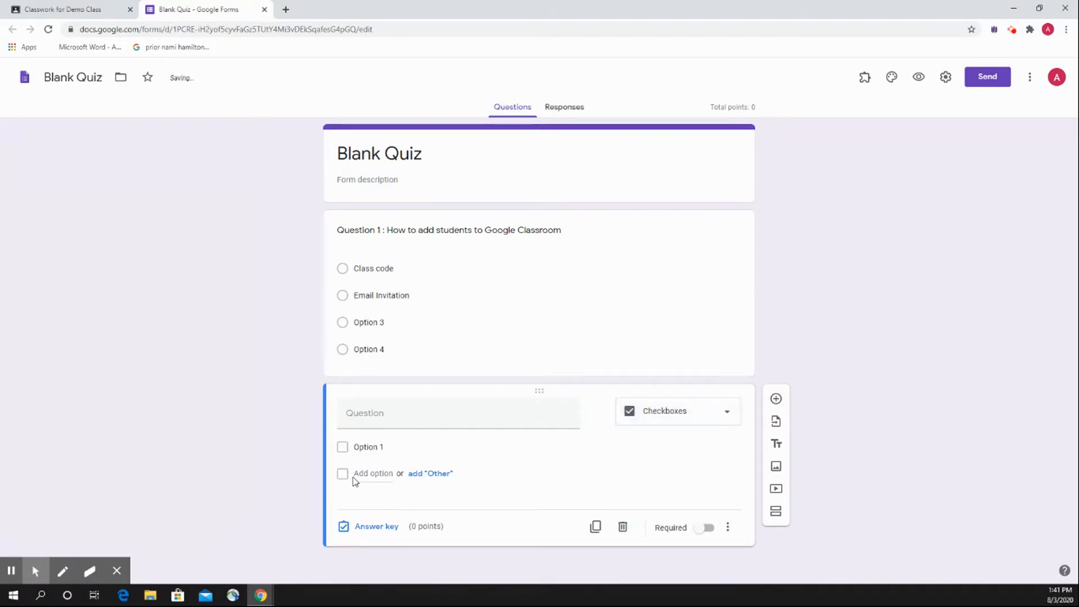
click(706, 423)
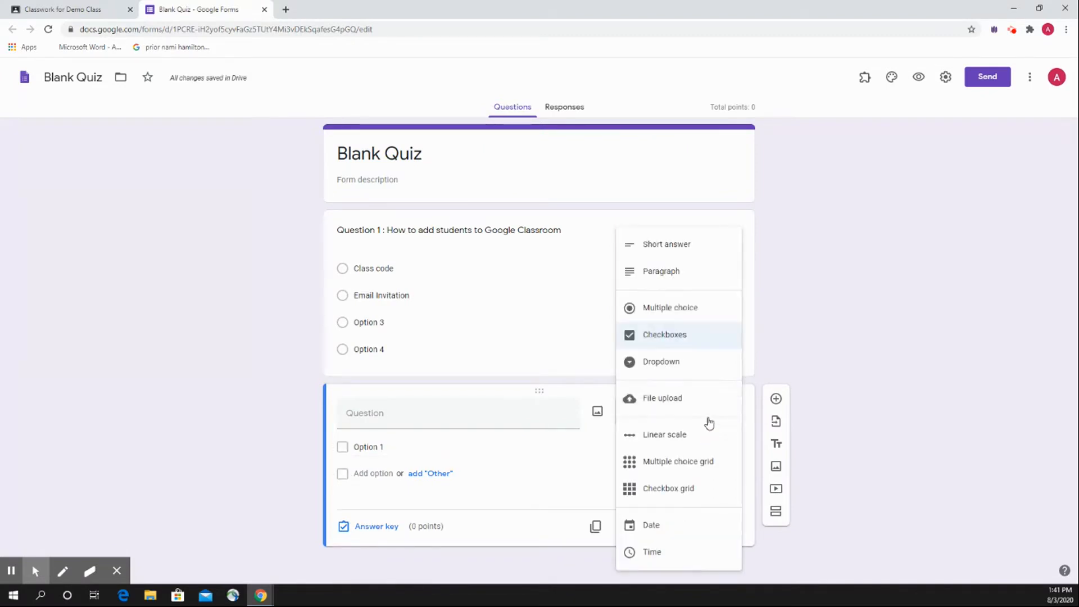
click(782, 352)
Add three blank multiple-choice questions after the checkboxes question, and close the quiz form after reviewing it.
click(776, 398)
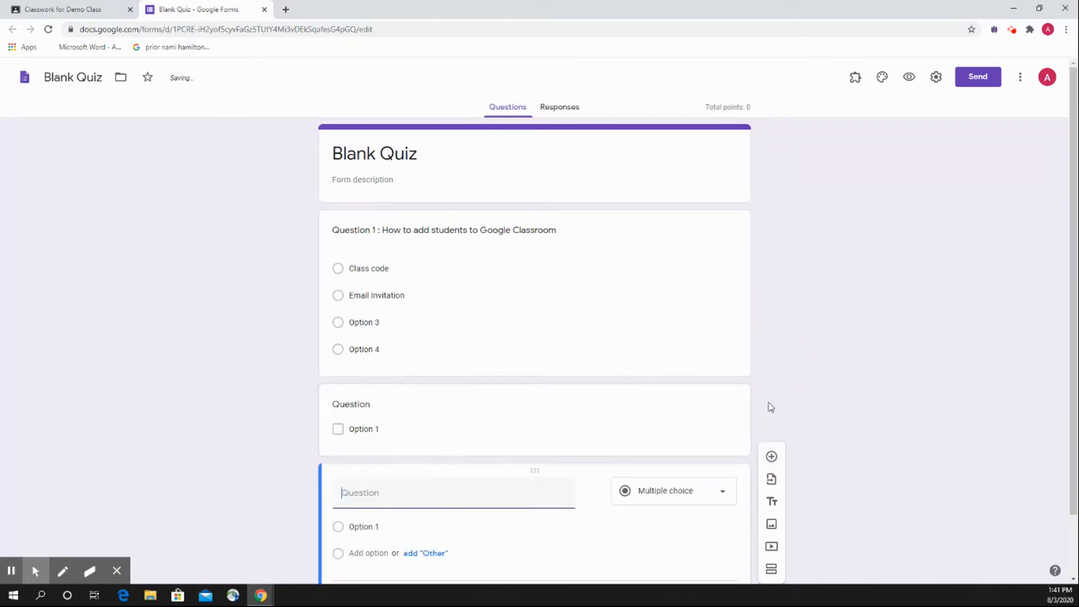
click(772, 406)
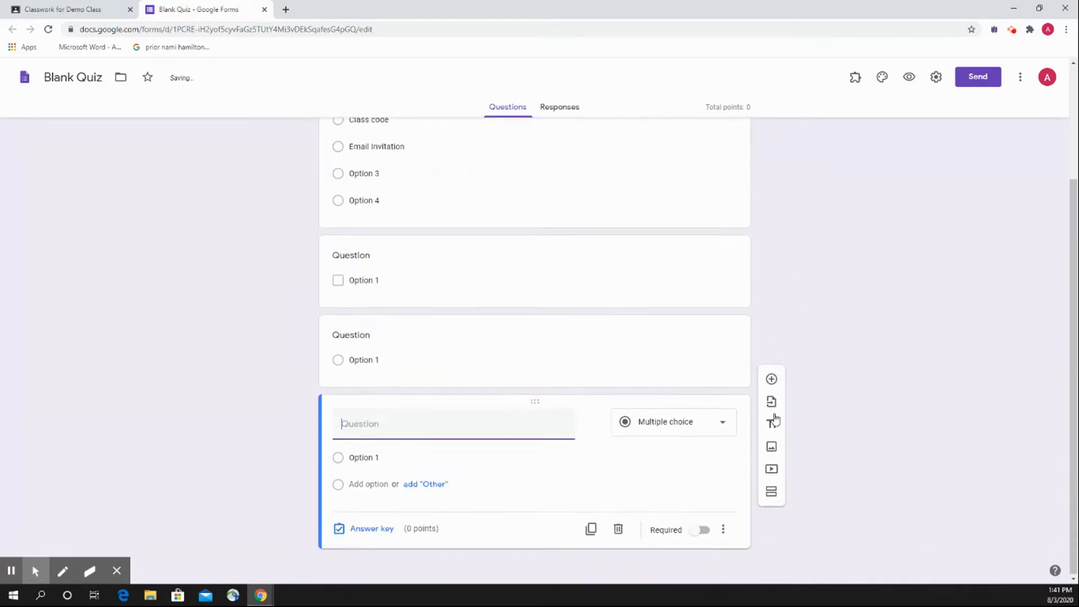
click(774, 416)
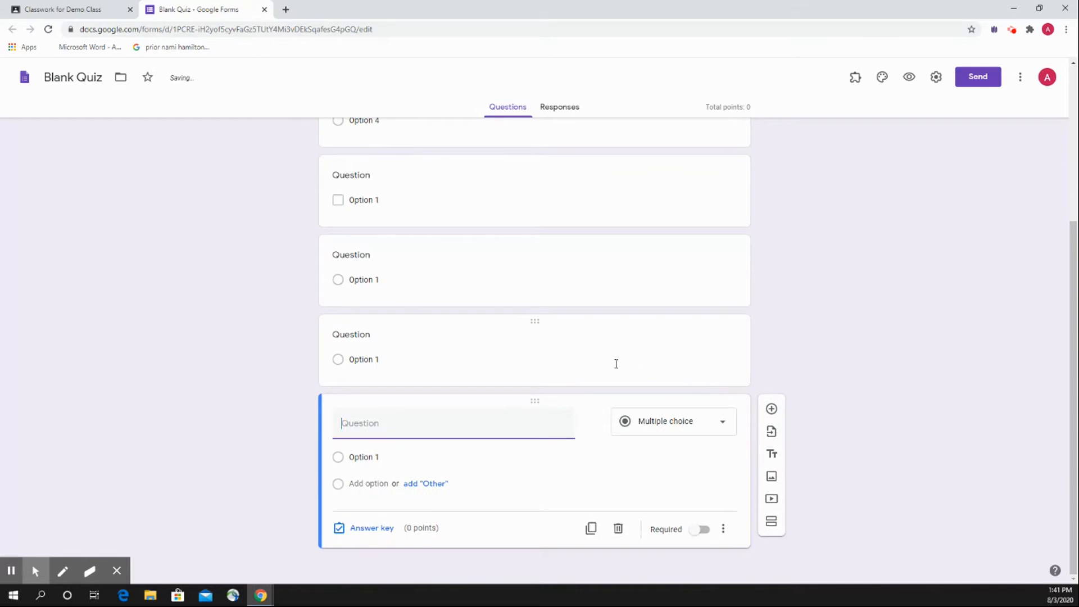
scroll(606, 372, up, 4)
scroll(605, 376, up, 1)
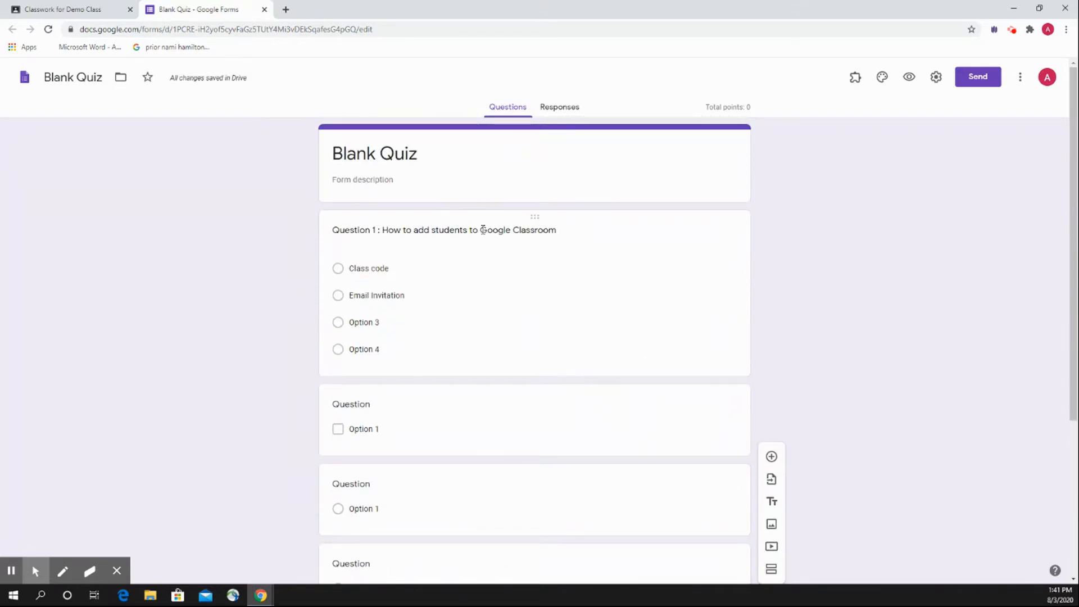
scroll(535, 267, down, 4)
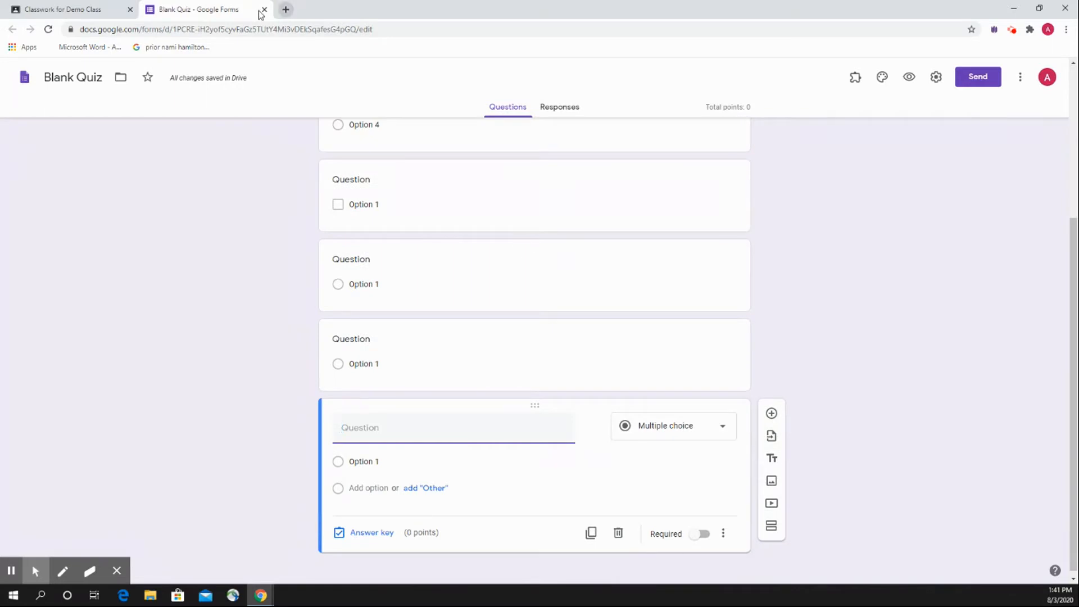
scroll(334, 170, up, 4)
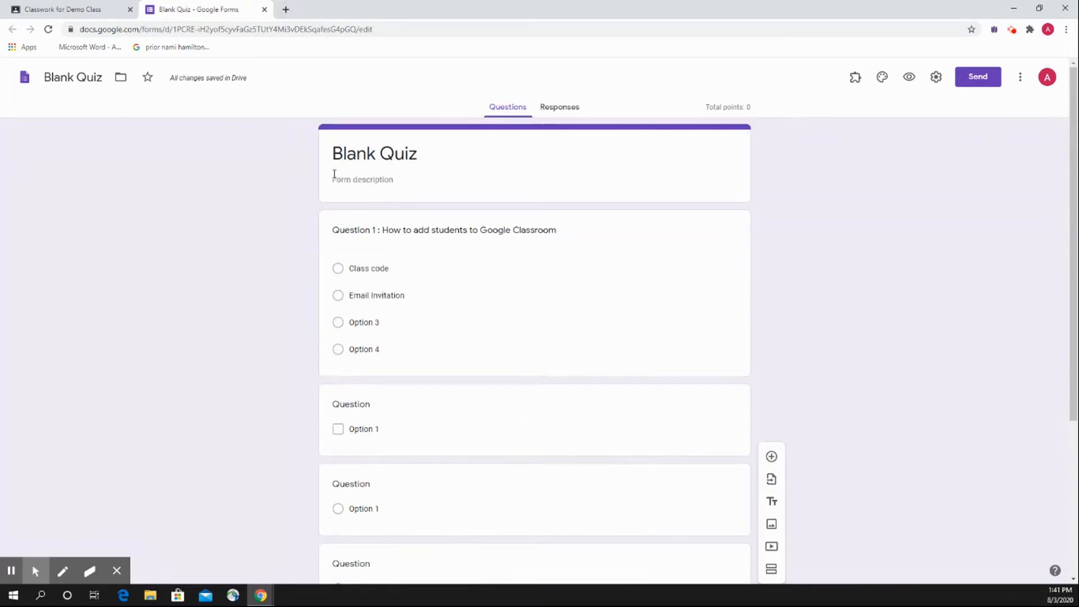
click(264, 9)
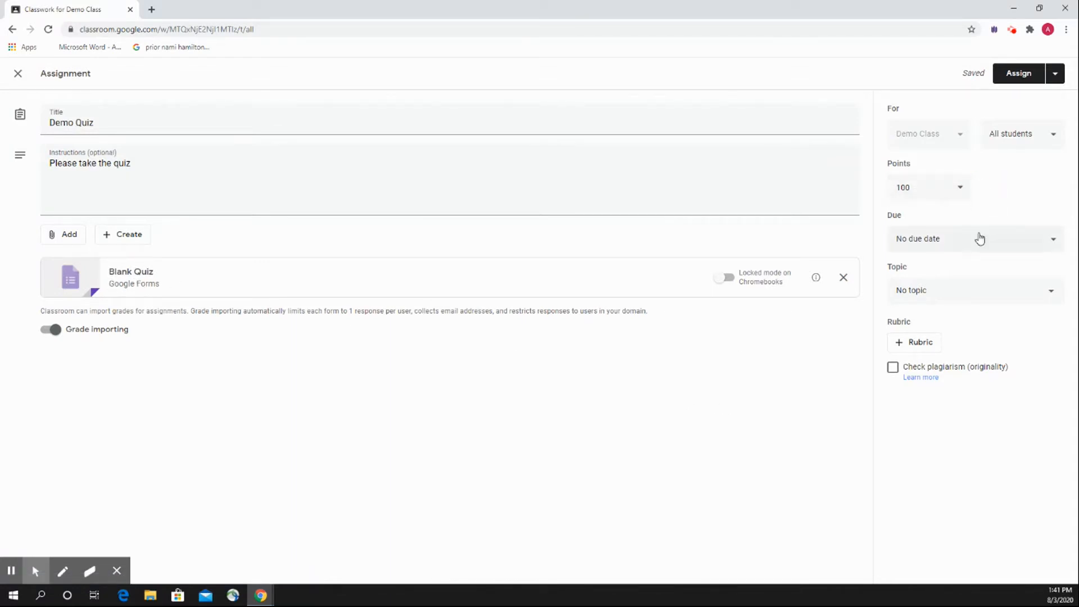
Schedule the Demo Quiz assignment for Aug 7, 2020 at 9:00 AM.
click(1055, 73)
click(1027, 102)
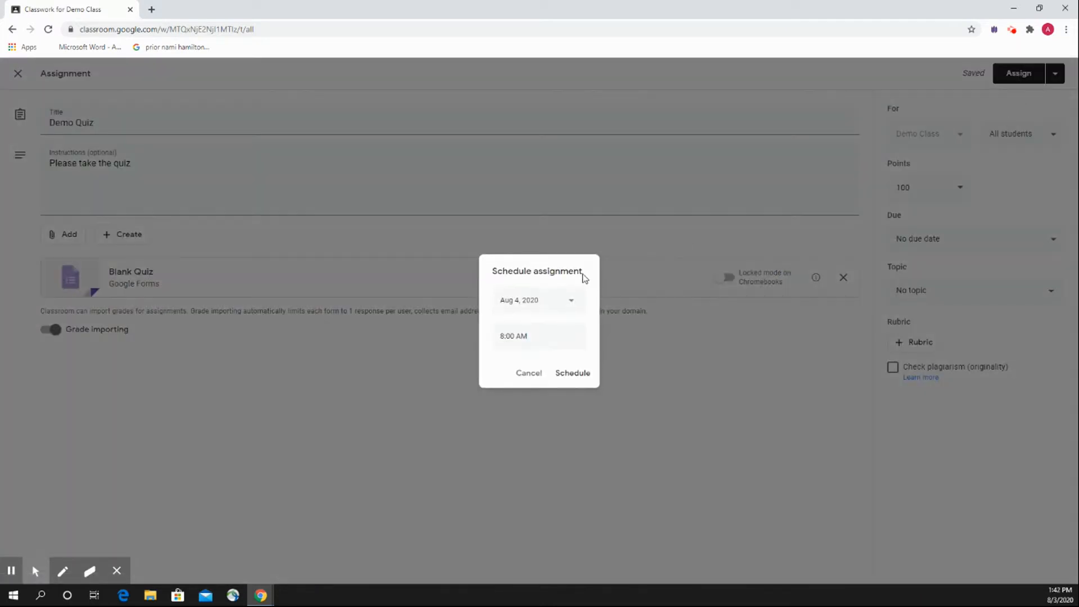
click(568, 303)
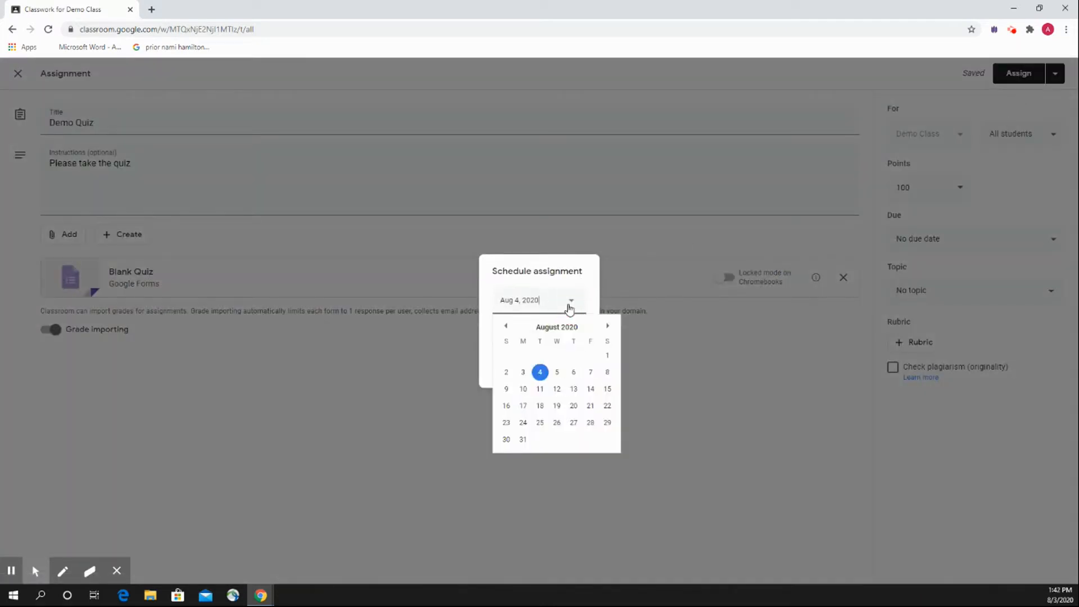
click(590, 373)
click(542, 340)
text(9 am)
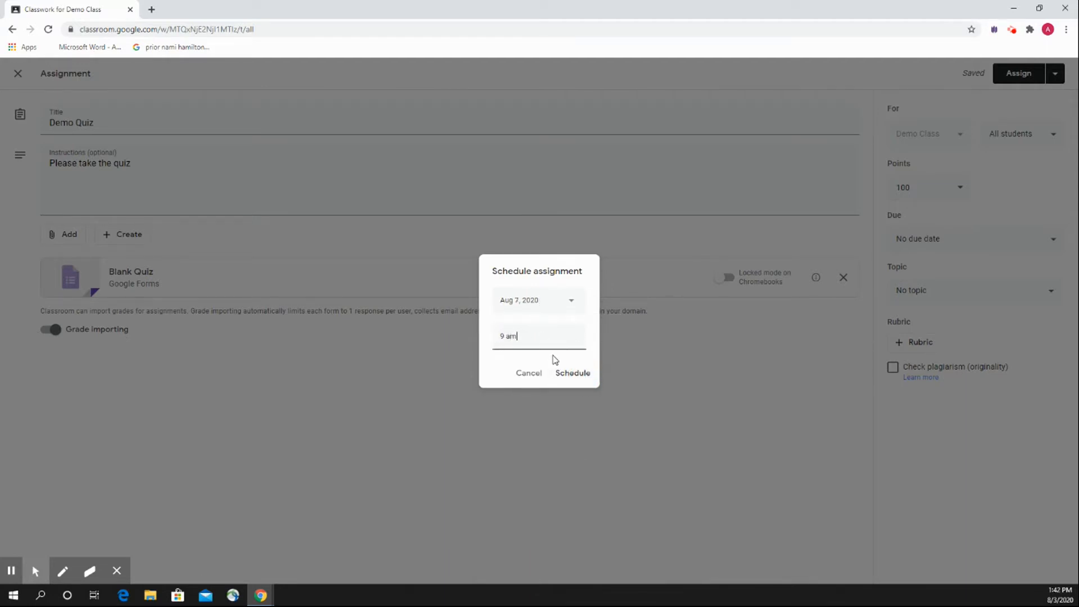
click(581, 373)
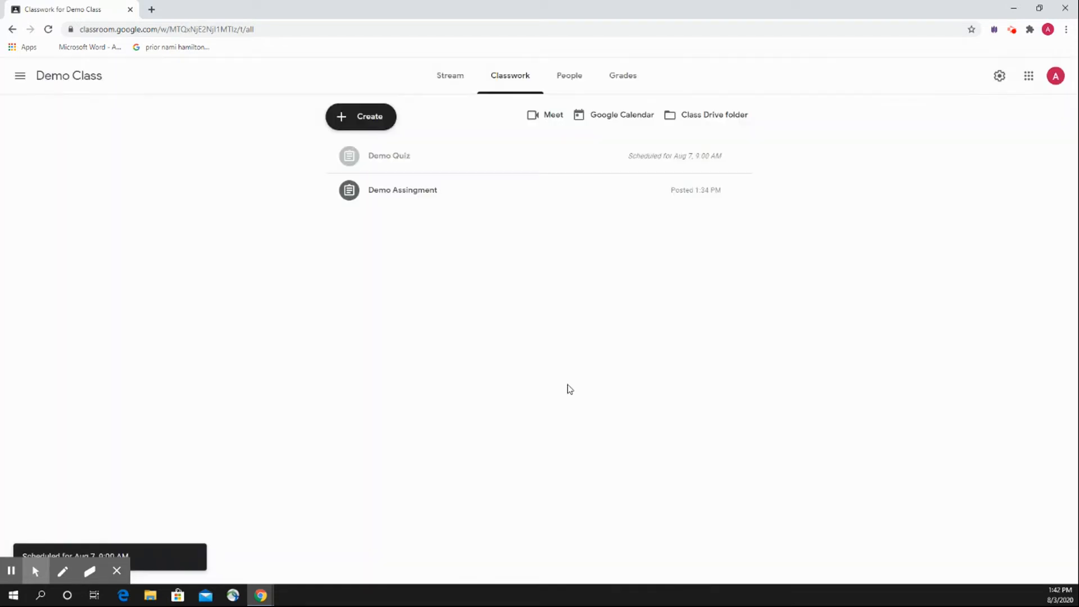
Expand the scheduled Demo Quiz in the classwork list and view its attached Blank Quiz form as students see it.
click(540, 167)
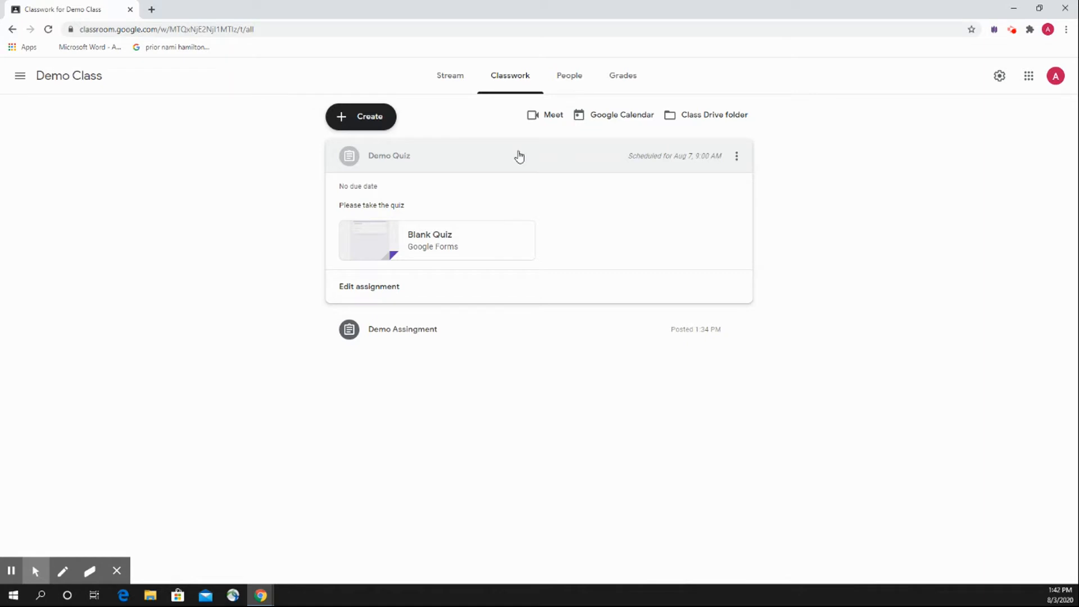
click(445, 252)
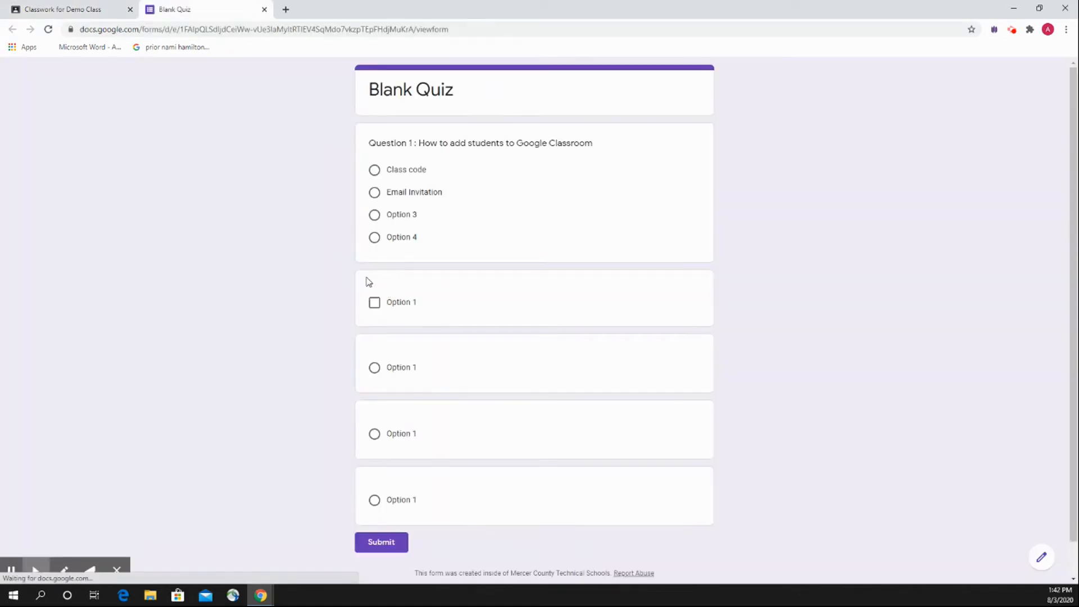
Answer Question 1 of the Blank Quiz with Class code, submit the response, and return to the classwork list with Demo Quiz collapsed.
scroll(359, 343, down, 1)
scroll(354, 354, up, 1)
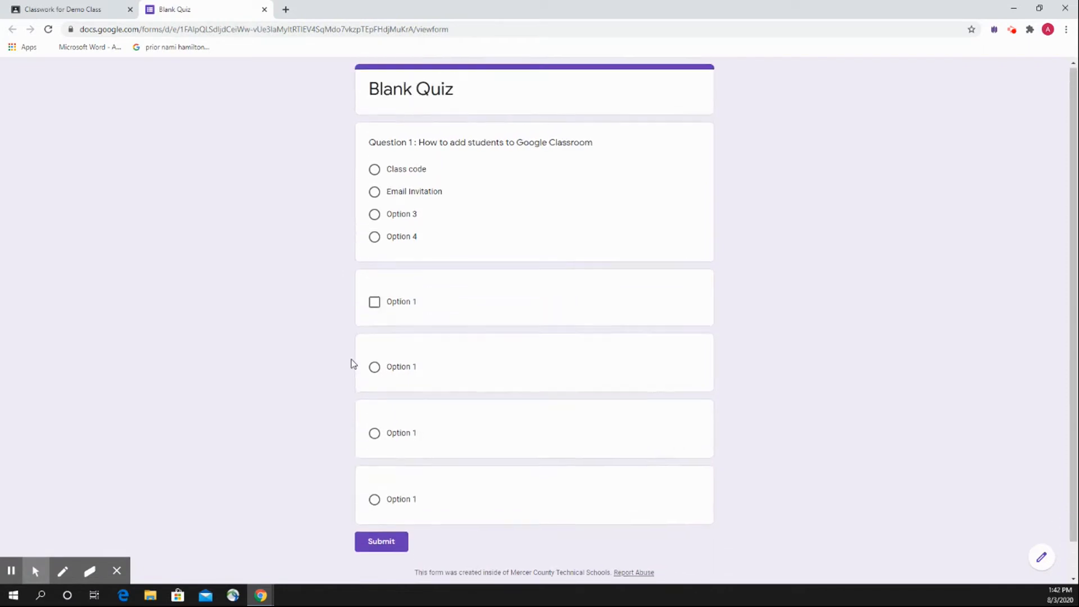
click(374, 170)
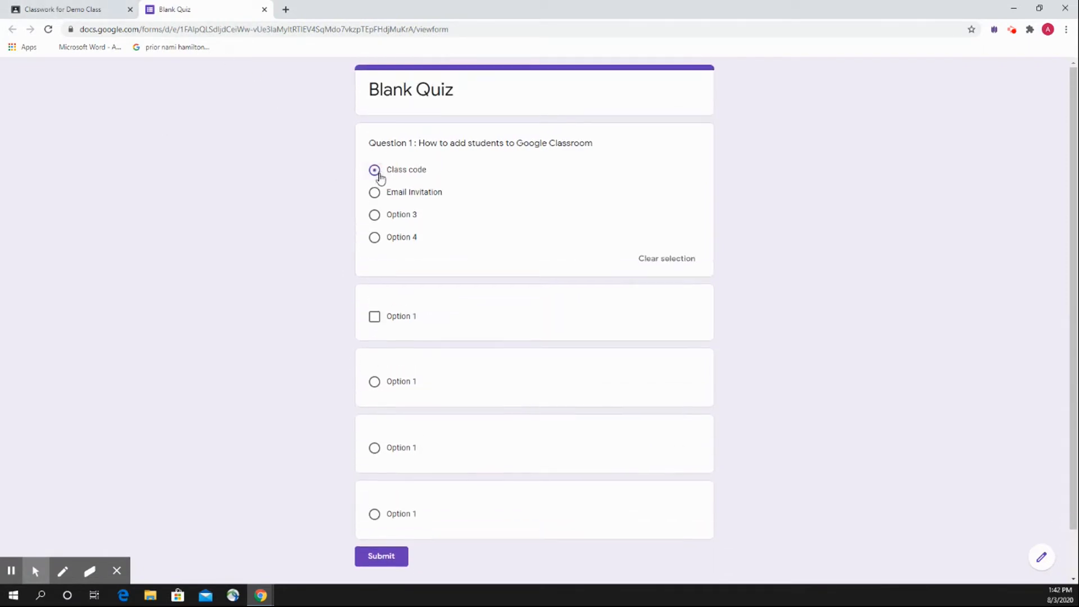
scroll(379, 505, down, 1)
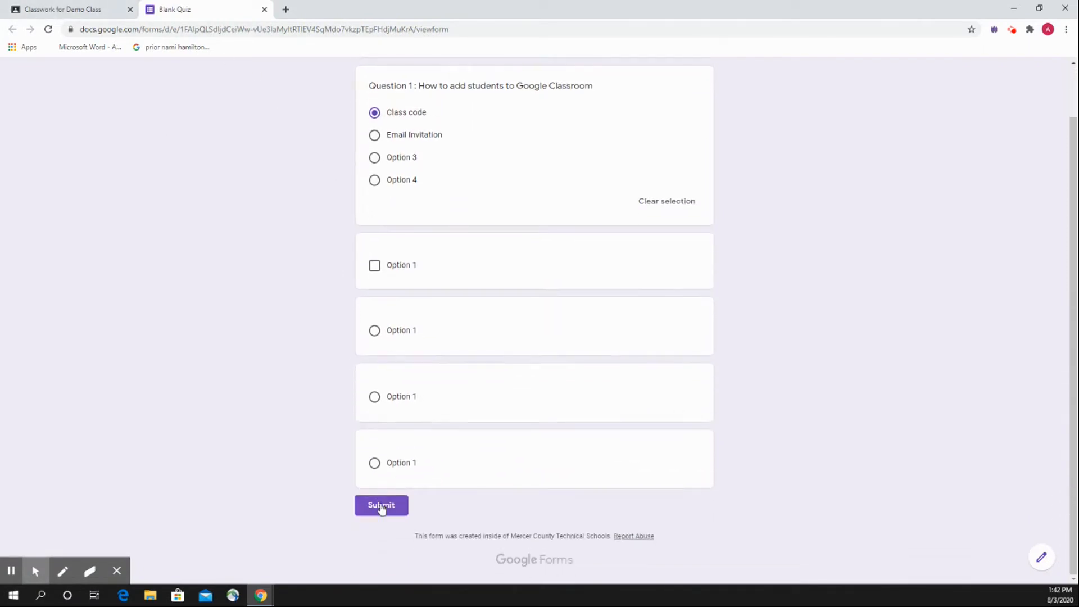
click(379, 506)
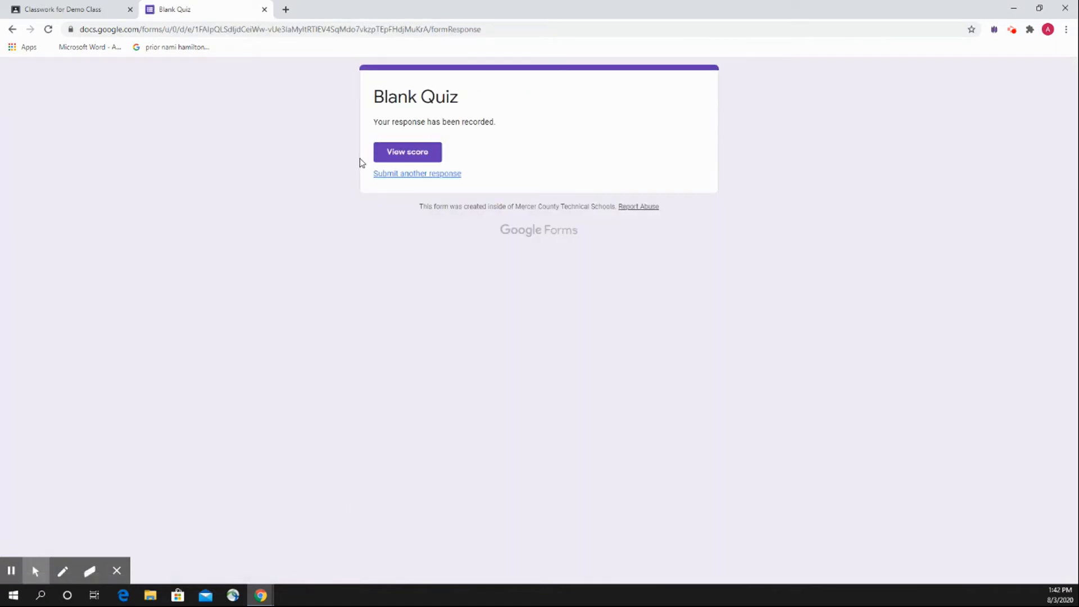
click(264, 9)
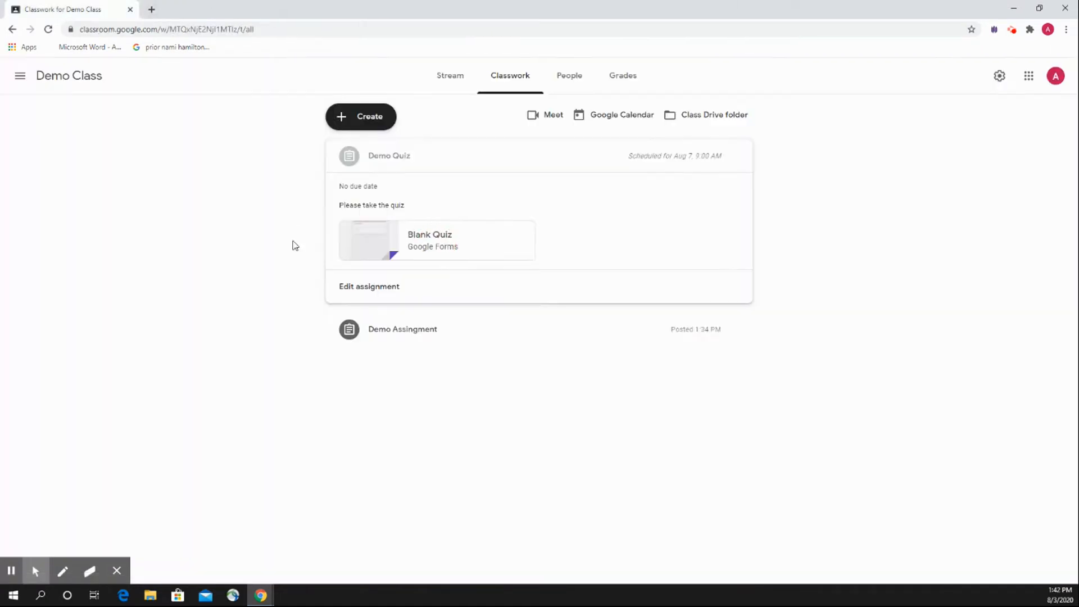
click(416, 159)
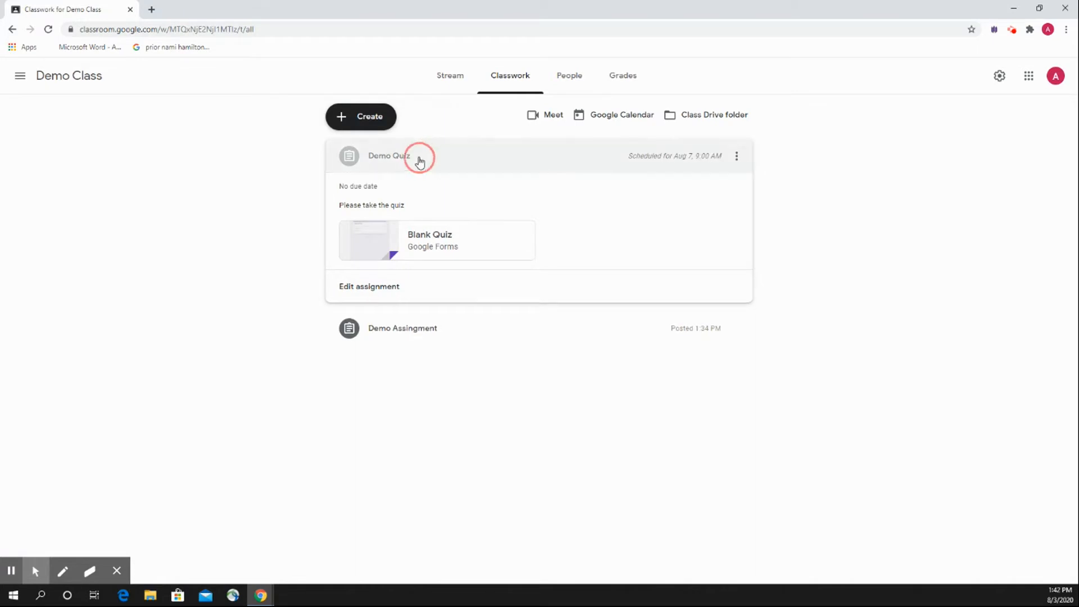
View the blank form for creating class material, and leave it without posting anything.
click(359, 124)
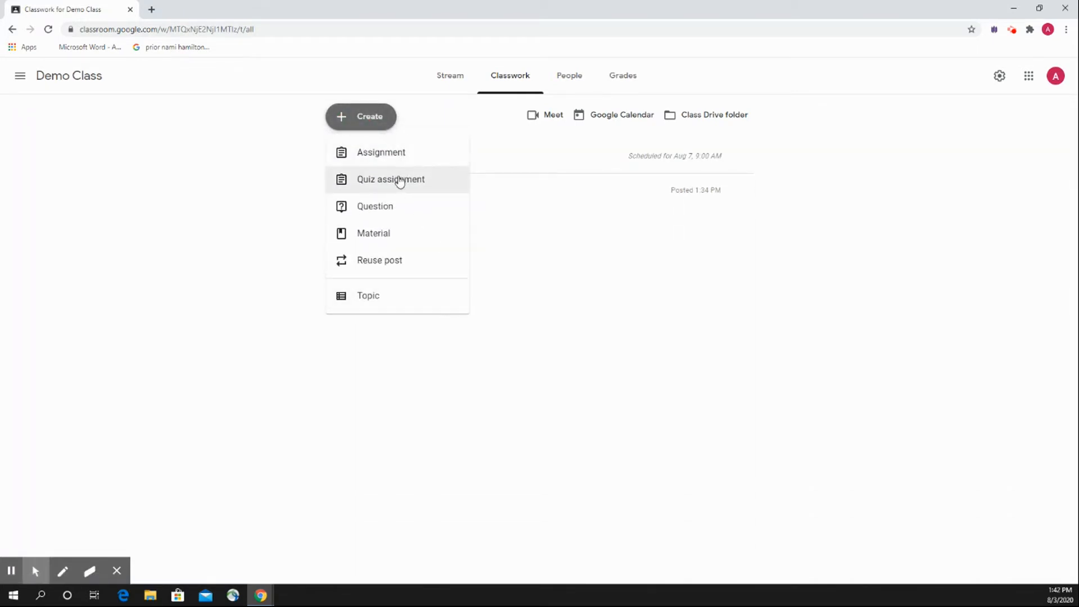
click(400, 232)
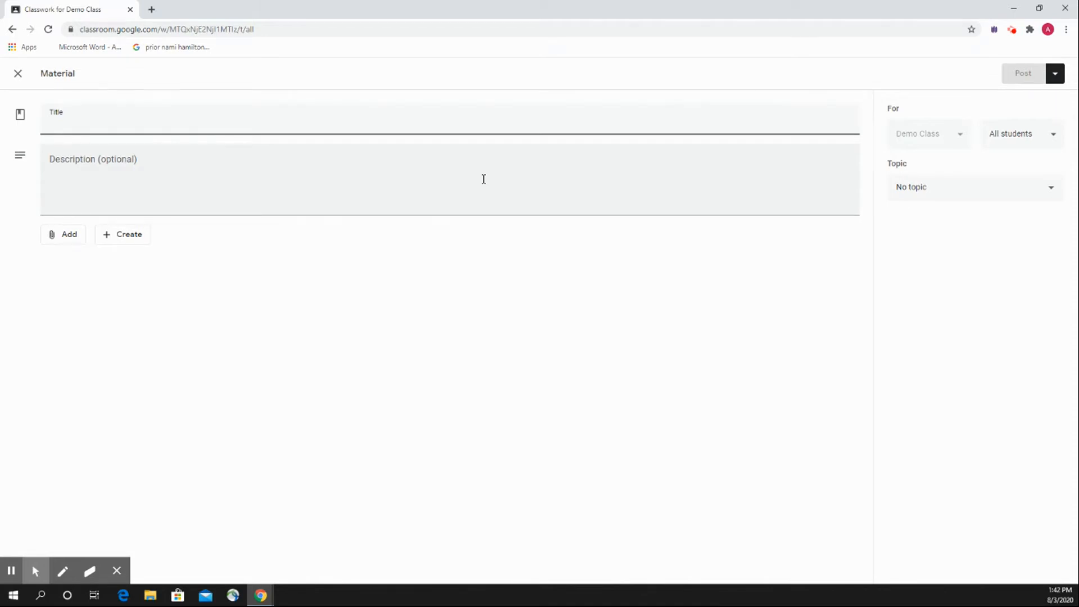
click(18, 73)
click(372, 116)
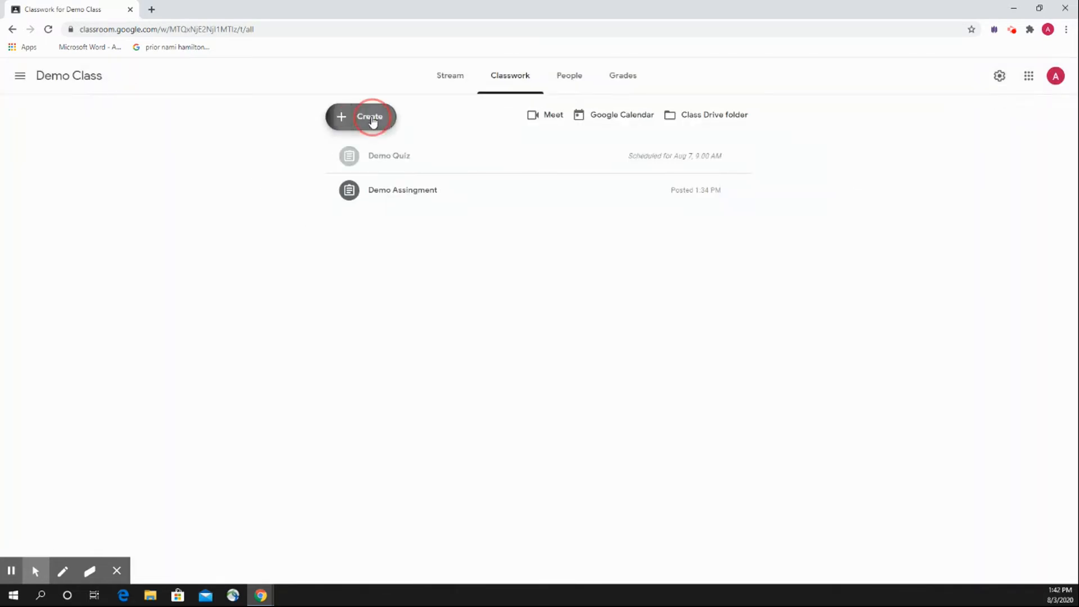
click(250, 205)
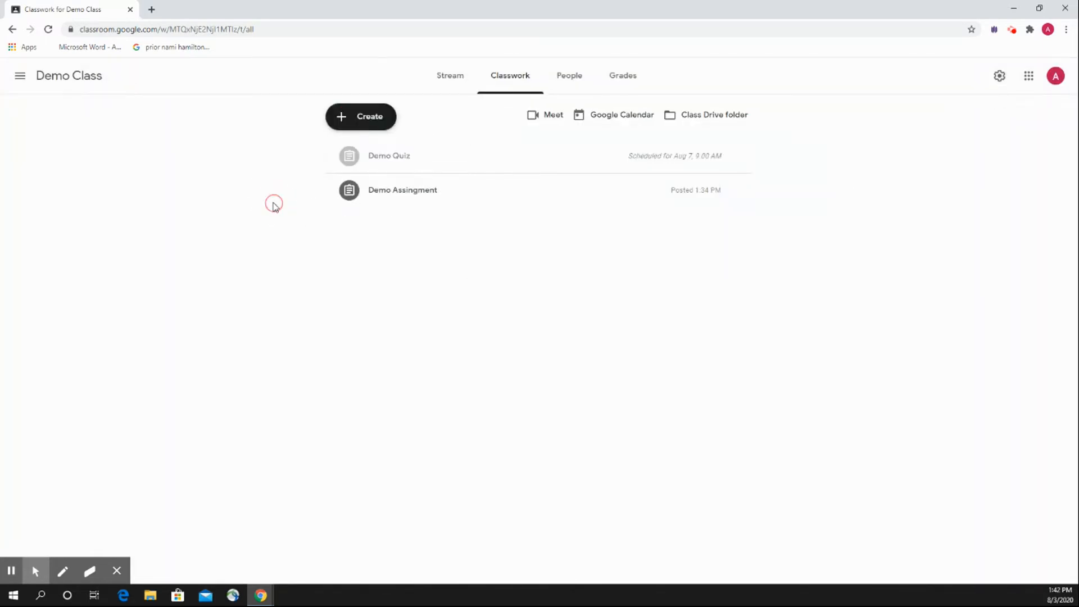
View the blank classwork question form and its available answer types, and leave it without asking a question.
click(344, 112)
click(388, 209)
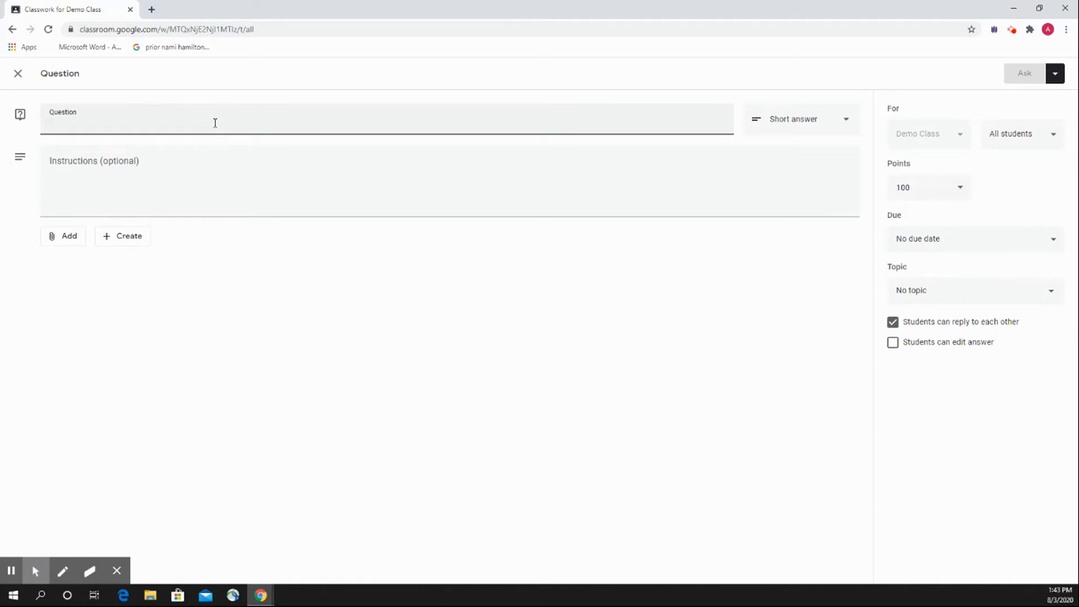
click(777, 117)
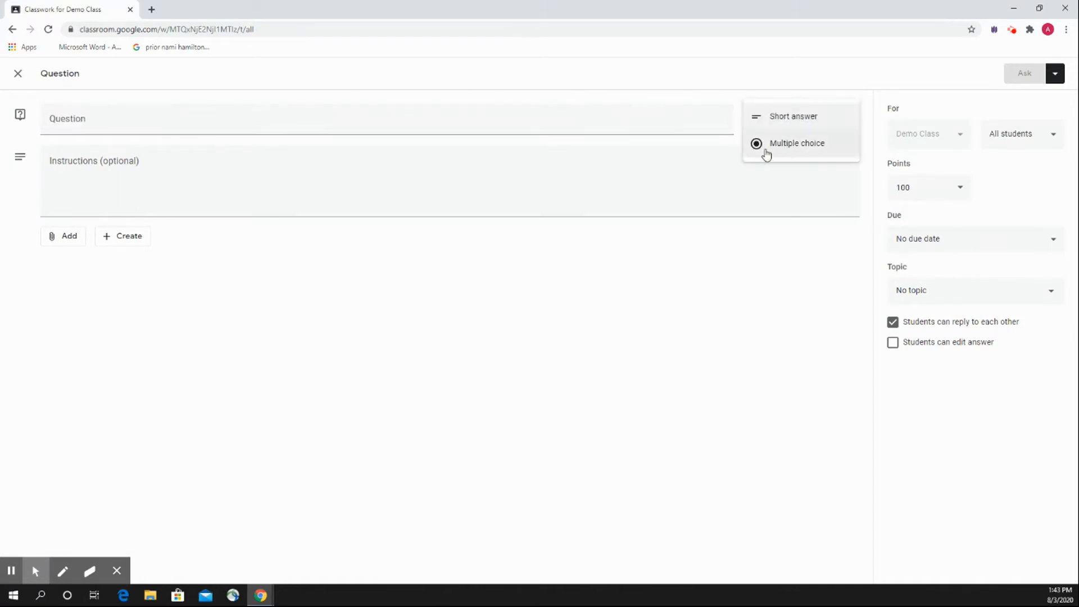
click(731, 104)
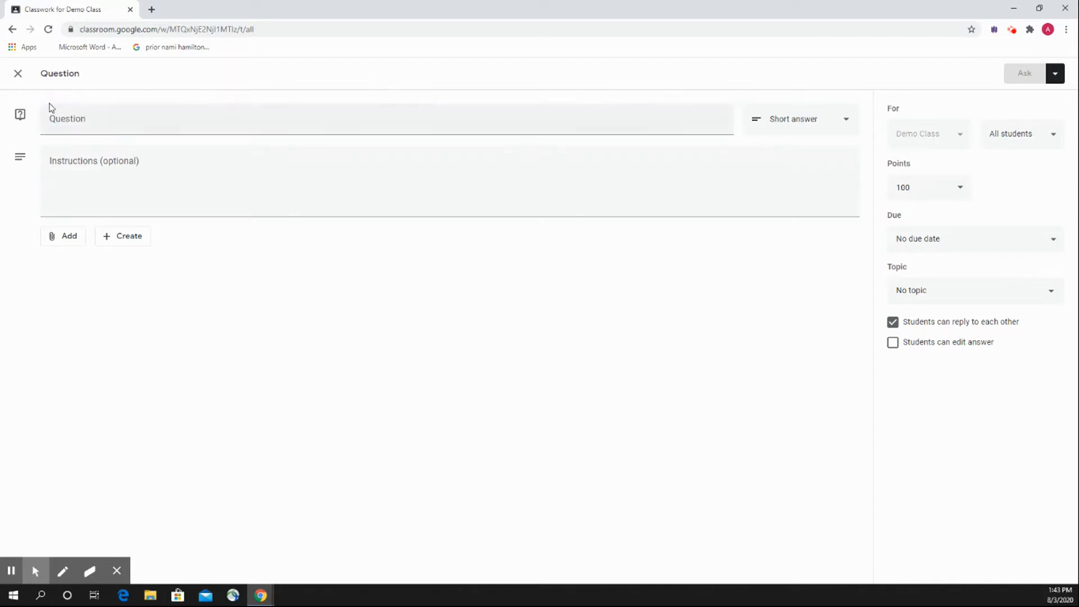
click(773, 117)
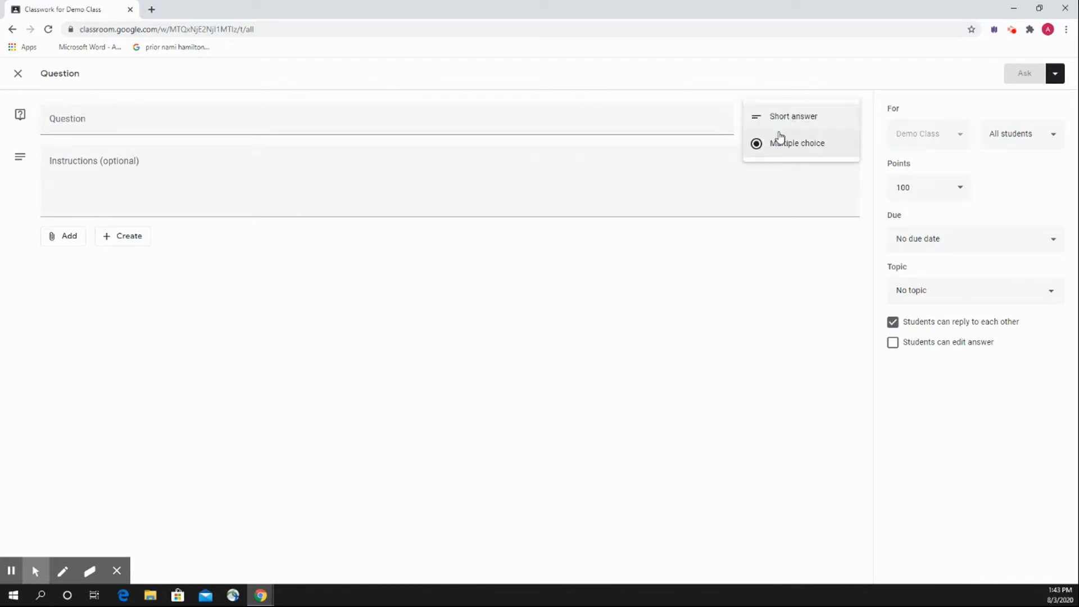
click(776, 120)
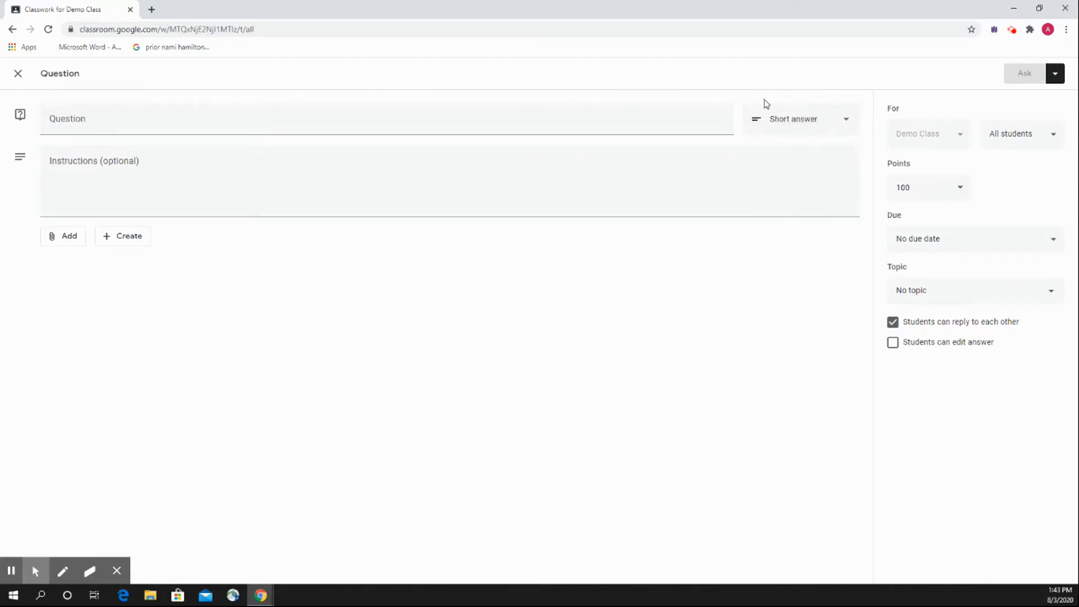
click(18, 73)
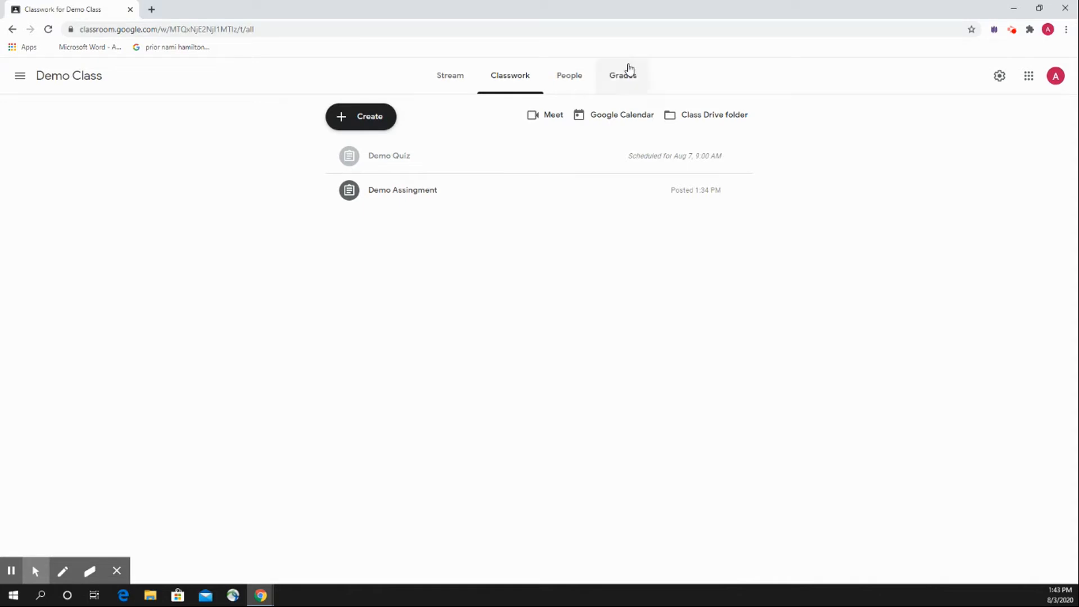
click(349, 123)
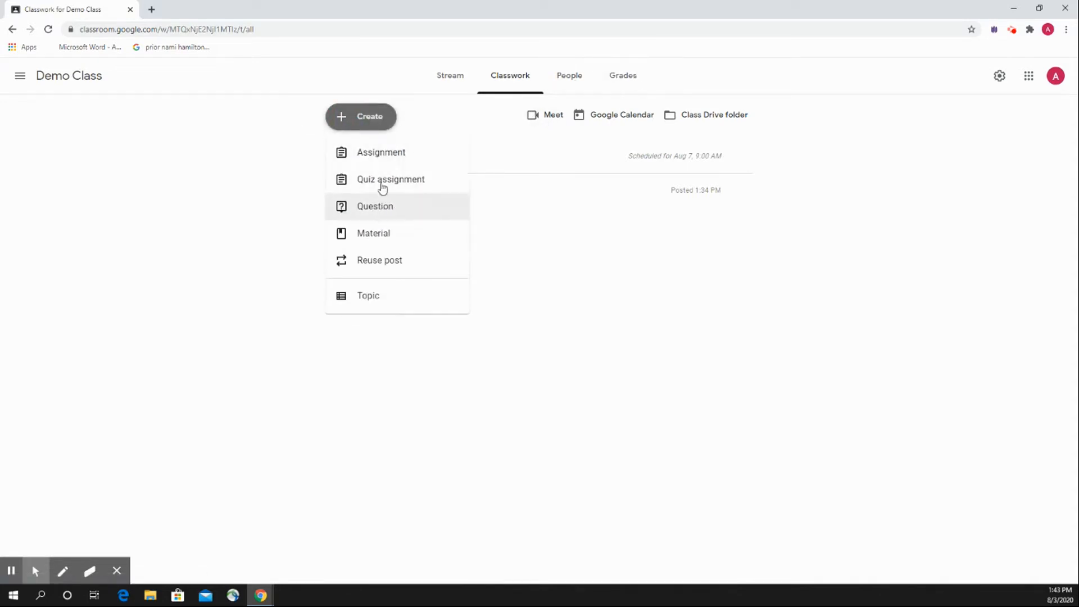
click(275, 207)
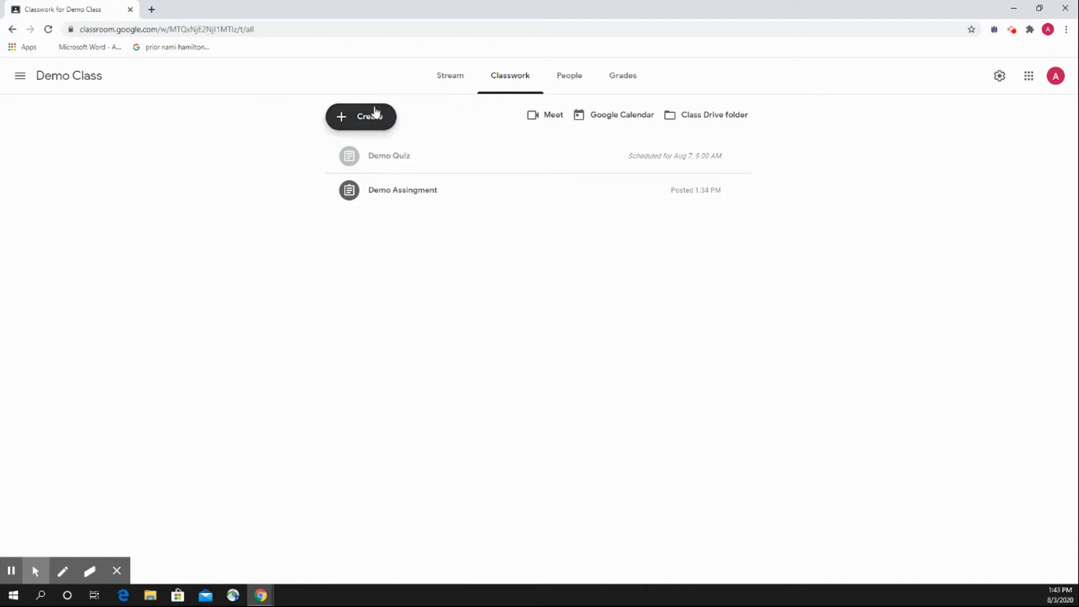
Review the People, Grades, Classwork and Stream pages of Demo Class, finishing on the Stream page.
click(582, 80)
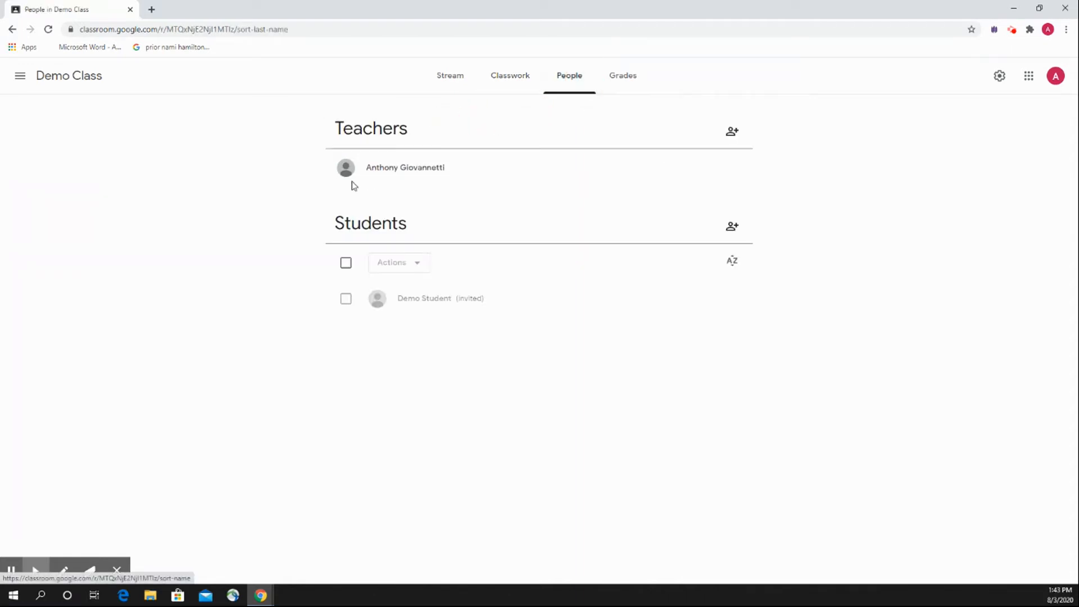
click(622, 82)
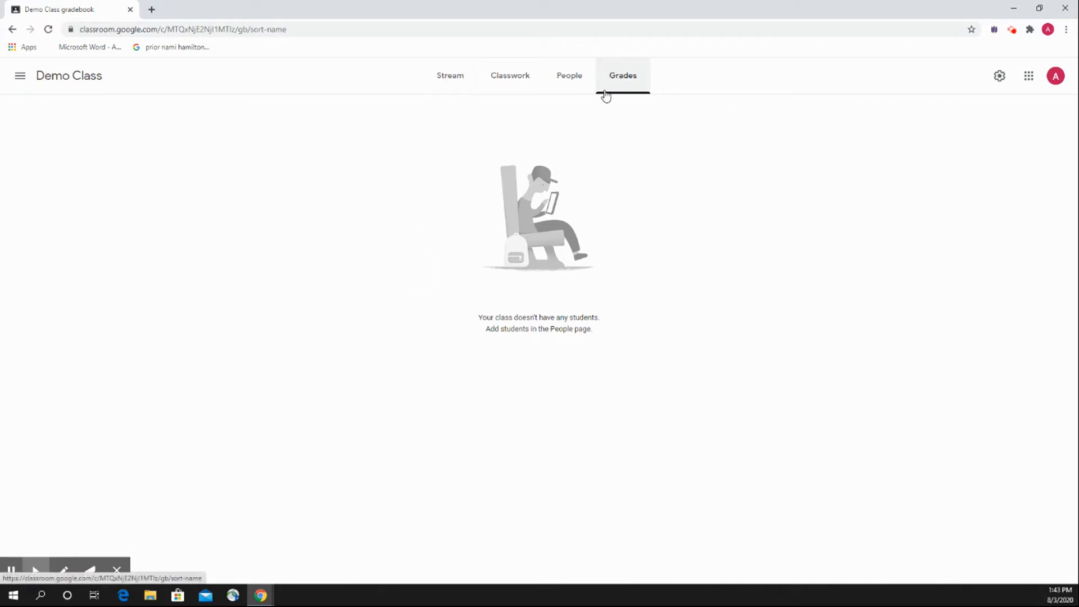
click(510, 83)
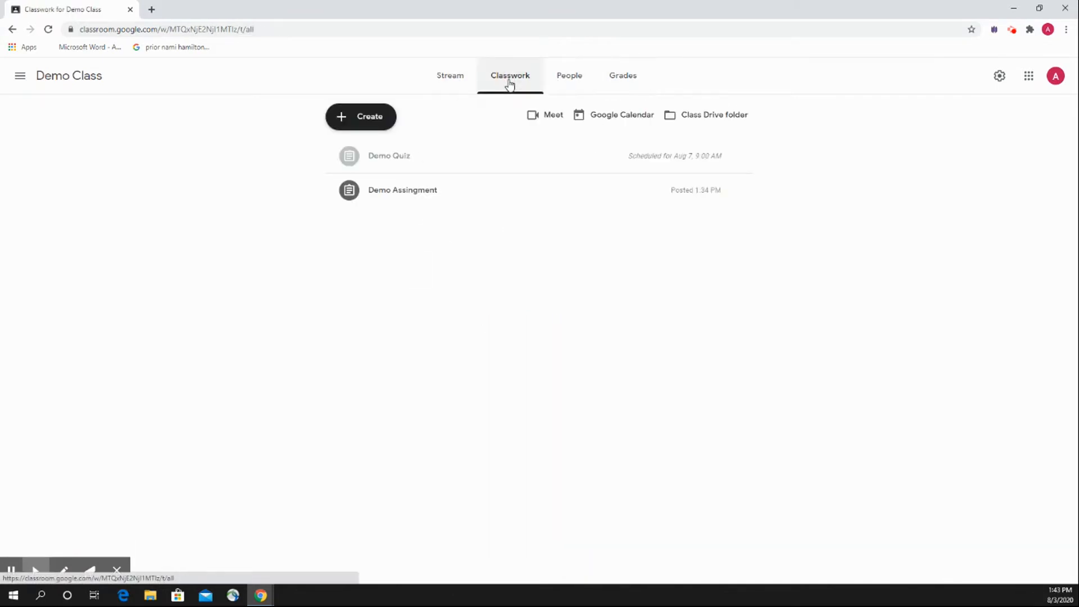
click(618, 76)
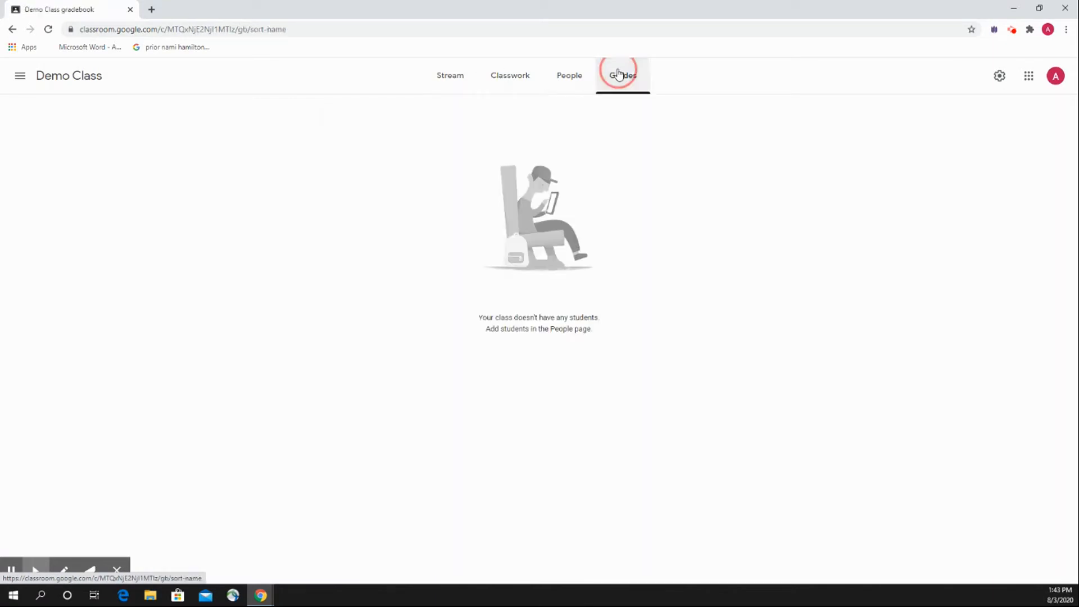
click(594, 82)
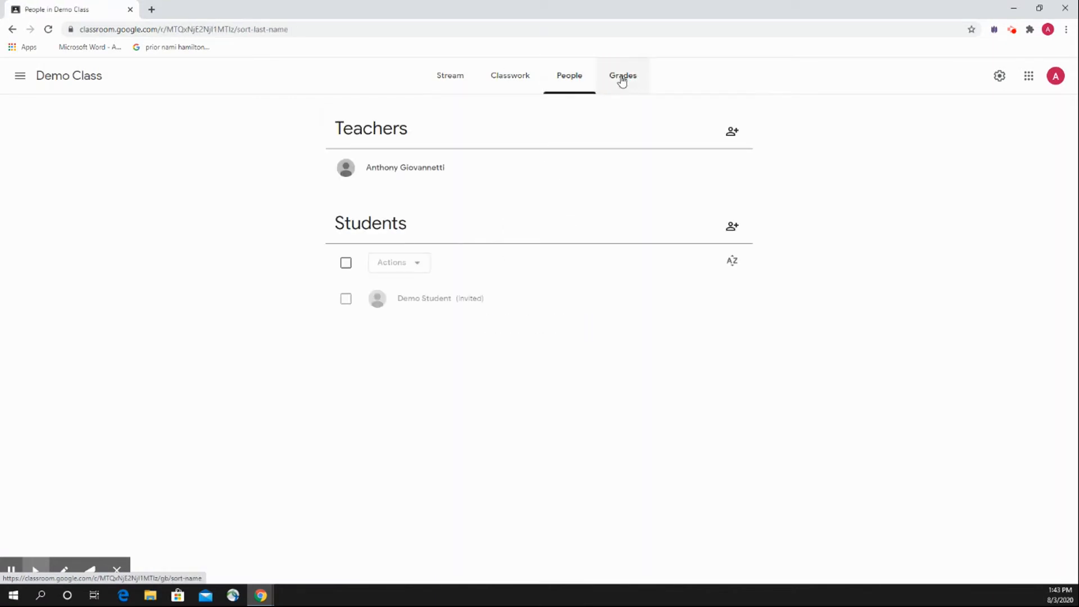
click(465, 75)
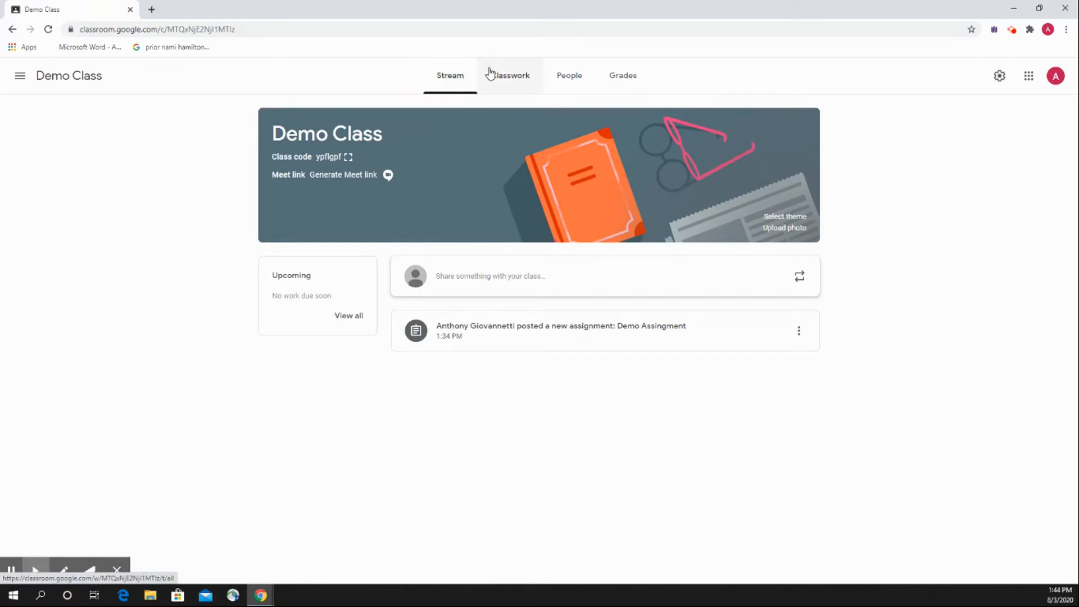
click(620, 79)
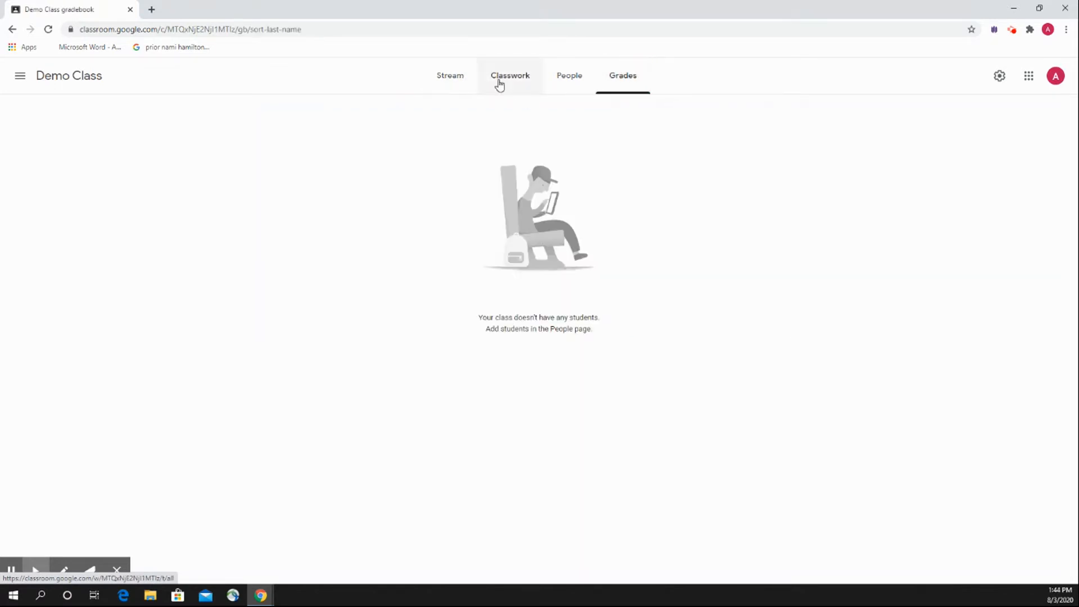
click(559, 82)
click(524, 88)
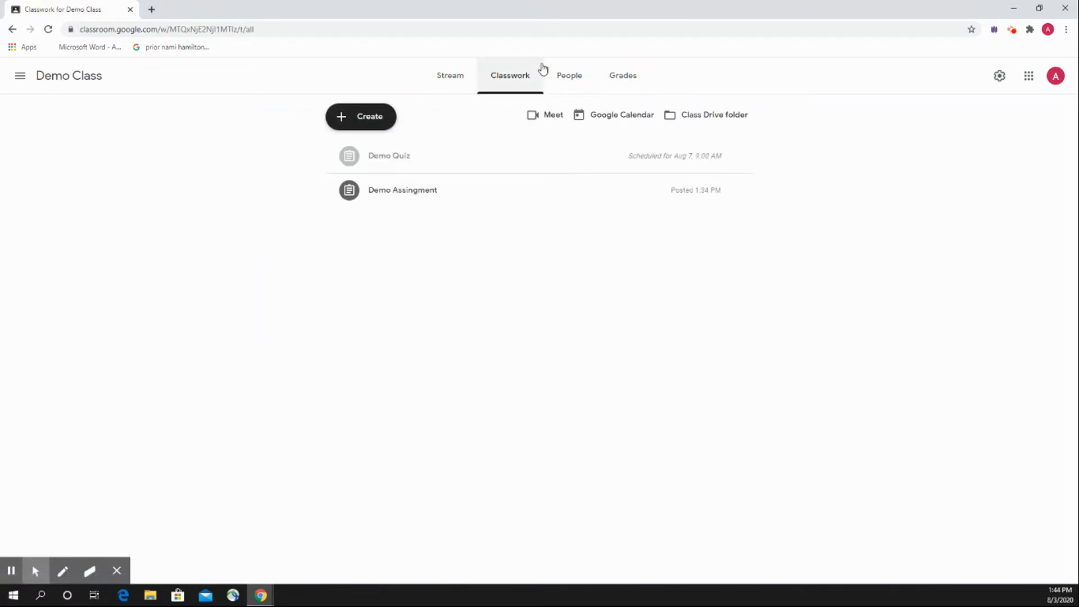
click(472, 77)
click(229, 175)
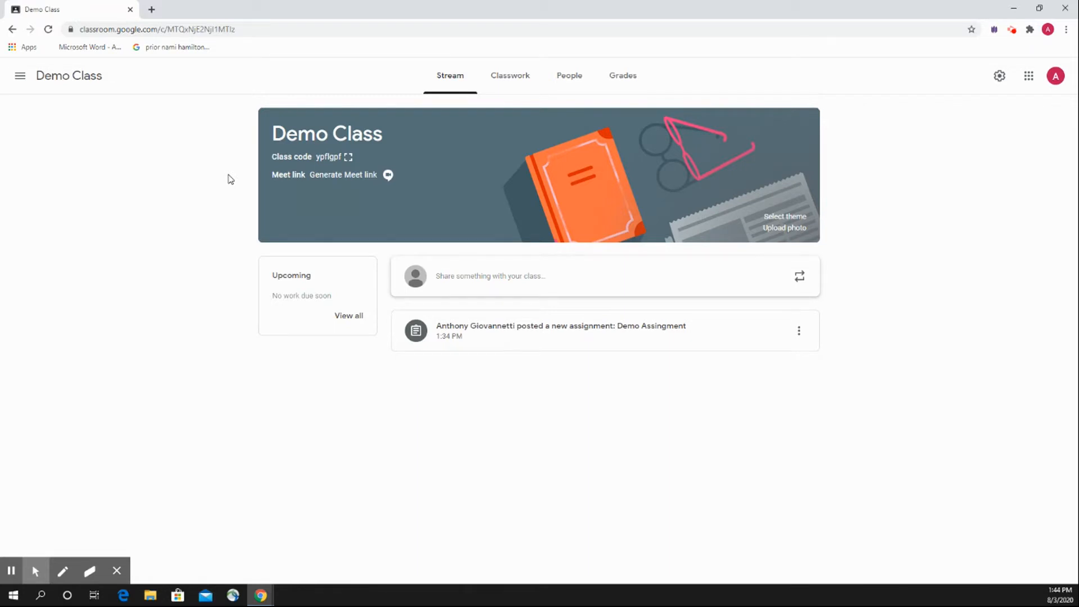
View the blank assignment form with its title and instructions fields, and return to the classwork list without assigning anything.
click(512, 81)
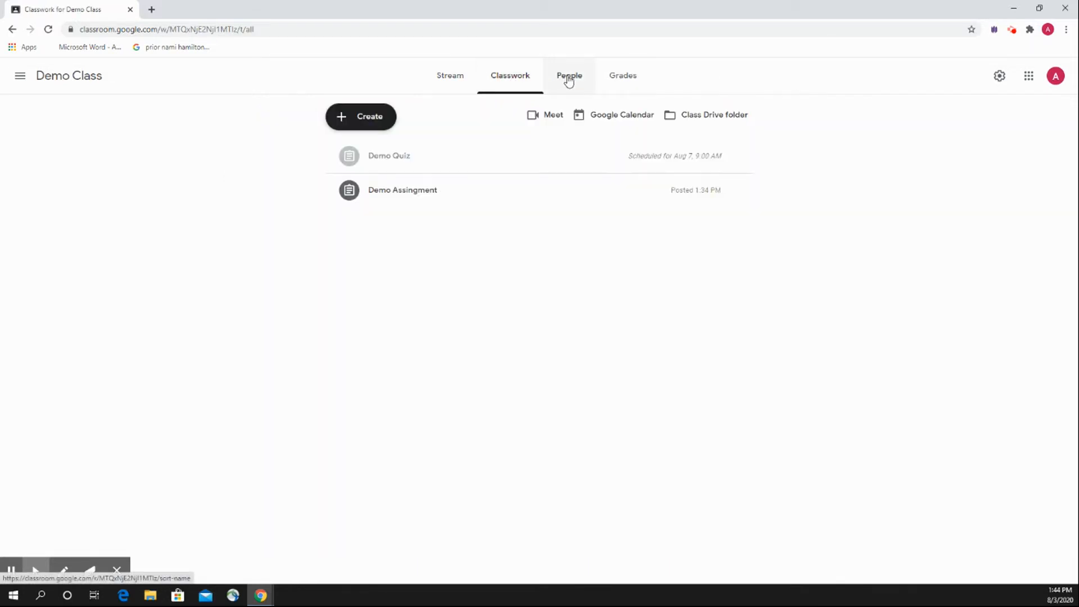
click(360, 124)
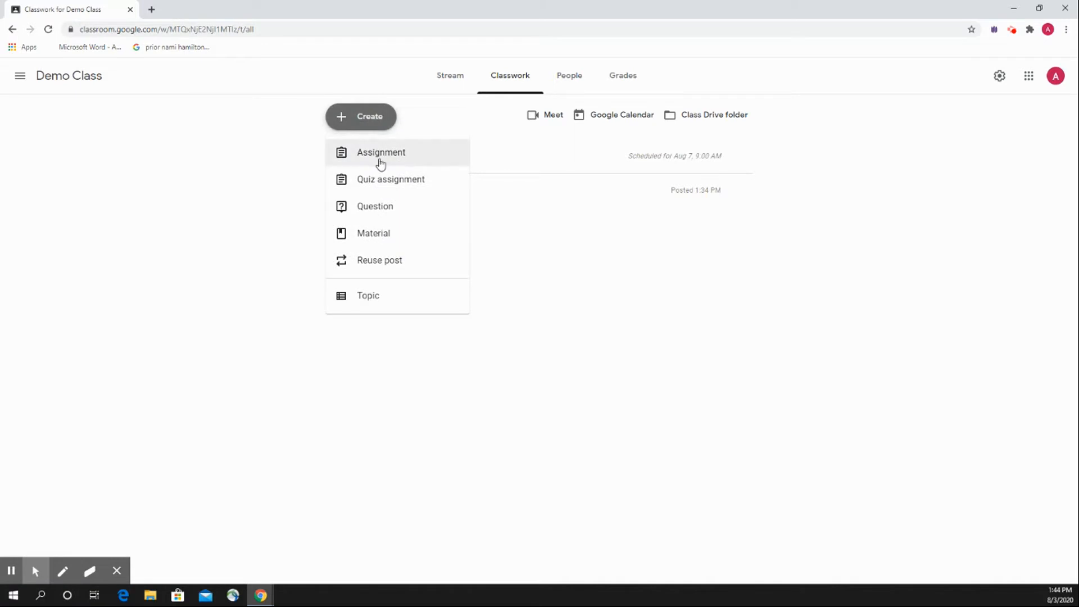
click(380, 116)
click(337, 121)
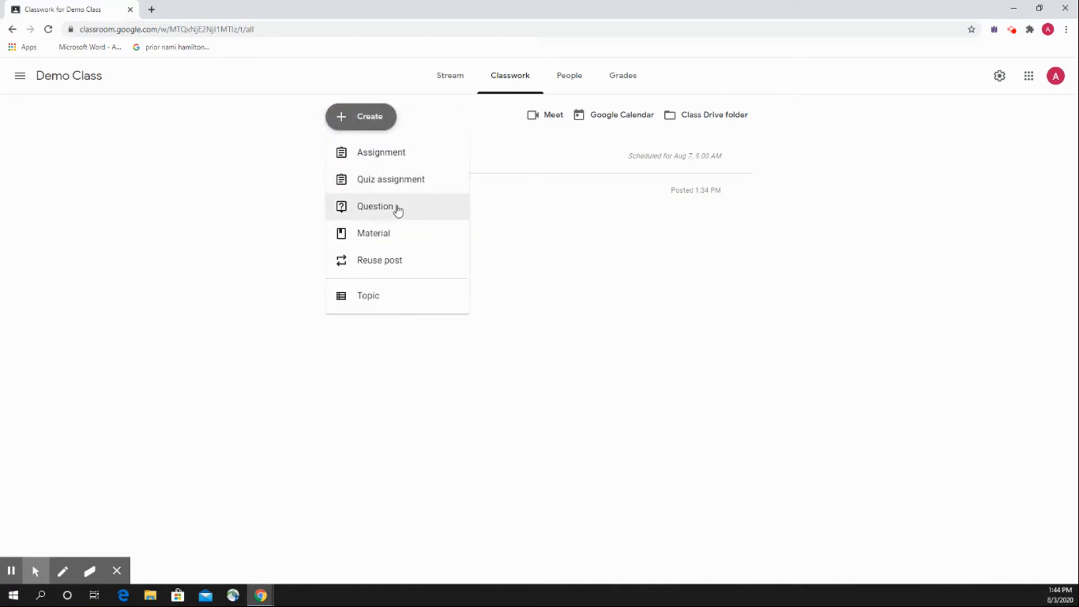
click(414, 155)
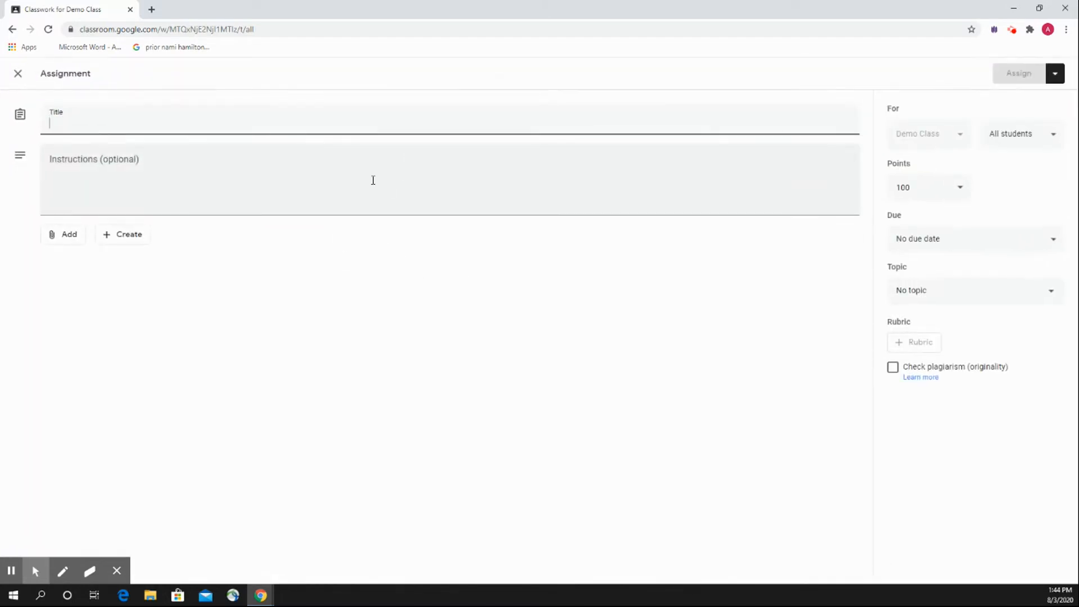
click(254, 193)
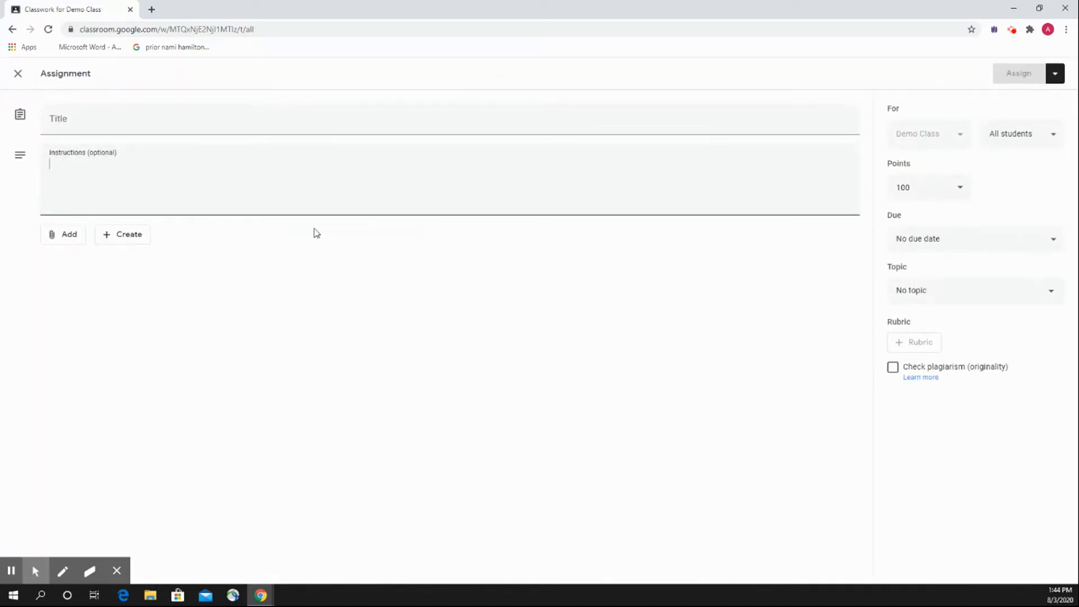
click(130, 174)
click(94, 131)
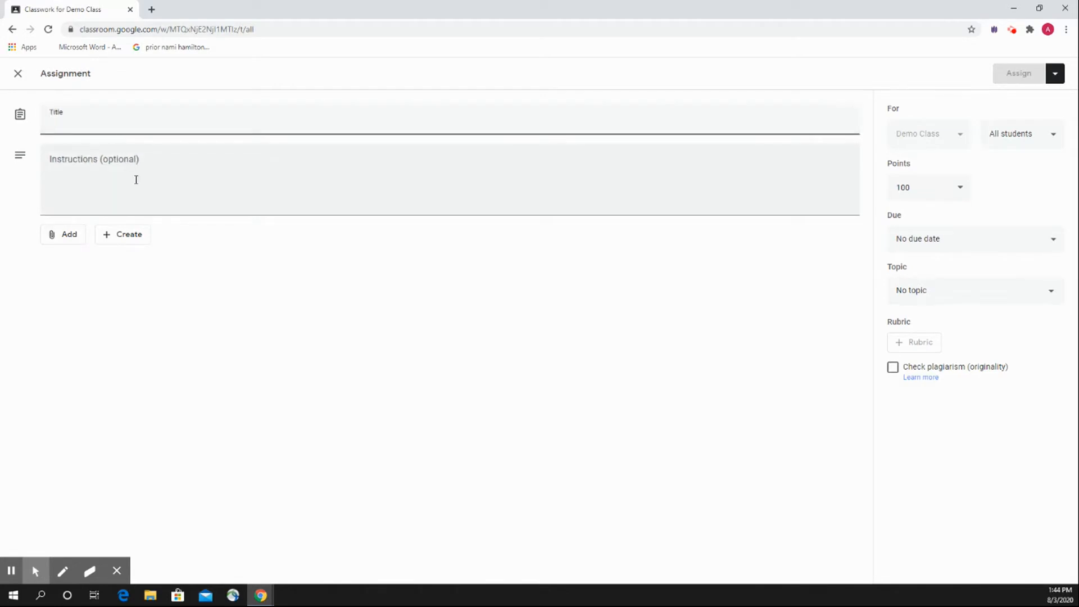
click(18, 74)
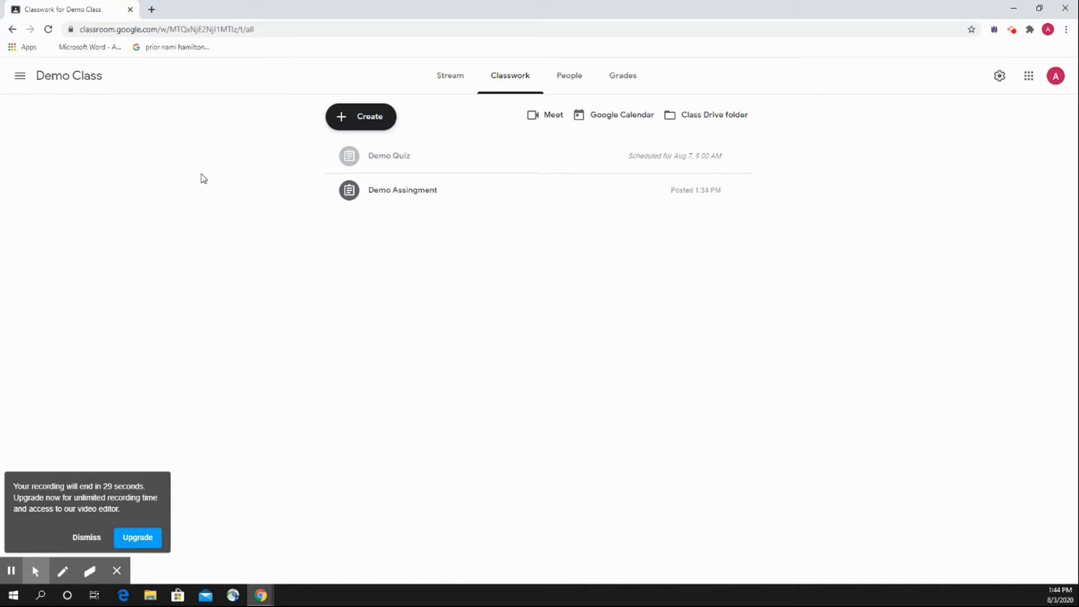
click(91, 541)
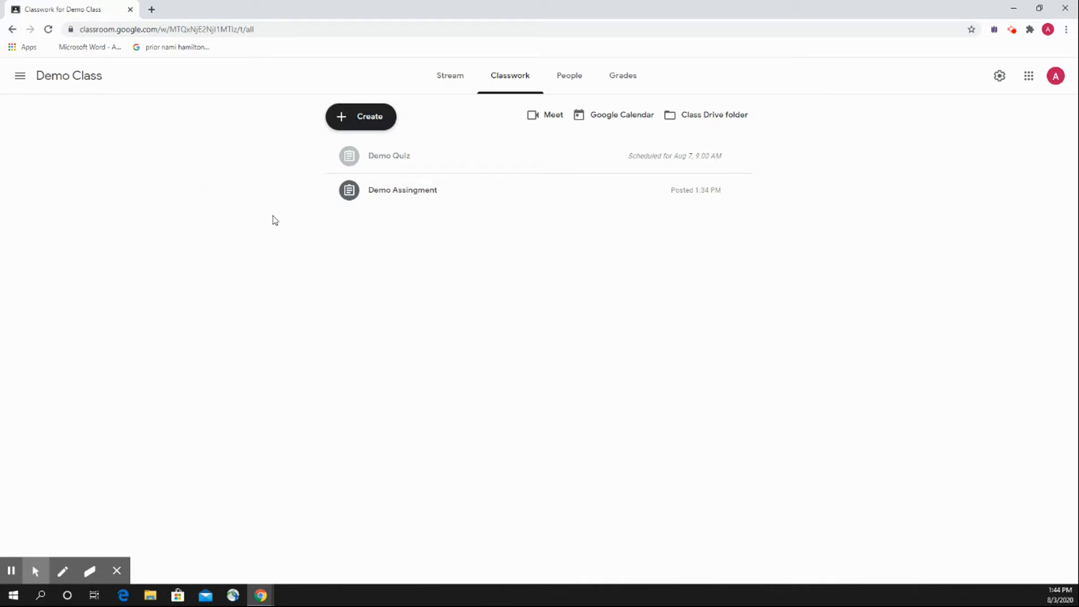
Review the Stream, Classwork and People pages of Demo Class, finishing on the Stream page.
click(463, 79)
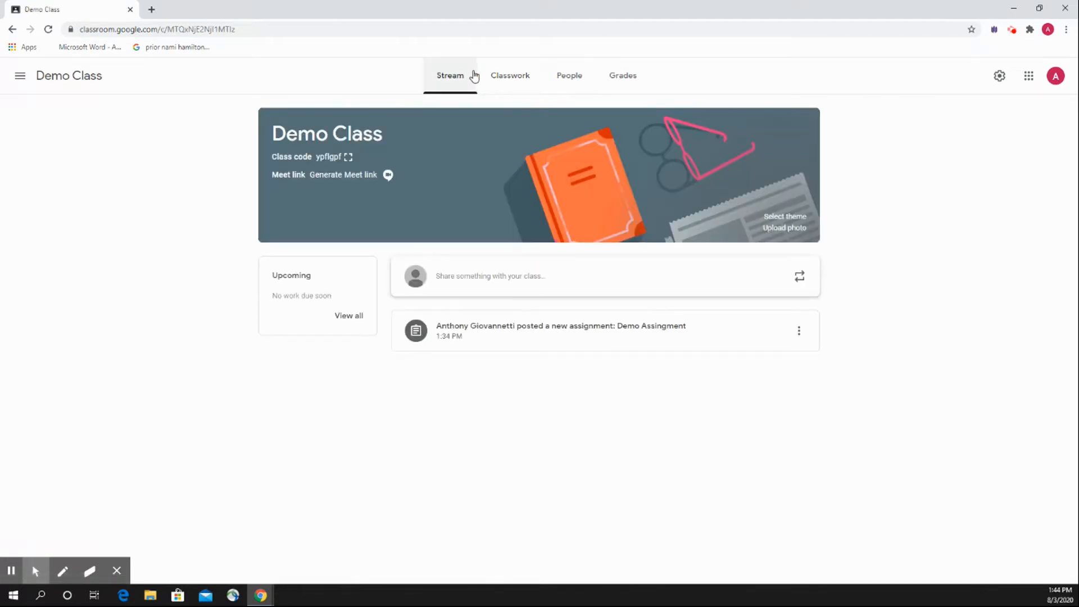
click(508, 79)
click(585, 89)
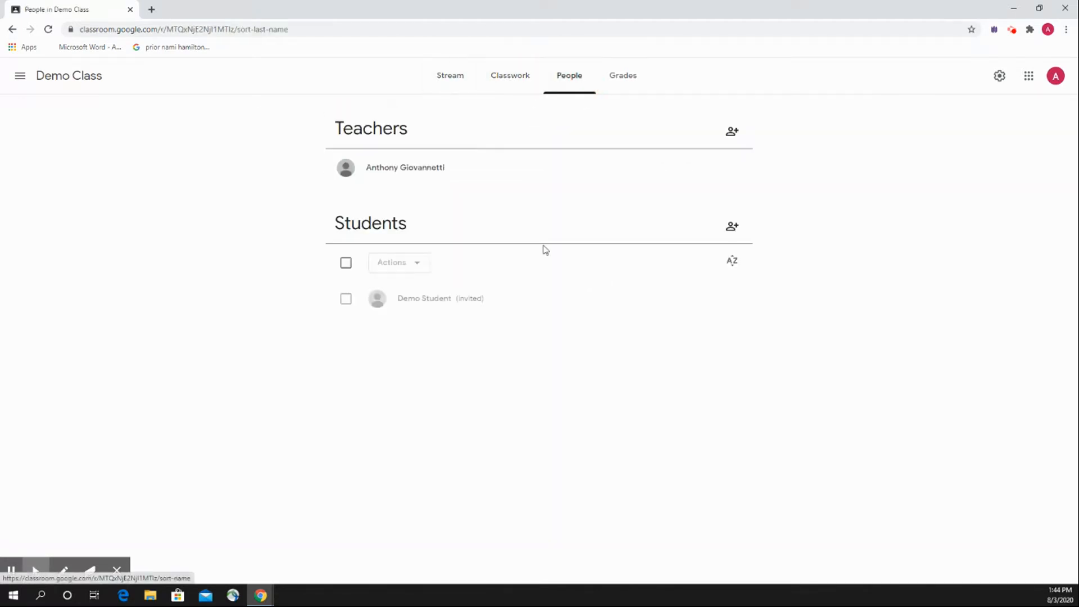
click(510, 77)
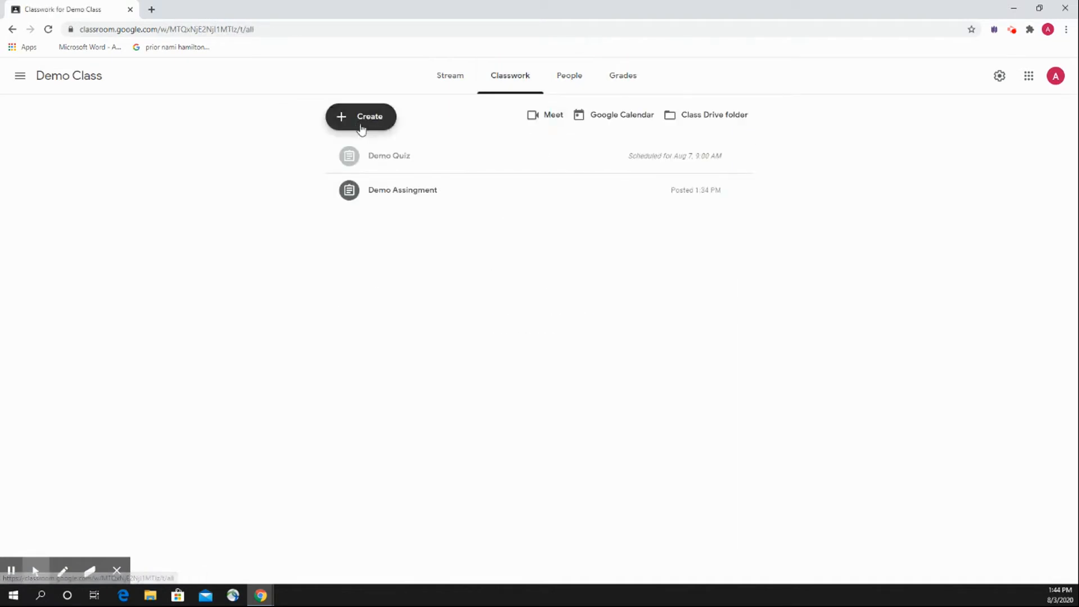
click(463, 84)
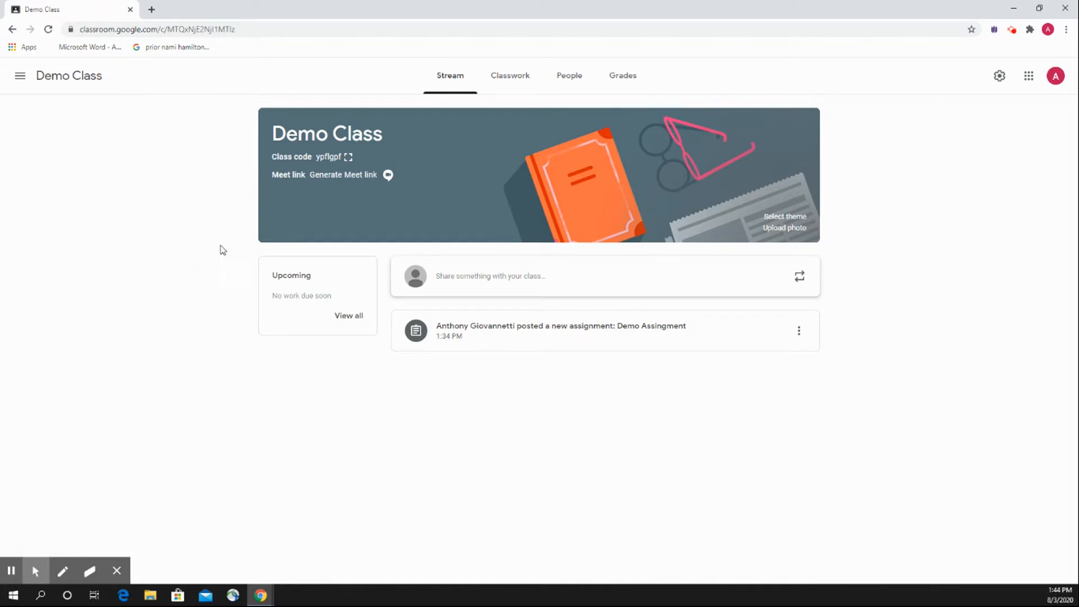
click(1011, 29)
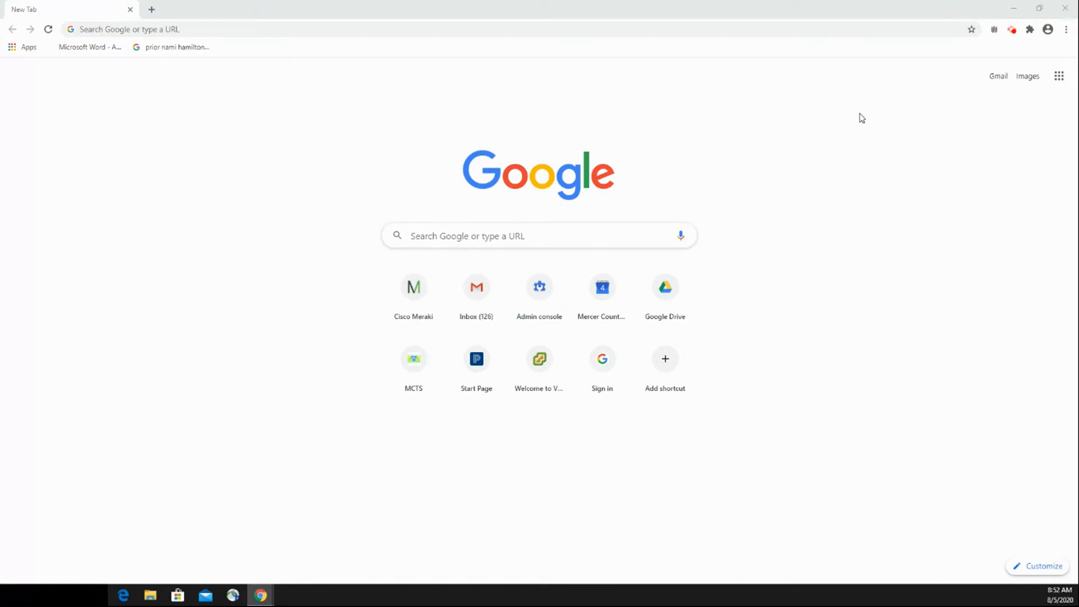
Open the Google home page and sign in to the teacher's account by entering the account password.
click(329, 31)
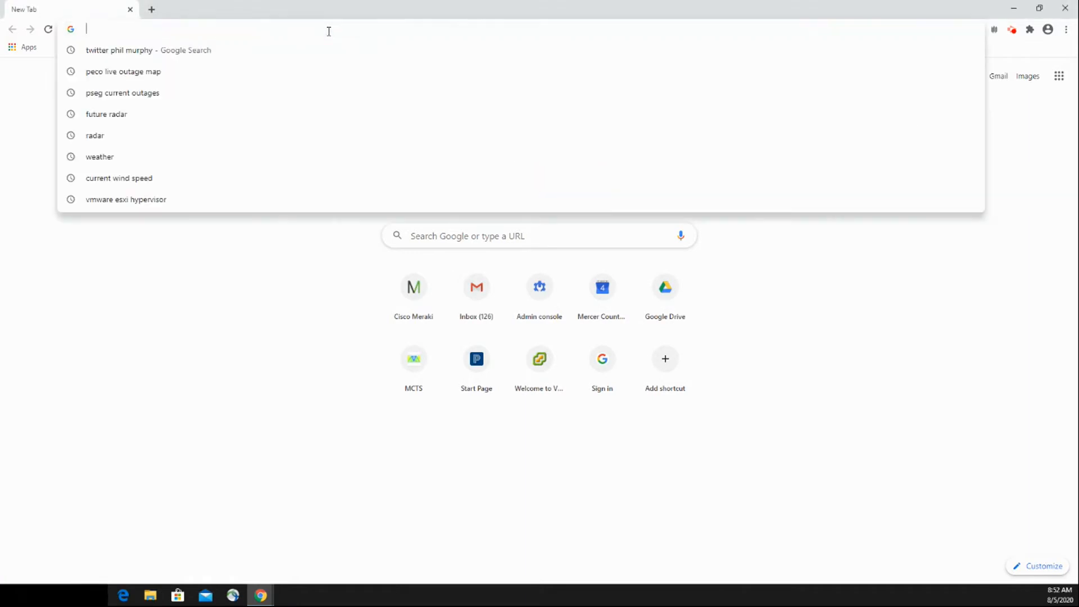
text(google.com)
key(Return)
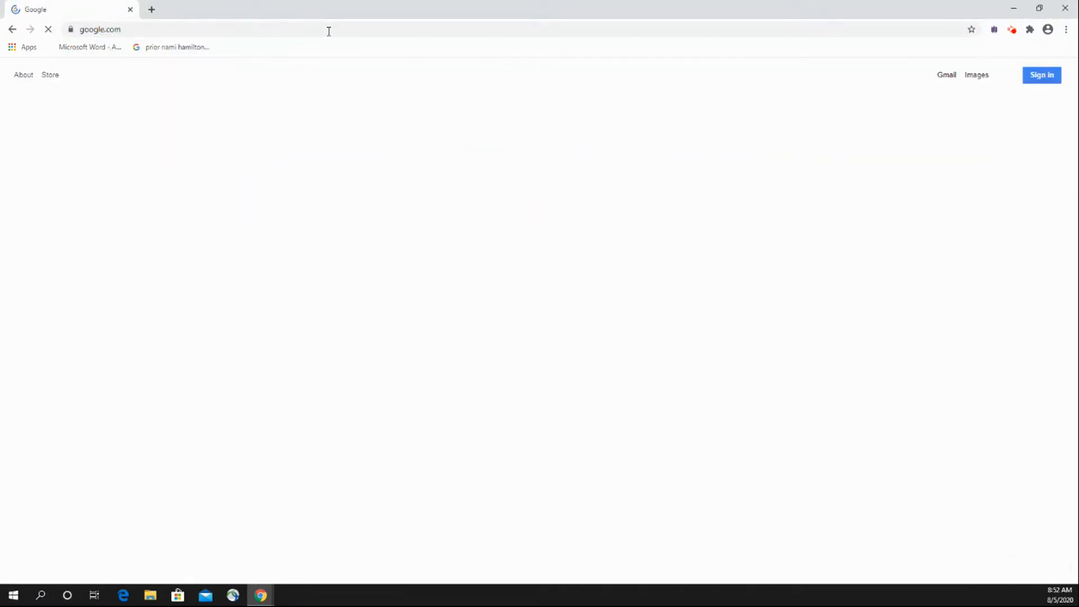
click(1036, 77)
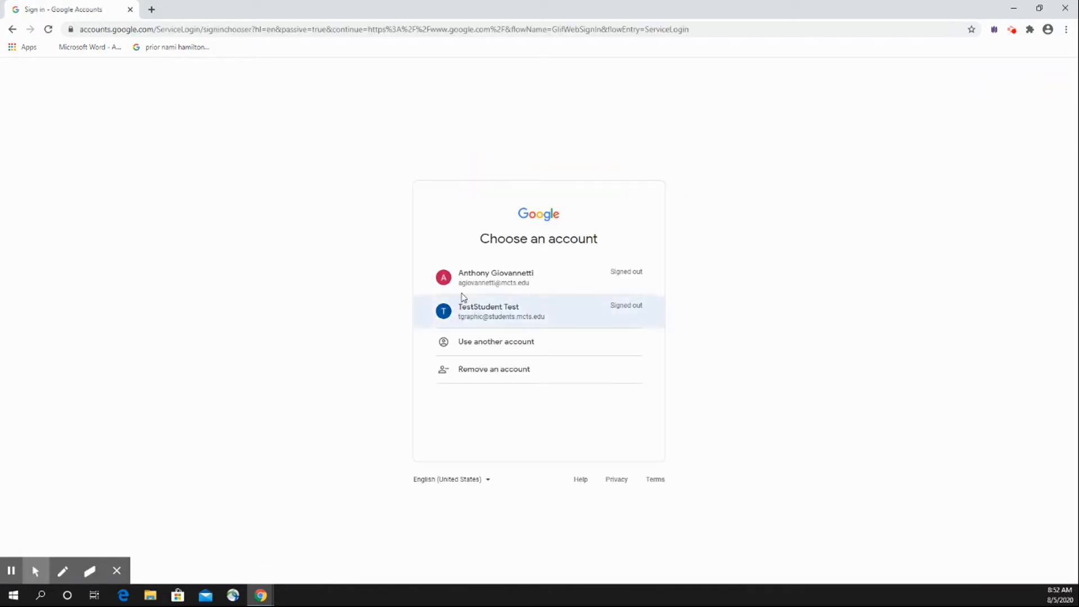
click(472, 281)
click(495, 307)
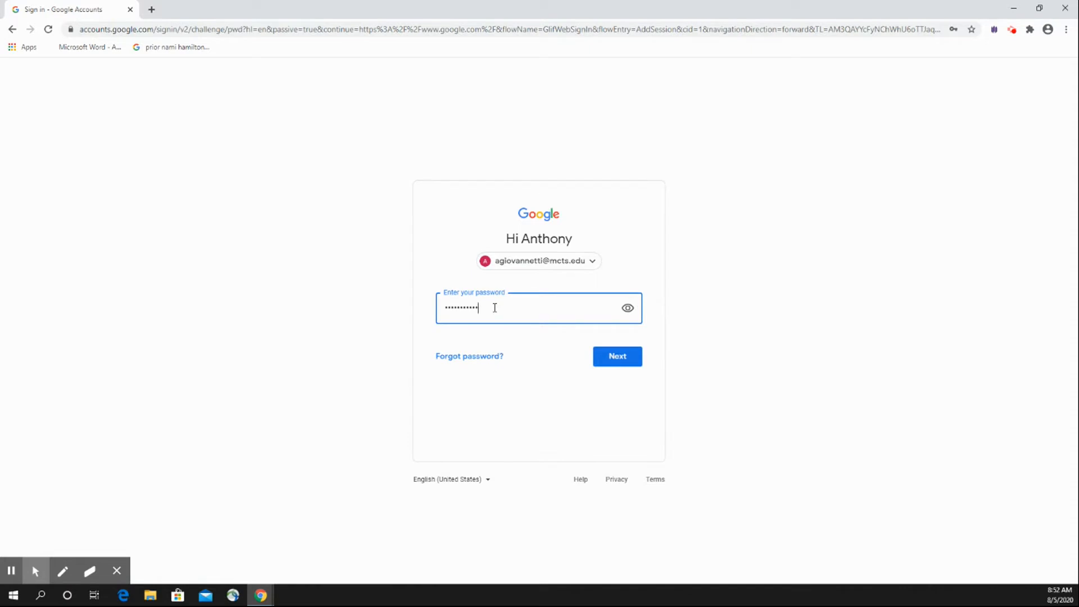
key(Return)
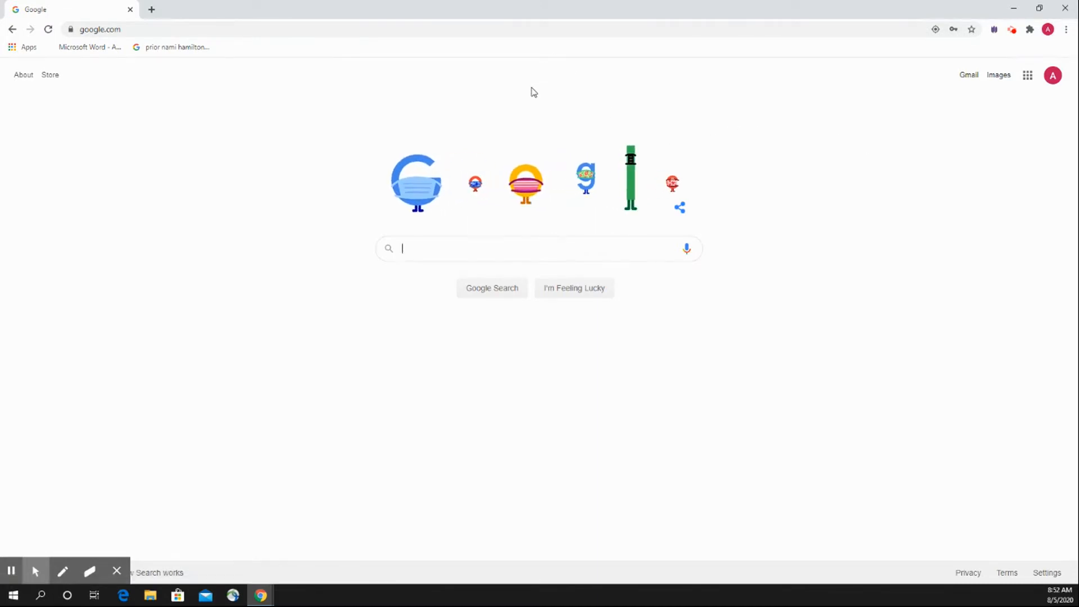
click(434, 31)
text(calendar.)
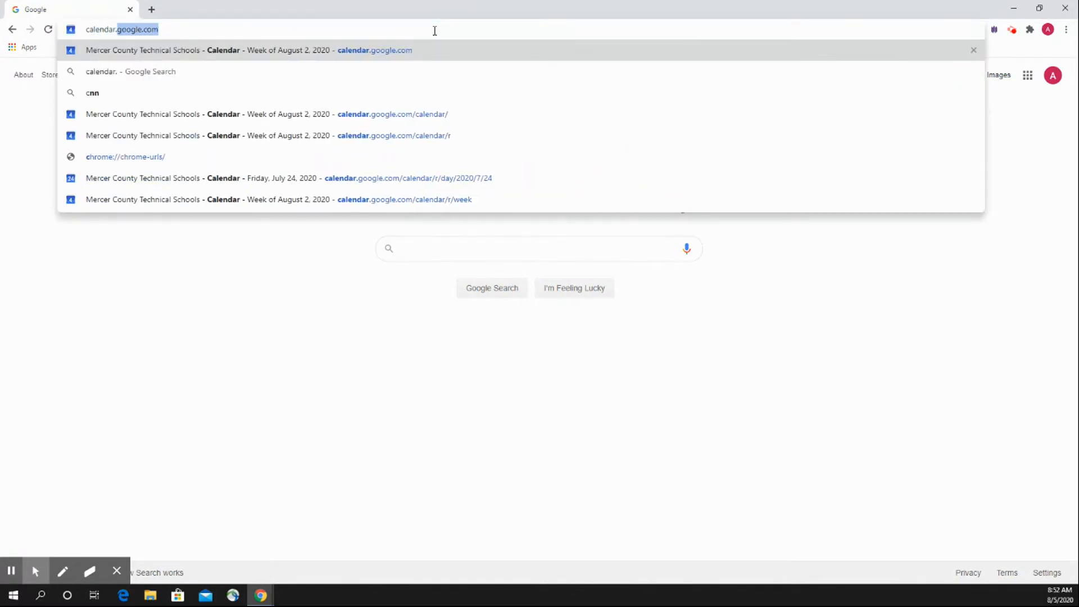
text(google.com)
click(397, 342)
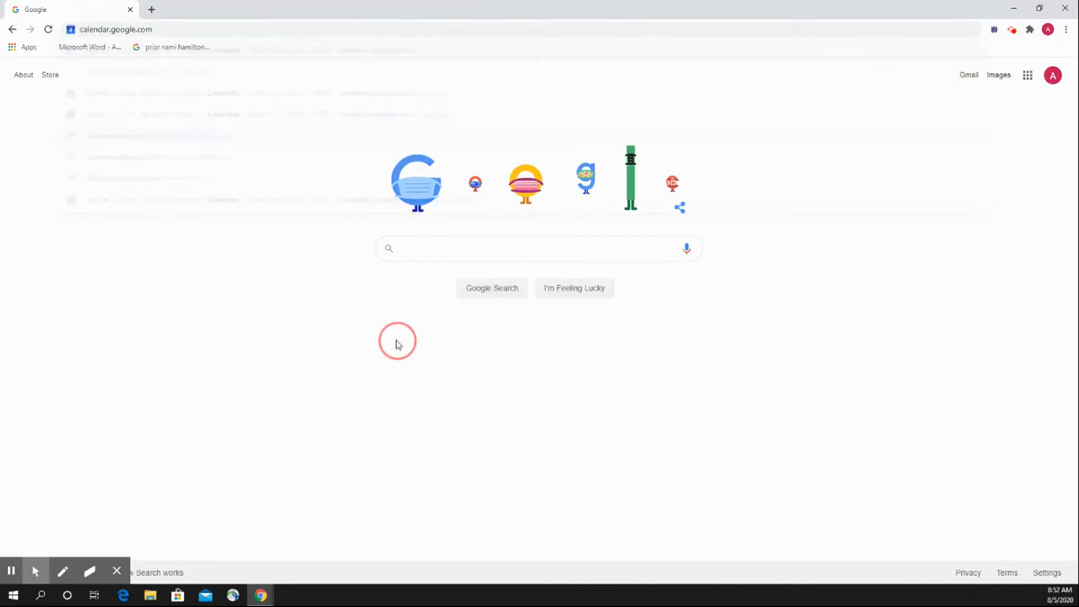
Open Google Calendar from the Google home page.
click(1027, 79)
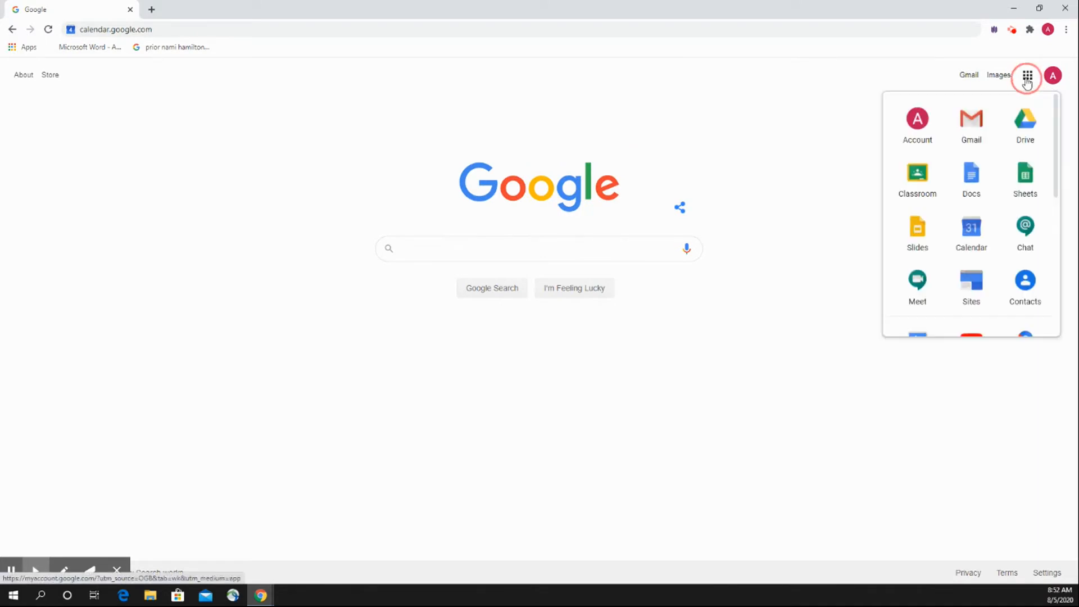
click(977, 232)
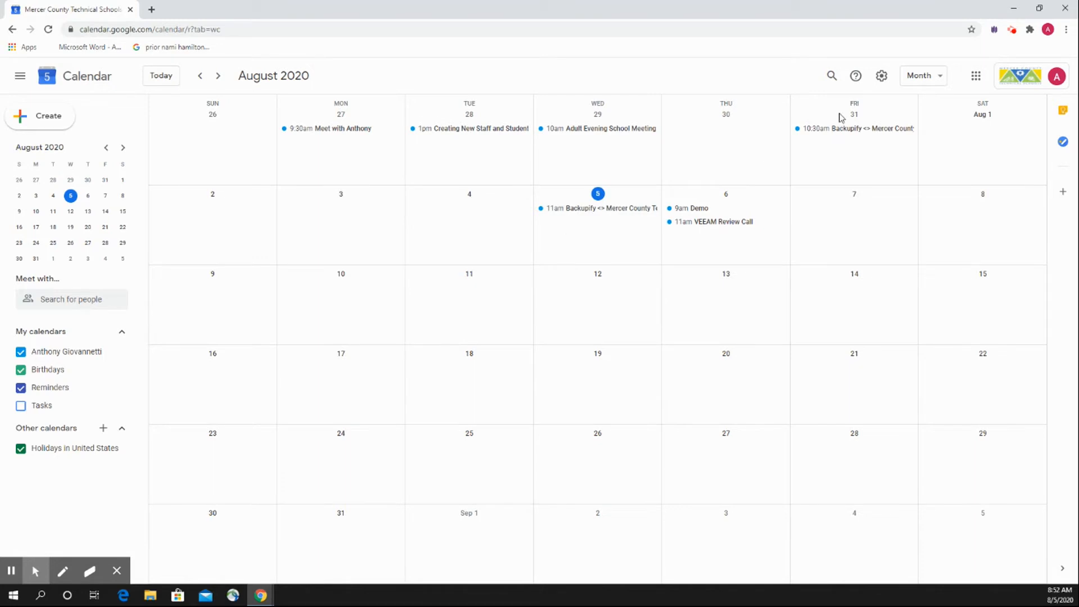
View the August 2020 calendar in the Day, Week and Month layouts, finishing in the Week layout.
click(941, 80)
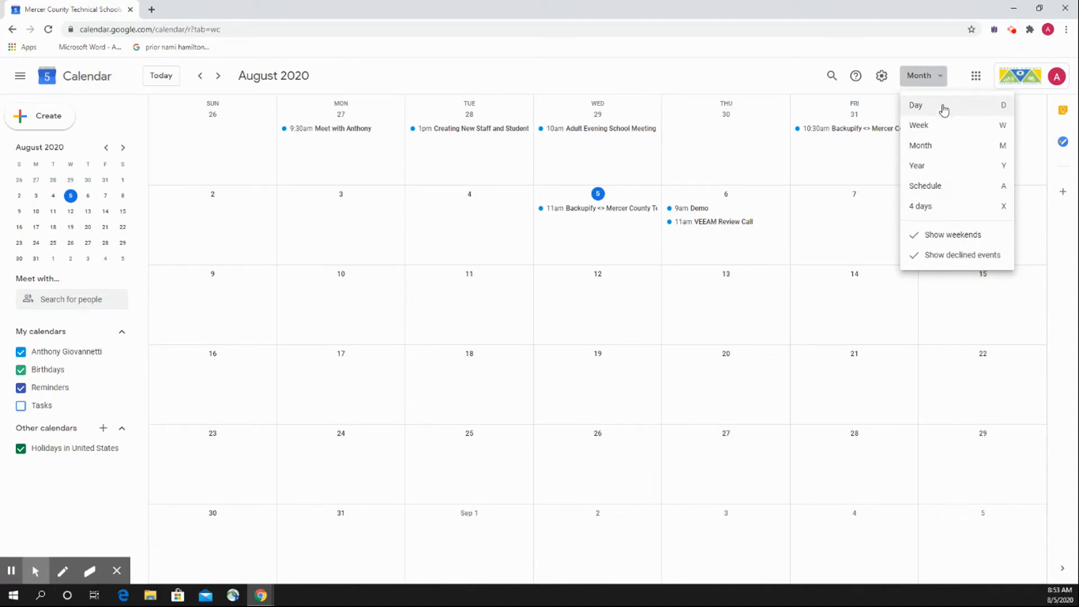
click(943, 108)
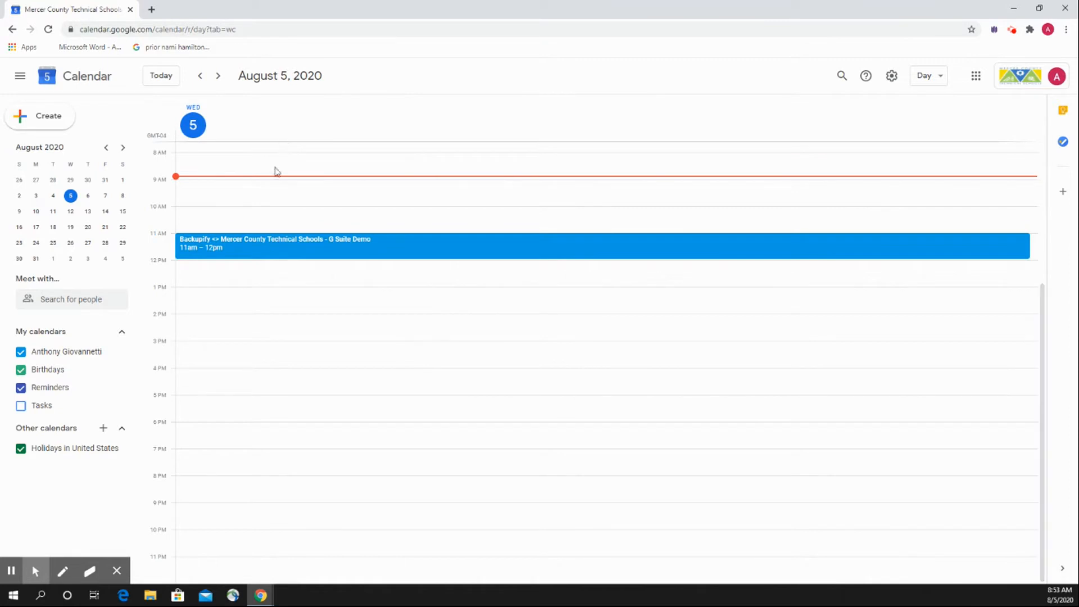
click(933, 86)
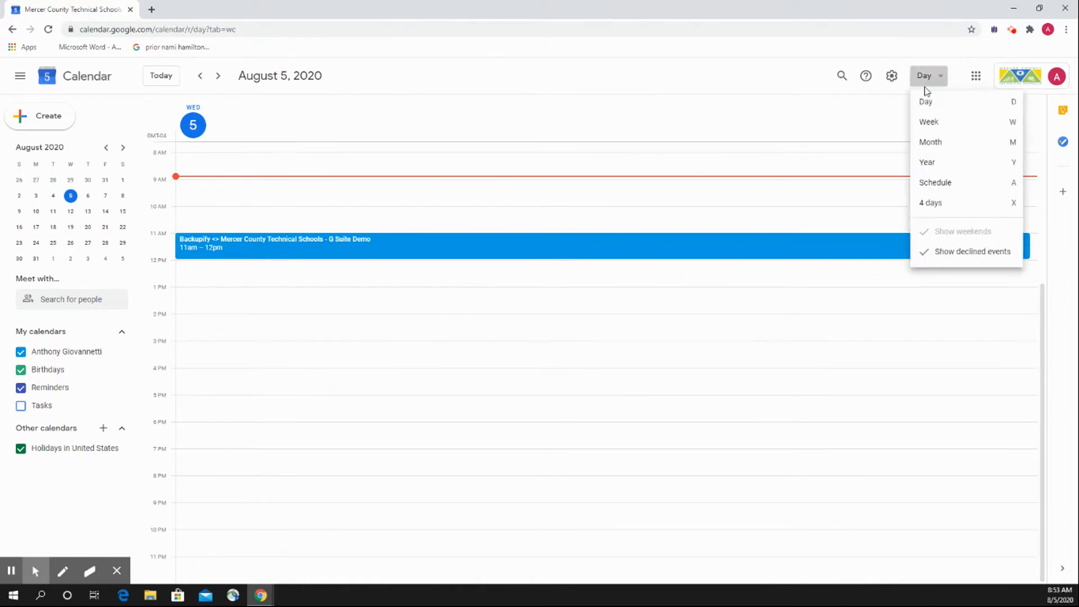
click(937, 124)
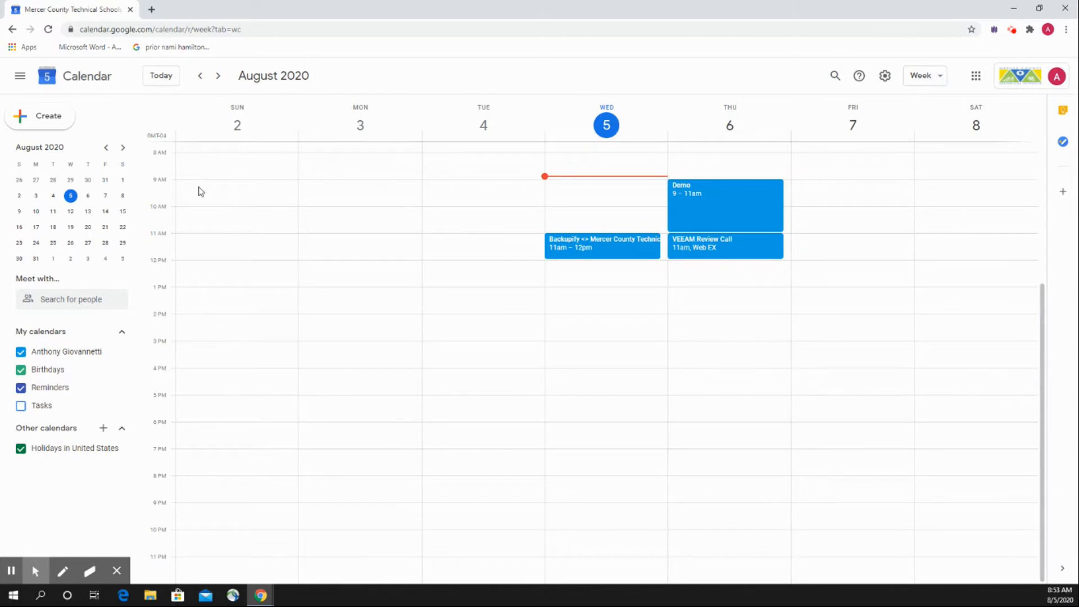
click(926, 76)
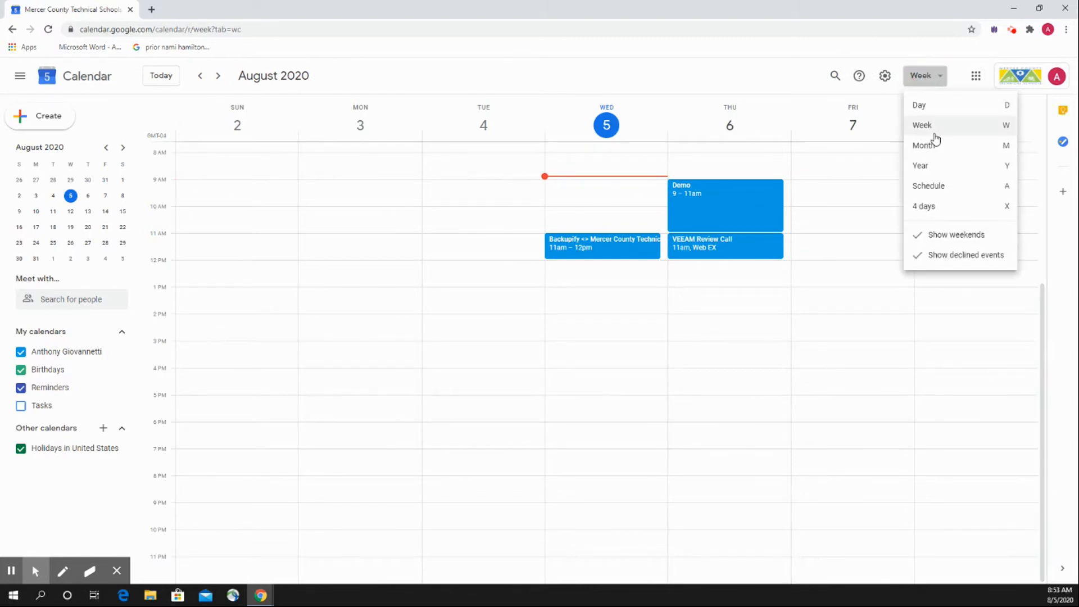
click(934, 145)
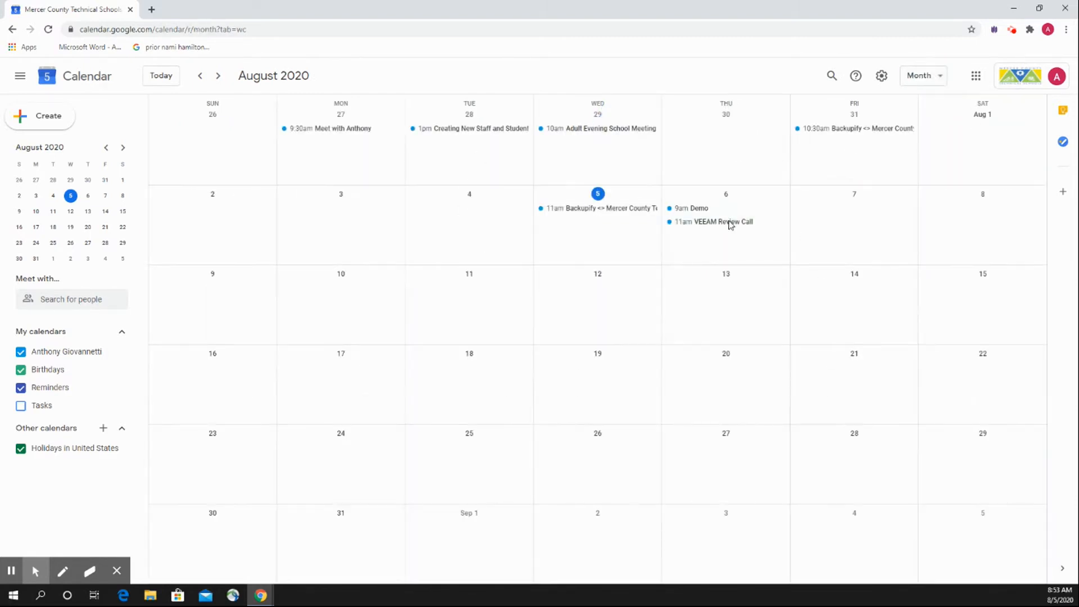
click(931, 79)
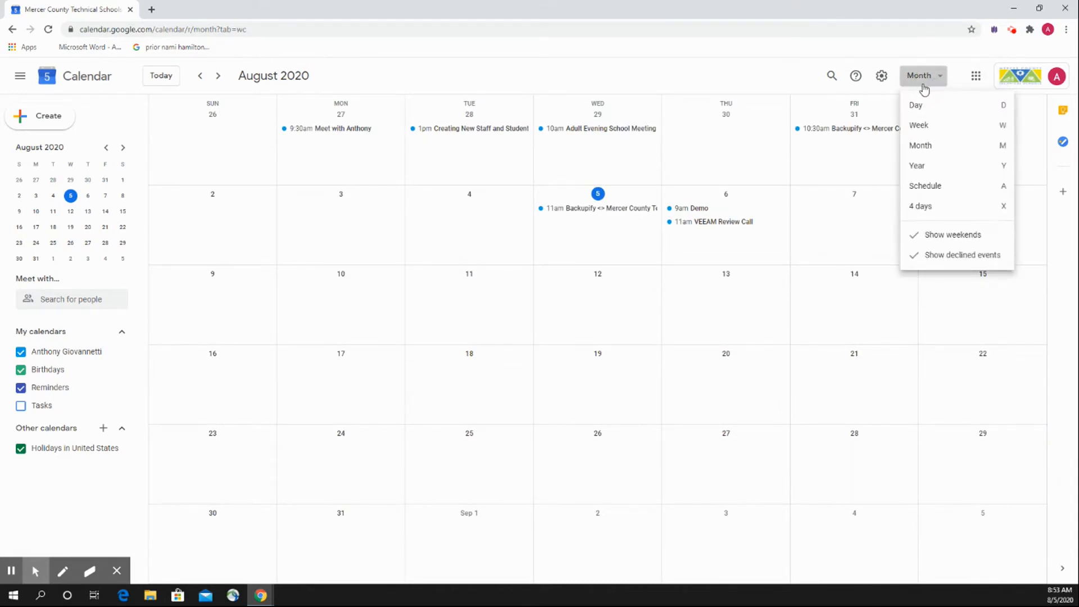
click(963, 124)
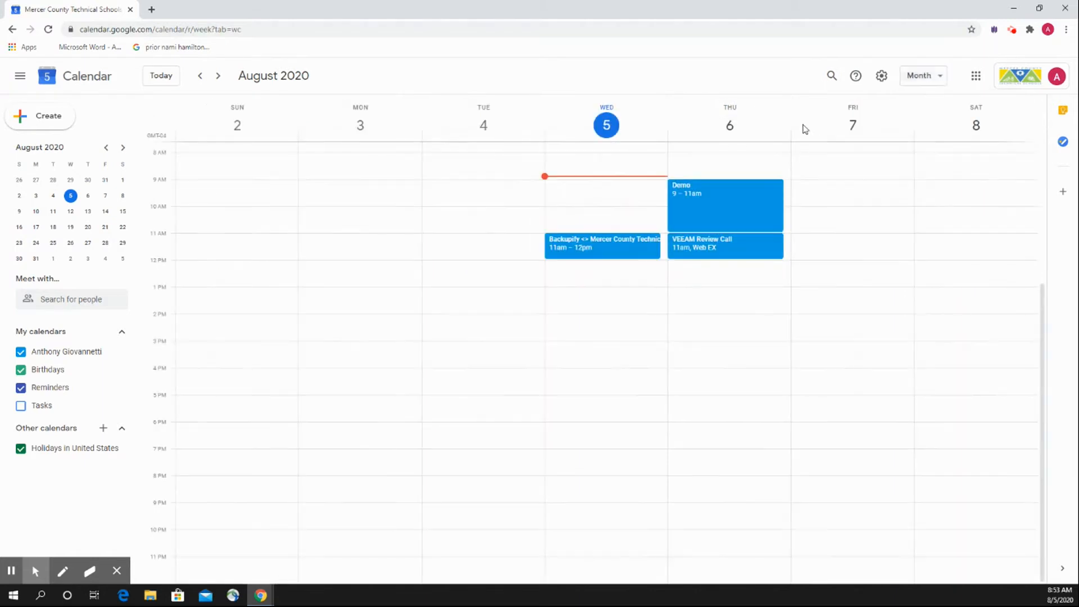
click(502, 74)
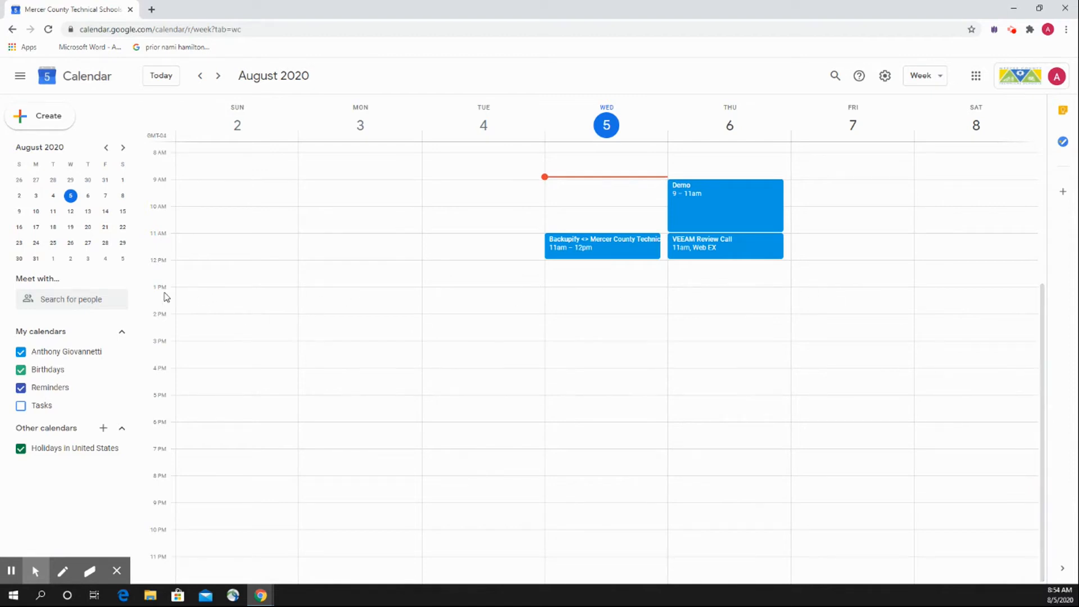
View the blank event form for Friday, August 7, 1:00pm to 2:00pm, discard it, and go back to the Google home page.
click(823, 292)
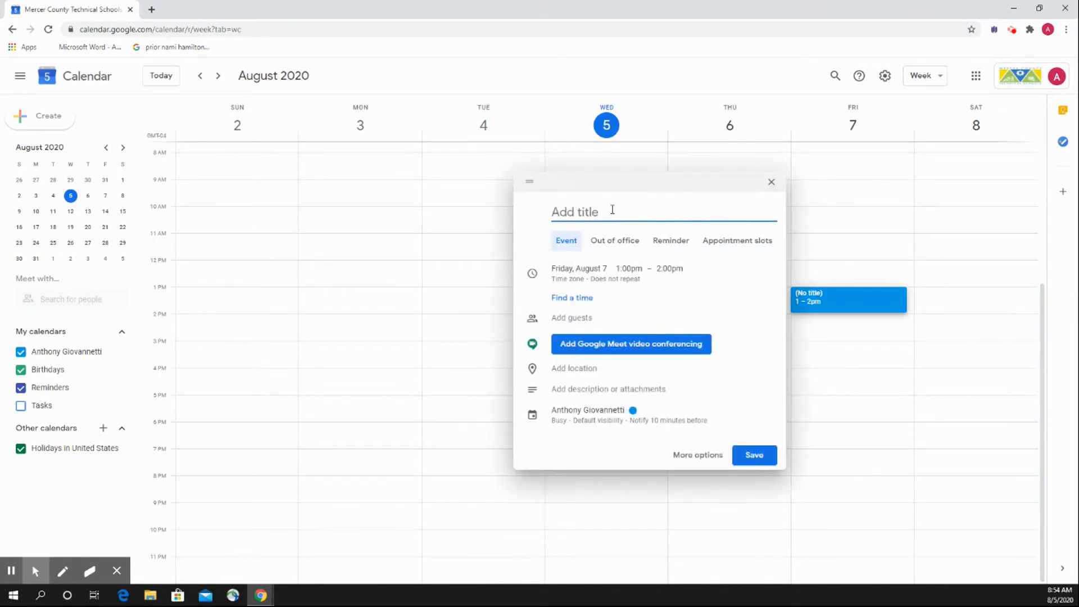
click(771, 181)
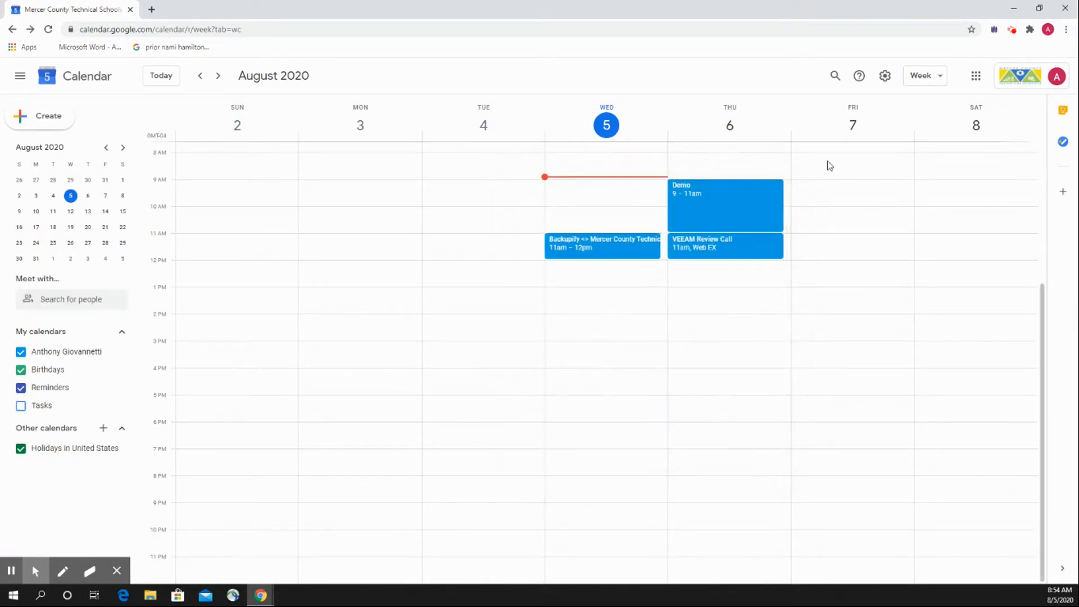
click(858, 129)
key(alt+Left)
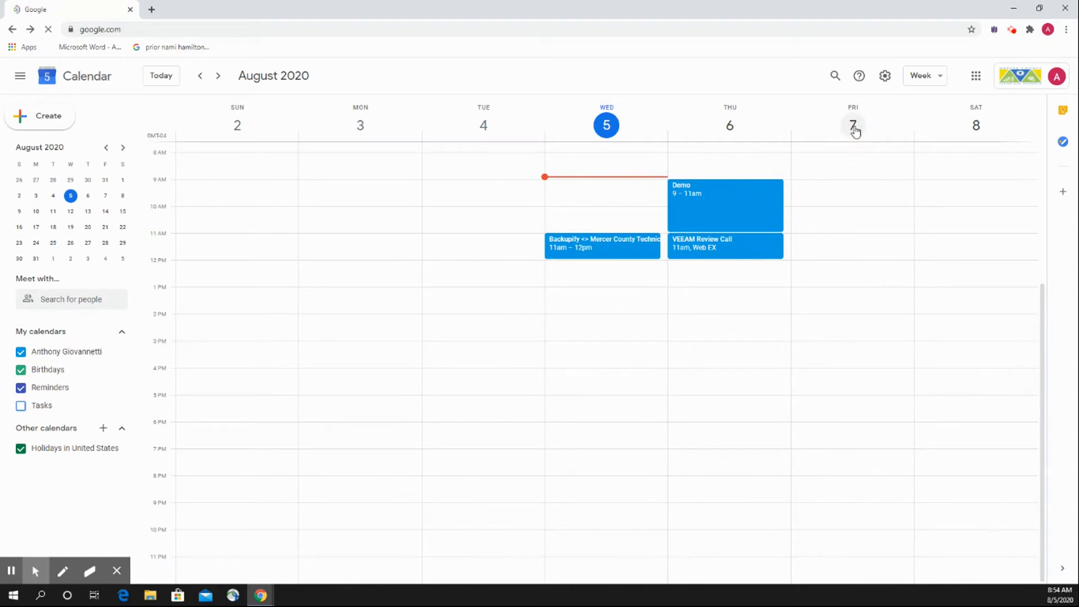
Reopen Google Calendar through the list of Google apps.
click(705, 24)
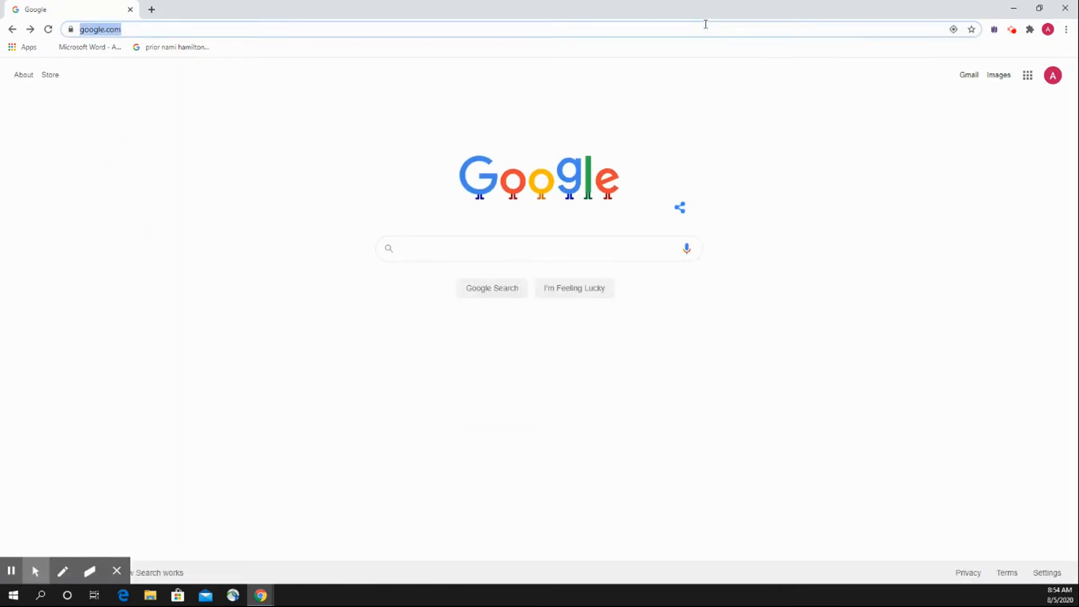
click(1026, 76)
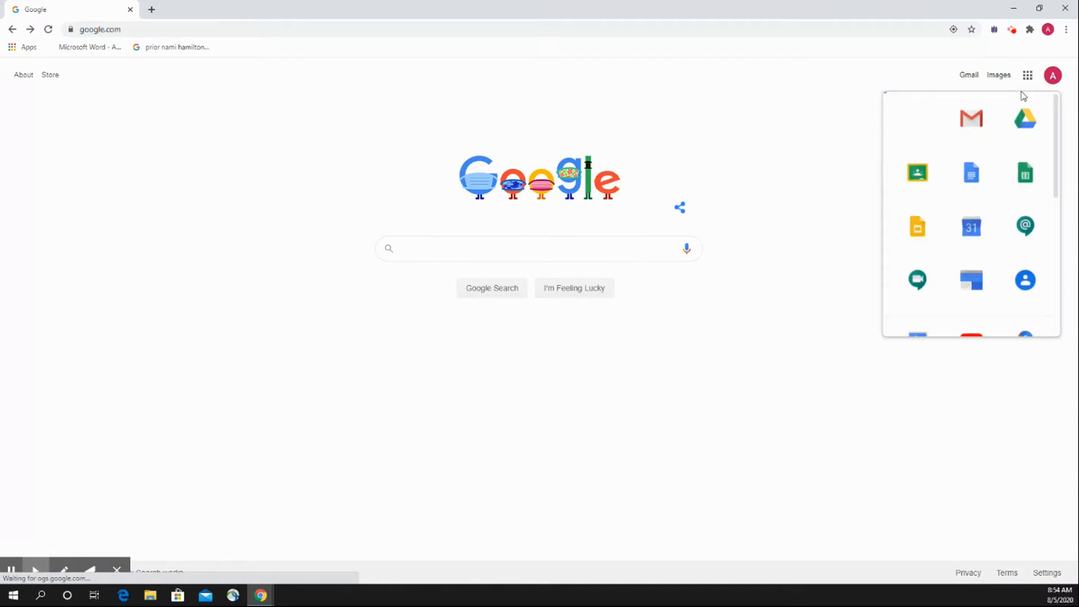
click(972, 239)
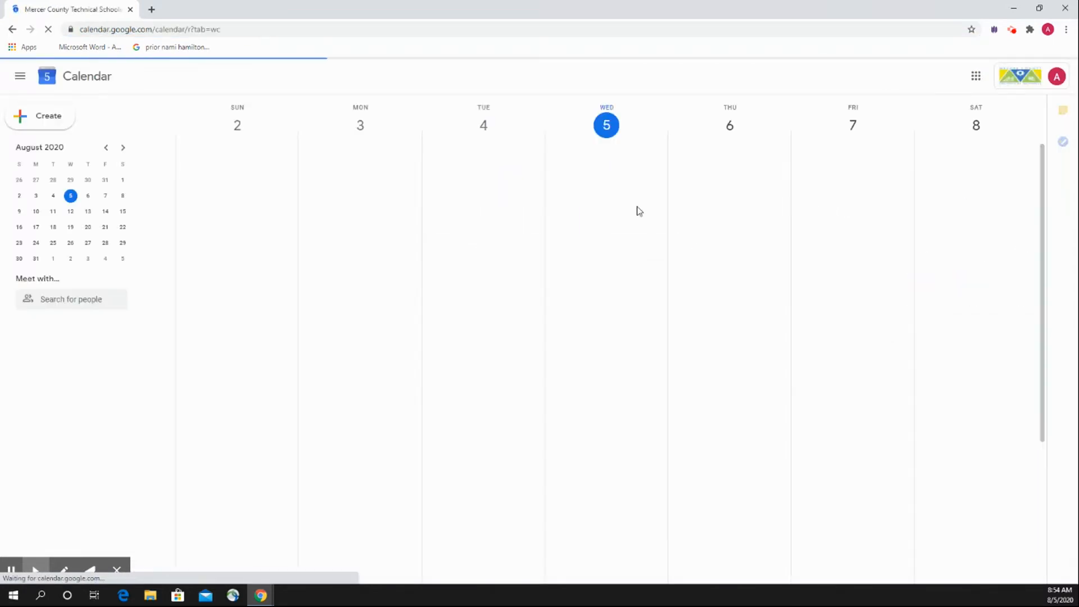
Show the day of August 7, view its blank event form, discard it without saving, and return to the Google home page.
click(854, 127)
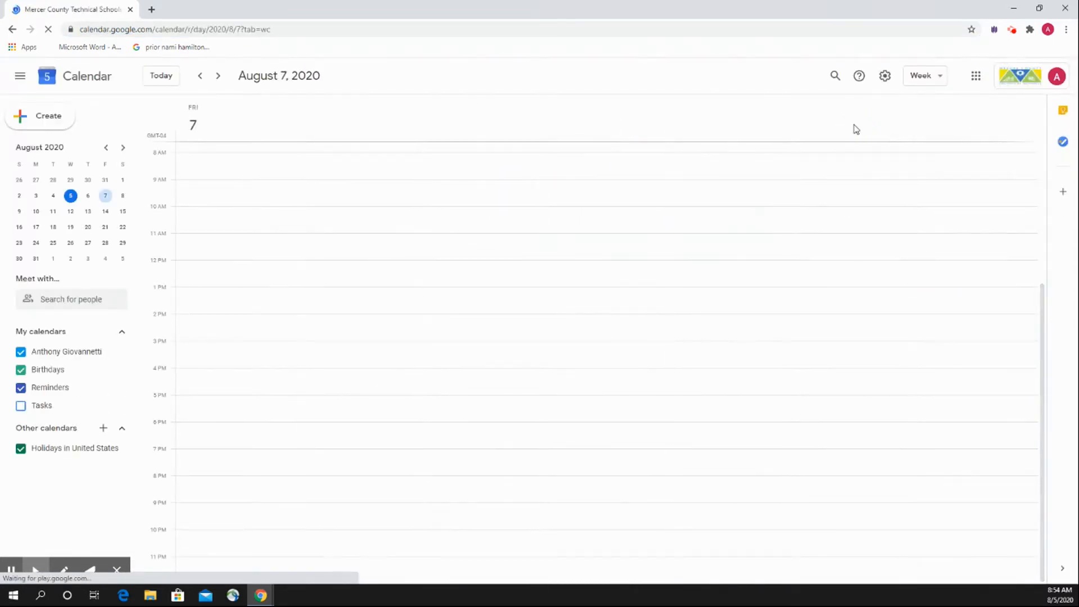
click(44, 121)
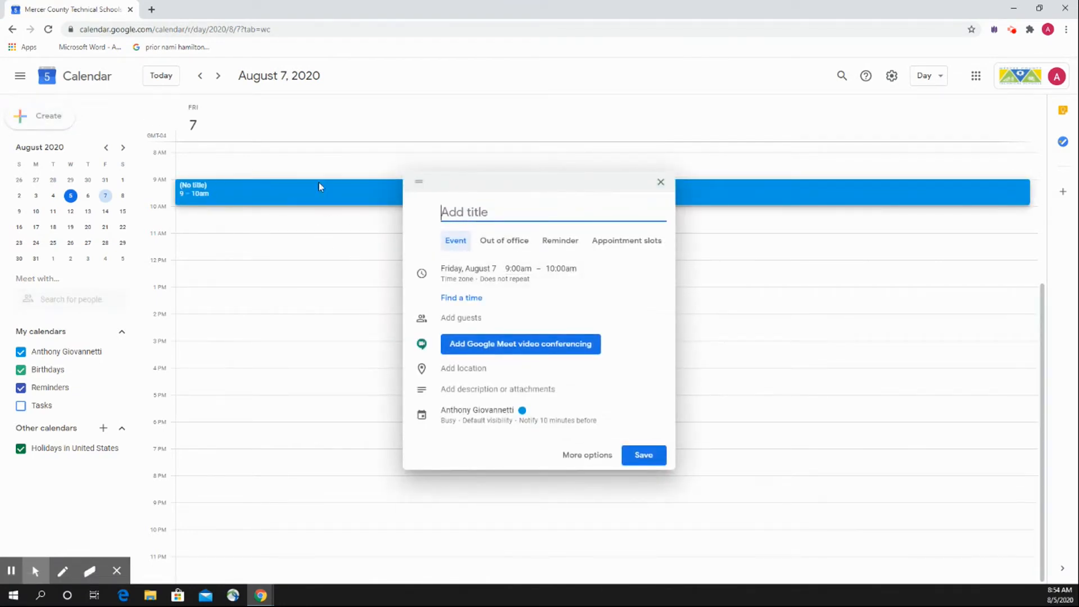
click(661, 181)
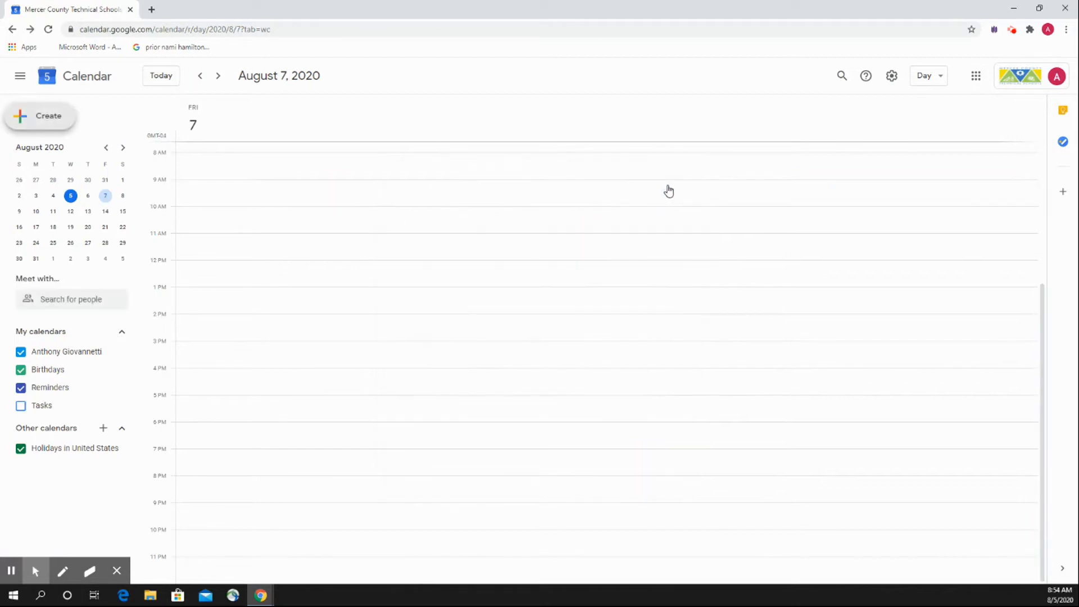
click(937, 78)
key(alt+Left)
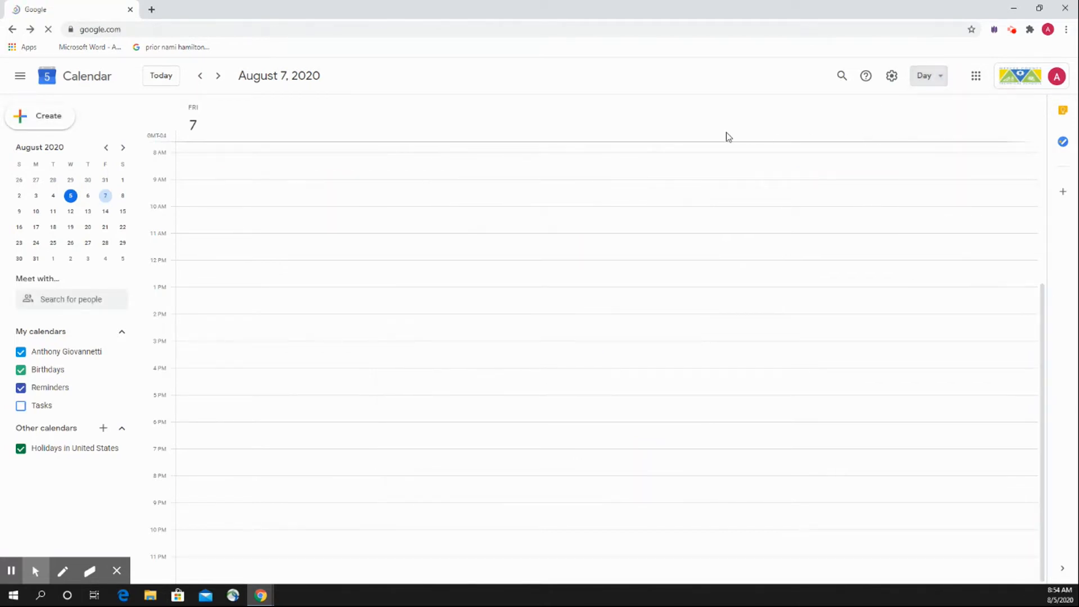
Load Google Calendar directly by its address, calendar.google.com.
click(868, 34)
text(calendar.)
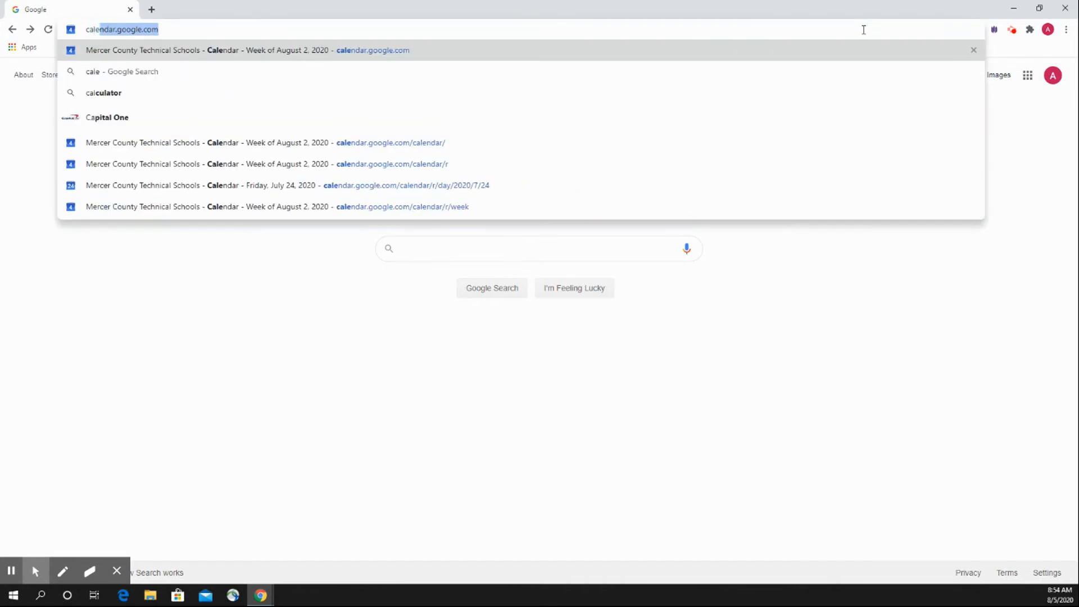
key(Return)
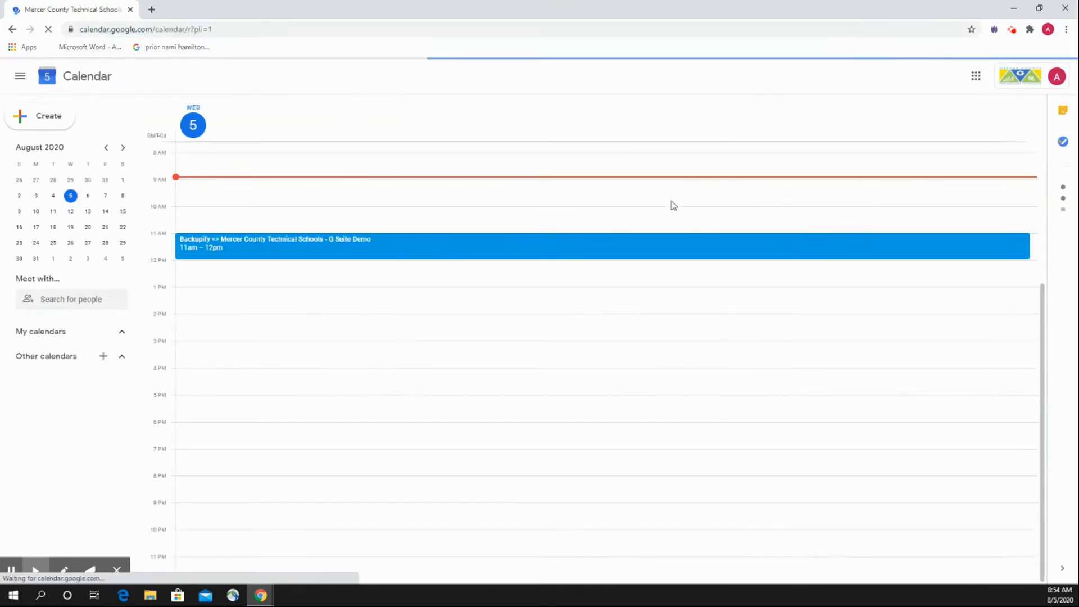
Switch the calendar to the week view and start an event titled Demo on Friday, August 7, 1:00pm to 2:00pm.
click(927, 76)
click(927, 121)
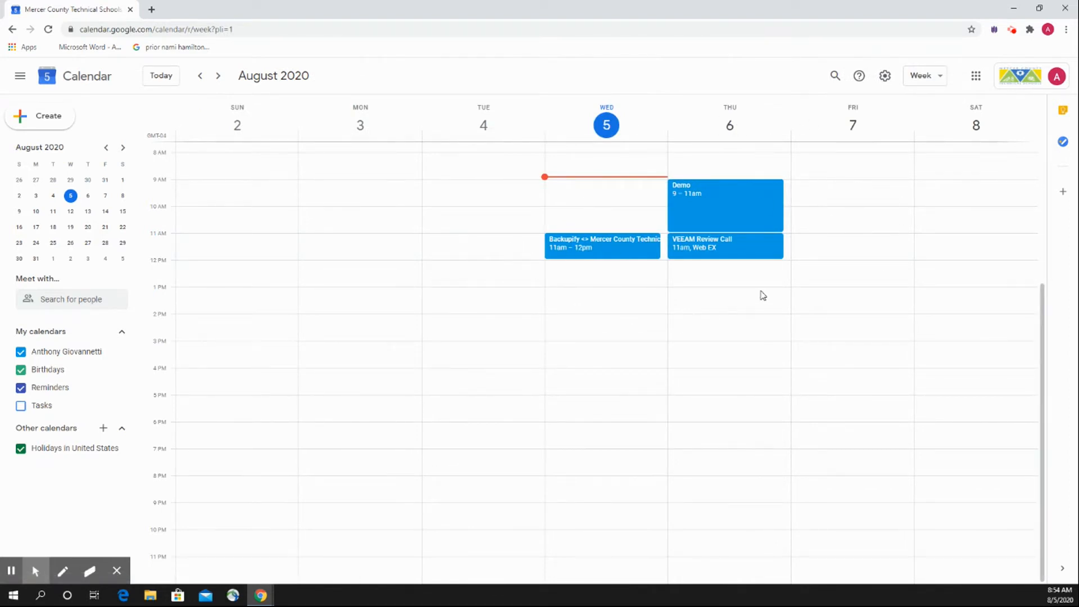
click(824, 292)
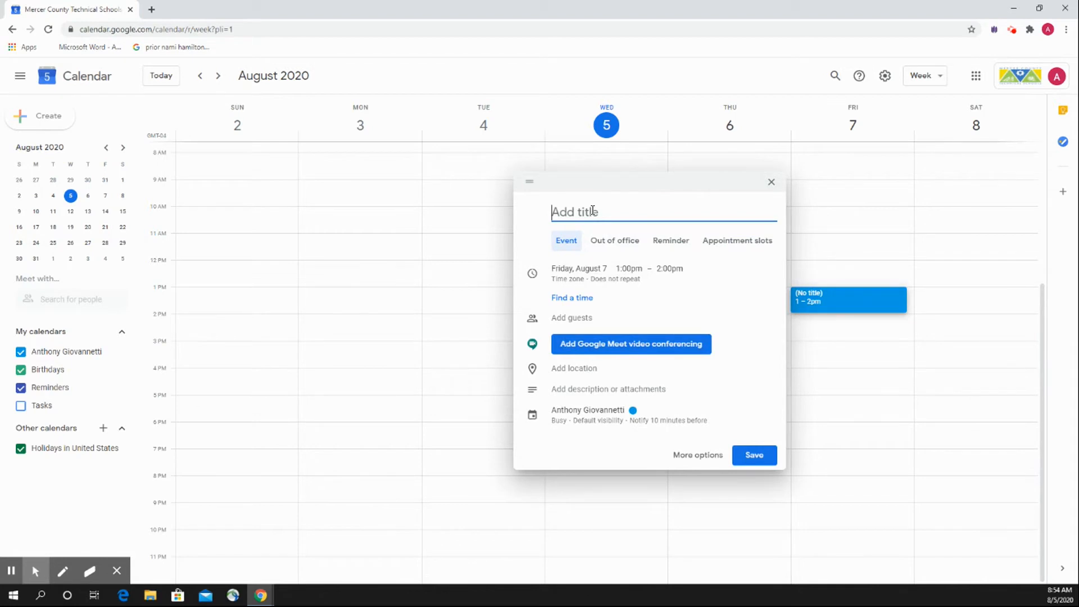
text(Demo)
click(540, 233)
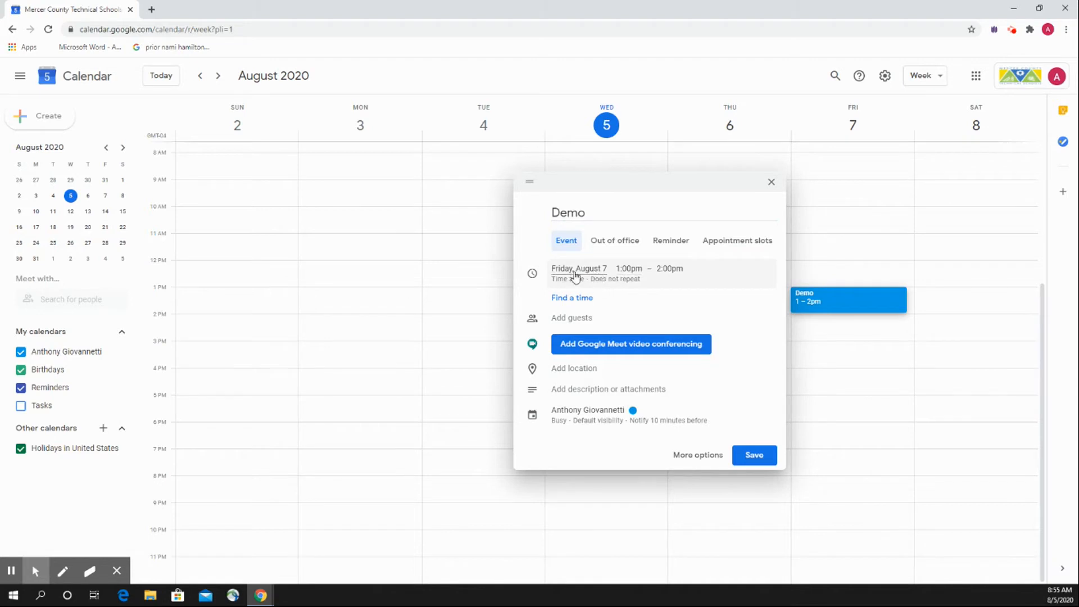
Look through the Demo event's date picker and its start and end time choices, keeping Friday, August 7, 1:00pm to 2:00pm.
click(595, 271)
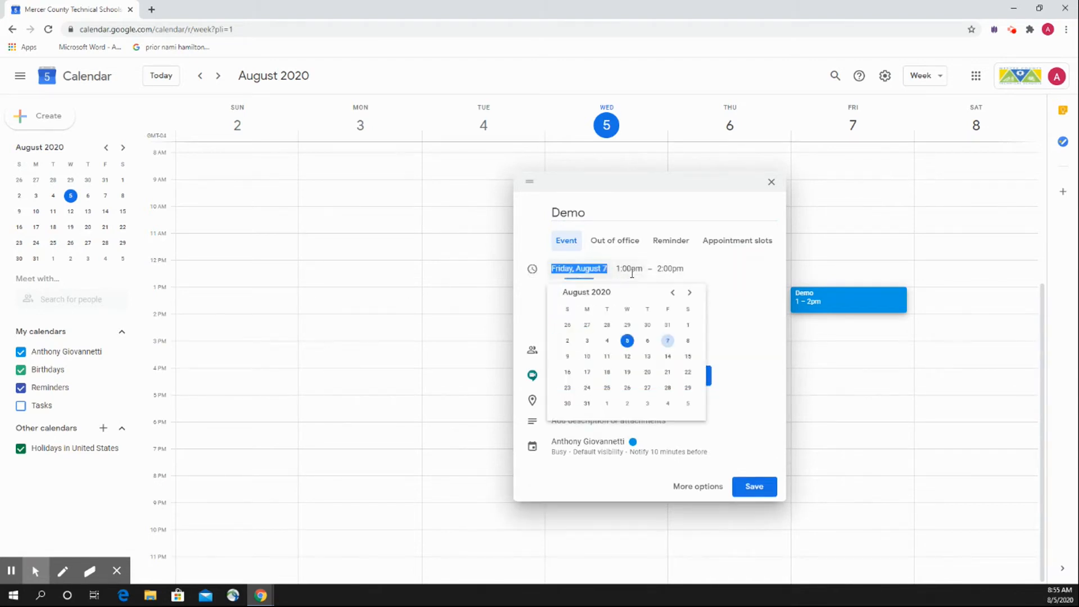
click(668, 342)
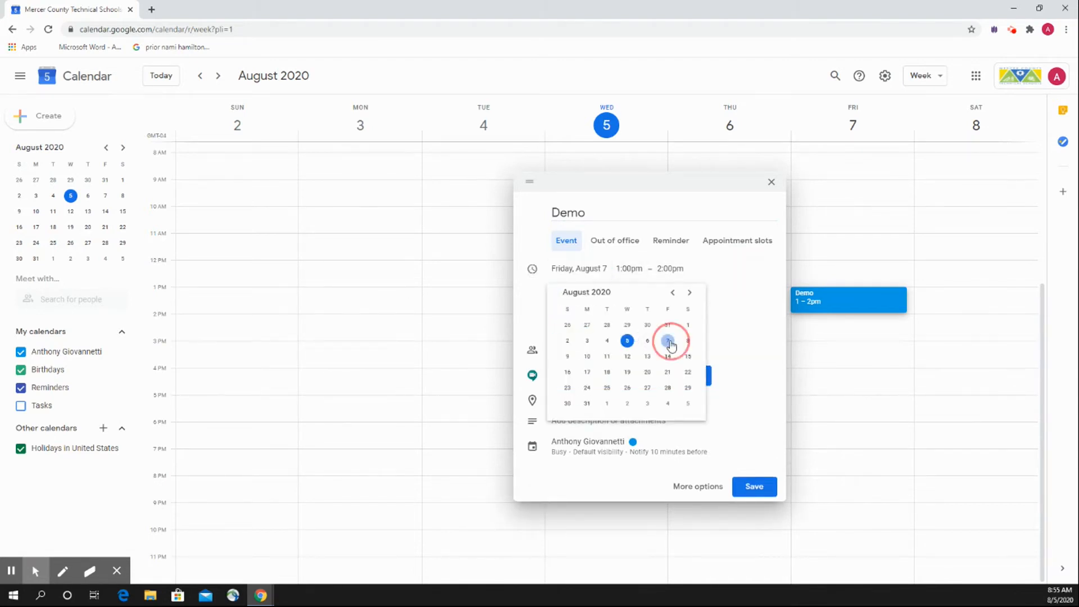
click(628, 269)
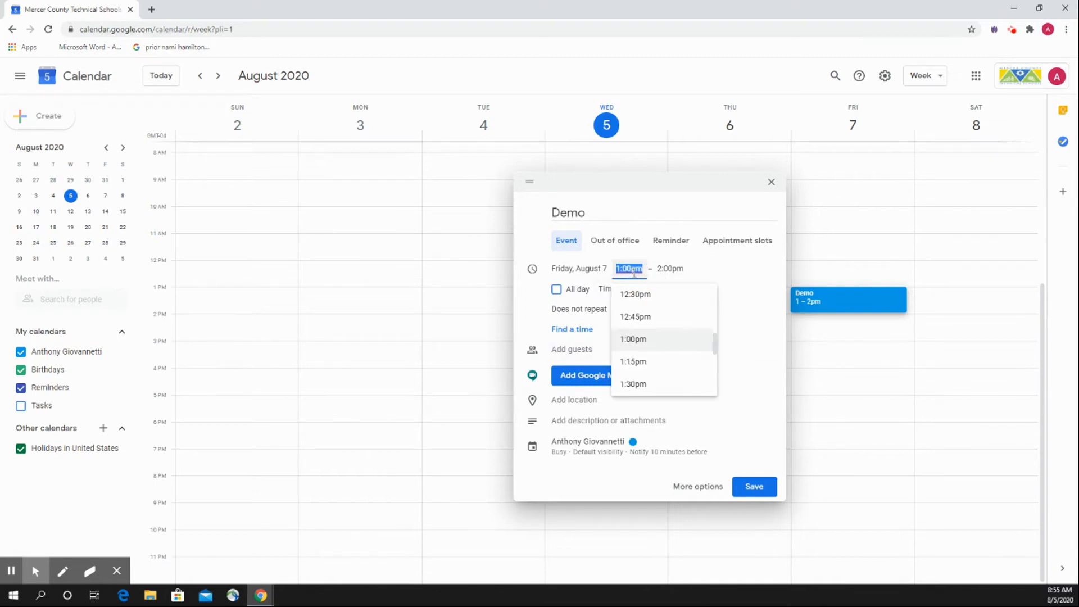
click(663, 268)
click(629, 268)
click(670, 269)
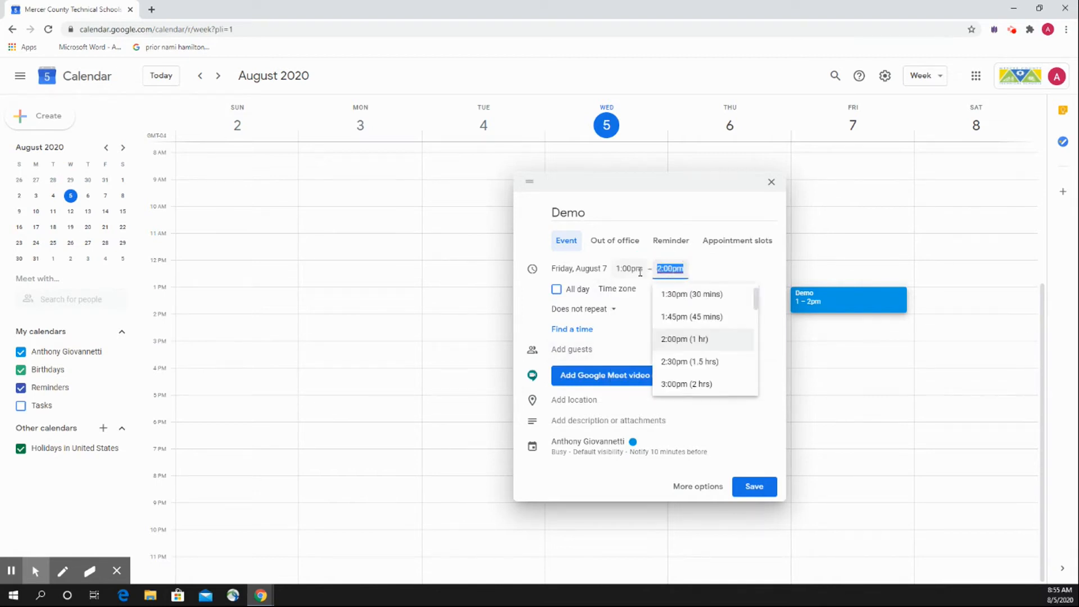
click(629, 269)
click(531, 298)
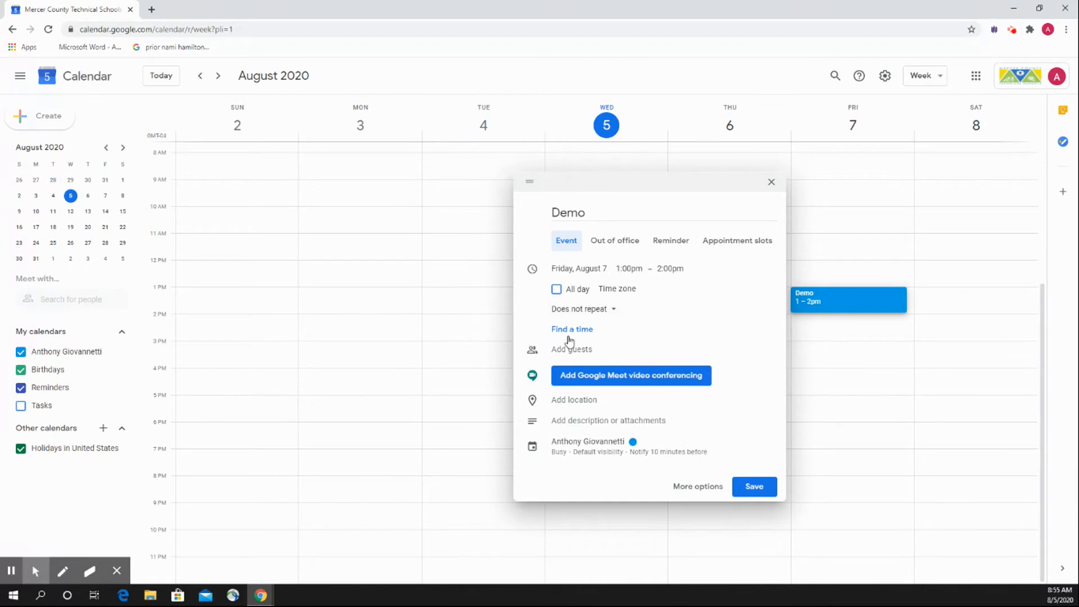
View the repeat options for the Demo event without choosing a different one.
click(609, 315)
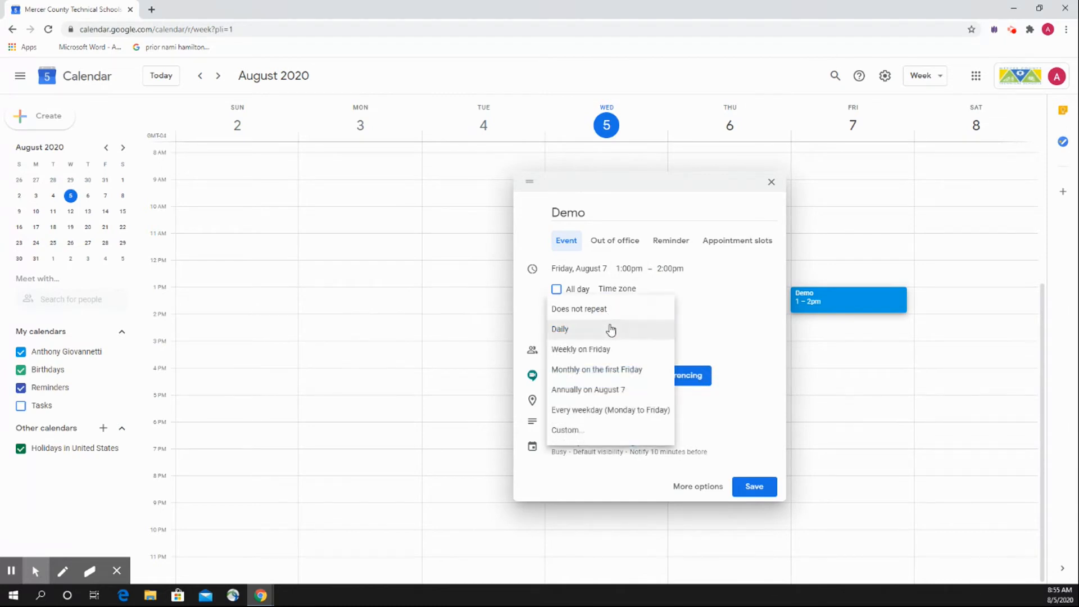
click(612, 314)
click(613, 315)
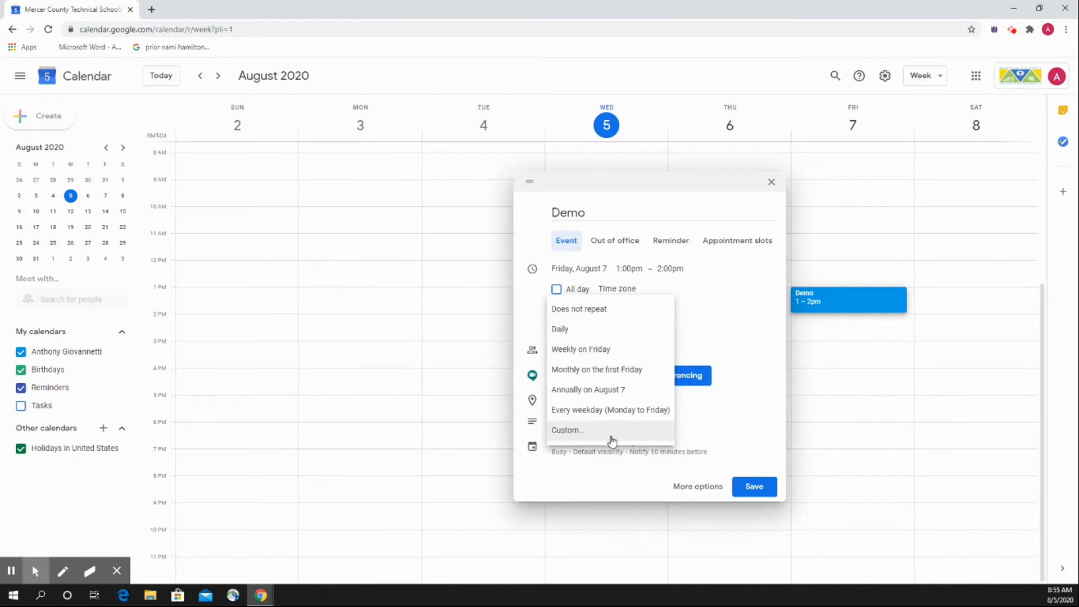
click(529, 304)
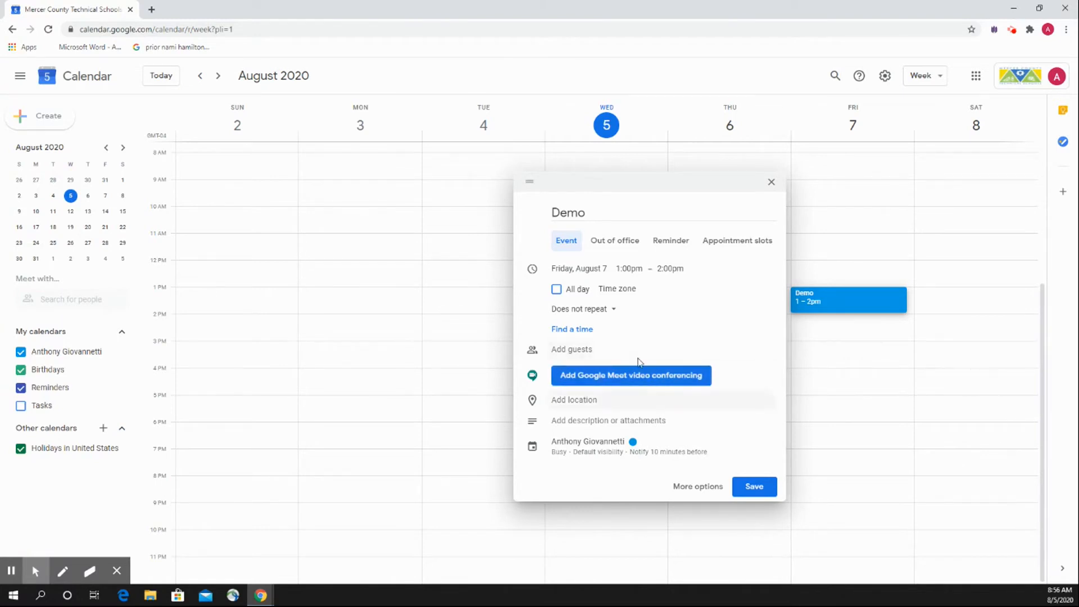
Add Google Meet video conferencing to the Demo event, then expand and collapse its joining details.
click(586, 387)
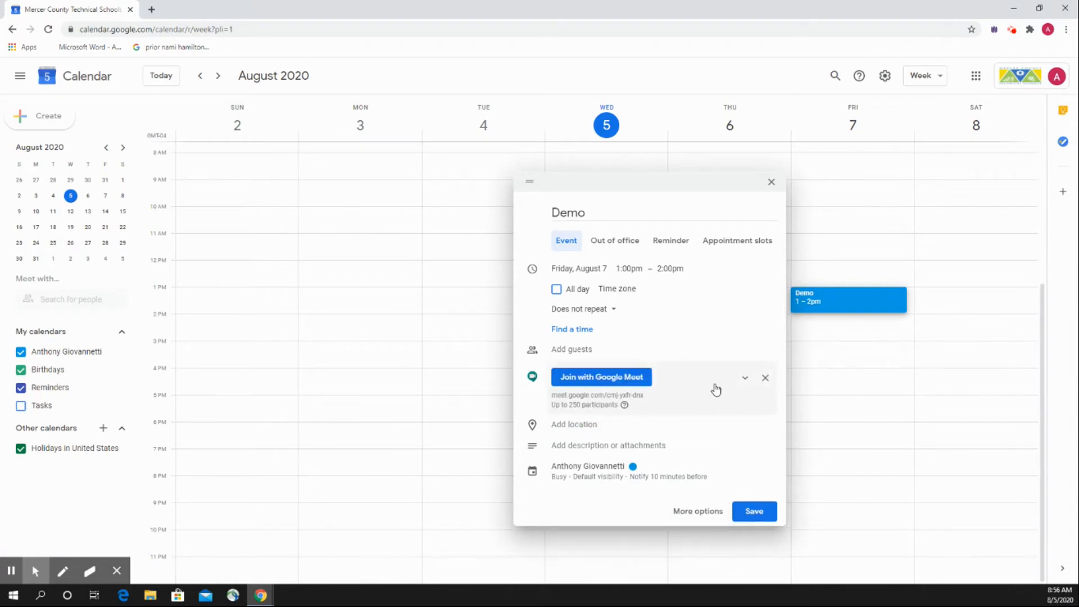
click(746, 377)
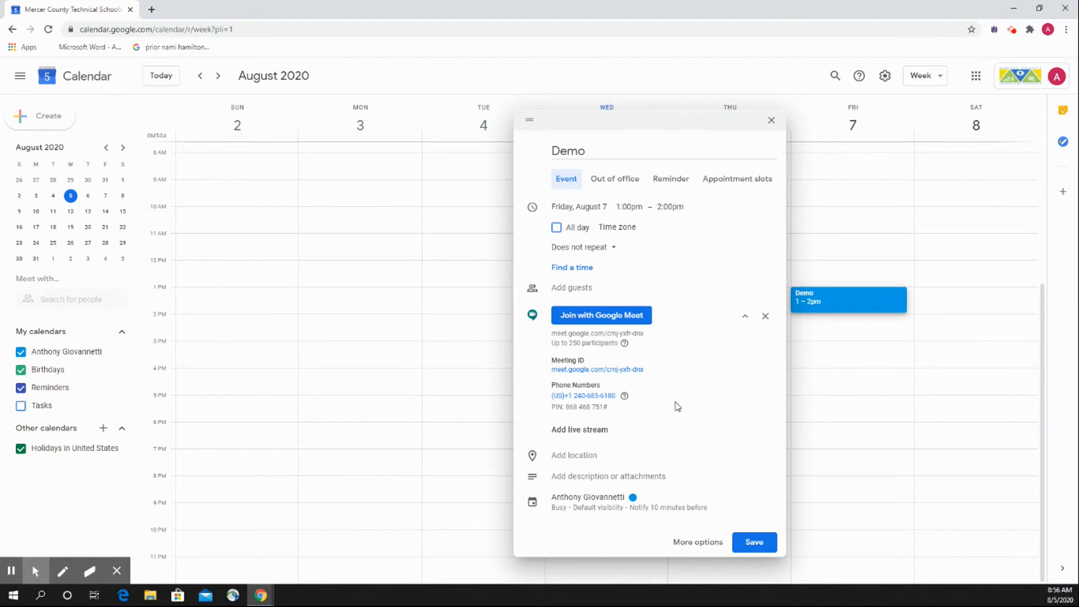
click(745, 316)
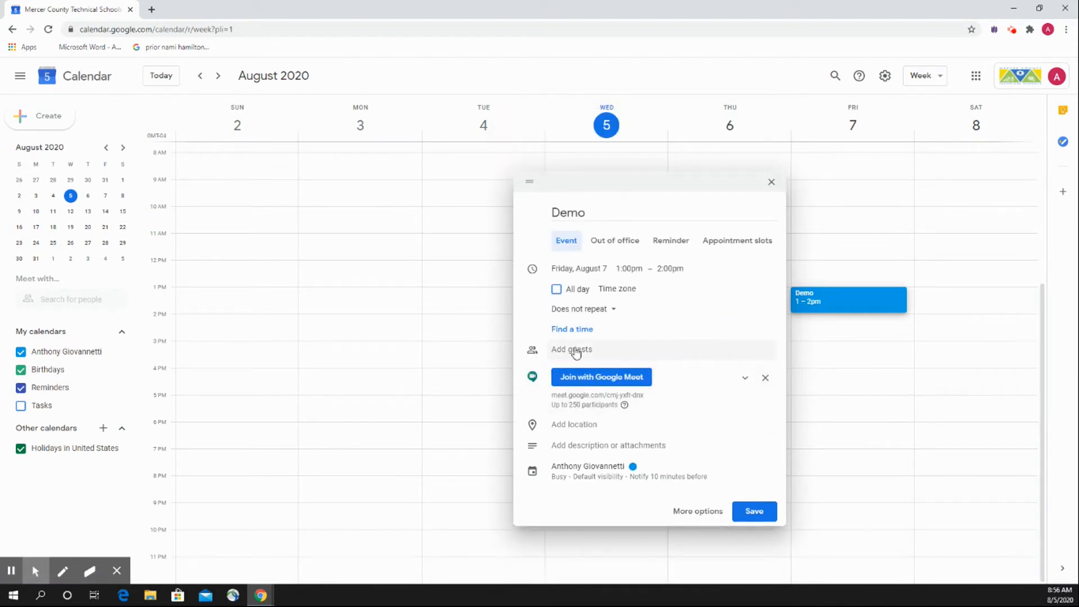
Add Demo Student as a guest, then save the event with invitation emails sent, staying on the calendar page.
click(575, 351)
text(demo)
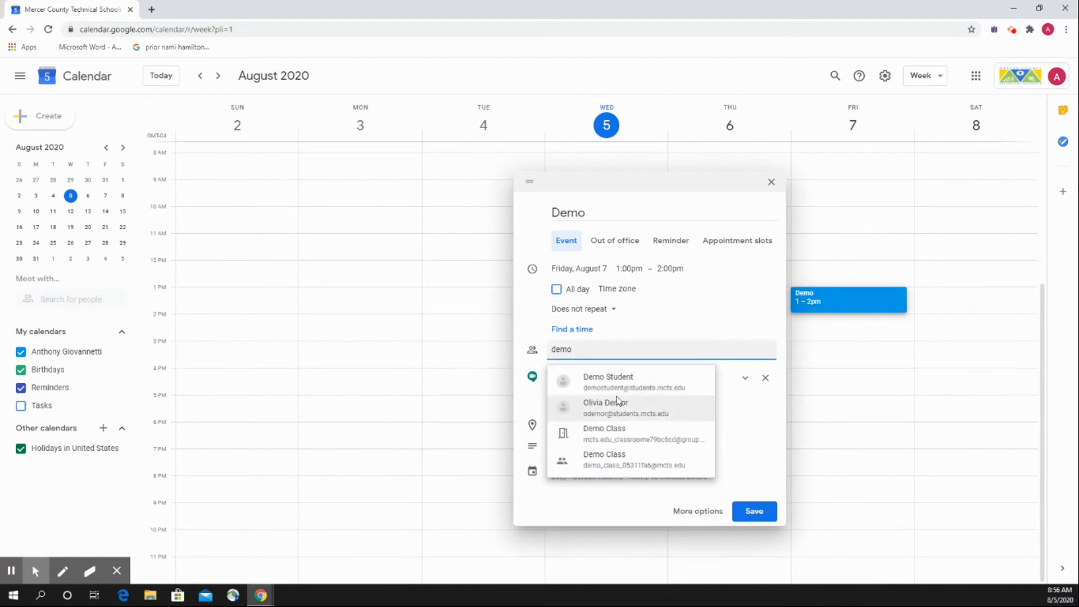
click(608, 381)
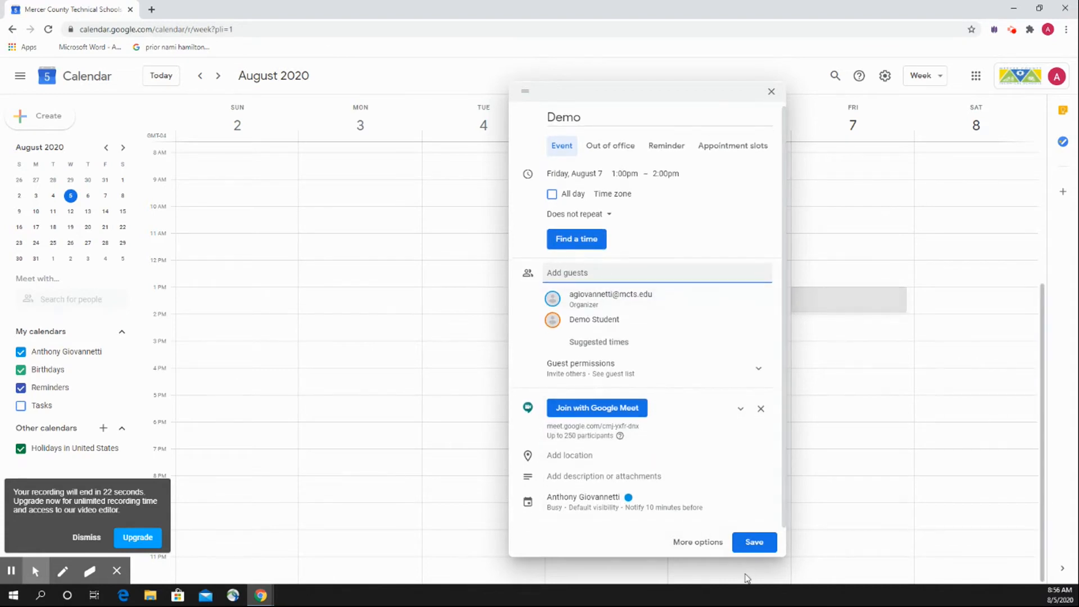
click(752, 543)
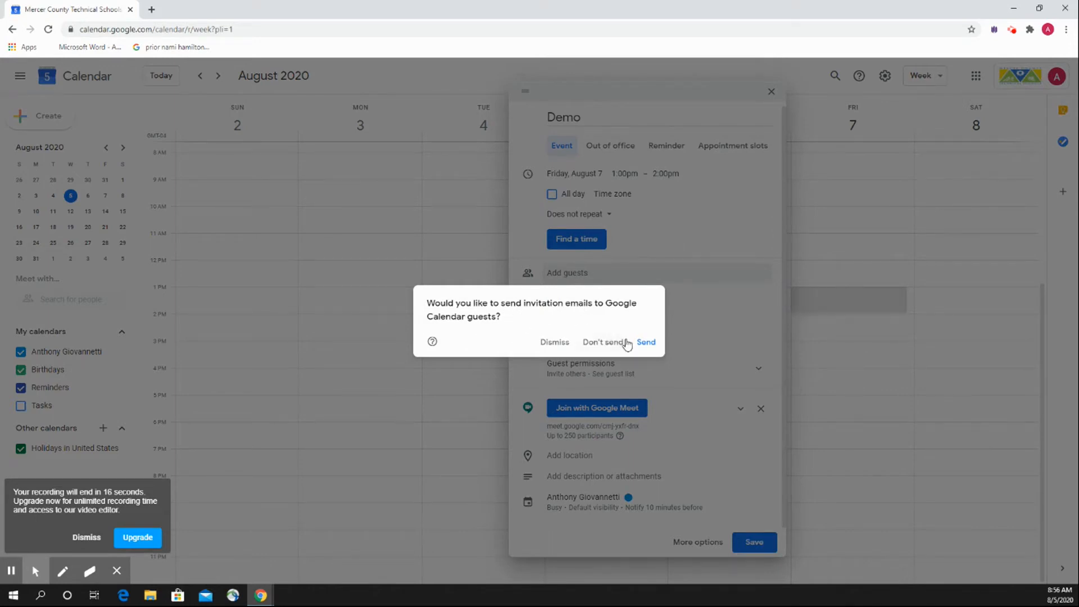
click(646, 344)
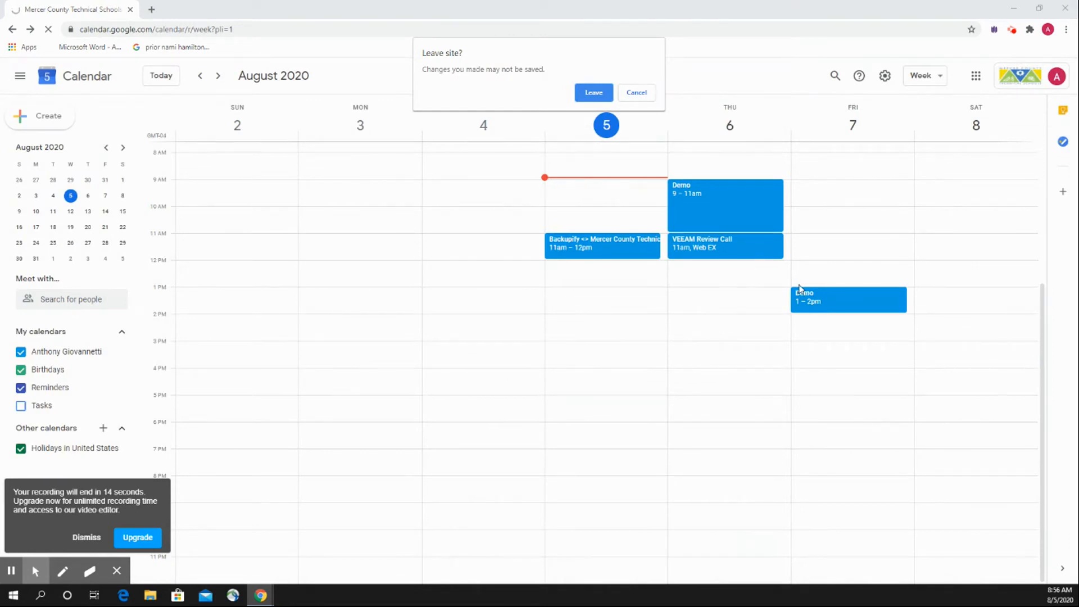
click(637, 92)
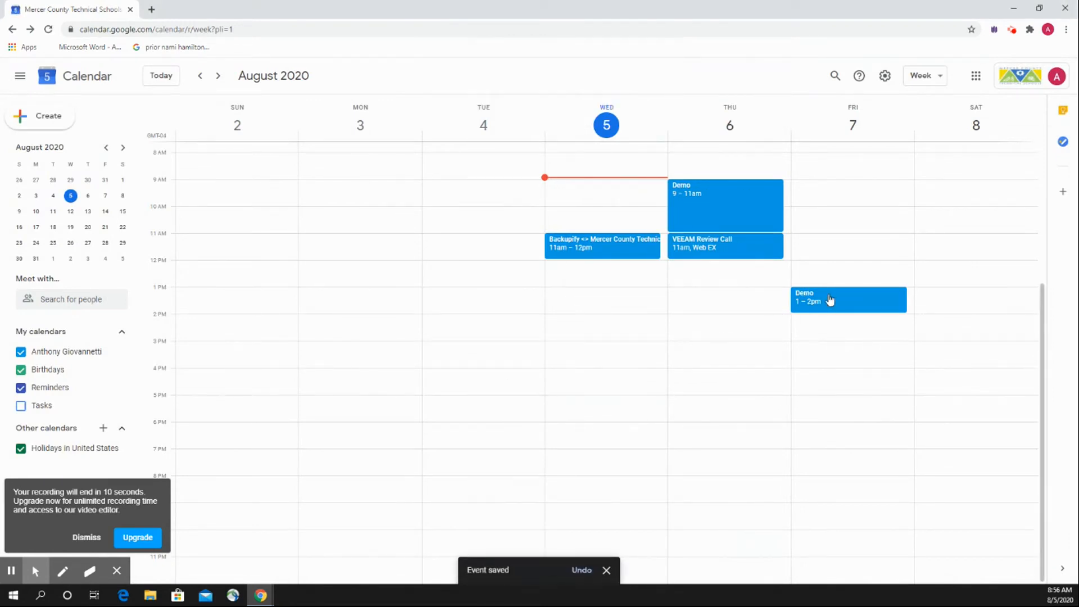
click(1011, 29)
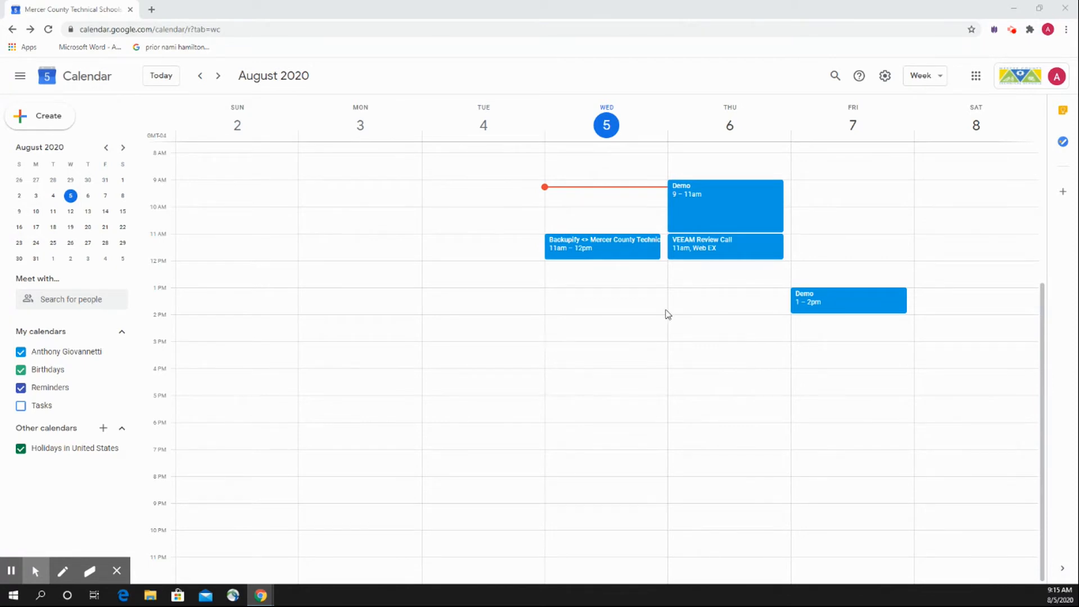
Open Friday's Demo event for editing and set its location to Trenton, NJ, USA, leaving the notification type as it is.
click(836, 304)
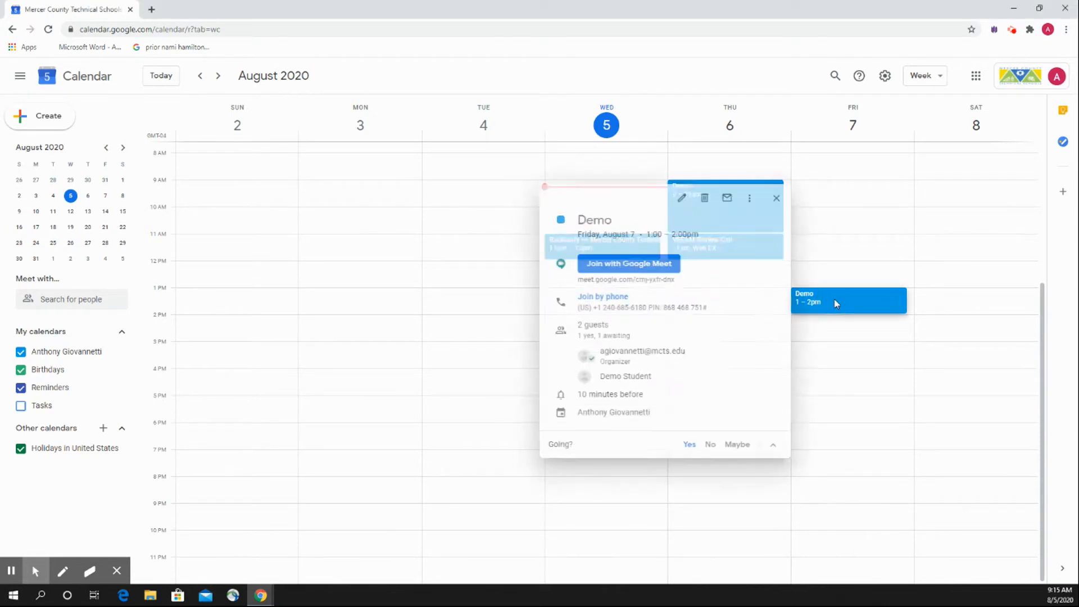
click(680, 200)
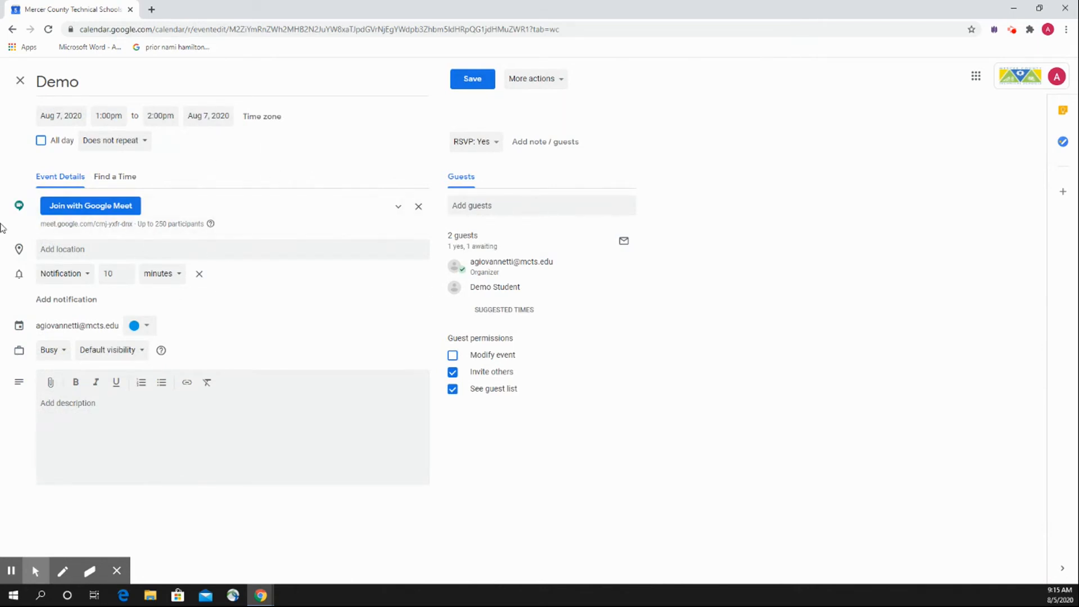
click(86, 249)
text(trenton)
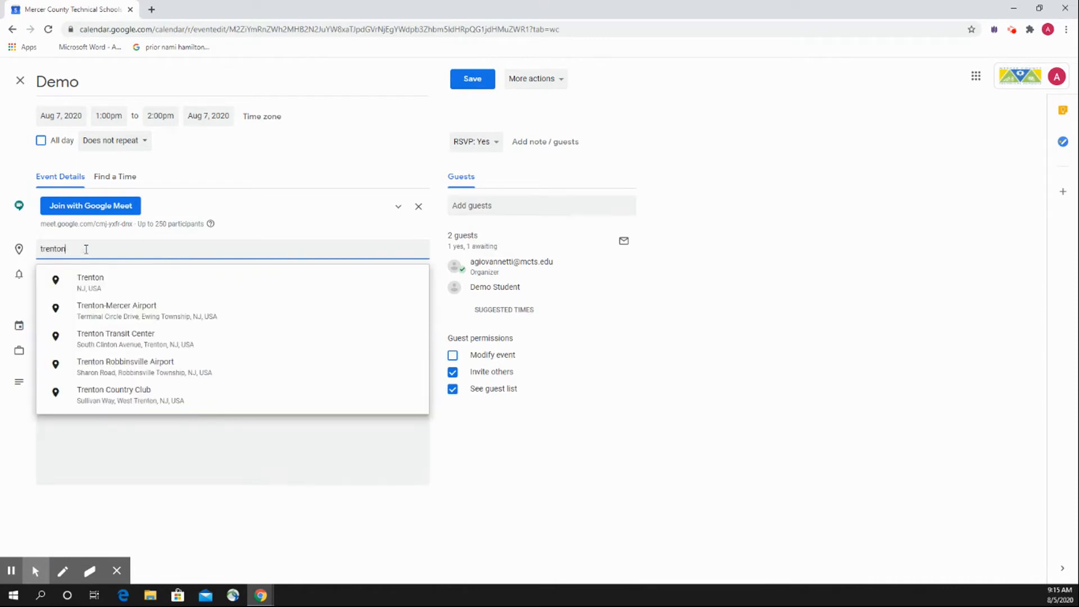
click(93, 280)
click(322, 300)
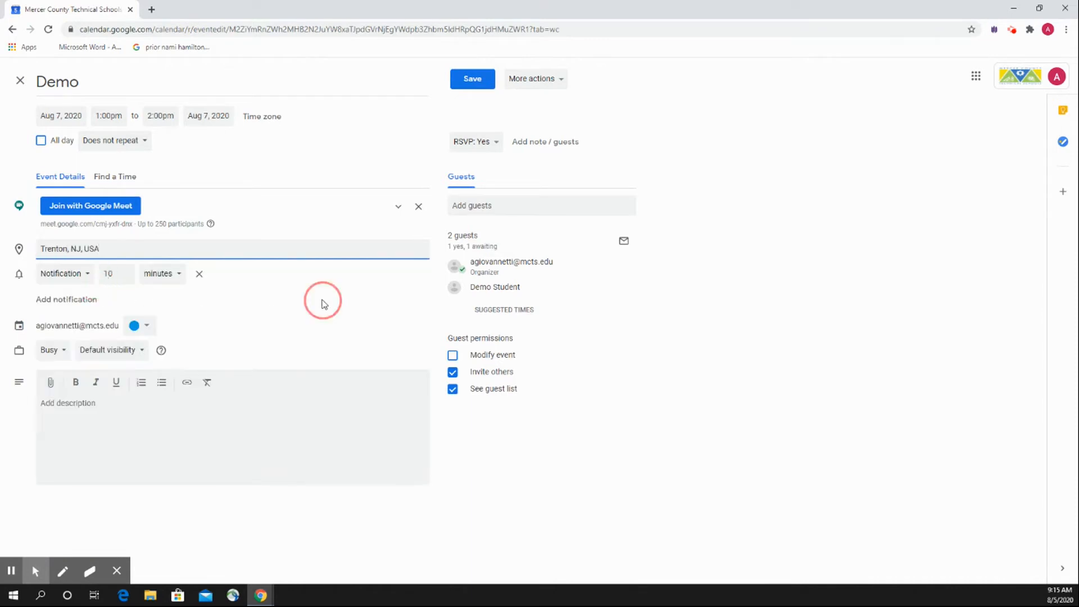
click(84, 273)
click(265, 292)
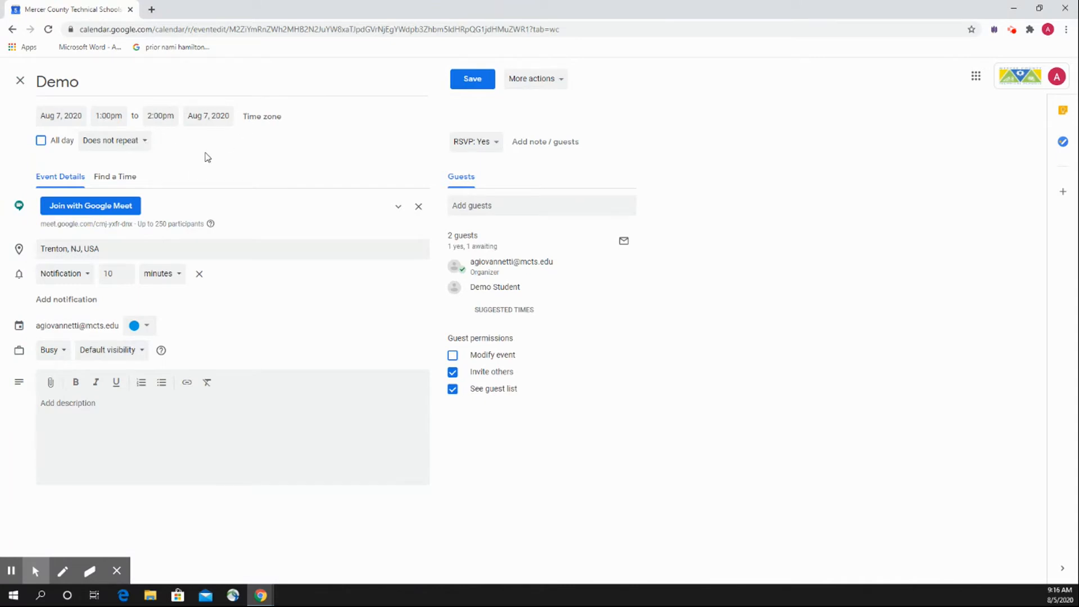
Add Test Student as another guest of the Demo event, then save it and send emails to the guests.
click(469, 205)
text(tr)
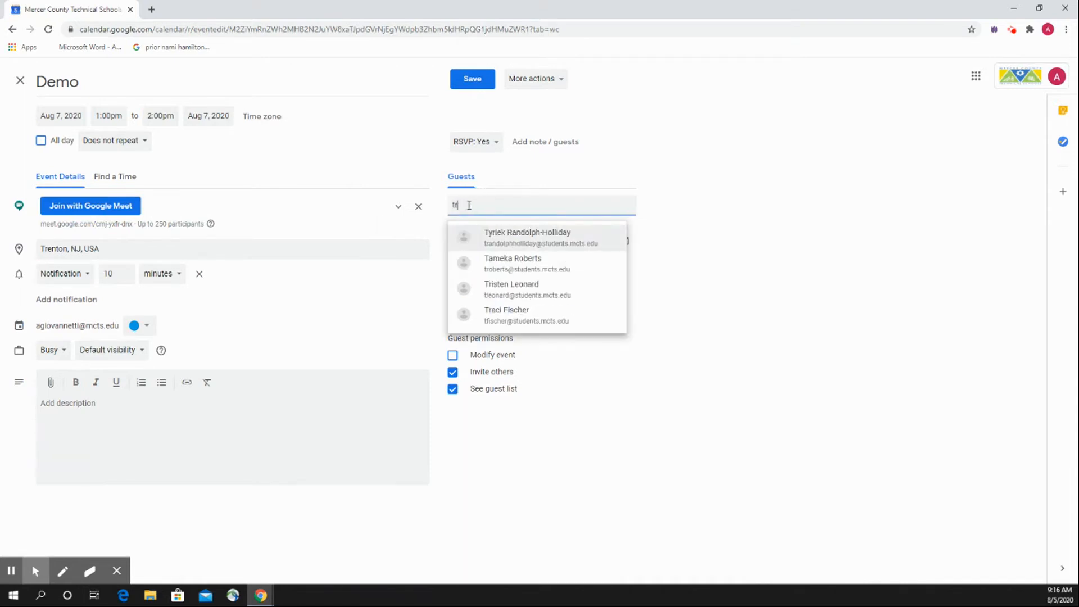
key(BackSpace)
text(graphi)
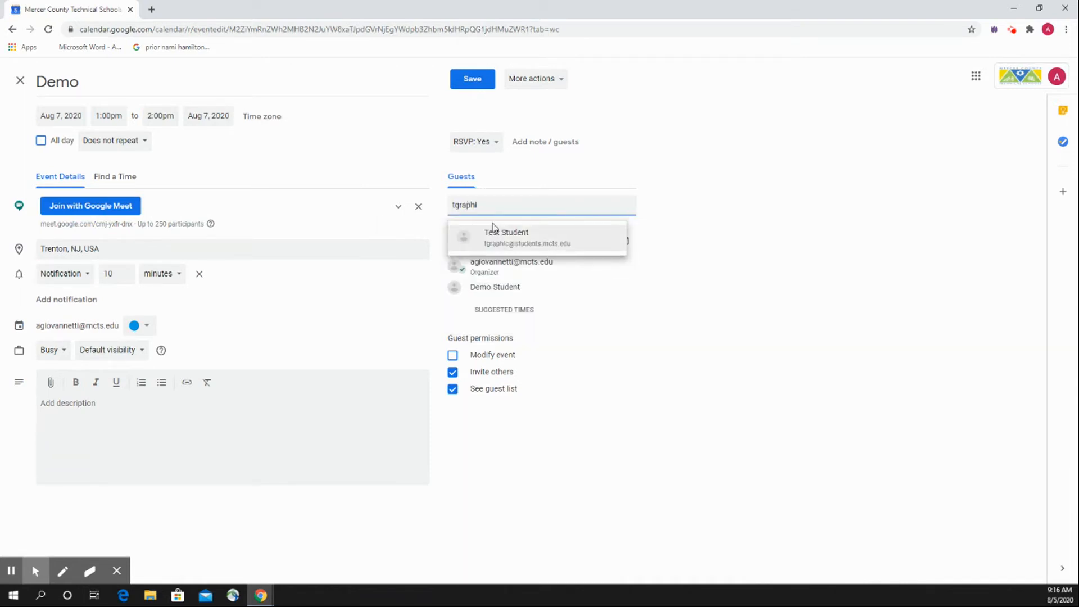
click(500, 233)
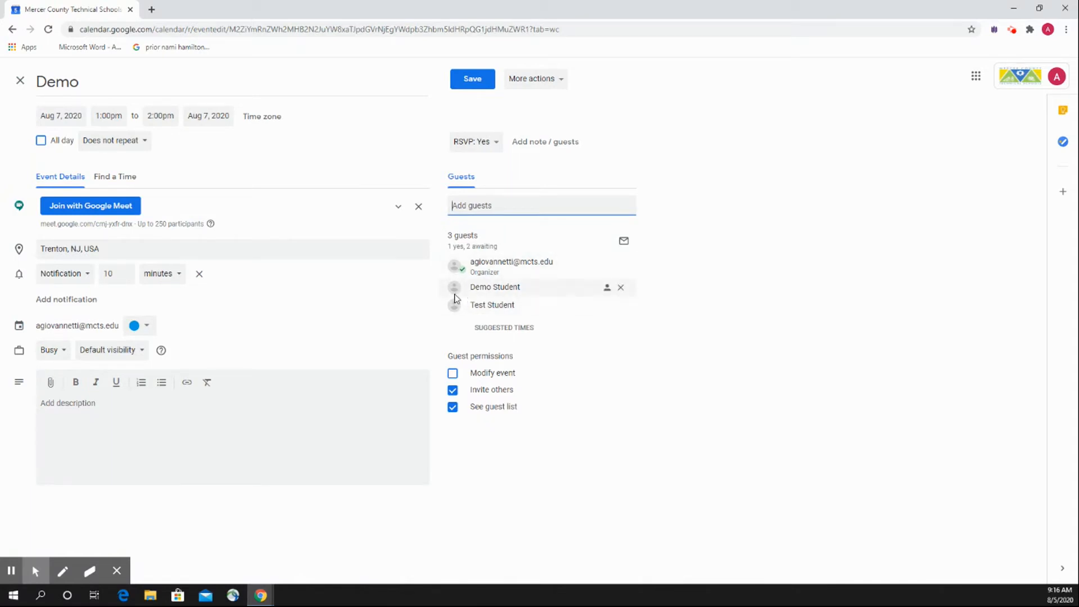
click(469, 247)
click(479, 82)
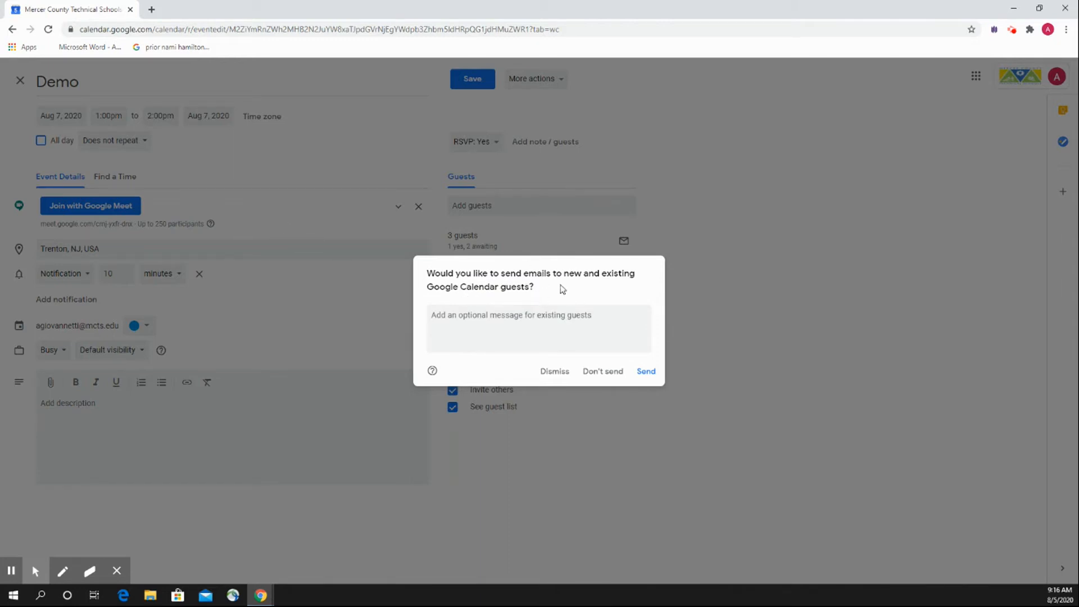
click(645, 370)
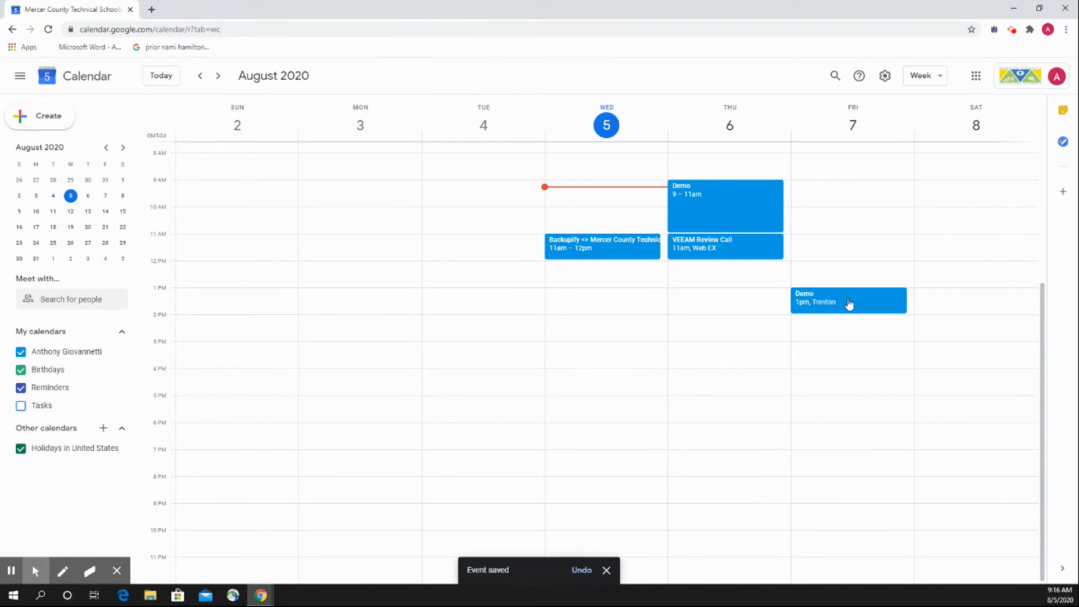
Reopen Friday's Demo event for editing, view its additional actions and the Change owner form, and close without changing anything.
click(829, 295)
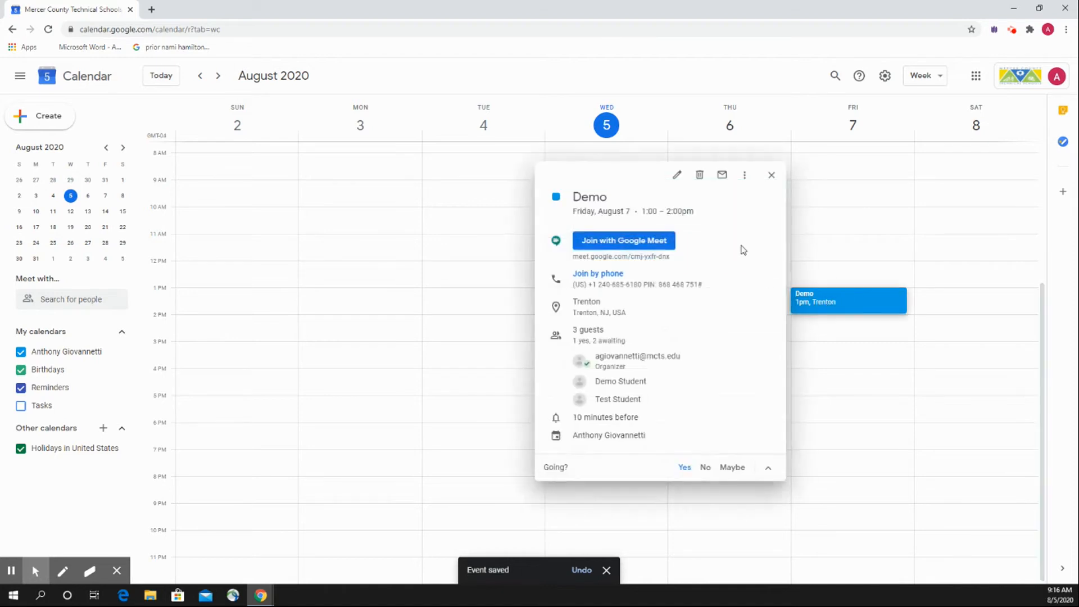
click(677, 176)
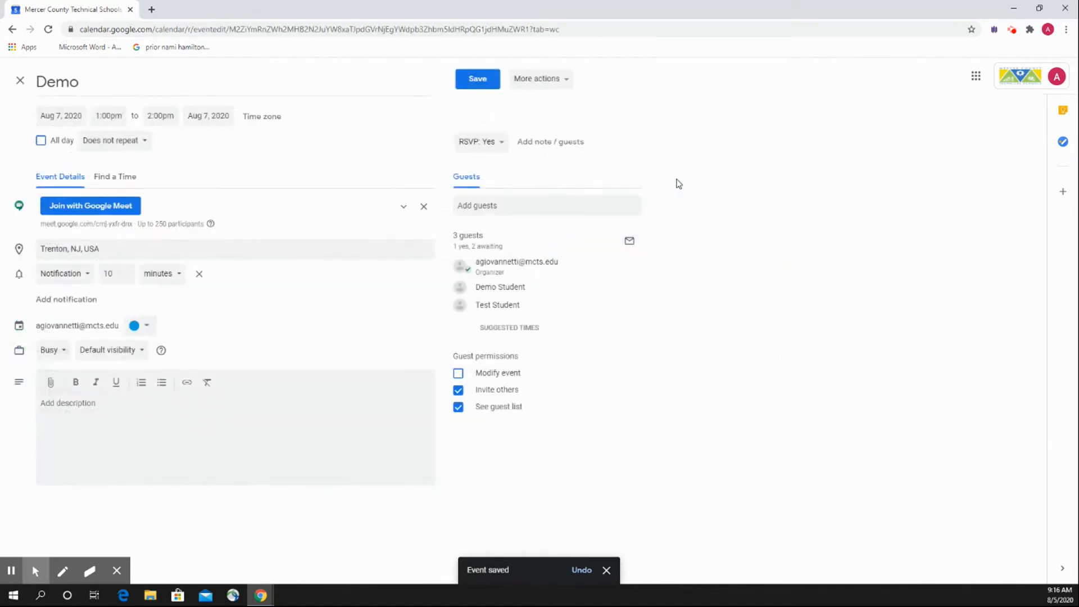
click(540, 84)
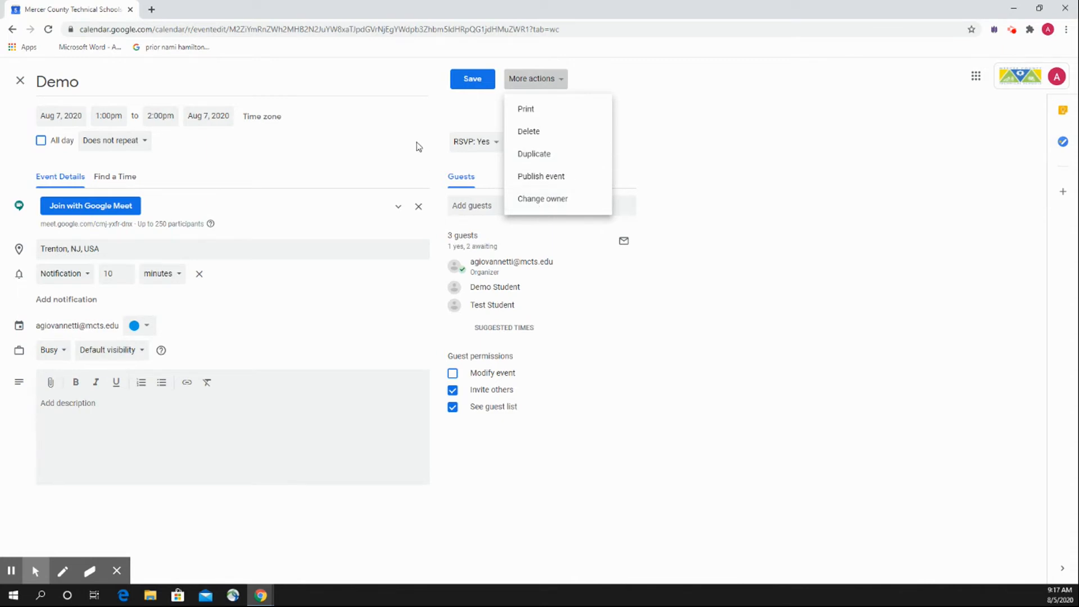
click(558, 201)
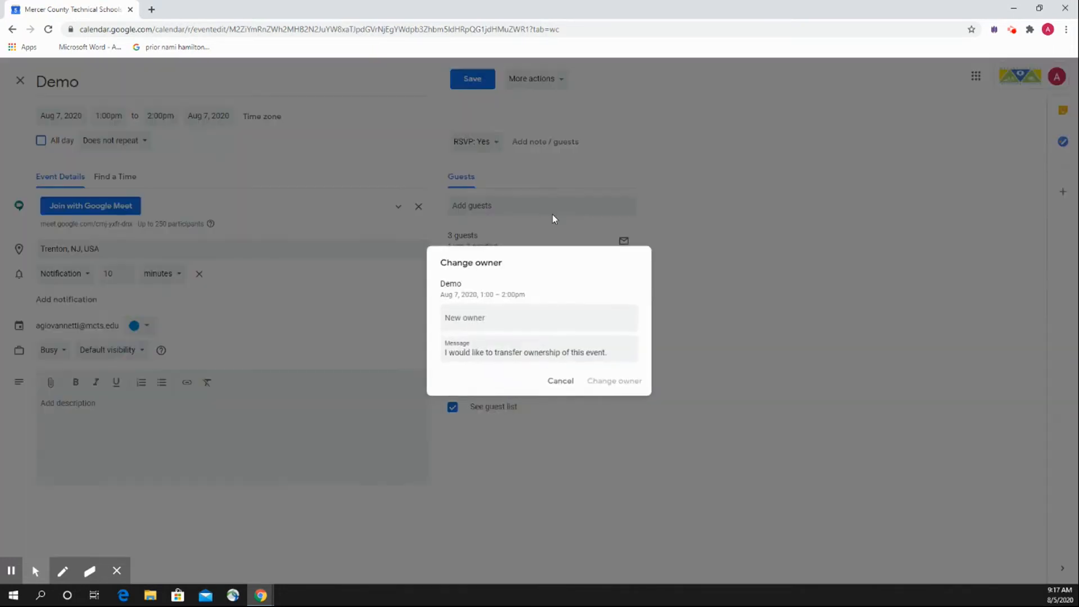
click(499, 322)
click(585, 278)
click(567, 382)
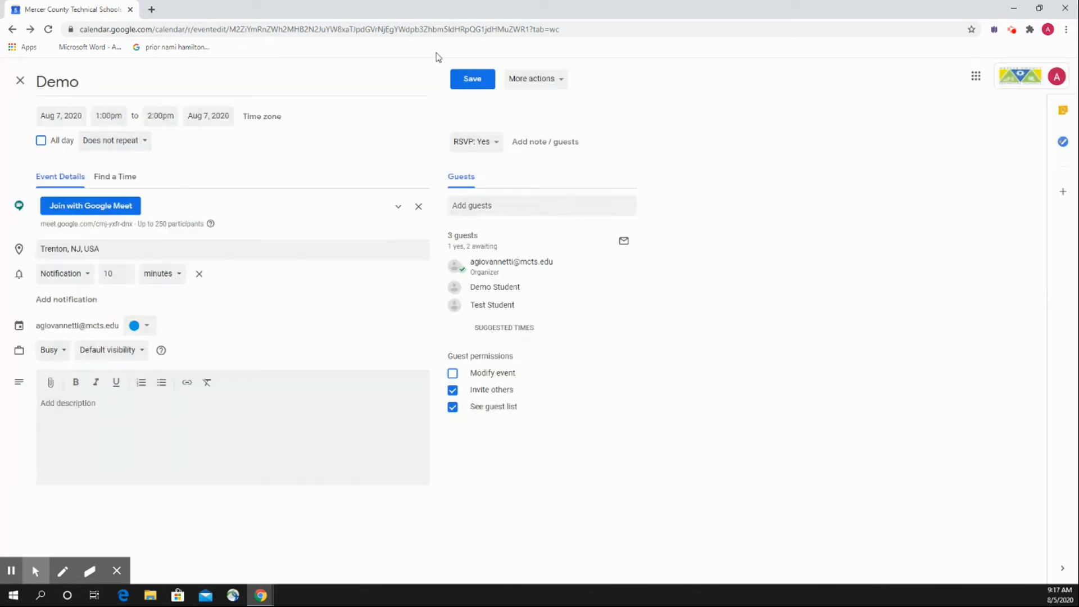
click(20, 81)
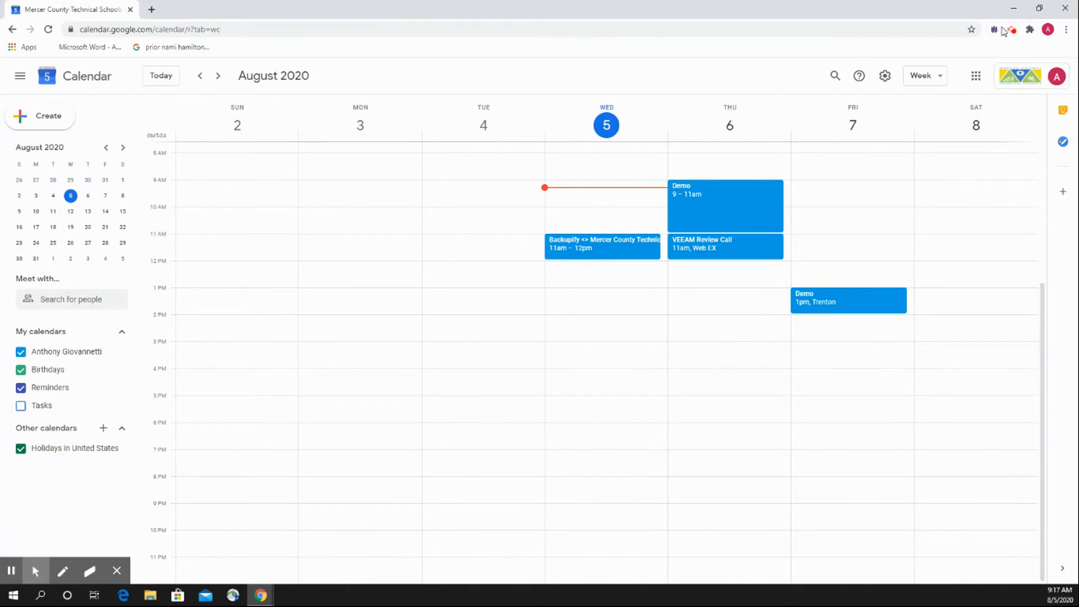
click(1012, 29)
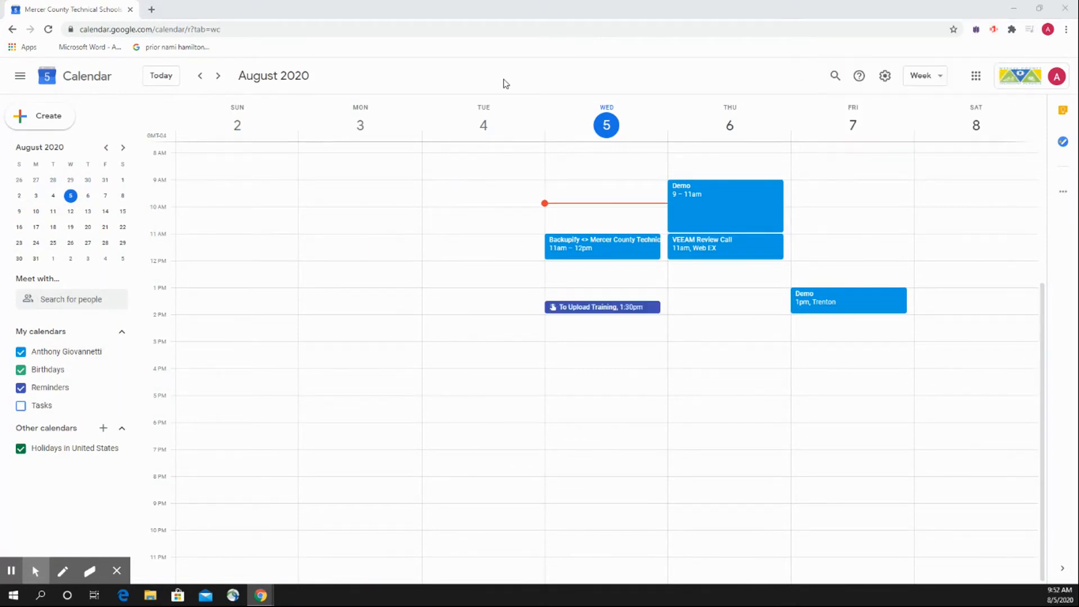
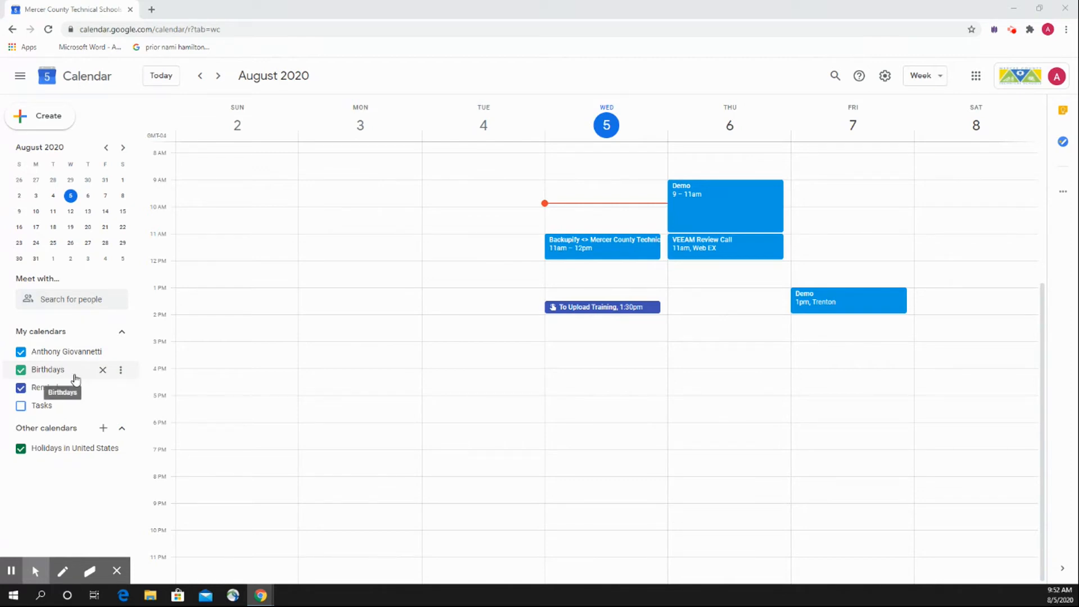
Hide the Birthdays calendar from the My calendars list and confirm hiding it.
click(103, 370)
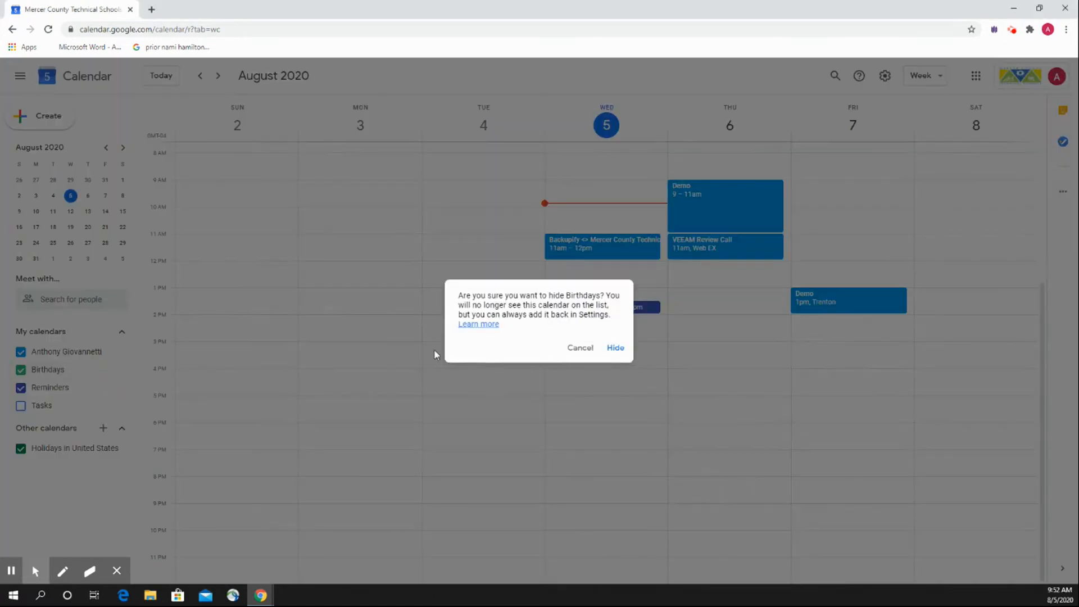
click(624, 350)
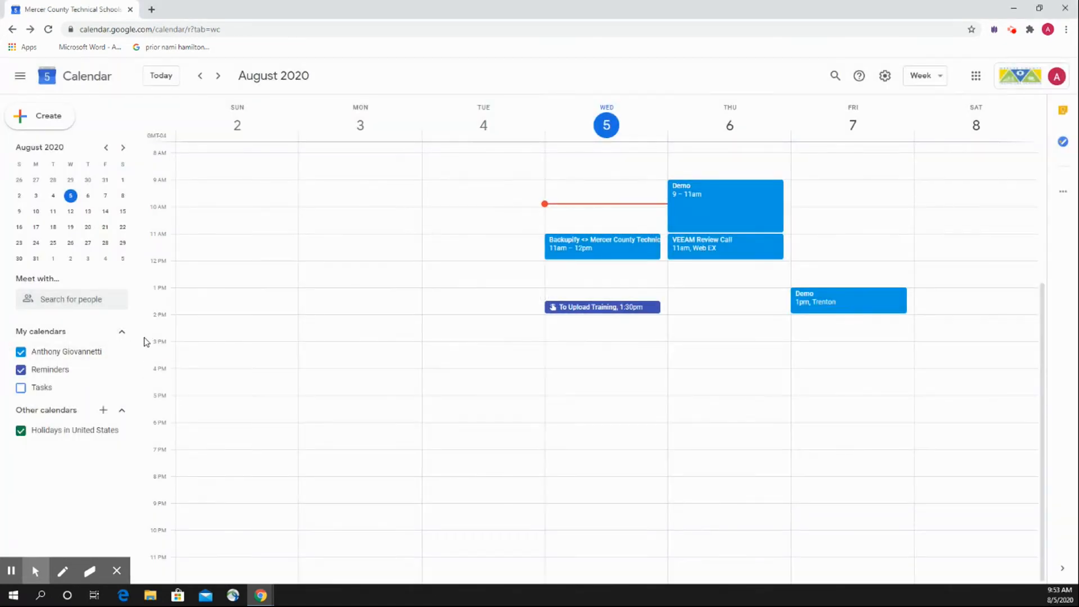
Try orange as the color of the personal calendar under My calendars, and settle on dark green instead.
mouse_move(121, 355)
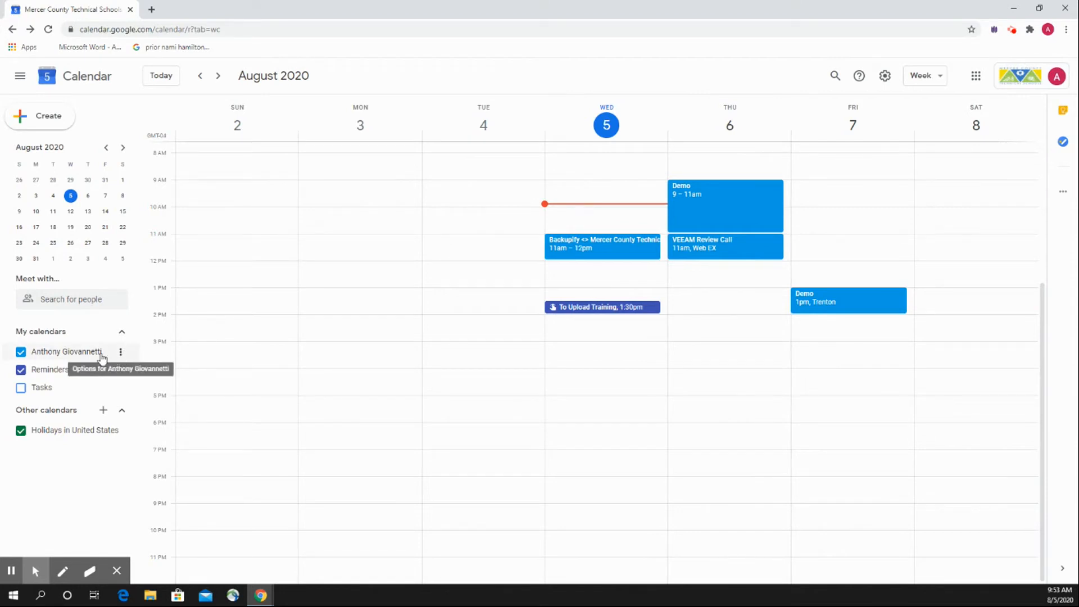
click(122, 354)
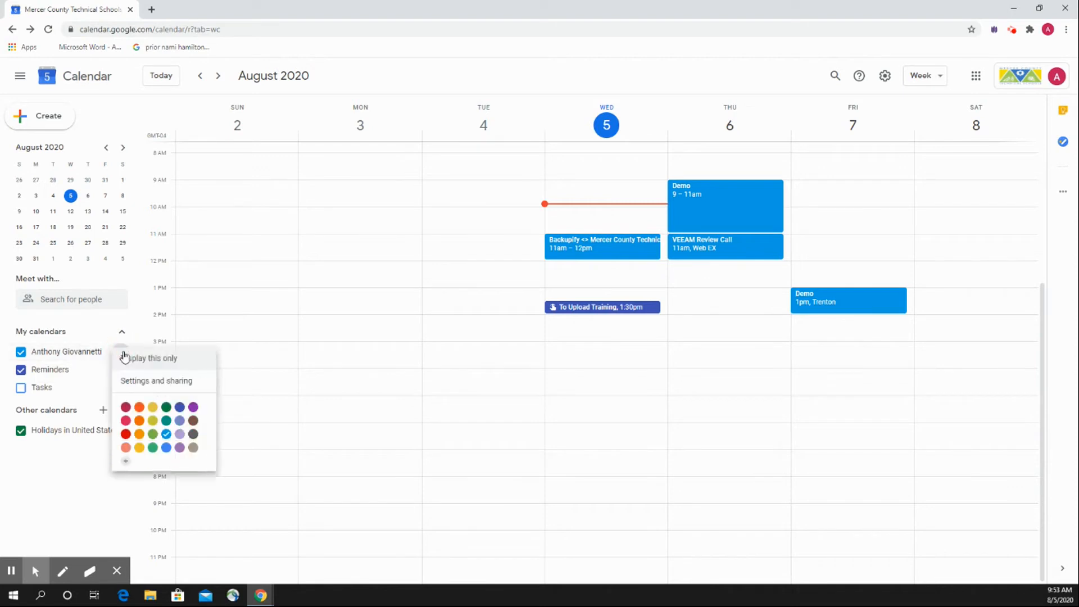
click(140, 409)
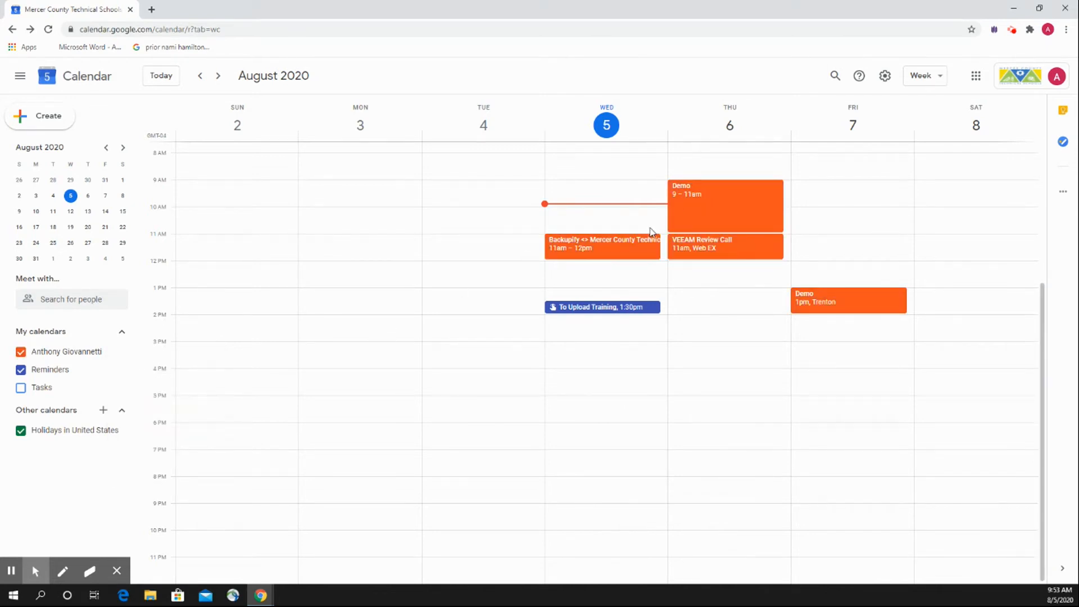
click(122, 352)
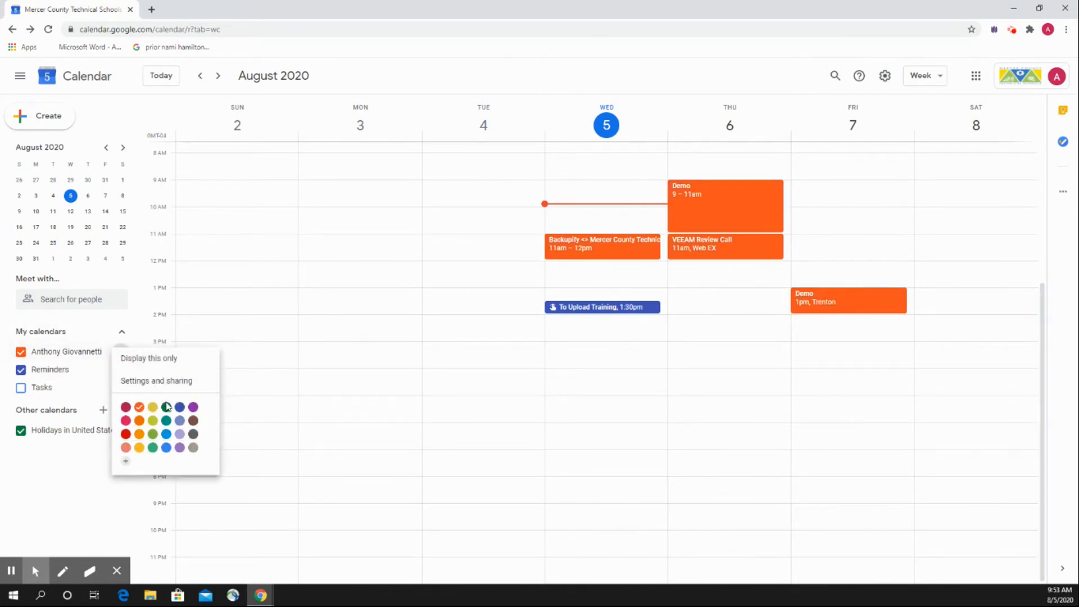
click(163, 410)
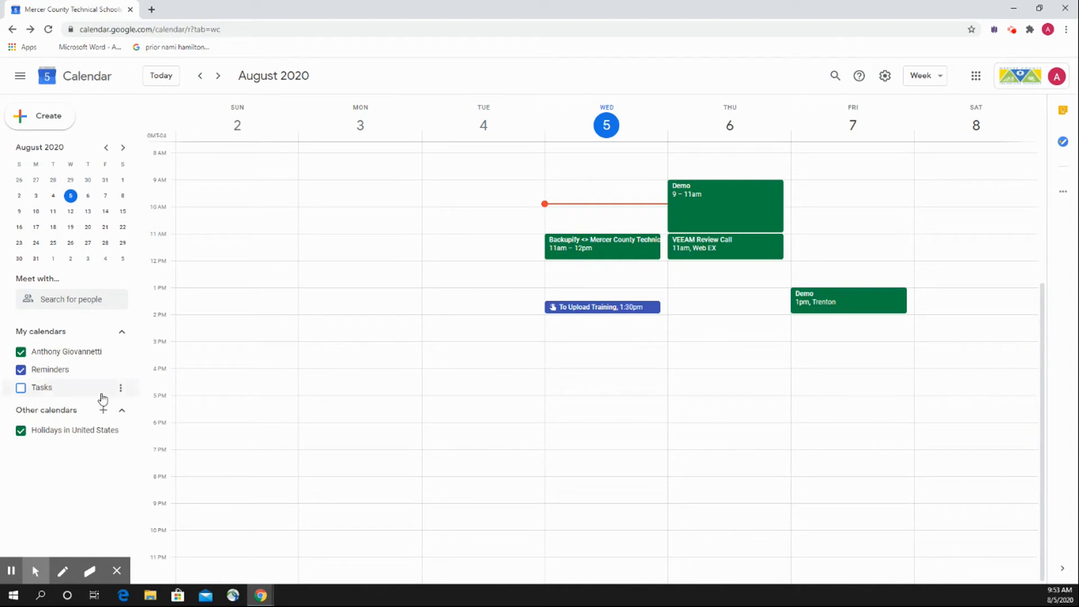
Try light blue as the color of the Reminders calendar, and settle on dark pink instead.
click(120, 369)
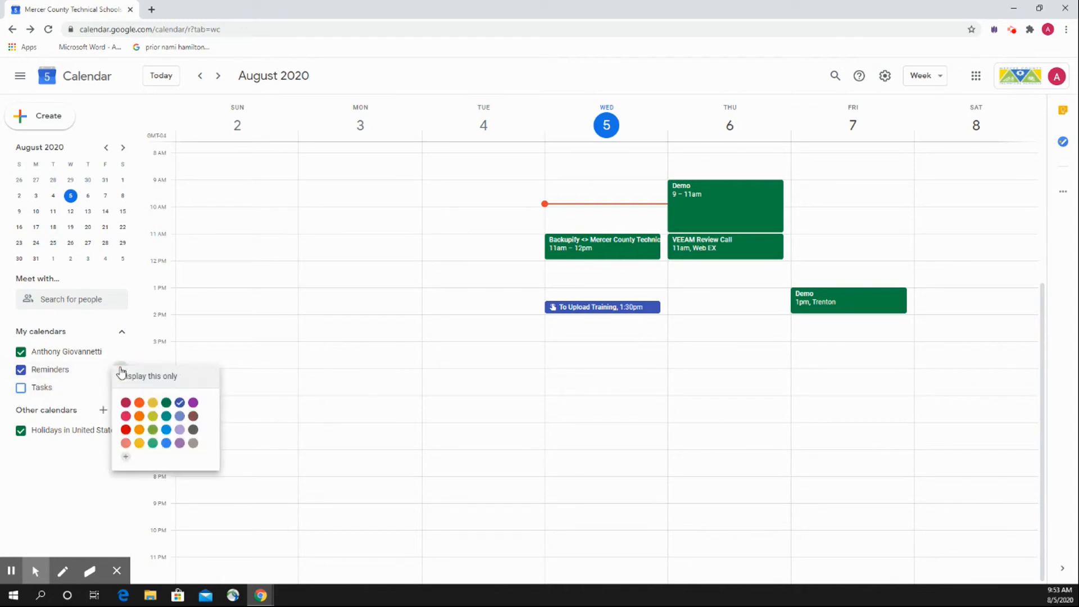
click(166, 431)
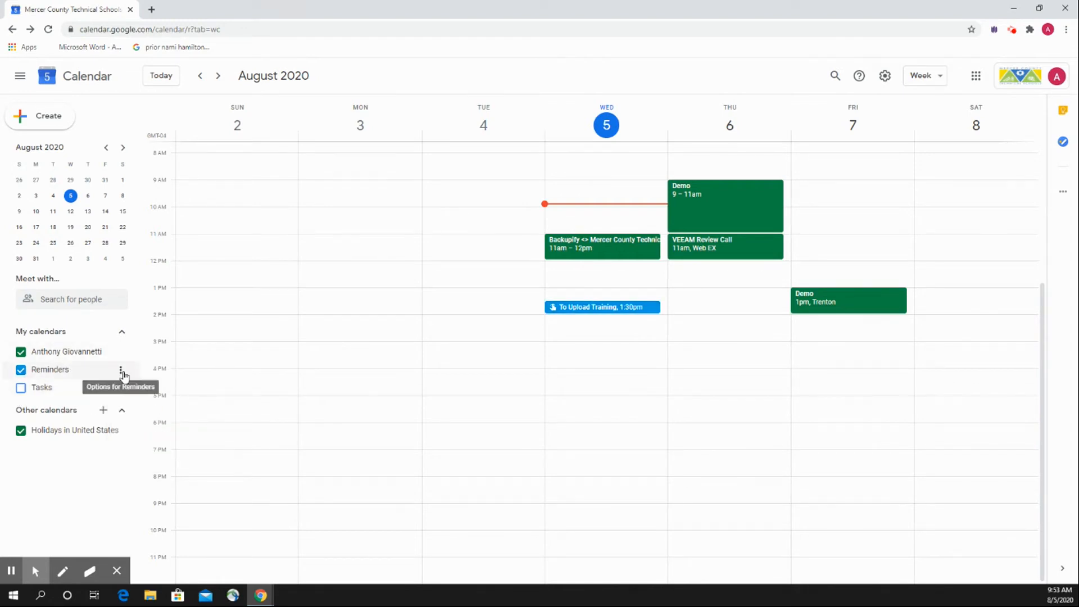
click(122, 370)
click(125, 406)
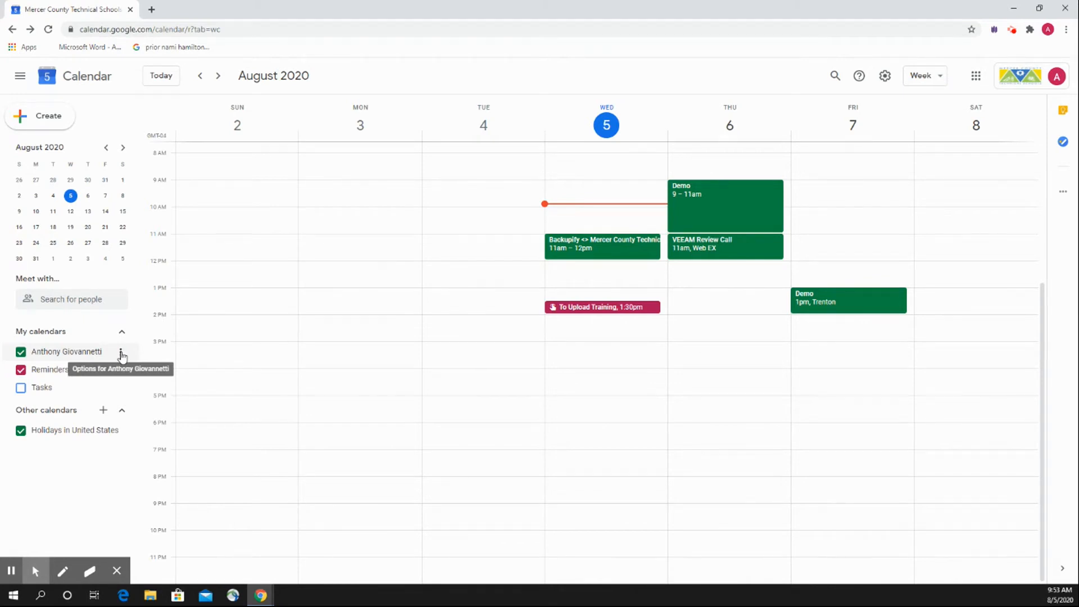
Open the personal calendar's settings and sharing, and review its name, description, access permissions and the people it is shared with.
click(121, 353)
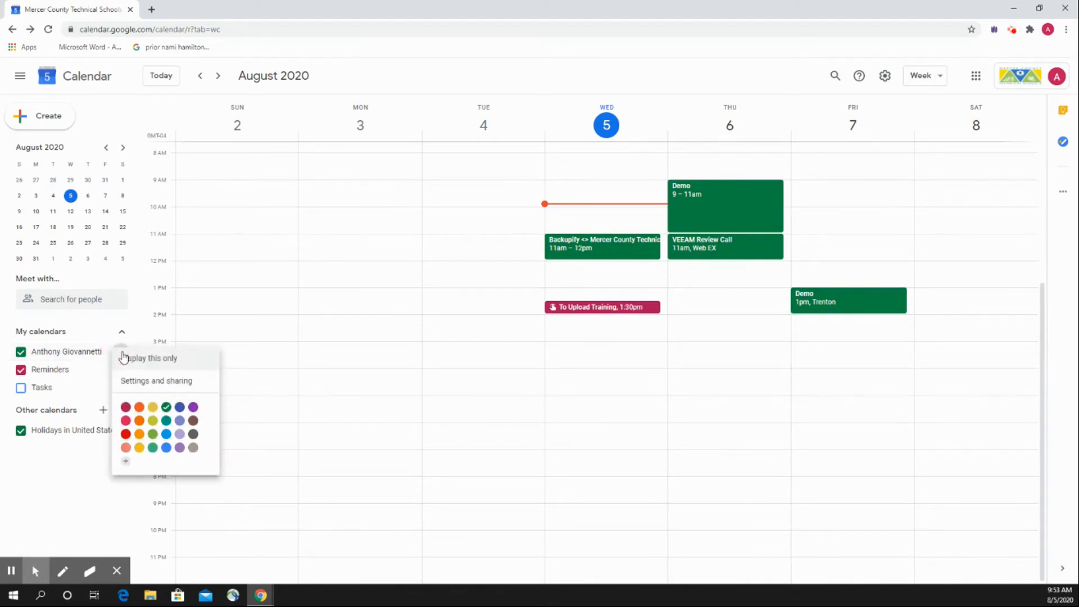
click(158, 382)
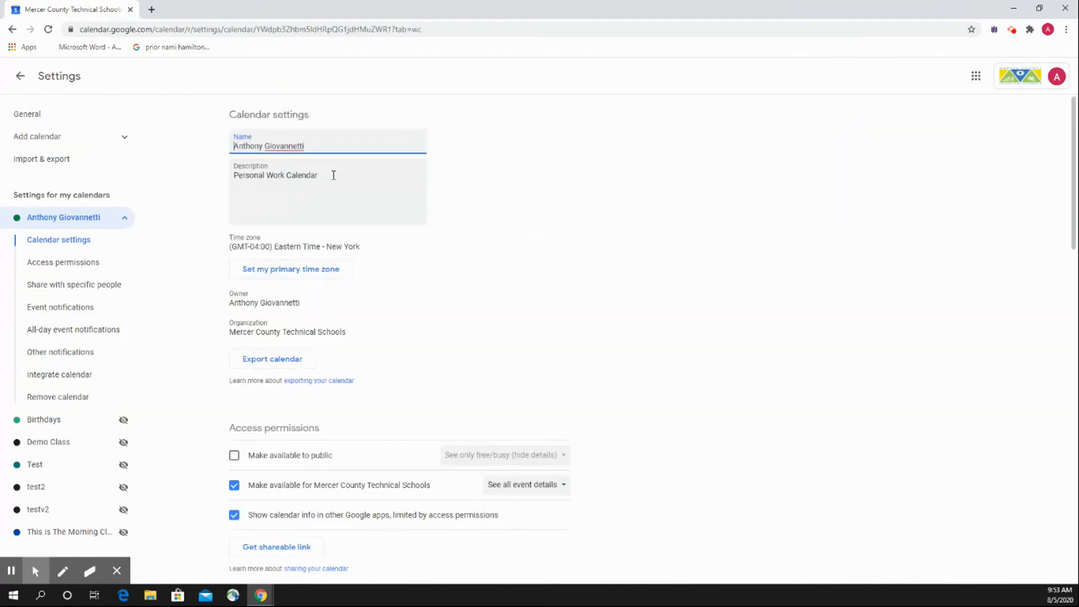
click(333, 175)
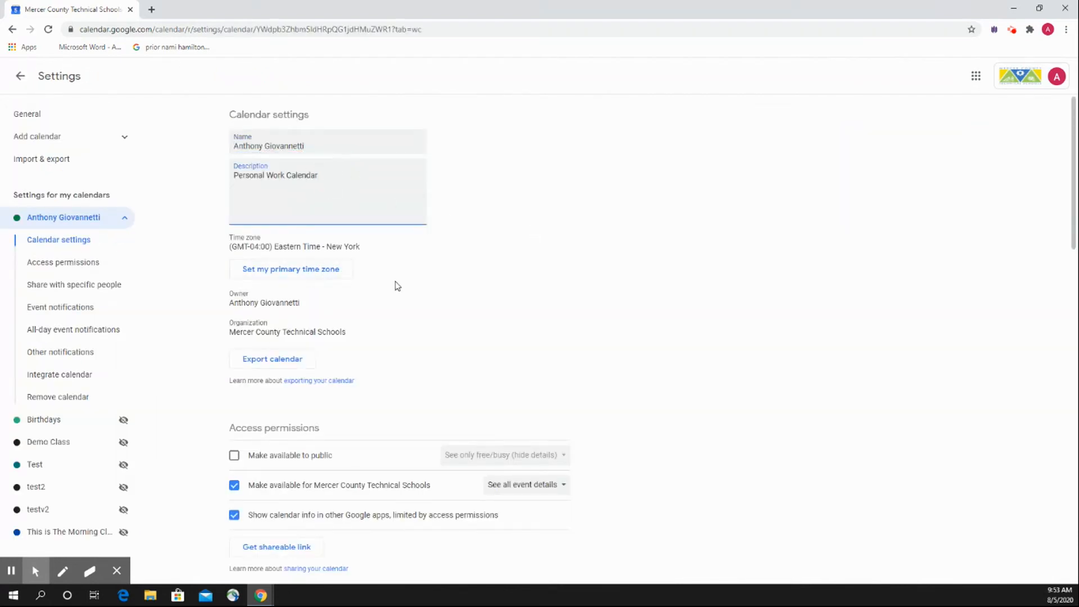
scroll(393, 278, down, 1)
scroll(387, 270, down, 2)
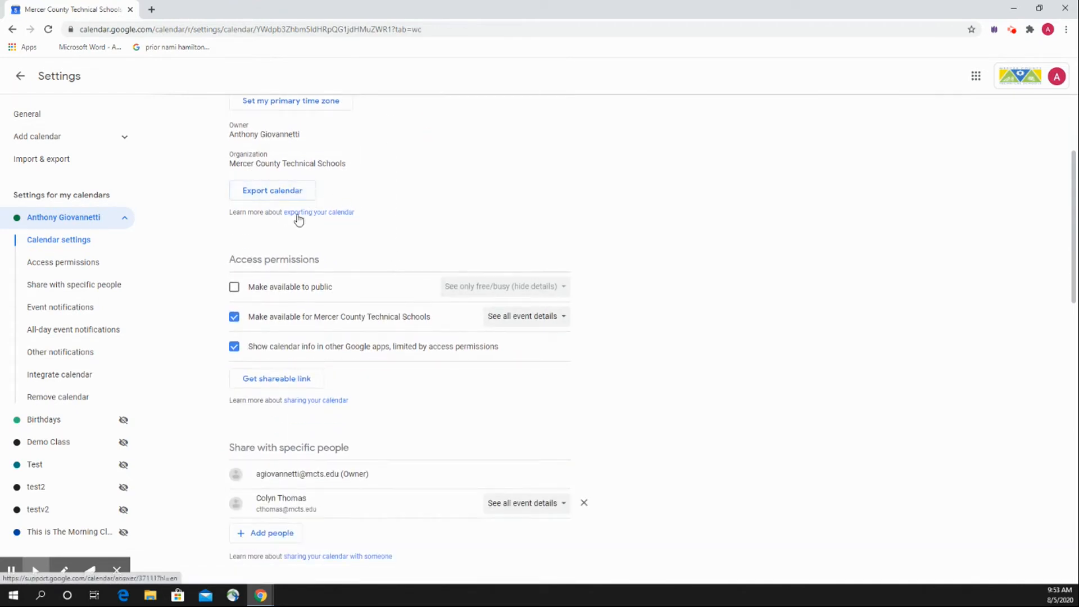
scroll(416, 217, down, 1)
scroll(429, 214, down, 3)
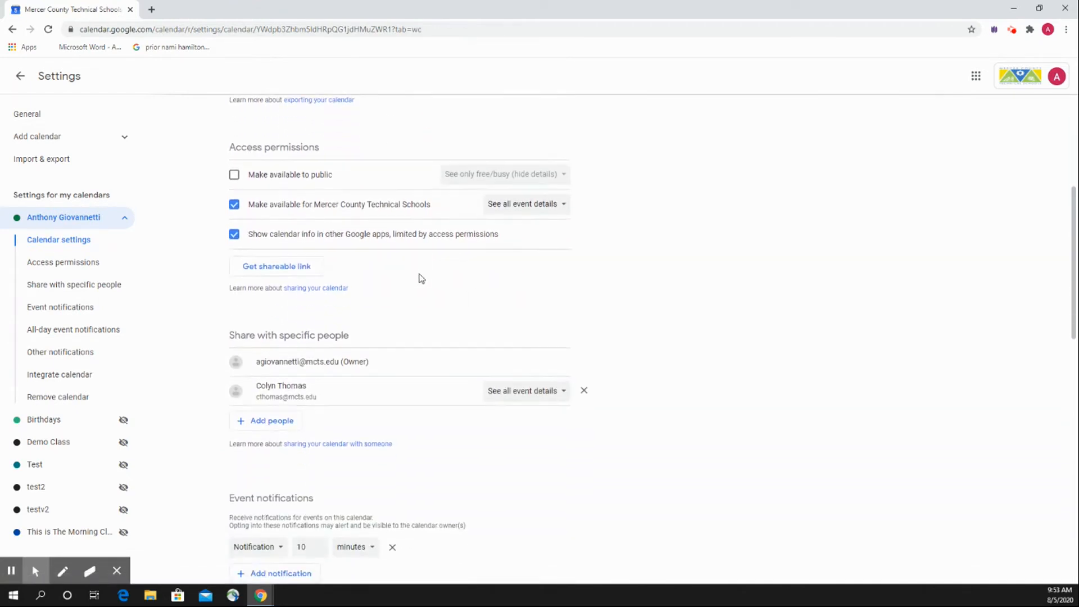
scroll(409, 267, up, 1)
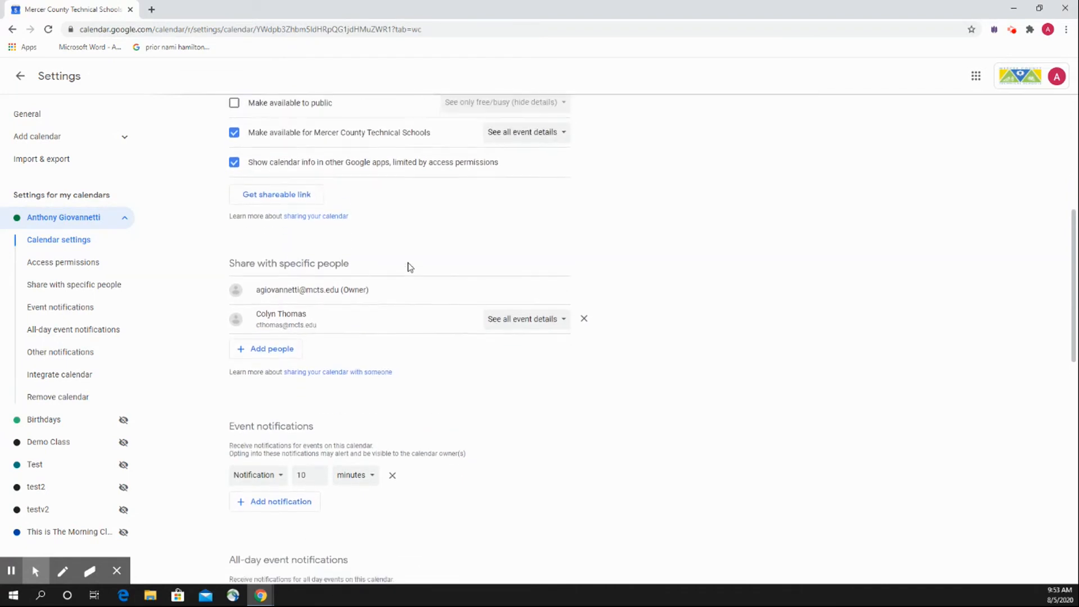
scroll(409, 267, down, 1)
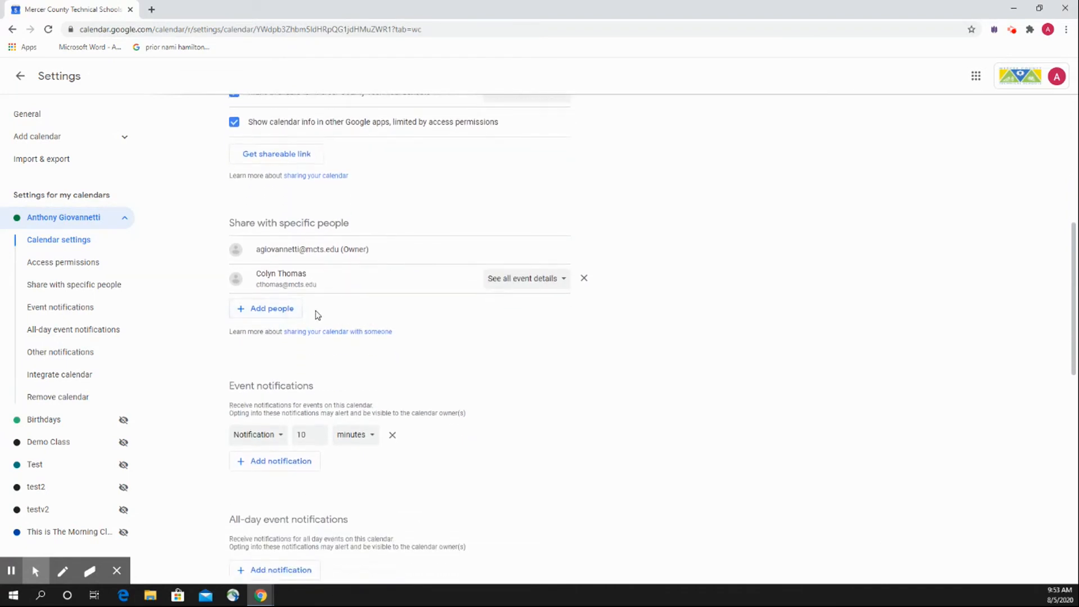
Begin sharing the calendar with Demo Student, view the available permission levels, and cancel without sending the invitation.
click(284, 310)
click(502, 309)
text(demo)
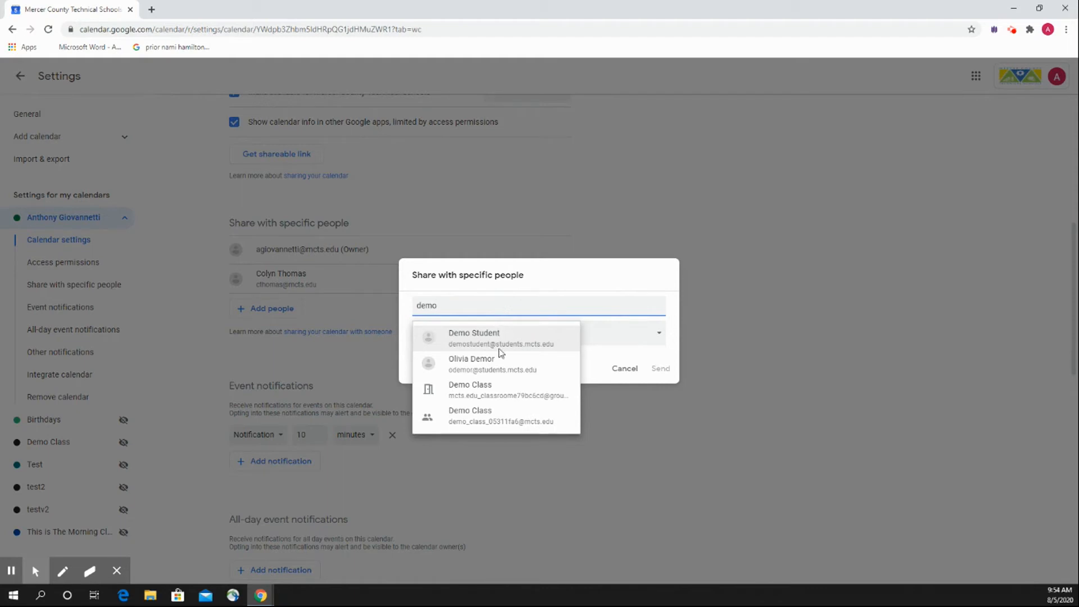
click(500, 338)
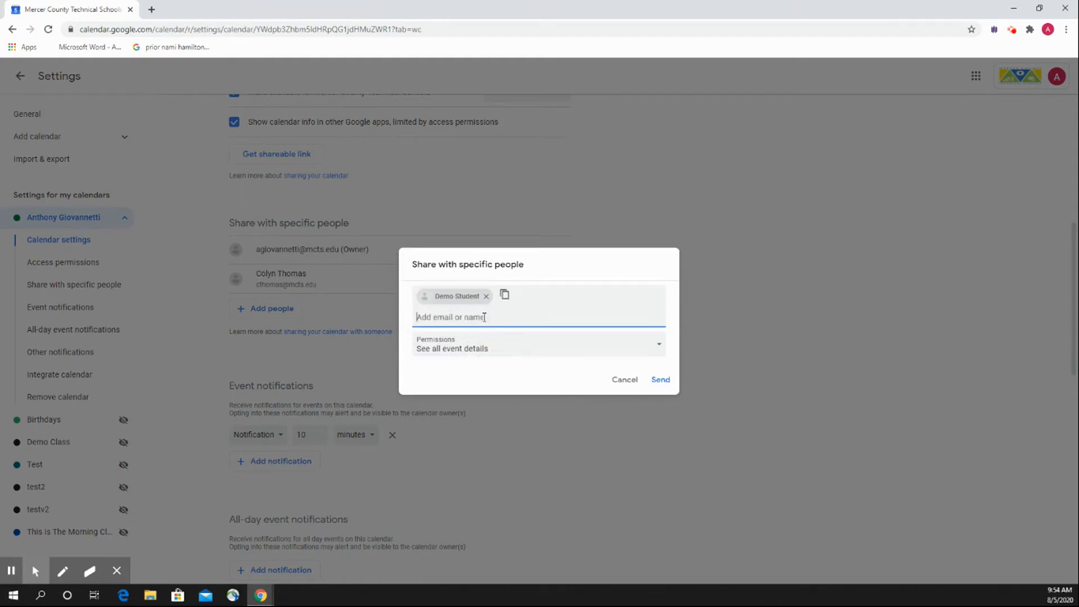
click(495, 348)
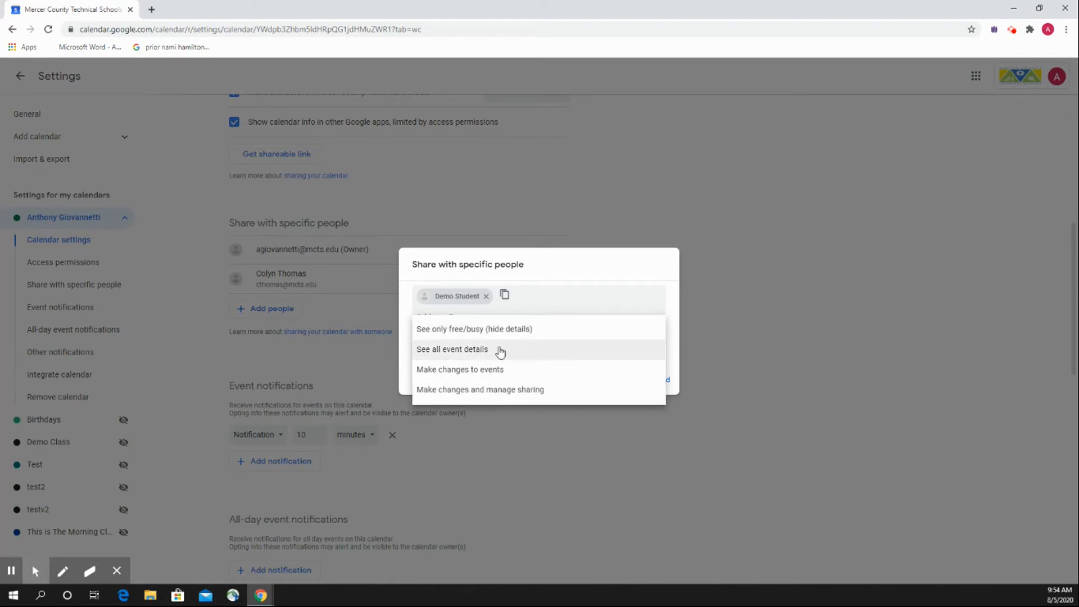
click(406, 346)
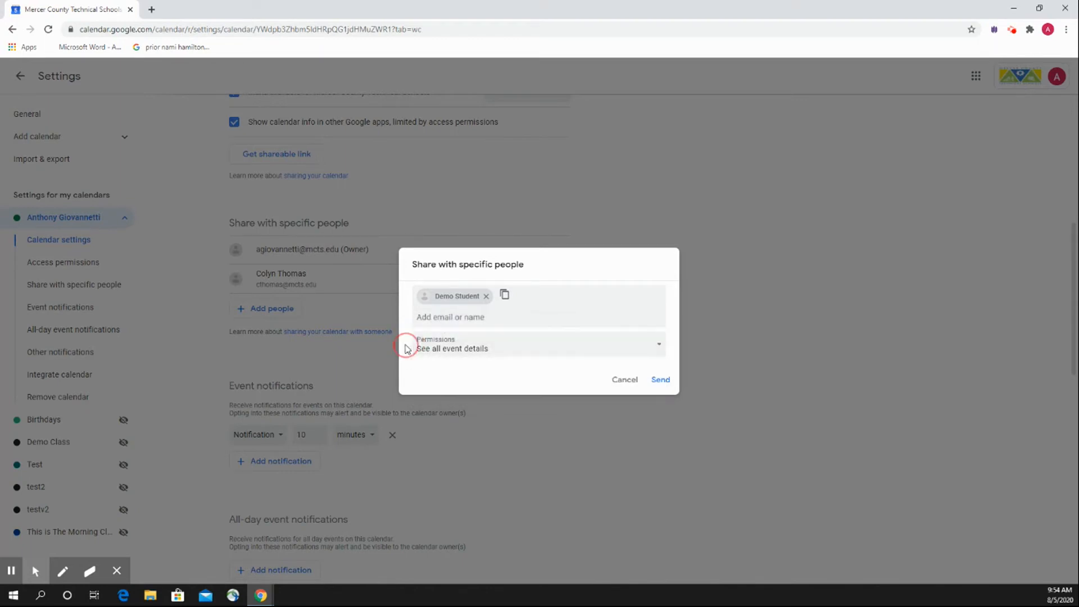
click(630, 383)
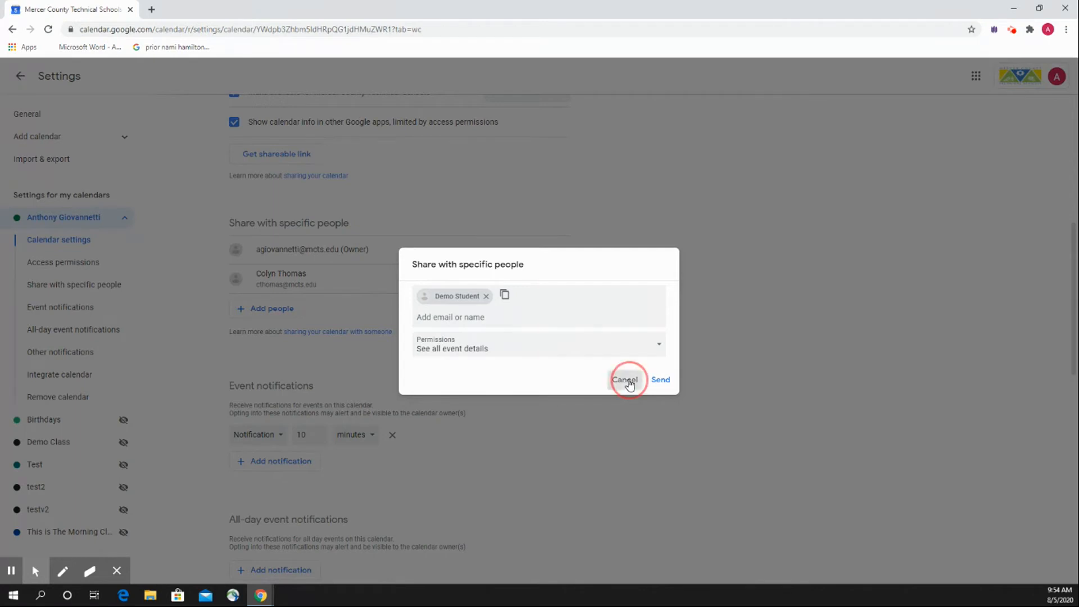
Switch the calendar's event notification type to Email and back to Notification, and view the time units without picking another.
scroll(492, 400, down, 1)
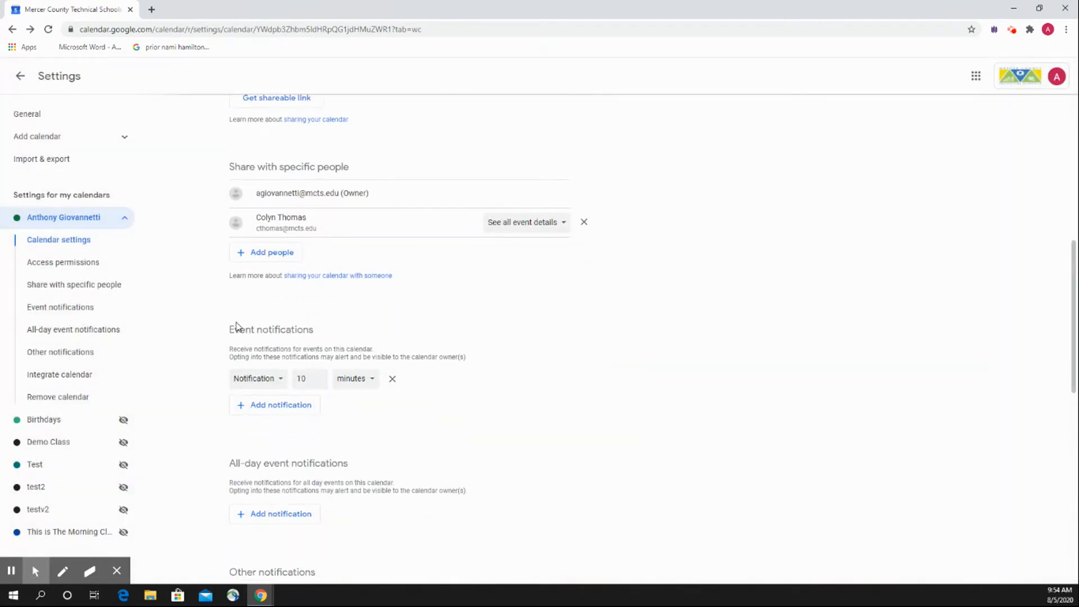
scroll(360, 355, down, 1)
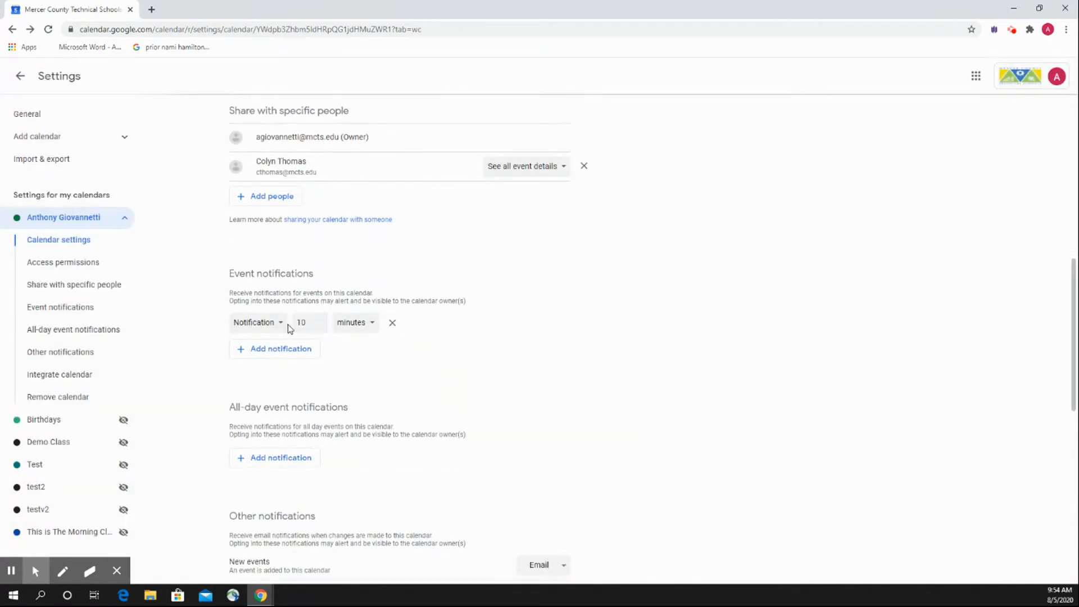
click(282, 326)
click(282, 328)
click(284, 327)
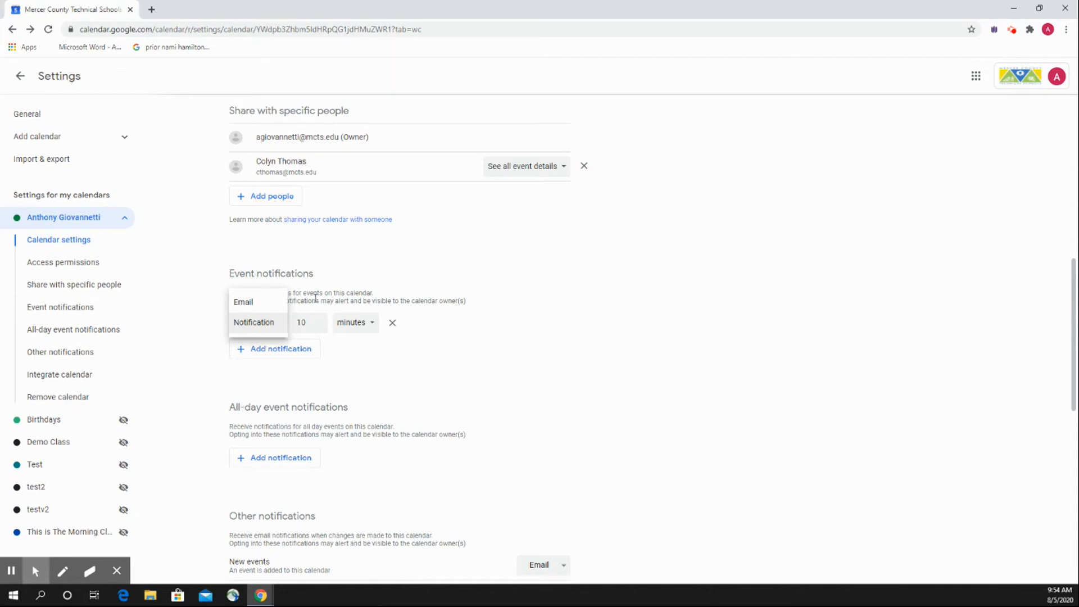
click(282, 329)
click(282, 323)
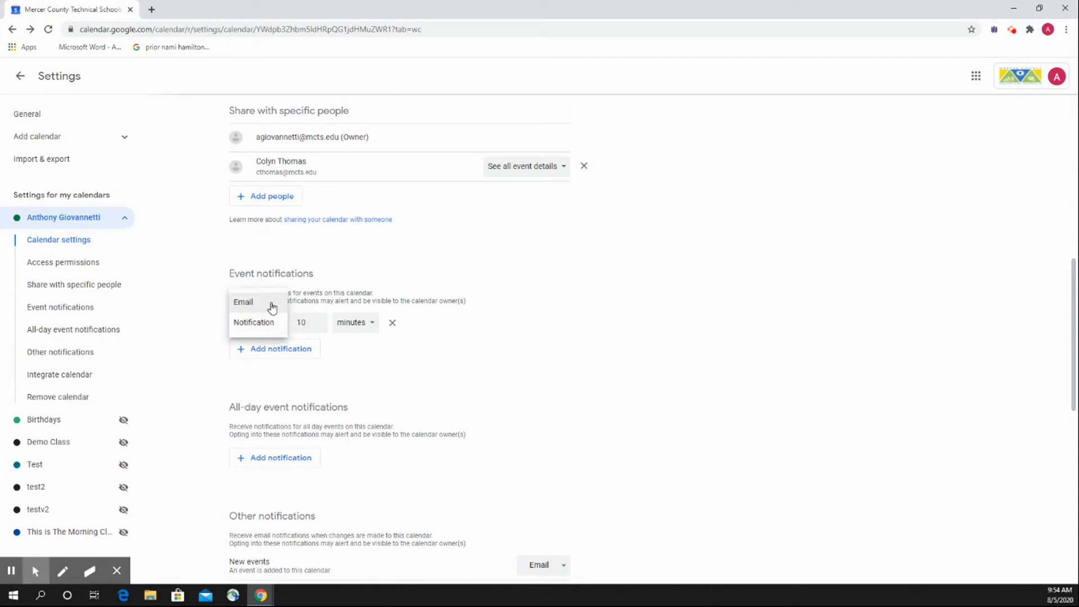
click(274, 303)
click(265, 329)
click(266, 344)
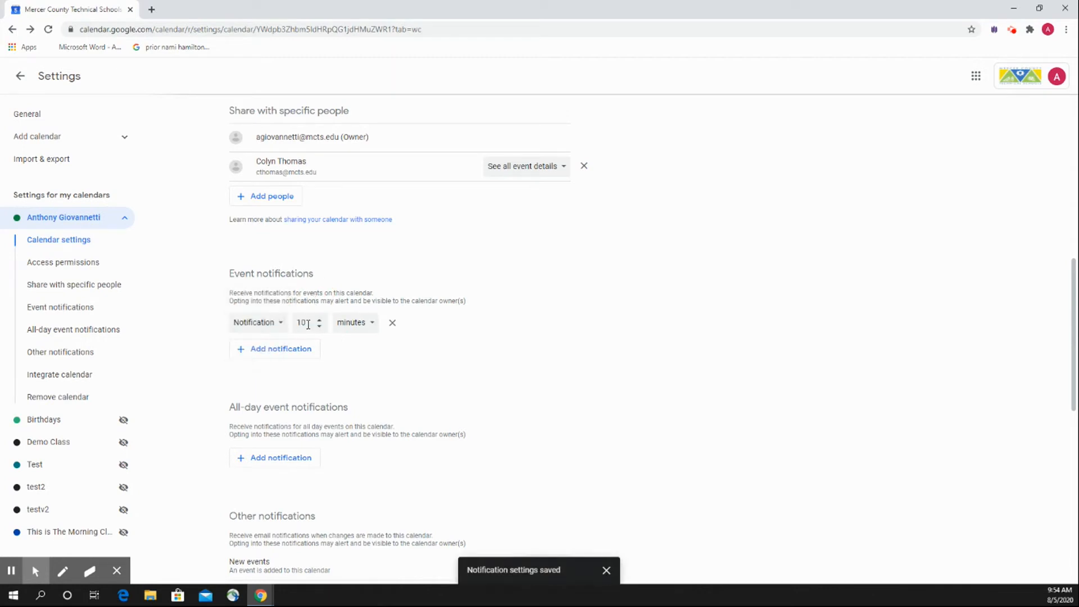
click(354, 322)
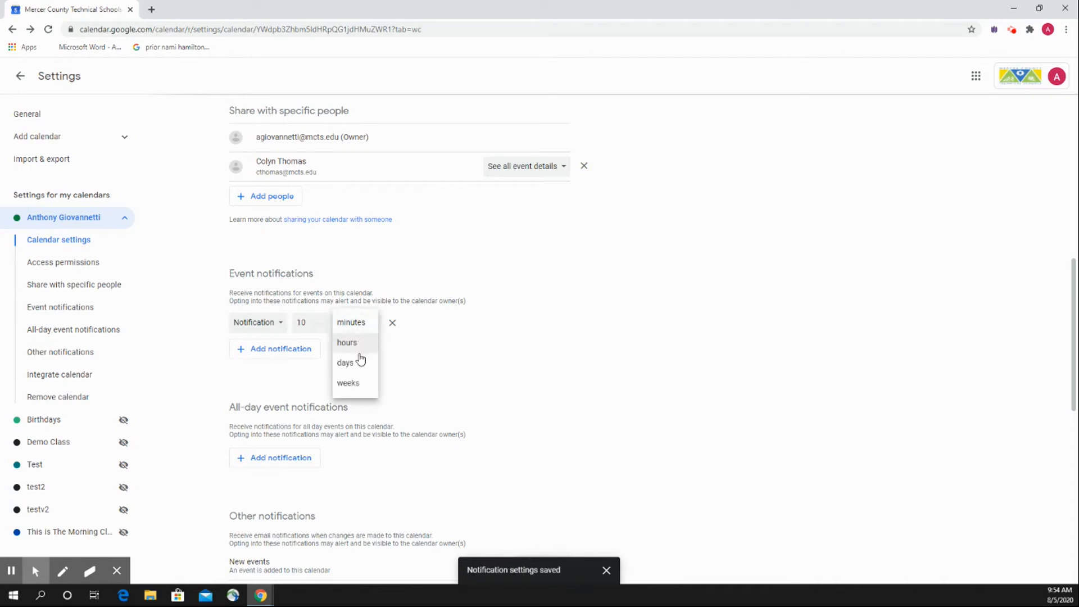
click(332, 290)
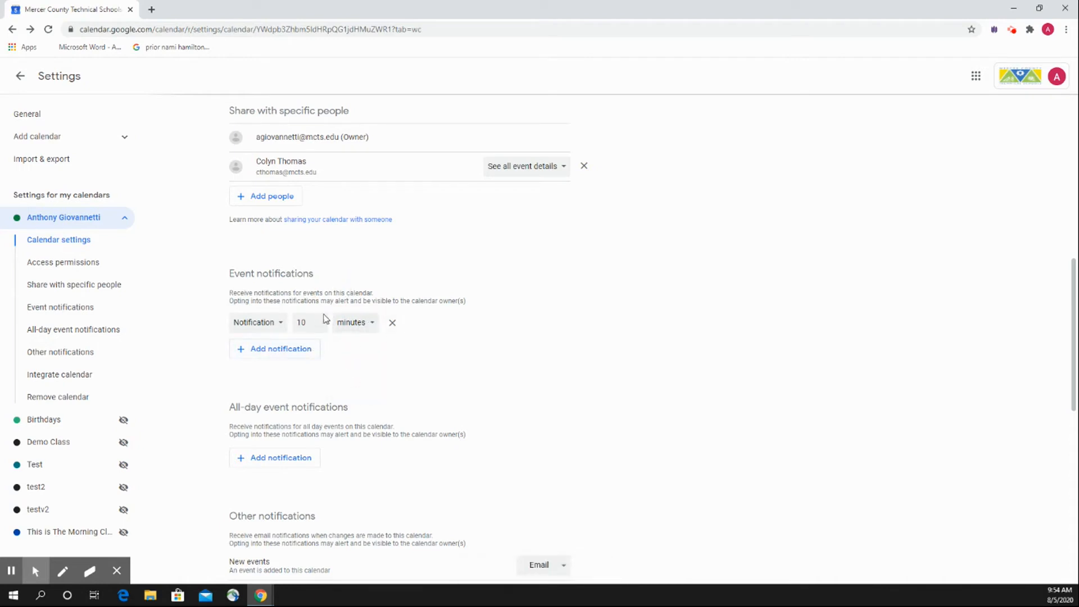
Review the Other notifications options, including those for changed events, and the Integrate and Remove calendar sections, and return to the calendar.
scroll(360, 369, down, 6)
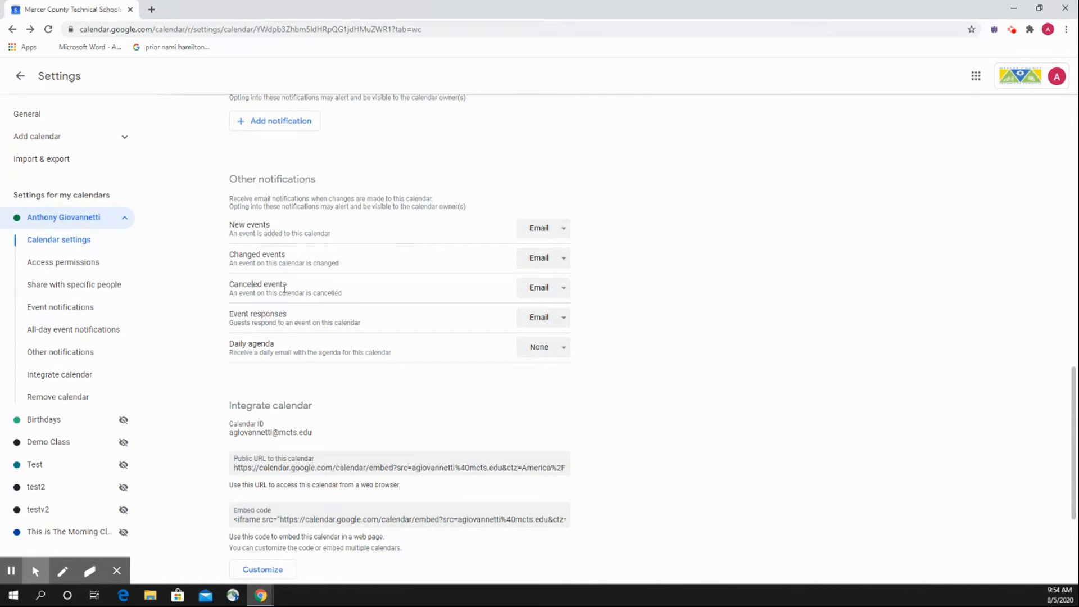
click(551, 260)
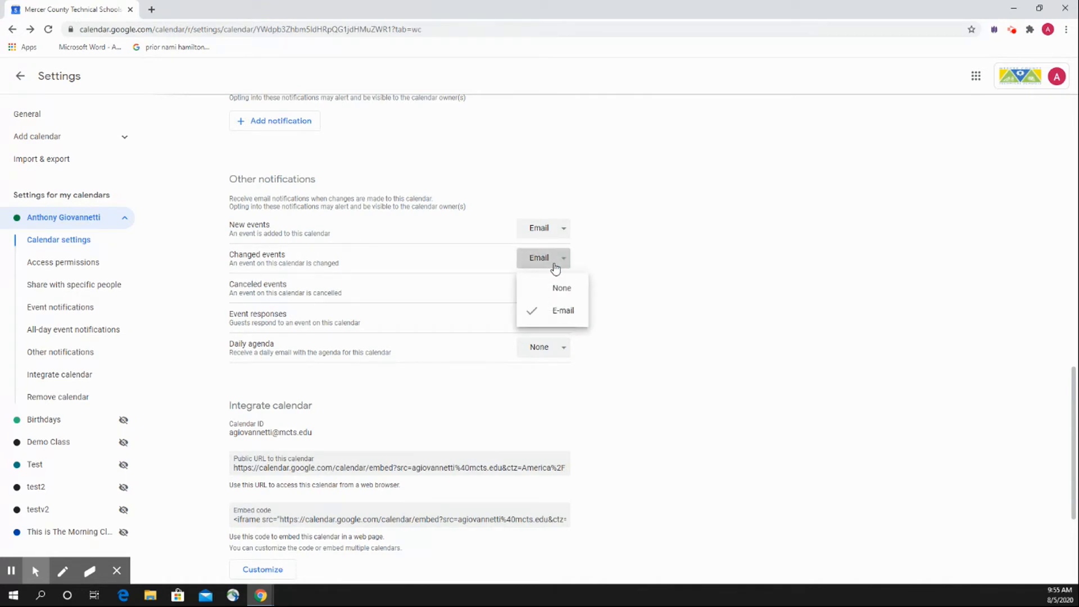
click(555, 242)
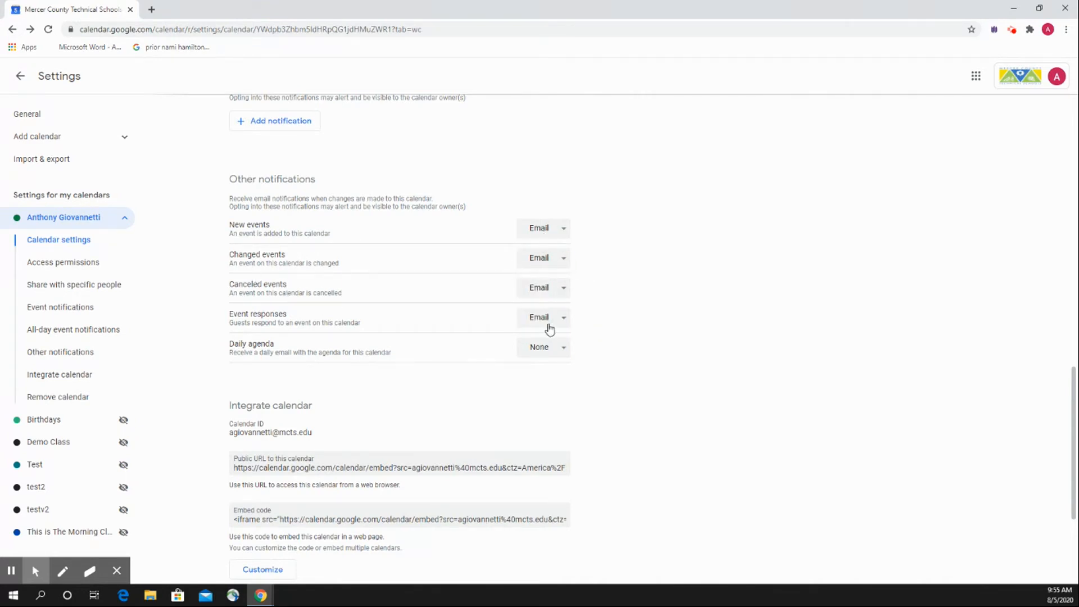
scroll(324, 381, down, 1)
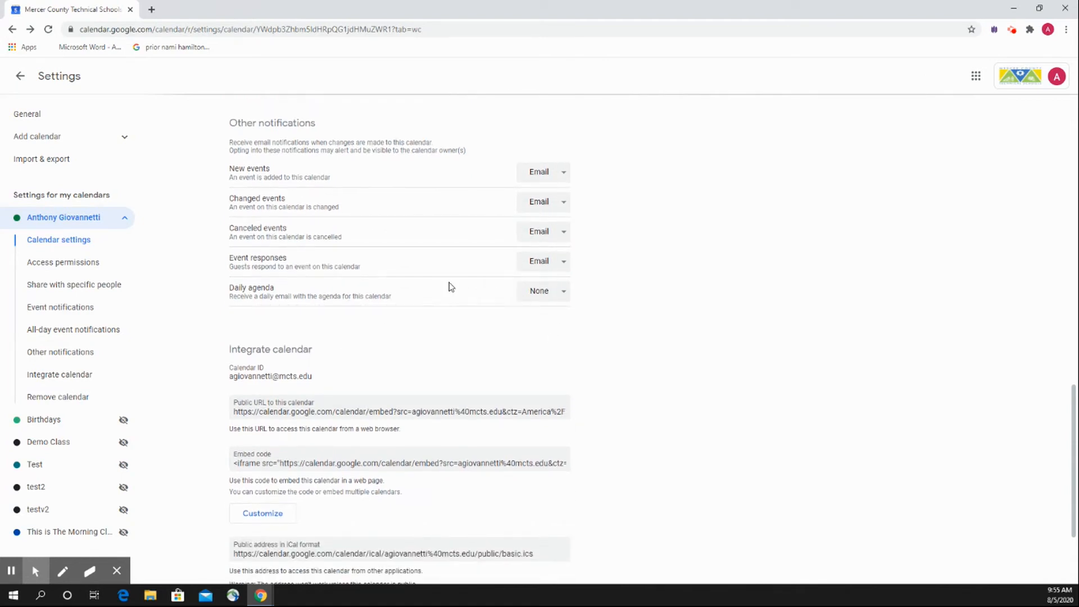
scroll(416, 287, down, 3)
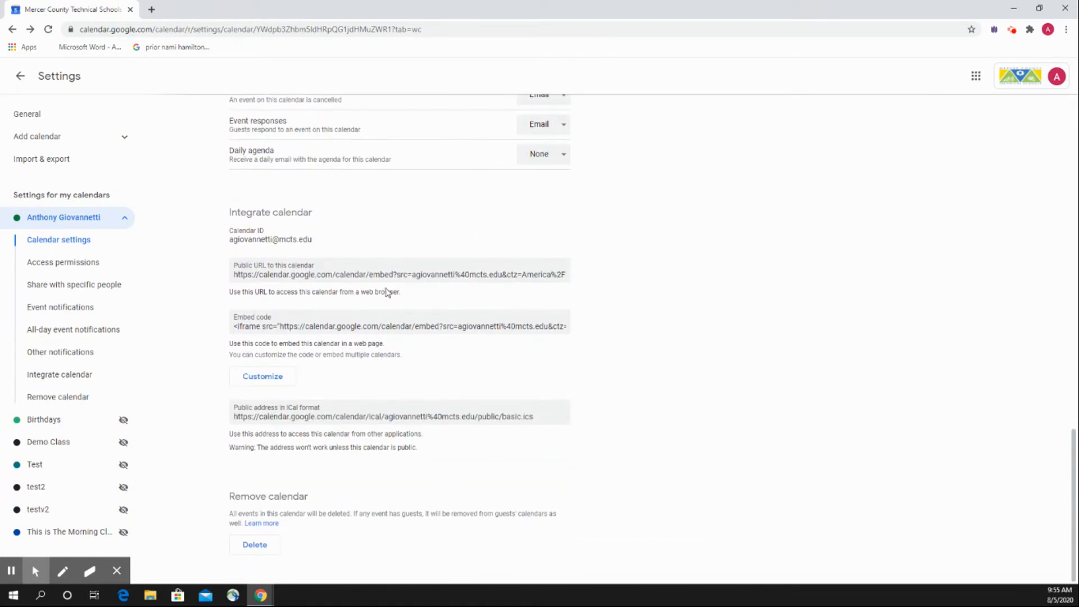
scroll(328, 416, up, 20)
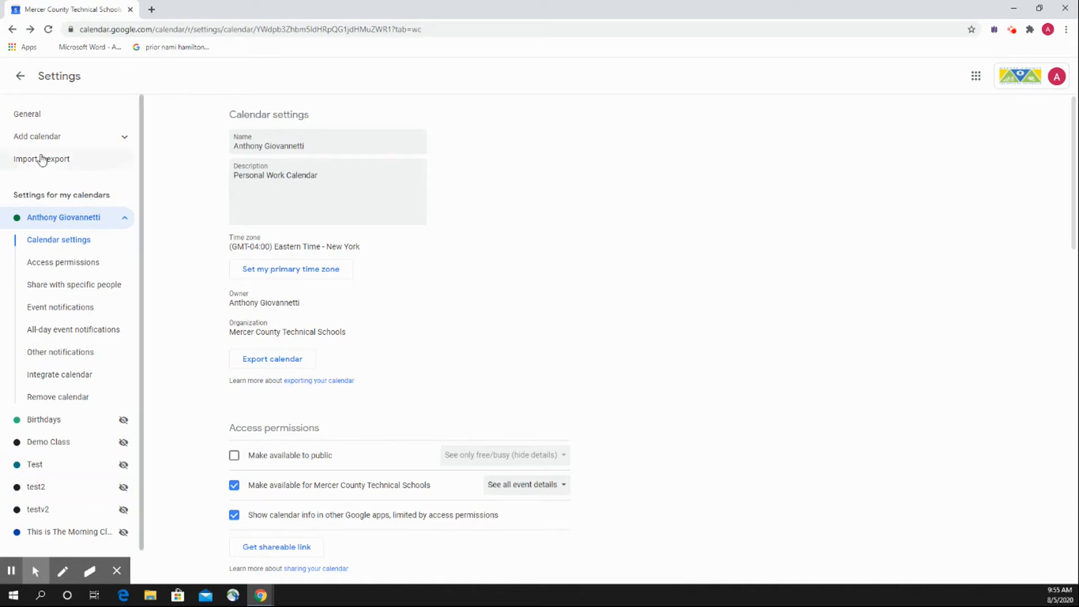
click(20, 75)
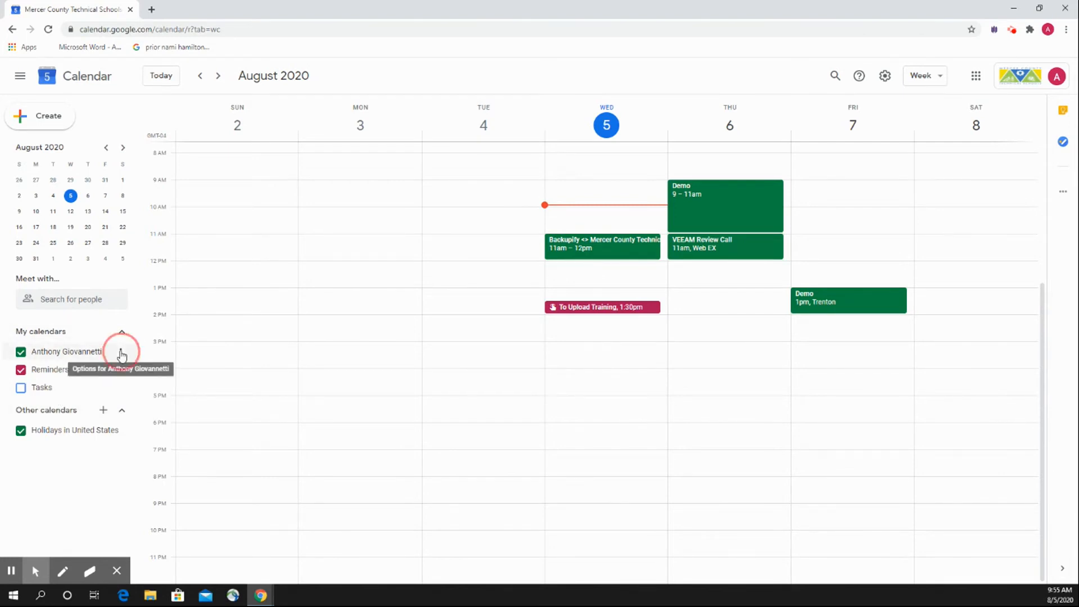
Make the hidden Demo Class calendar visible in the calendar list through the calendar settings, and return to the week view.
click(121, 356)
click(150, 382)
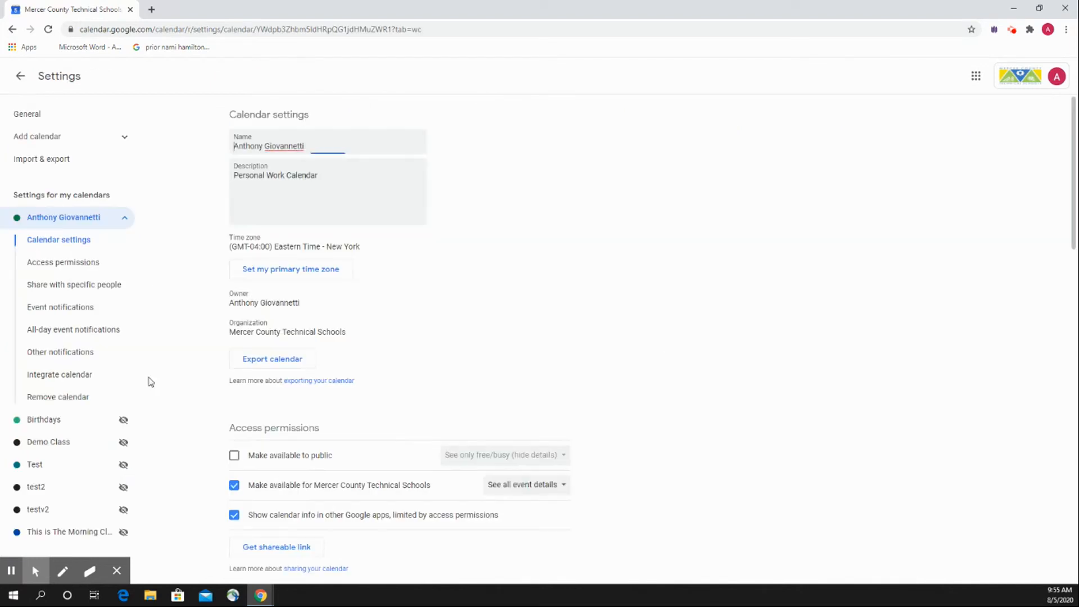
scroll(150, 382, down, 1)
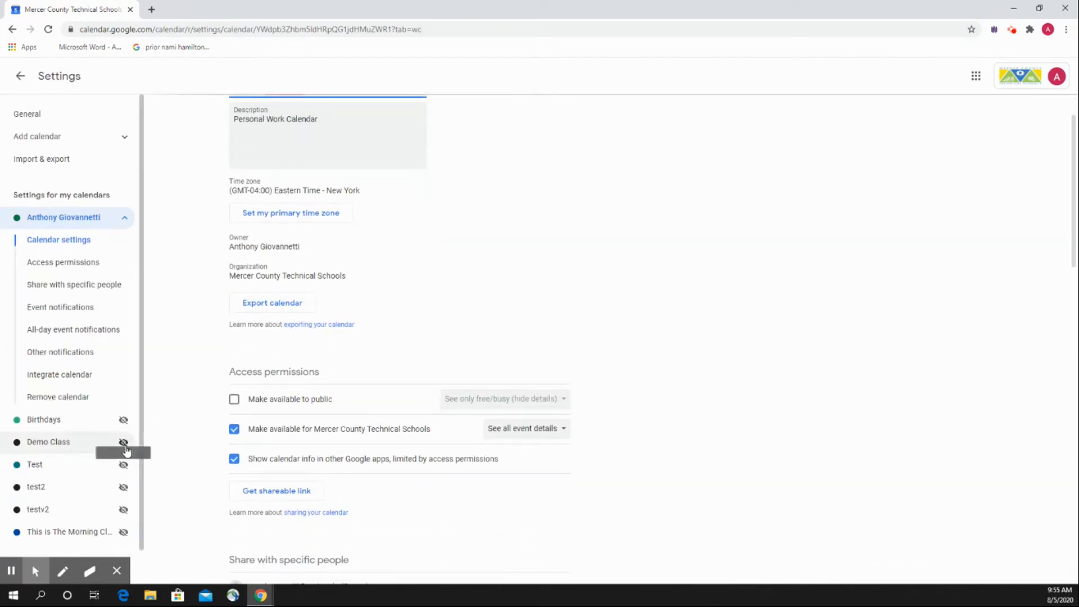
click(123, 443)
scroll(180, 403, up, 3)
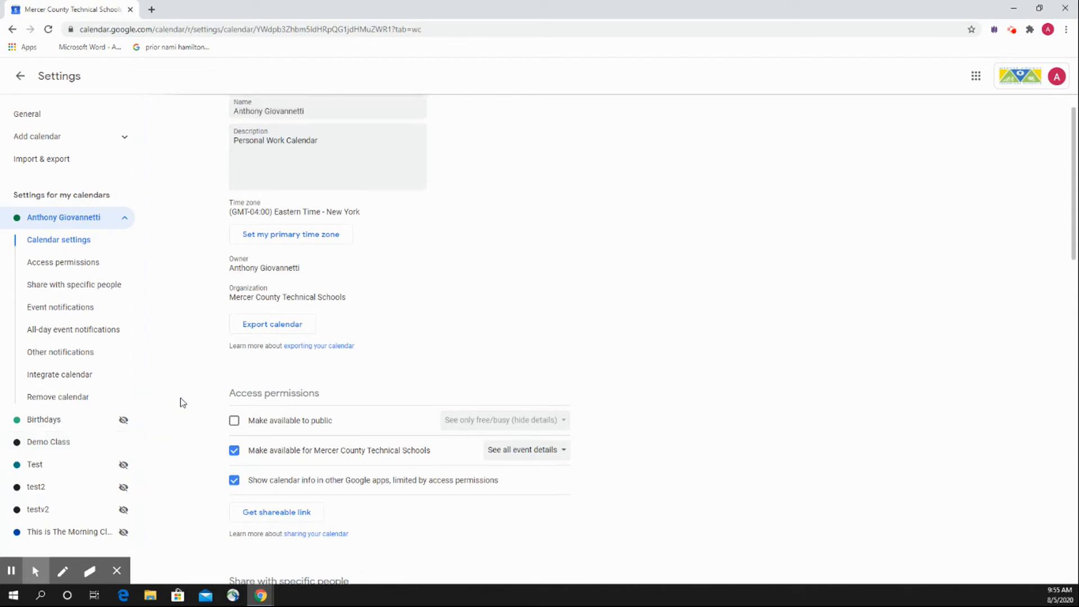
click(20, 76)
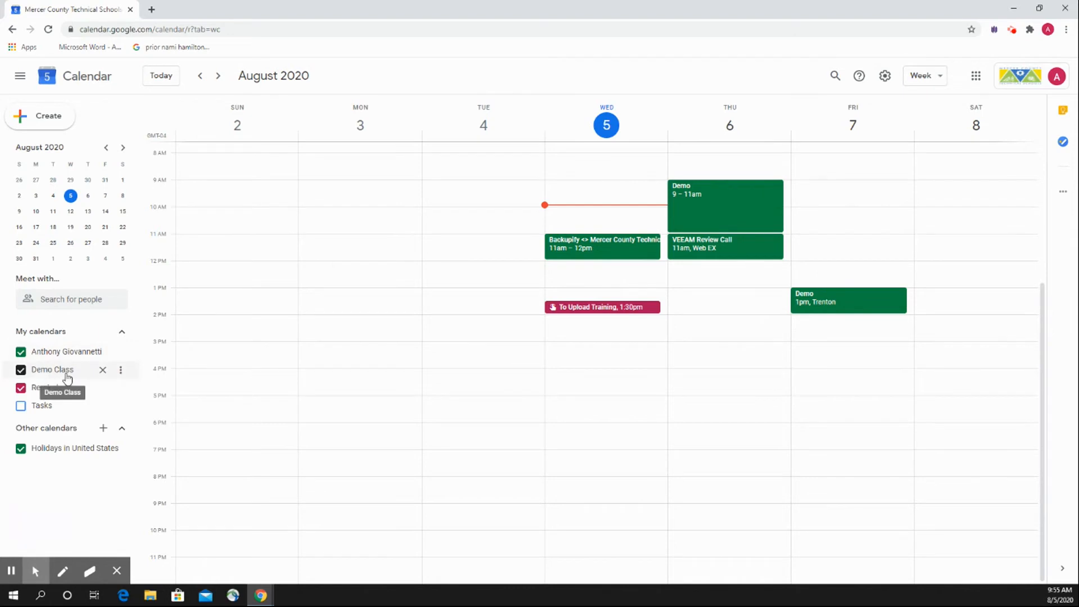
Change the Demo Class calendar's color to yellow.
click(120, 370)
click(164, 451)
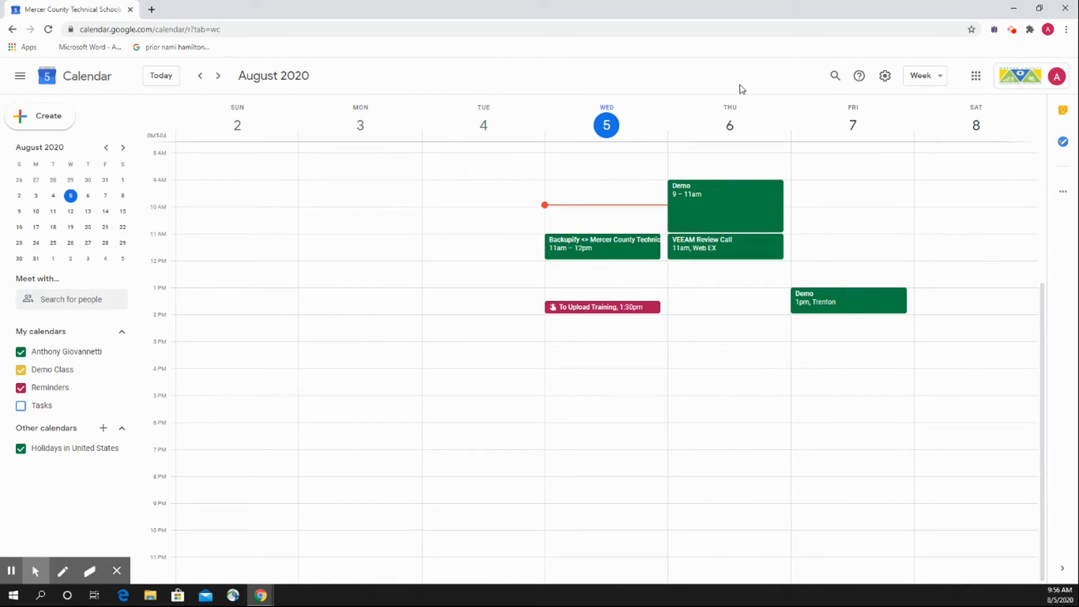
click(1012, 31)
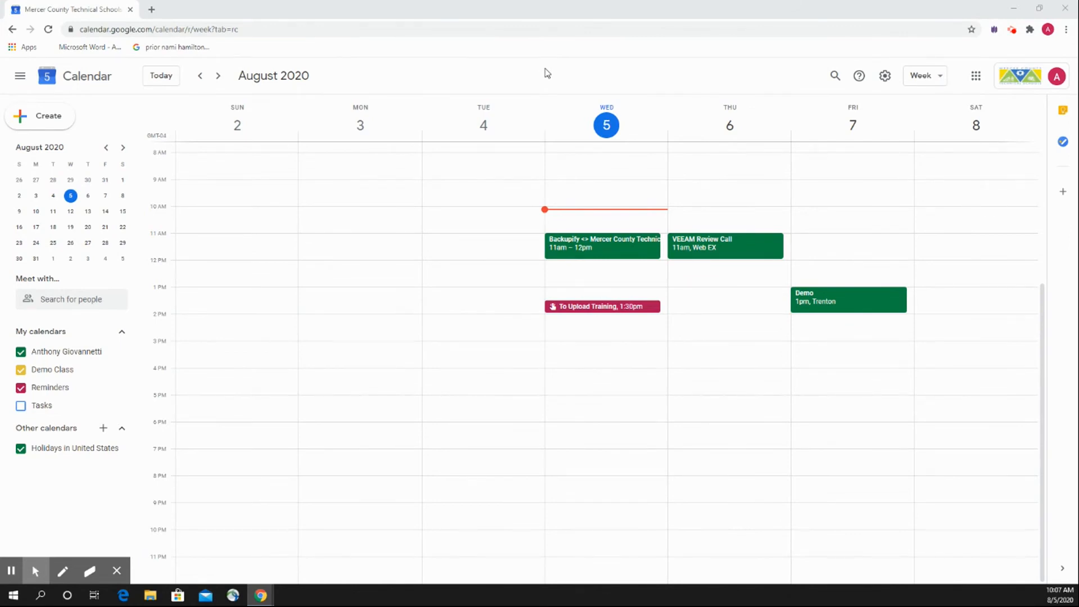
Launch Google Calendar from the Google apps and show the week containing Wednesday, August 12, 2020.
click(975, 76)
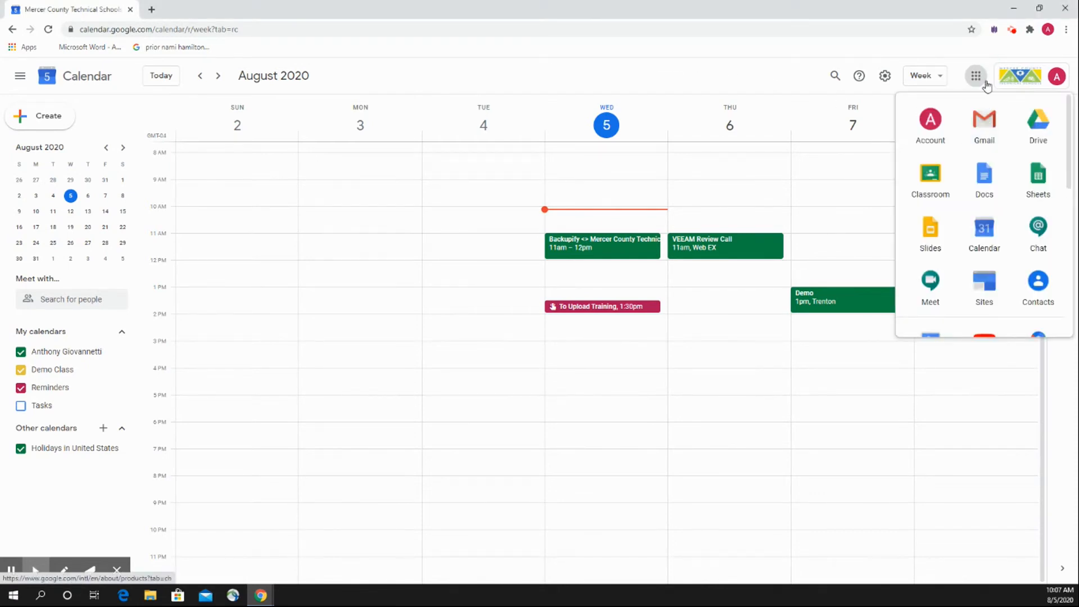
click(984, 231)
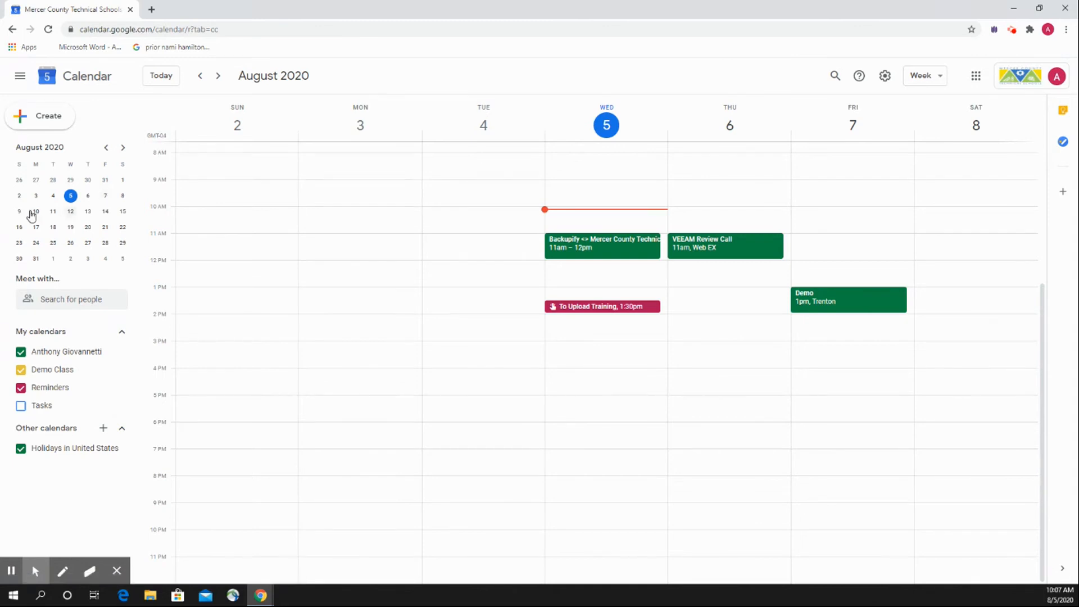
click(70, 212)
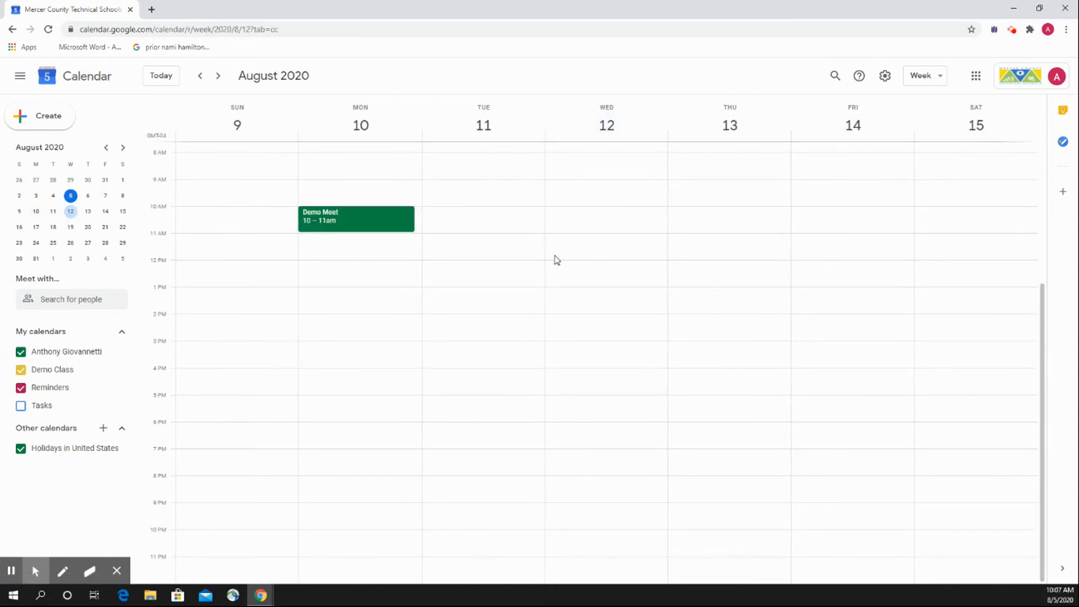
Create an event titled Demo Meeting on Wednesday, August 12, from 11:00am to 12:00pm.
click(608, 237)
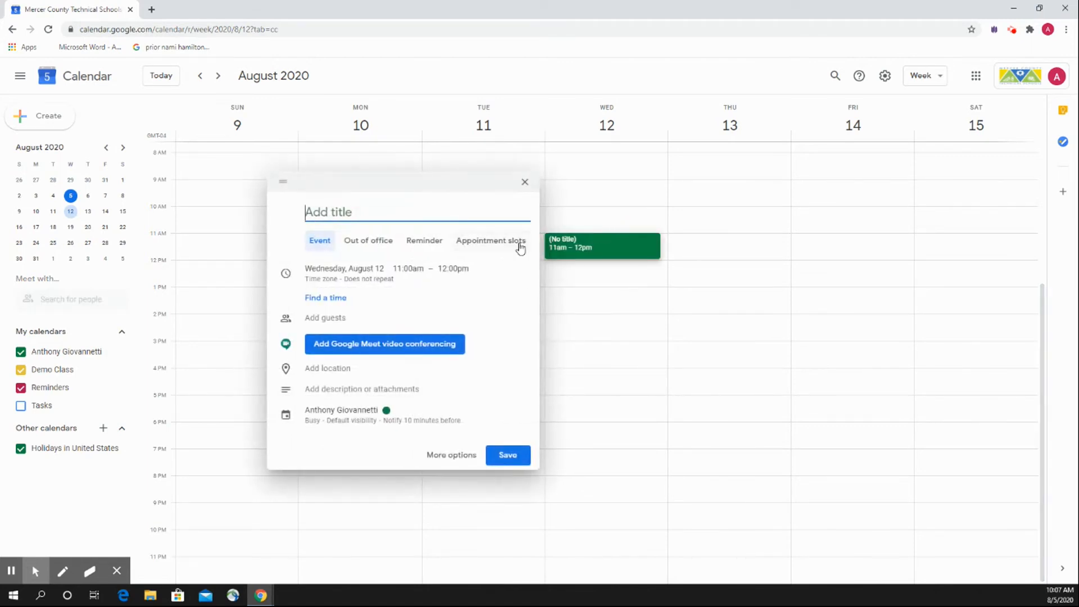
text(Demo Me)
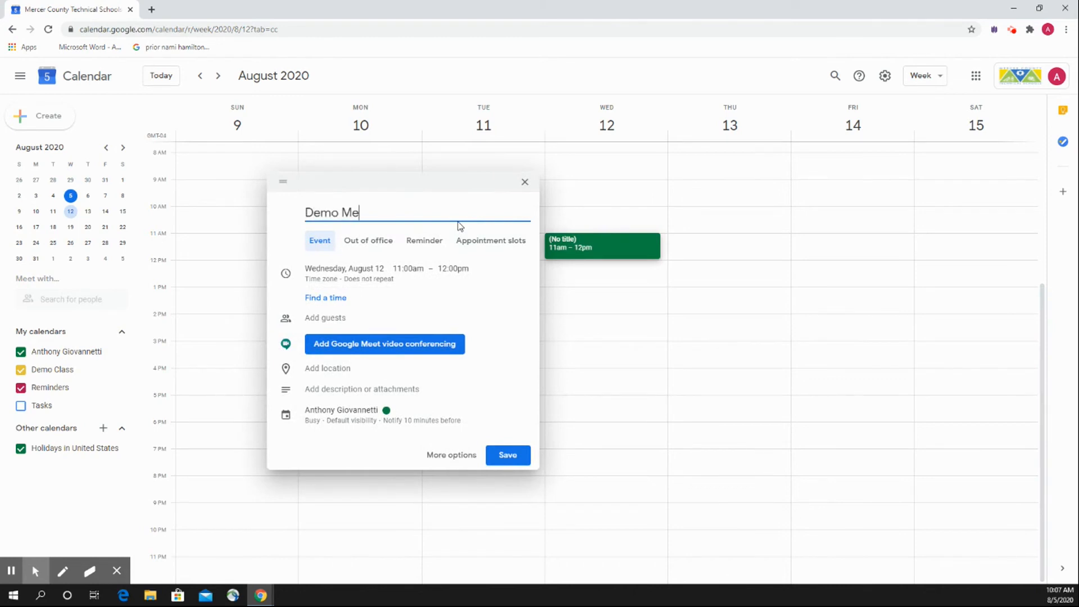
text(eting)
click(284, 228)
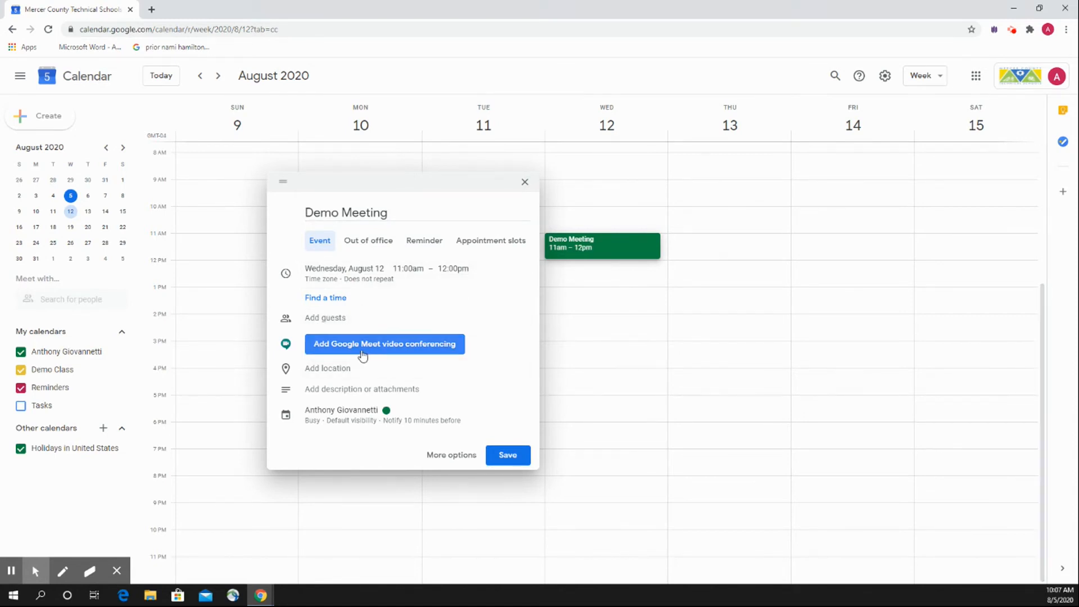
Add Google Meet video conferencing to the event with its details expanded, and add Demo Student as a guest.
click(403, 352)
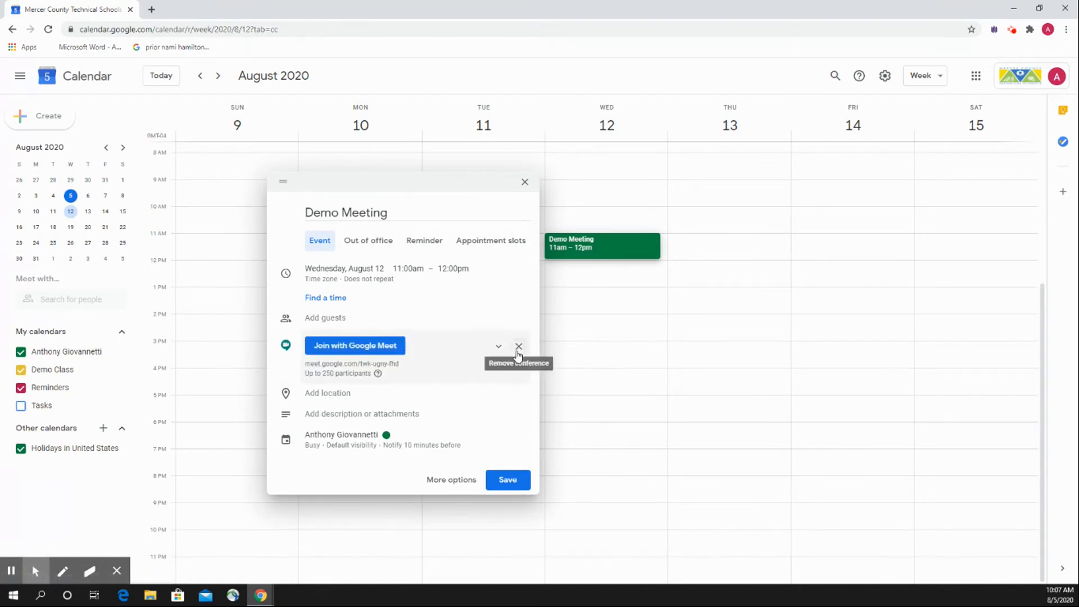
click(499, 353)
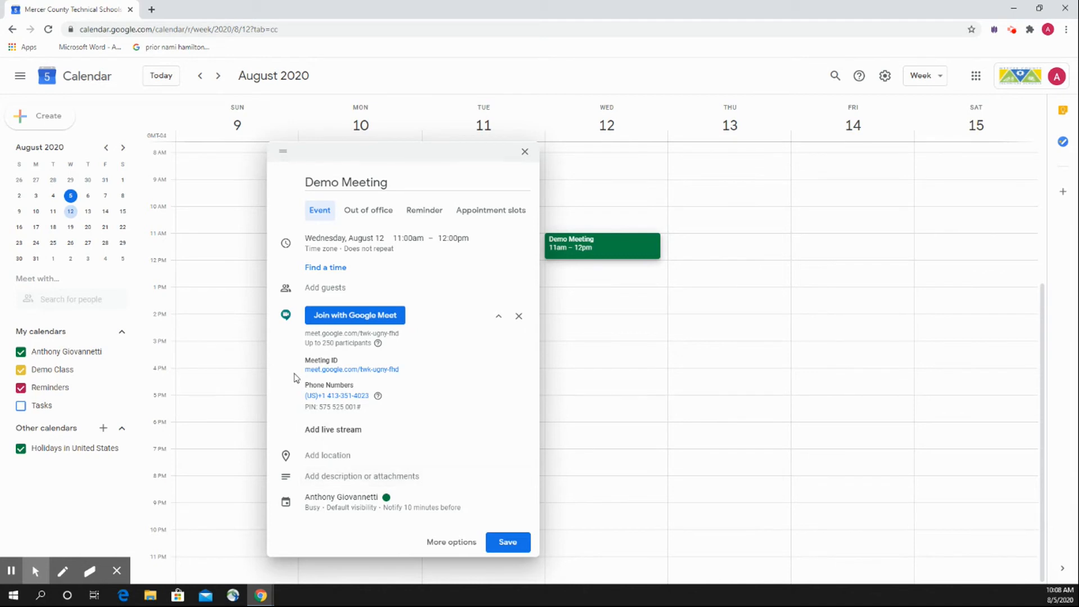
click(336, 289)
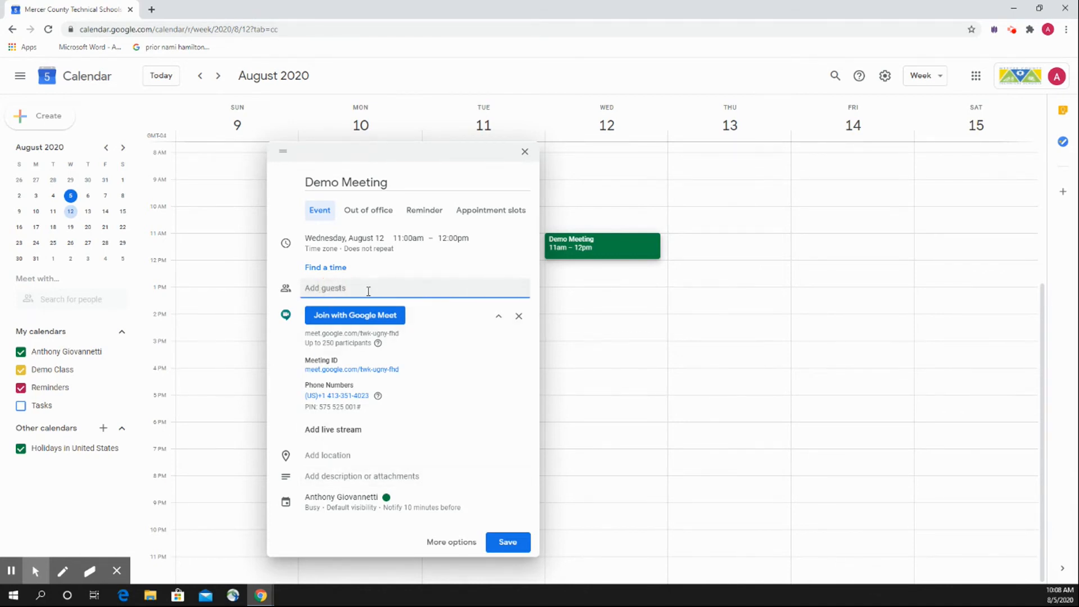
text(demo)
click(368, 320)
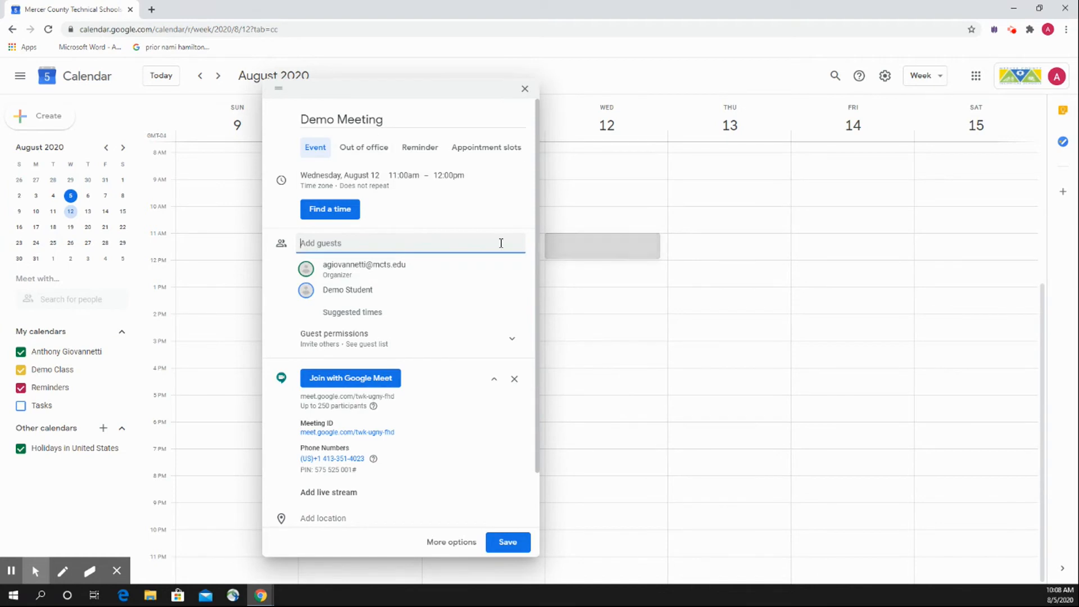
Save Demo Meeting and send the invitation emails to its guests, staying on the calendar page.
scroll(417, 281, down, 1)
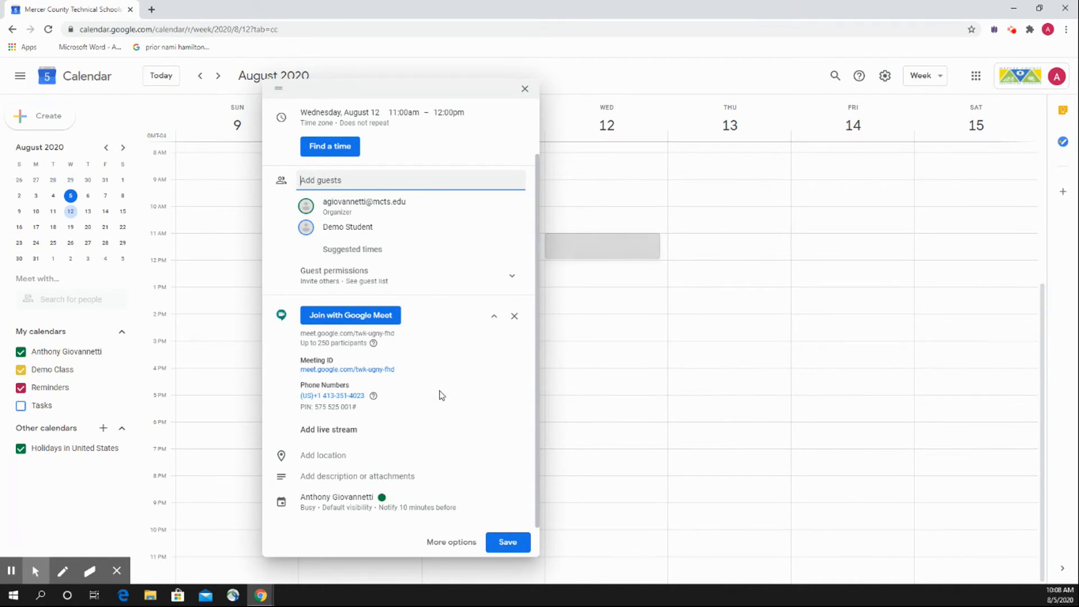
click(514, 550)
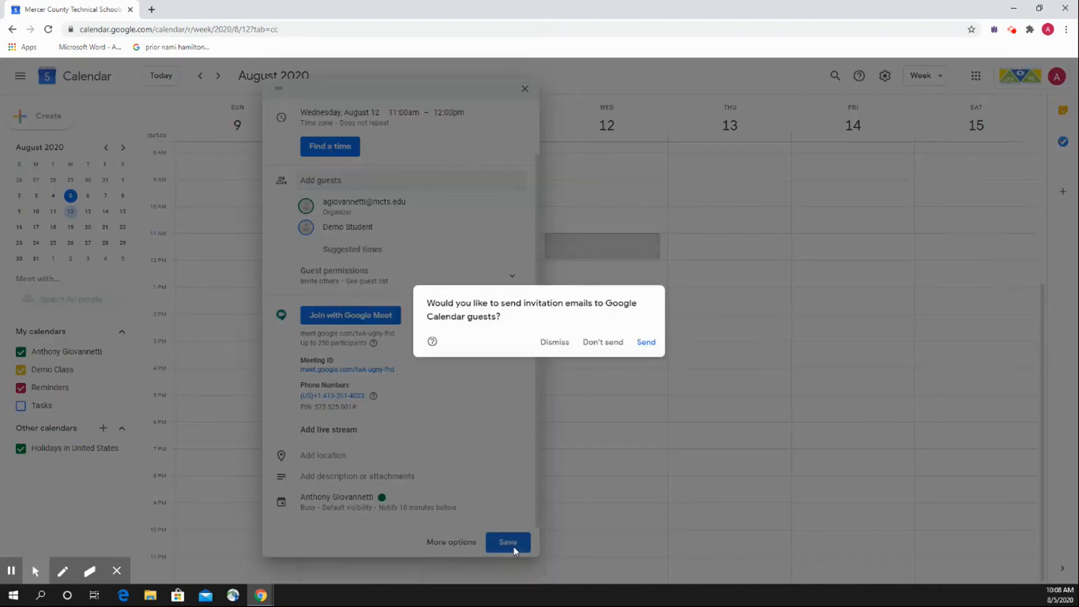
click(645, 344)
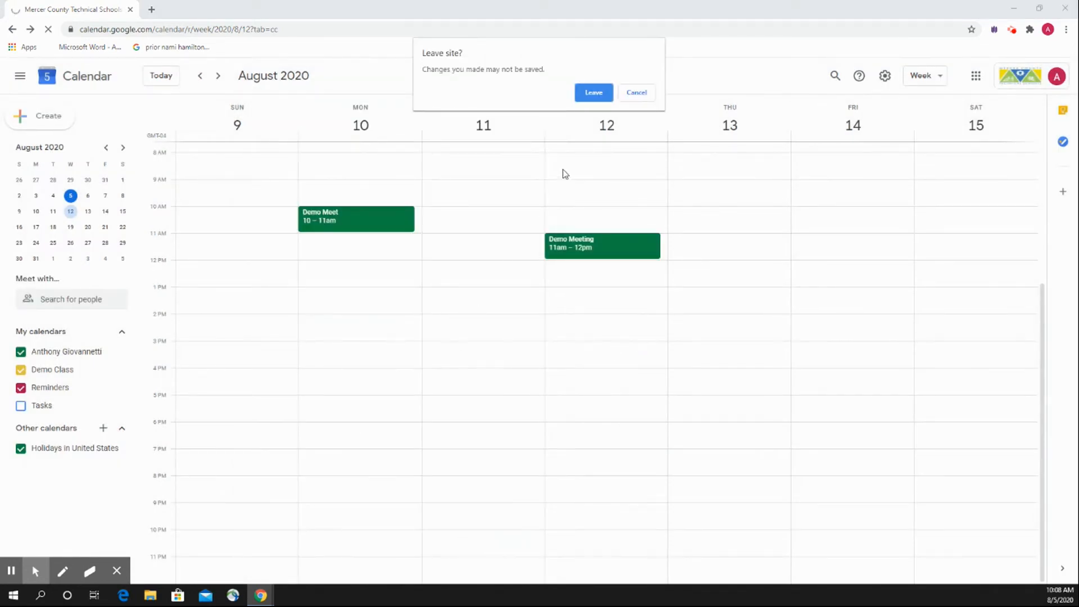
click(637, 93)
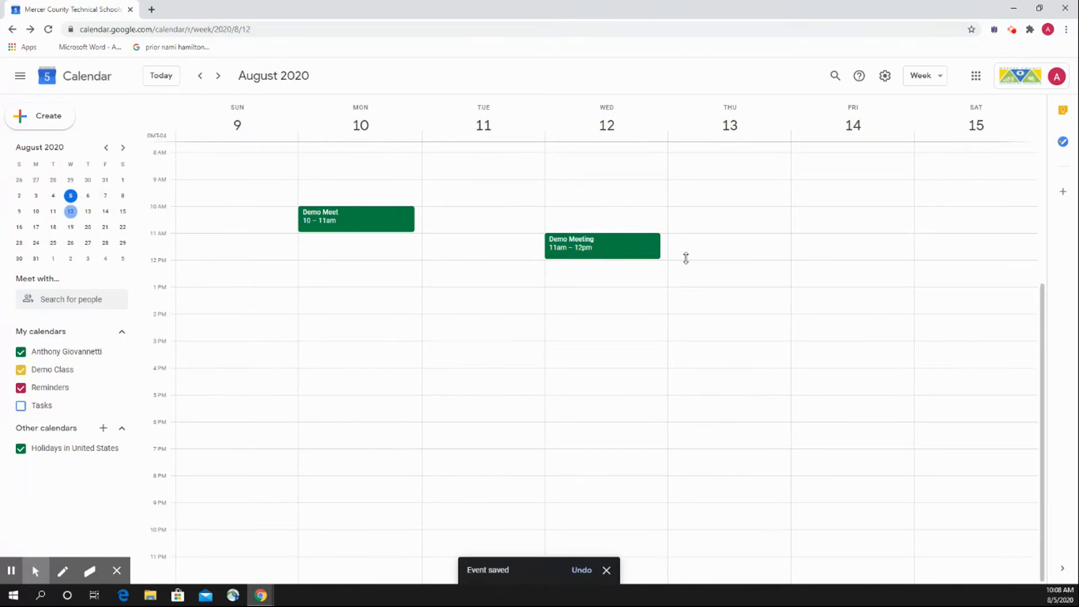
Join Demo Meeting in Google Meet from its calendar event with the microphone and camera off, and dismiss the muted-microphone notice.
click(606, 251)
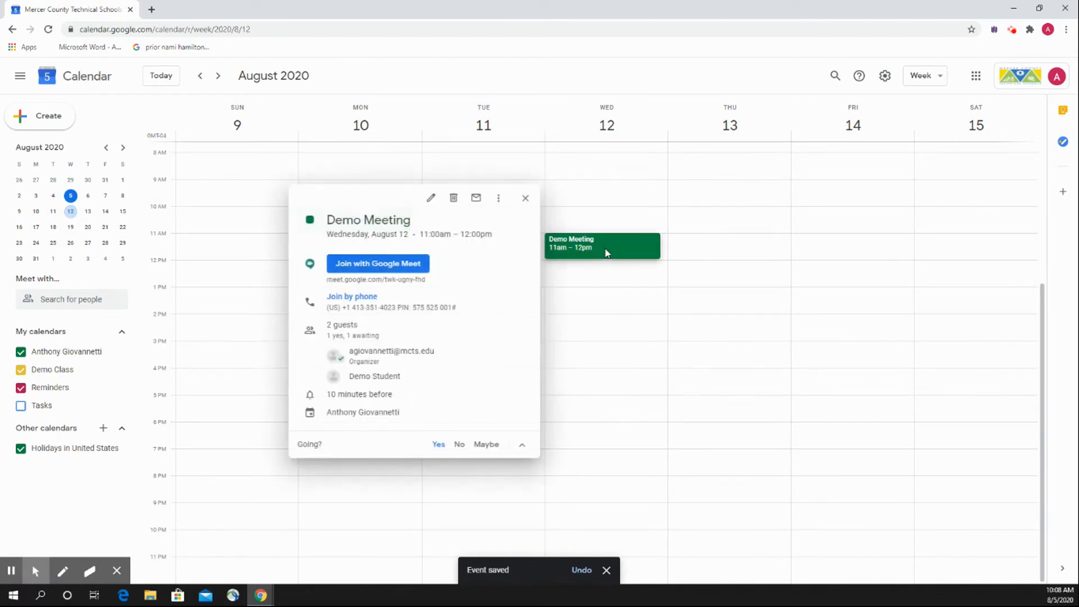
click(402, 272)
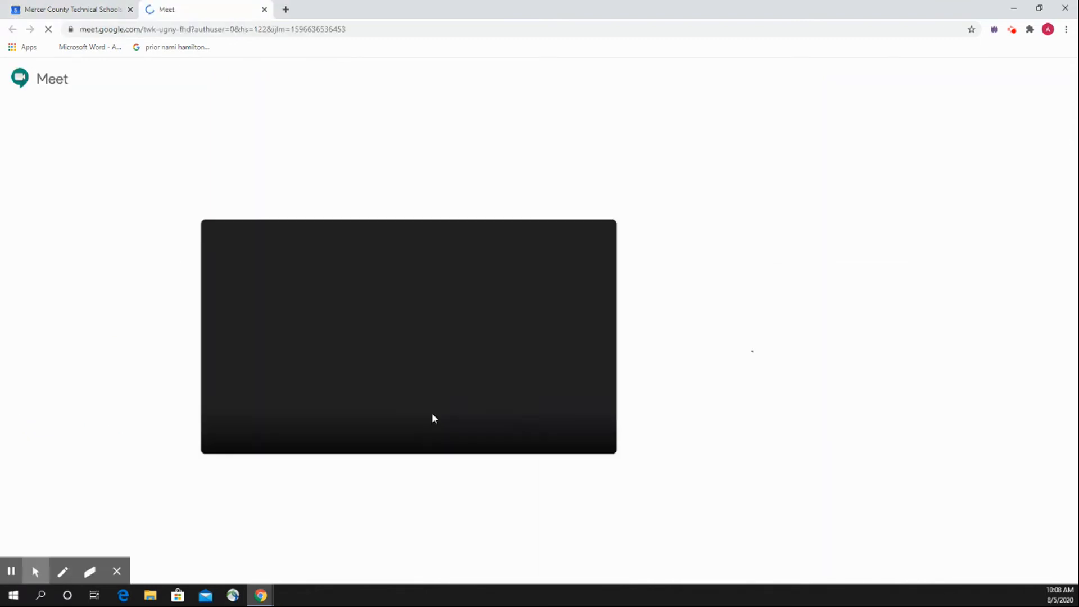
click(386, 429)
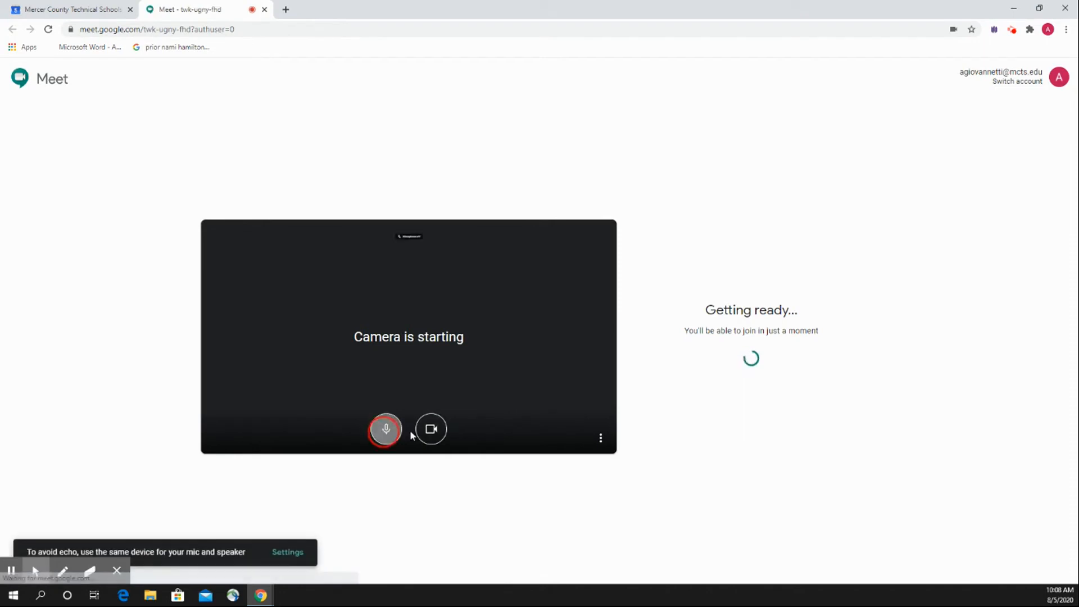
click(431, 430)
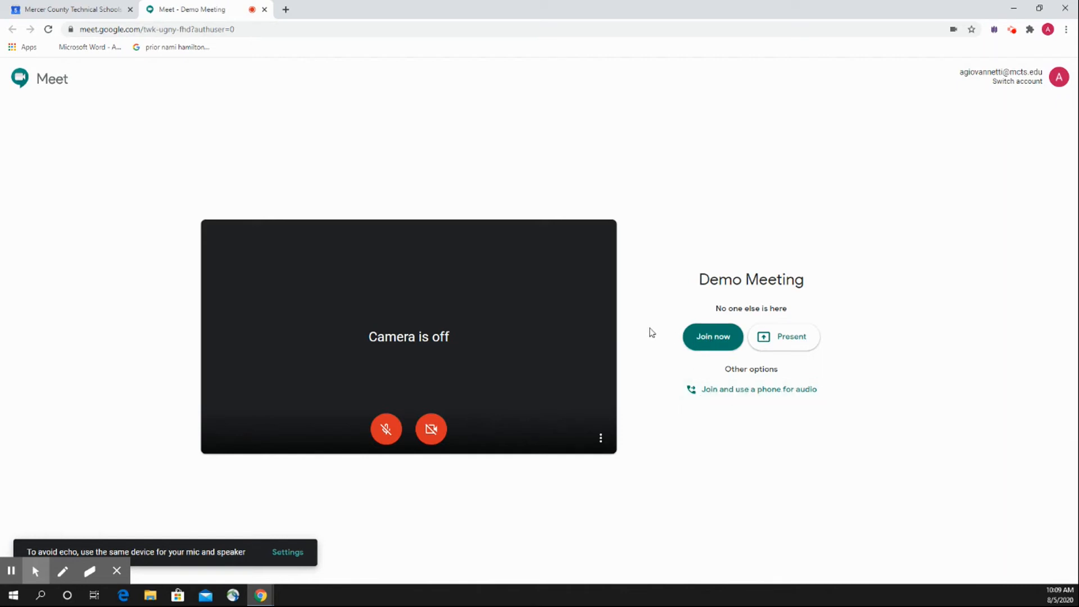
click(702, 339)
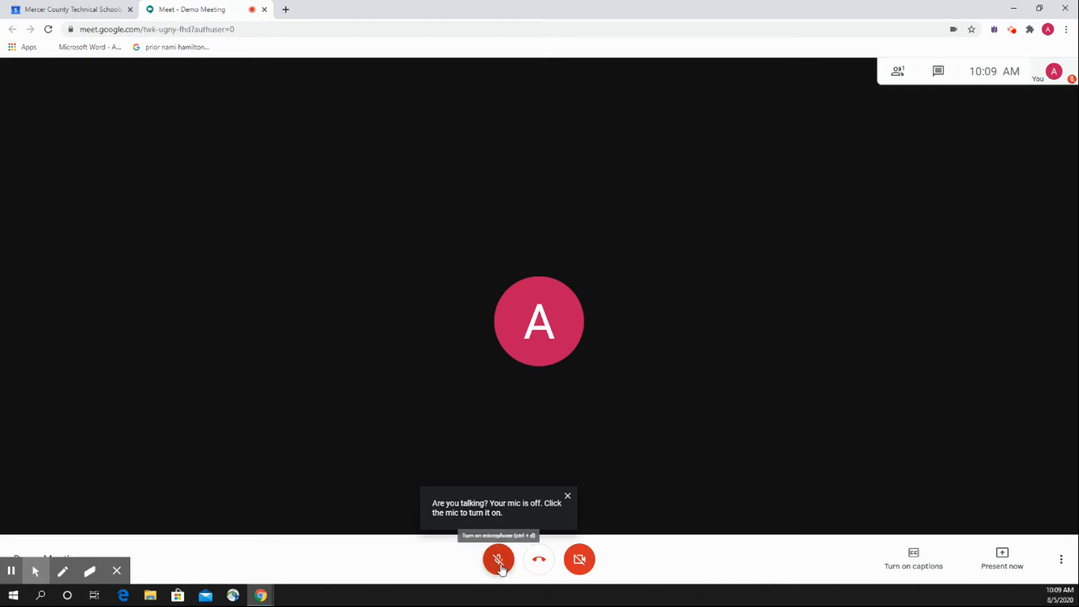
click(566, 498)
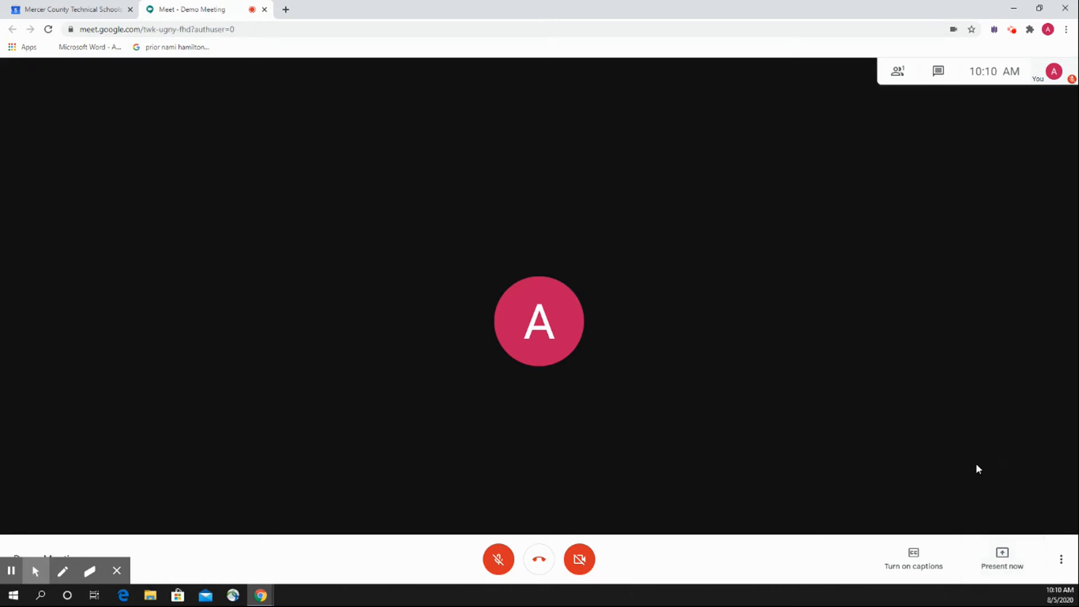
Present the entire Screen 2 to the meeting, and stop presenting.
click(998, 560)
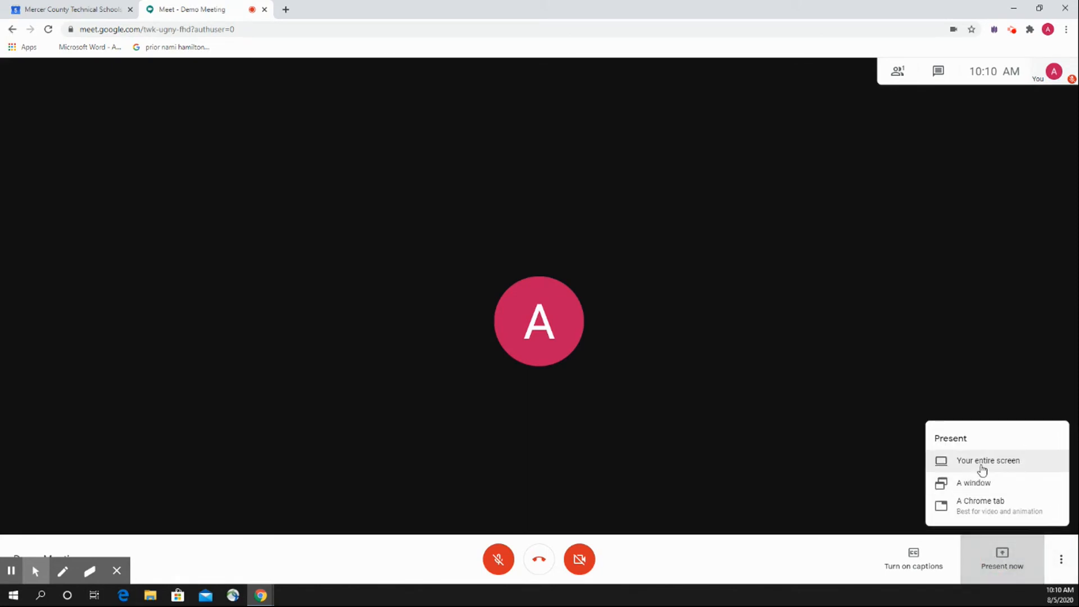
click(982, 467)
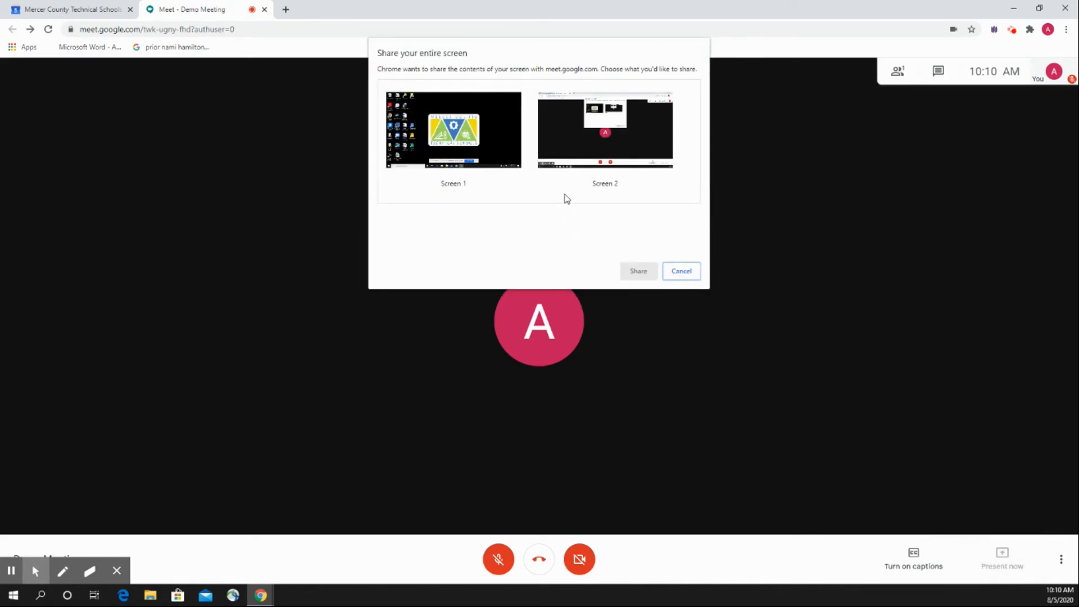
click(565, 145)
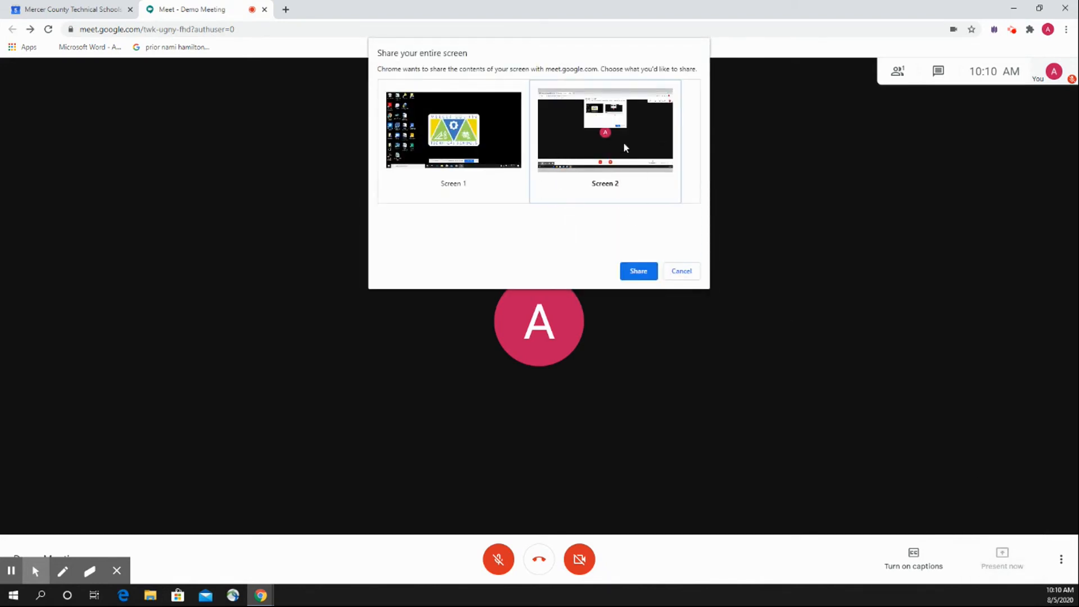
click(526, 174)
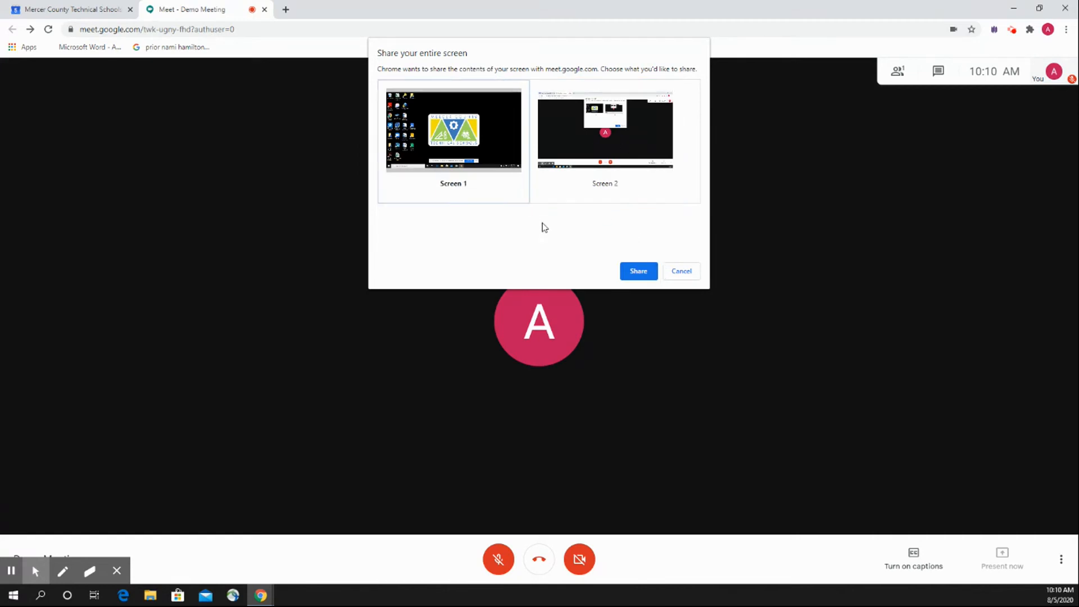
click(585, 170)
click(495, 148)
click(543, 136)
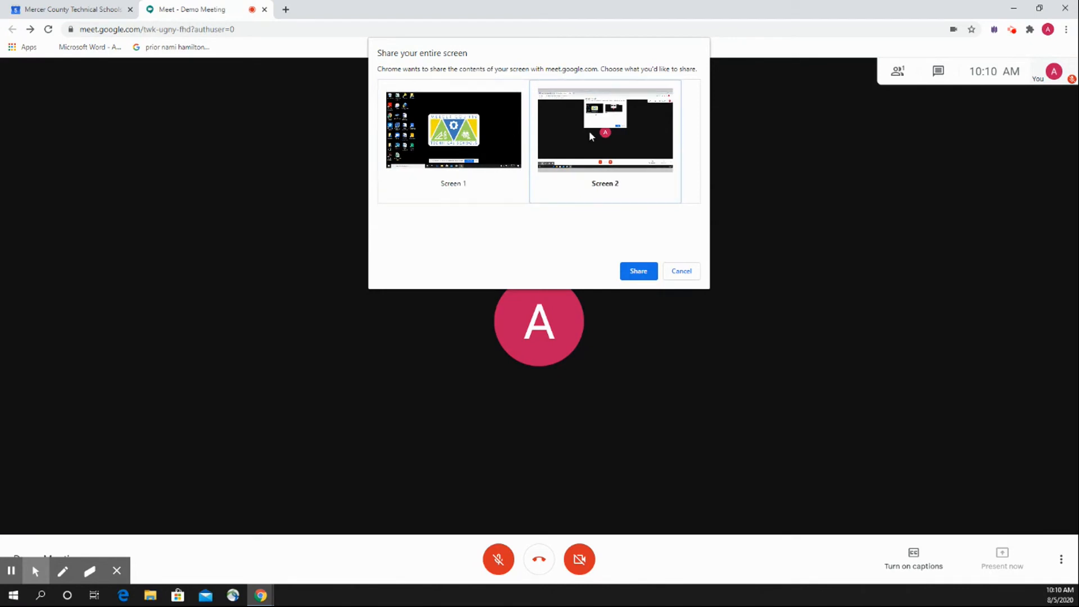
click(643, 272)
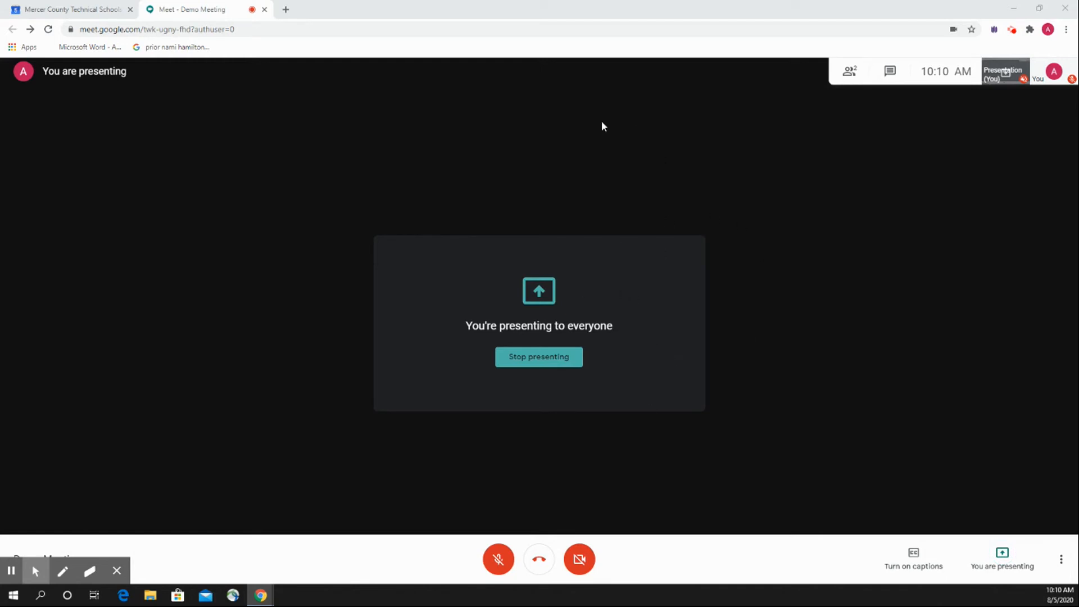
click(542, 361)
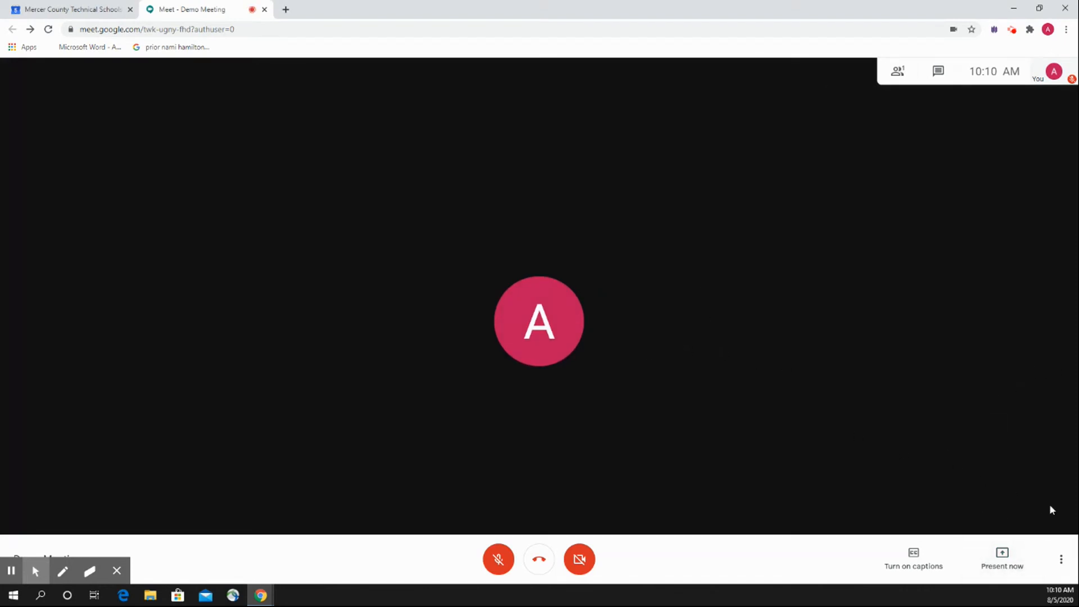
Switch the meeting to full screen.
click(1061, 562)
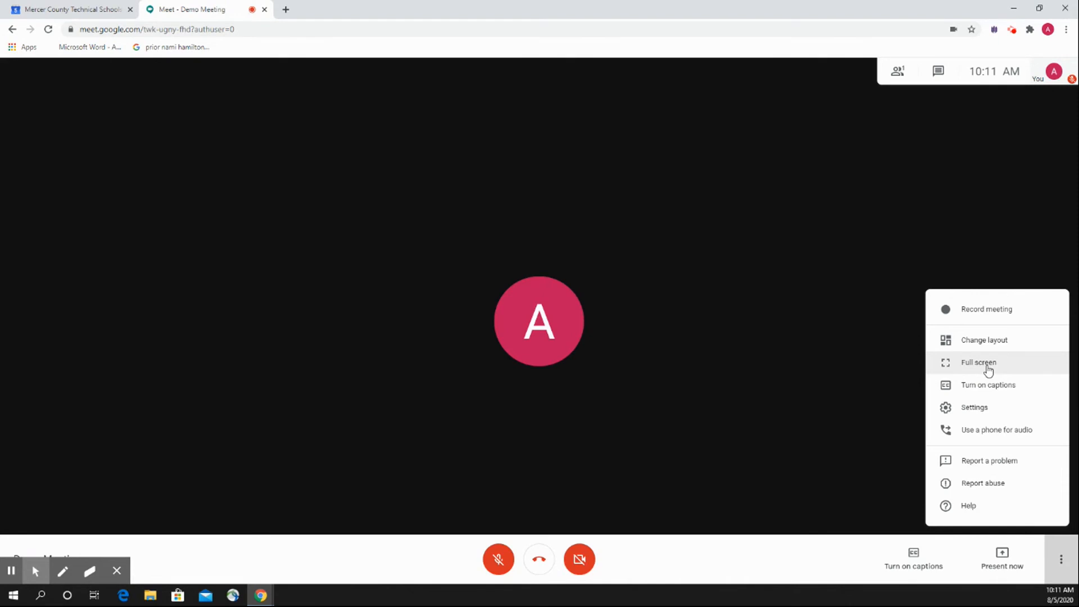
click(988, 368)
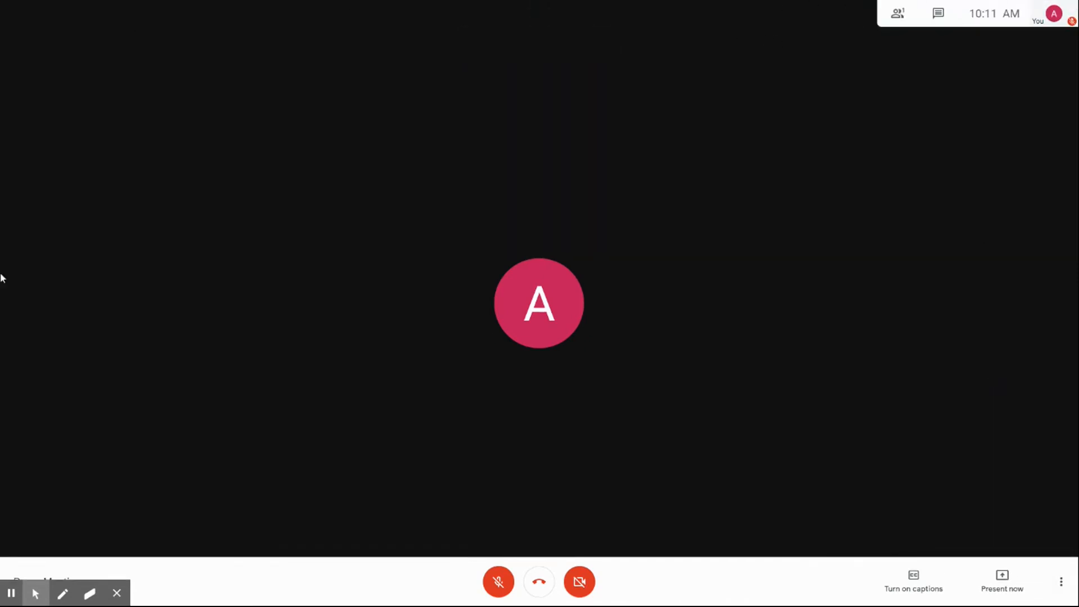
Exit full screen and change the meeting layout to Sidebar.
click(1061, 581)
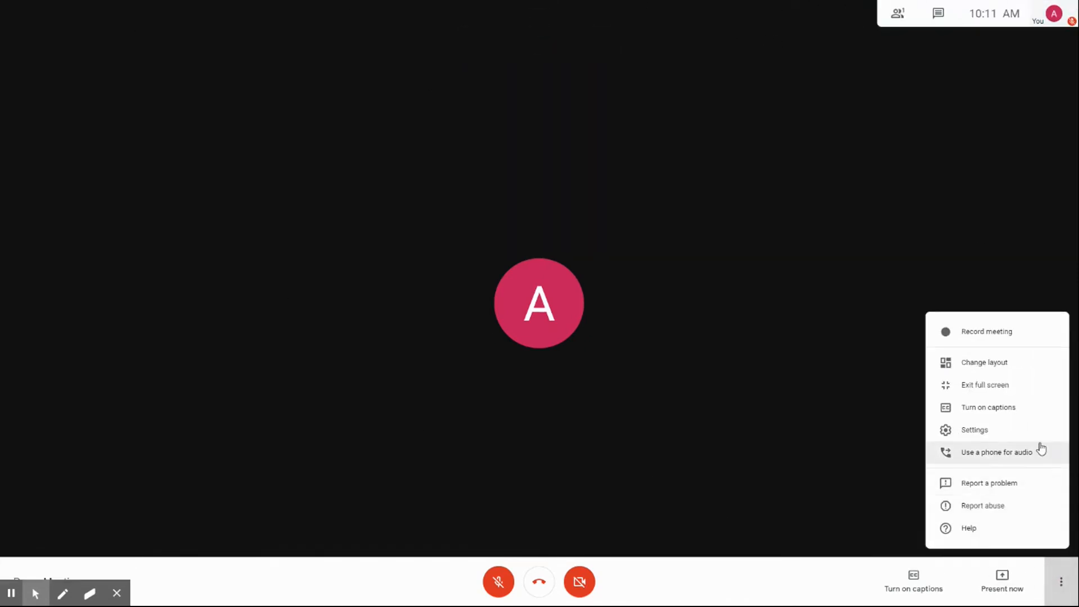
click(997, 384)
click(1061, 559)
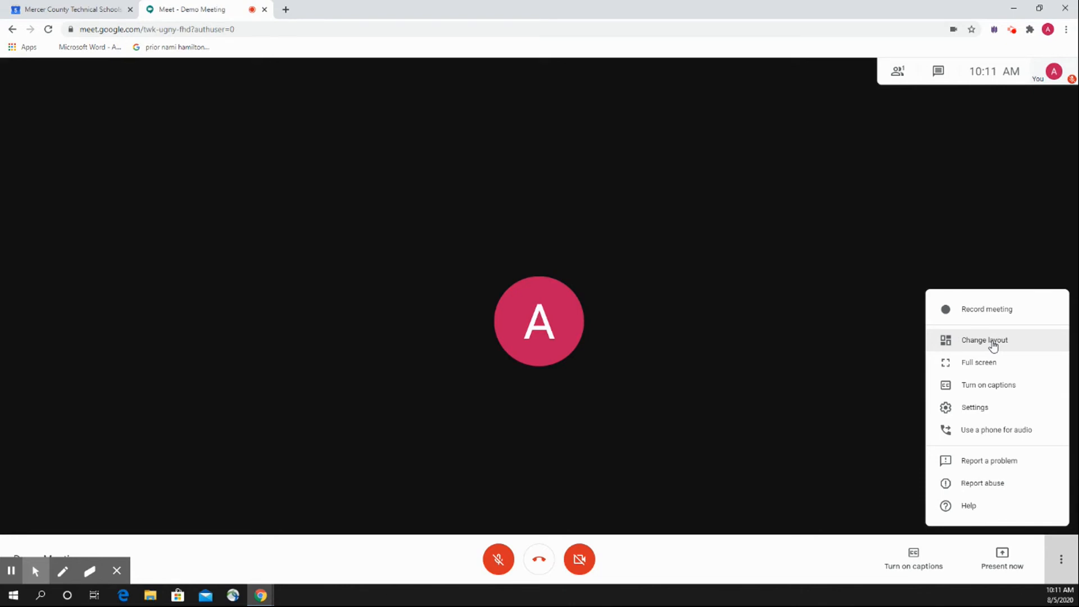
click(993, 345)
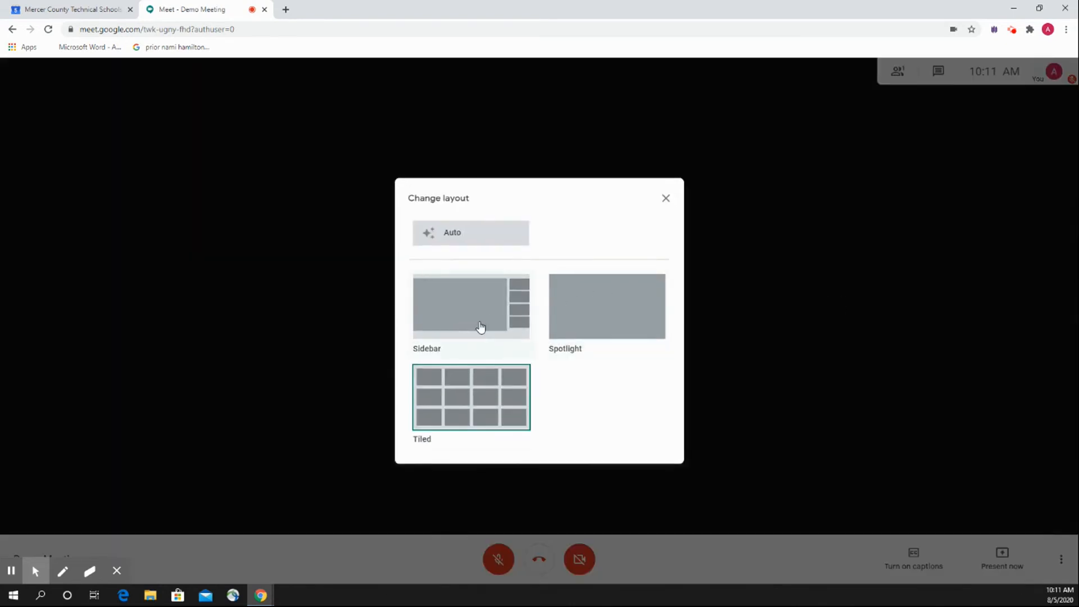
click(470, 309)
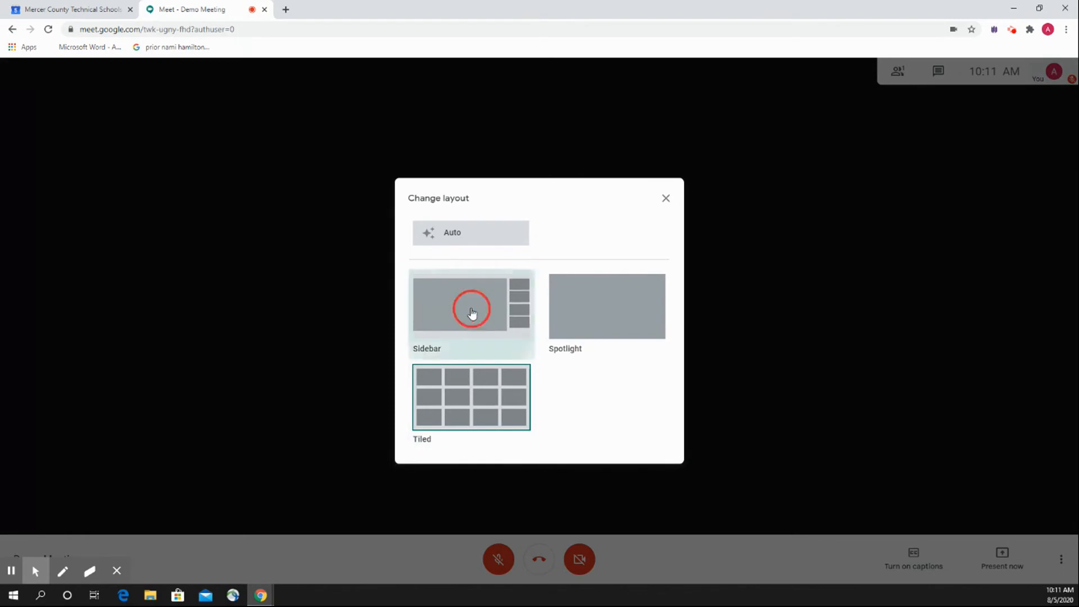
click(1073, 561)
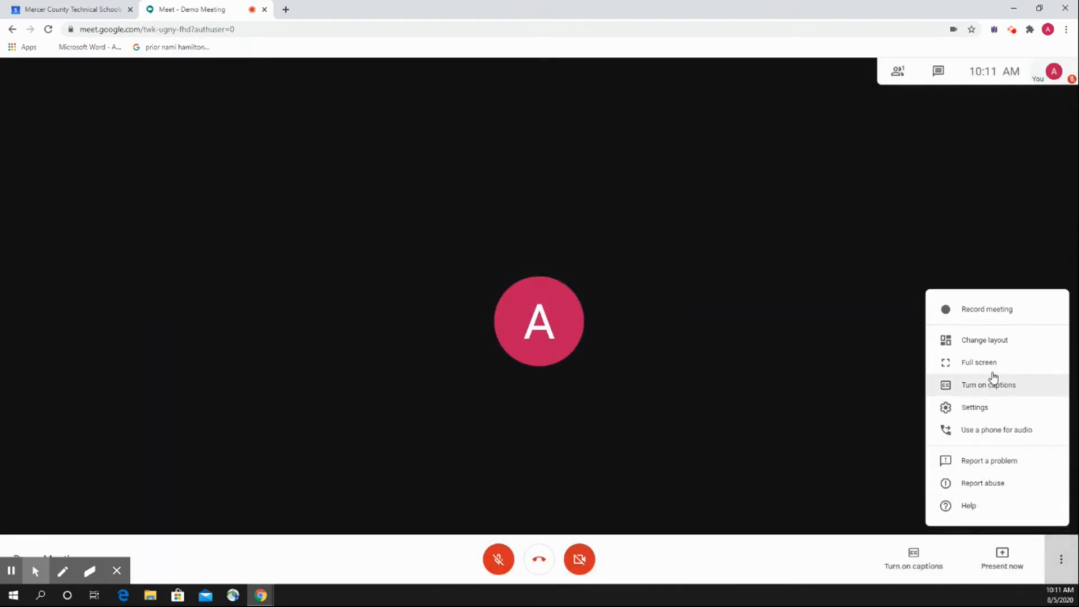
click(950, 340)
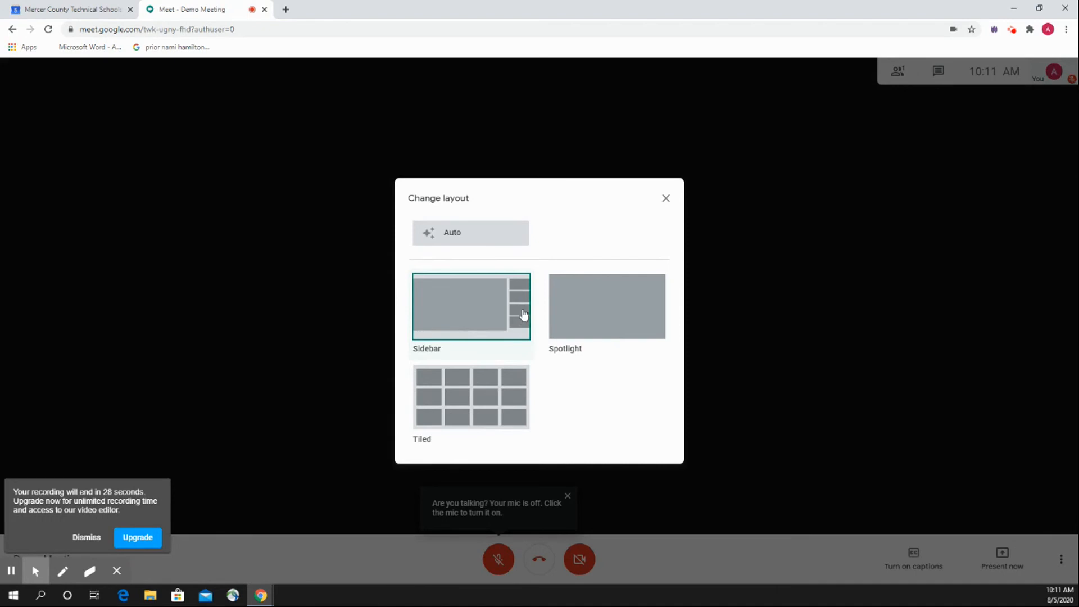
click(666, 197)
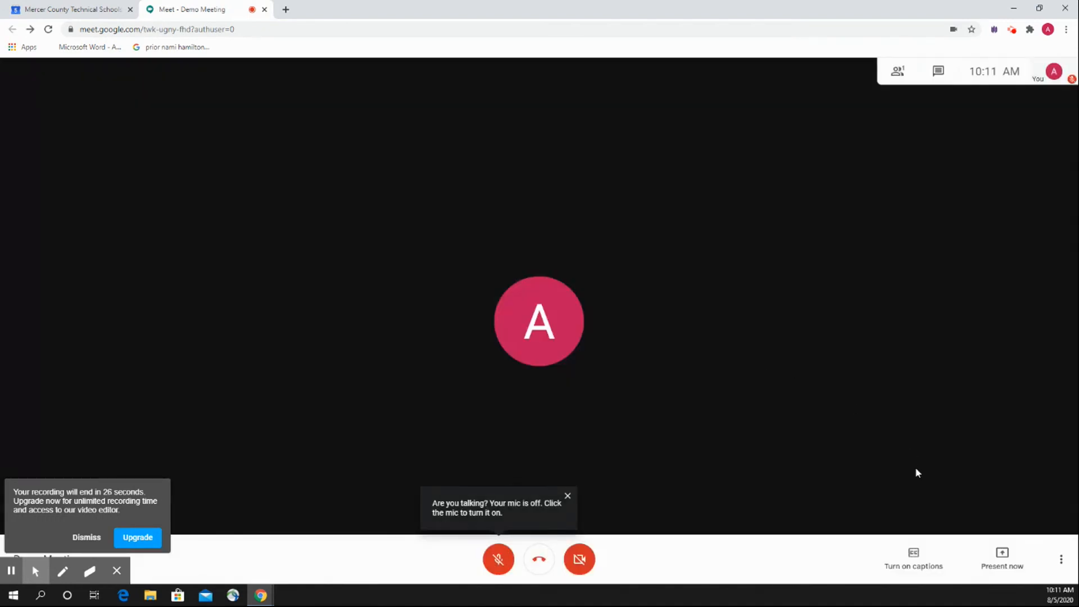
Start recording the meeting, accepting the consent notice, and stop the recording.
click(1064, 564)
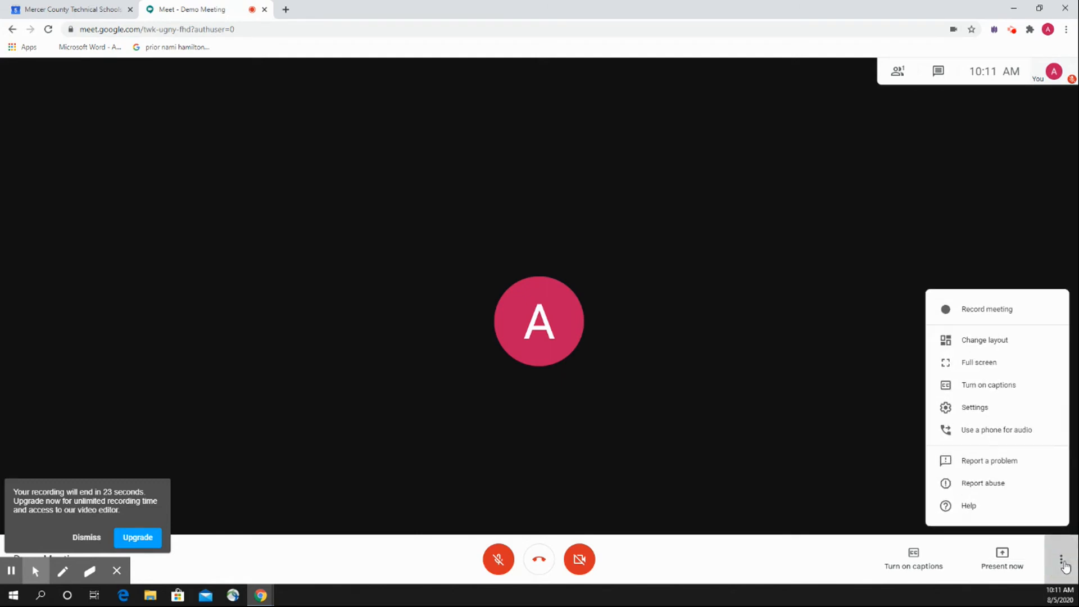
click(984, 317)
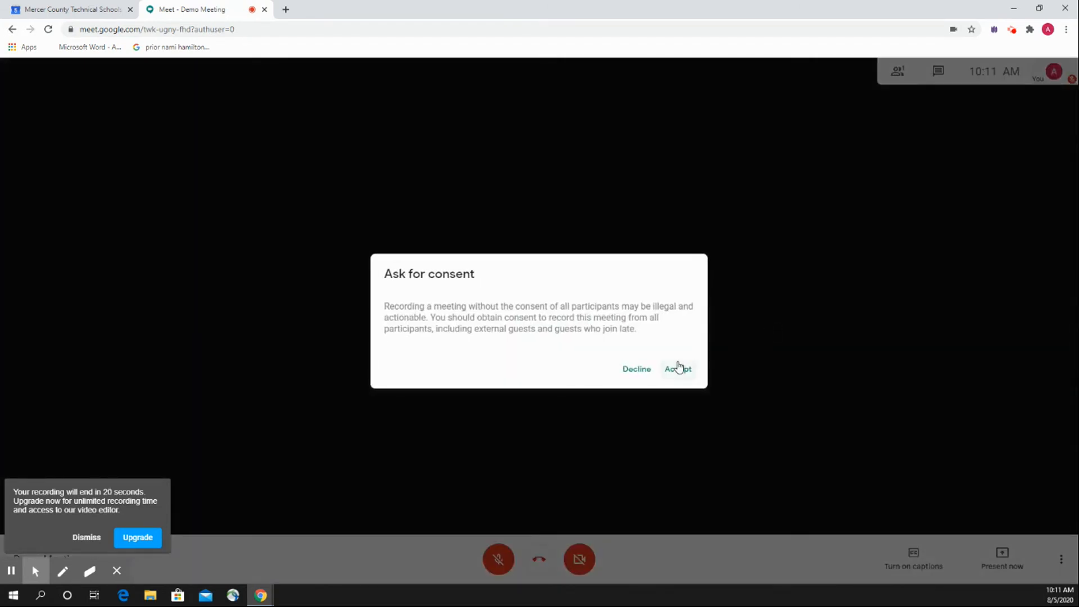
click(678, 368)
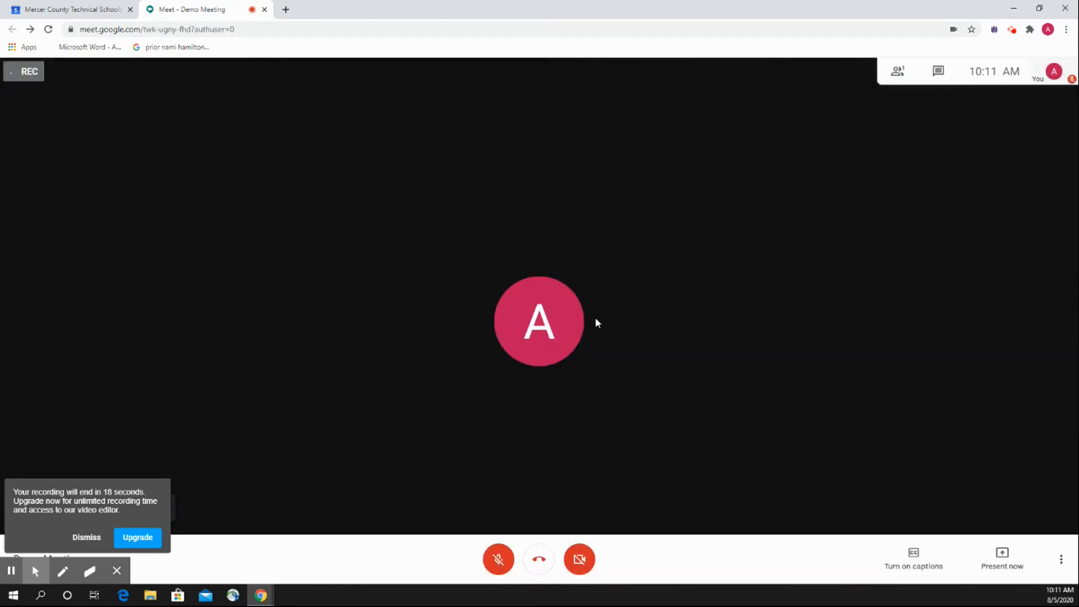
click(82, 538)
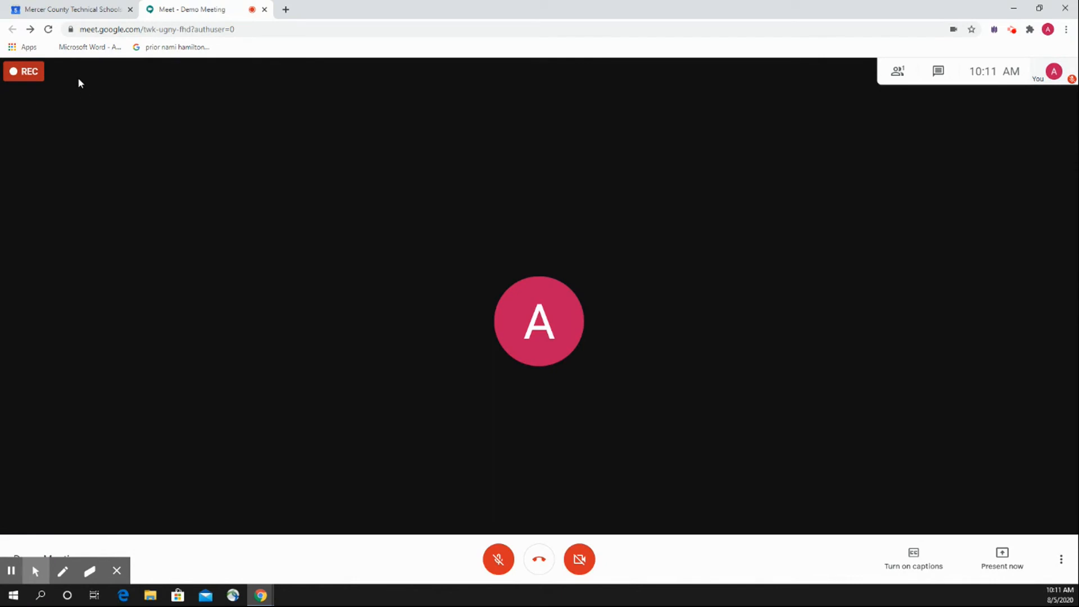
click(1061, 559)
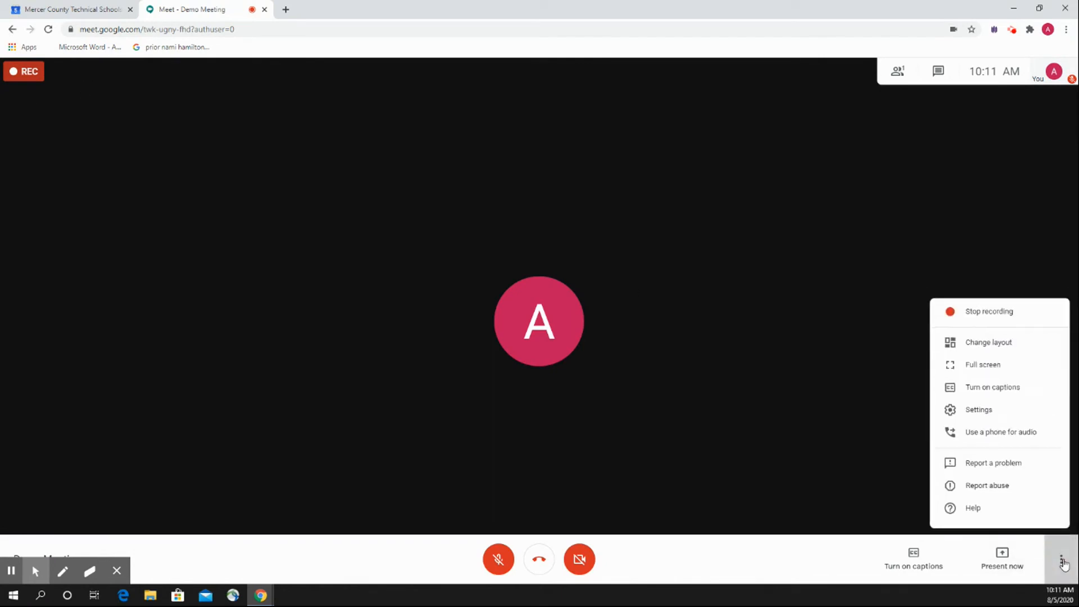
click(1003, 314)
click(616, 377)
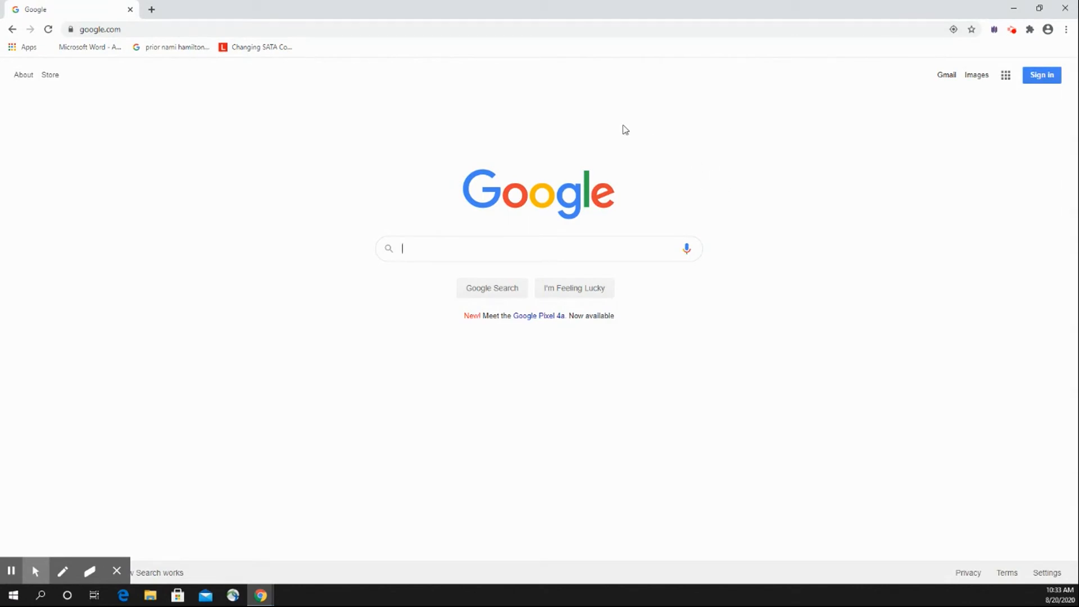
Sign in to Google with the teacher's mcts.edu account, entering the account password.
click(1030, 82)
click(457, 272)
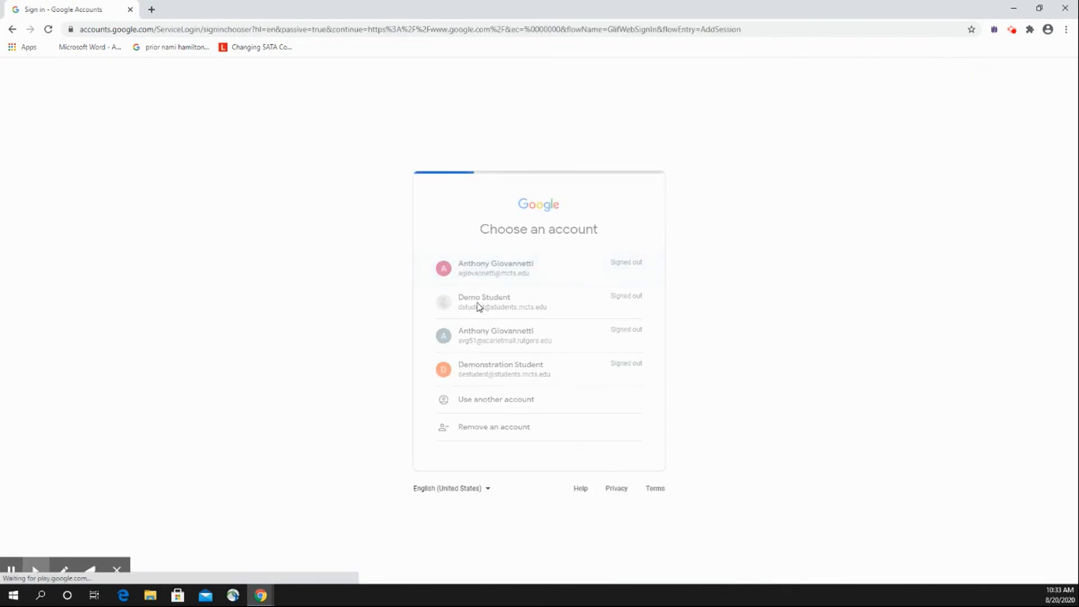
text(••)
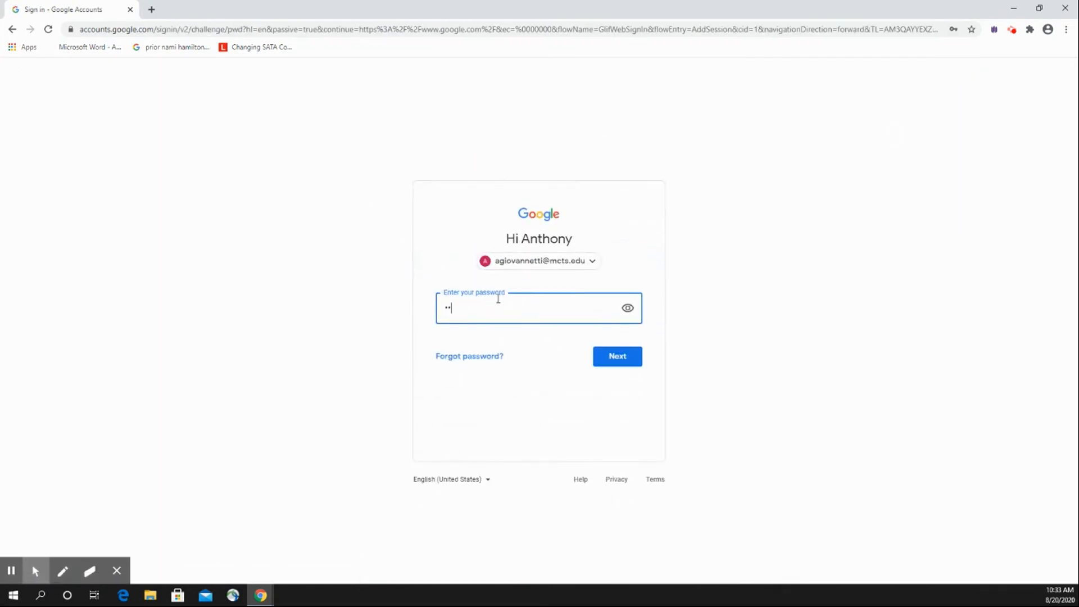
key(Return)
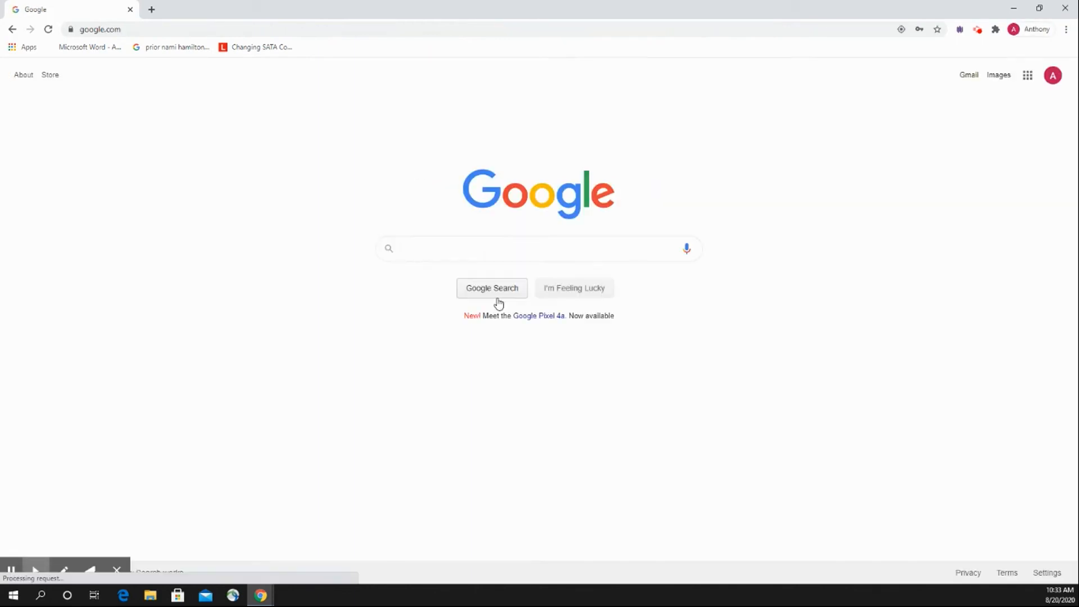
Open the classwork page of Demo Class in Google Classroom.
click(1027, 75)
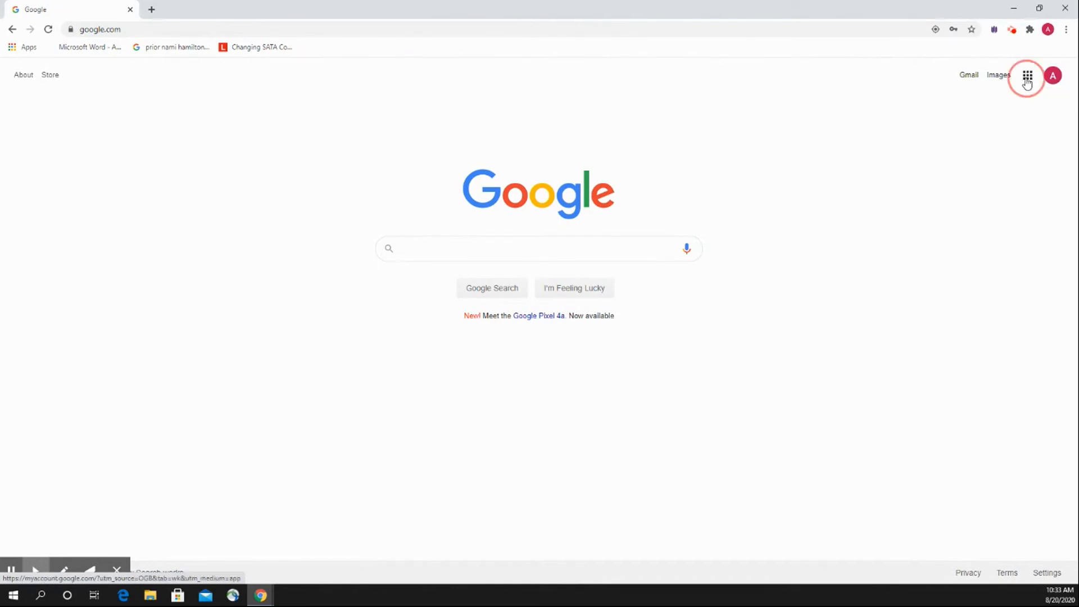
click(914, 184)
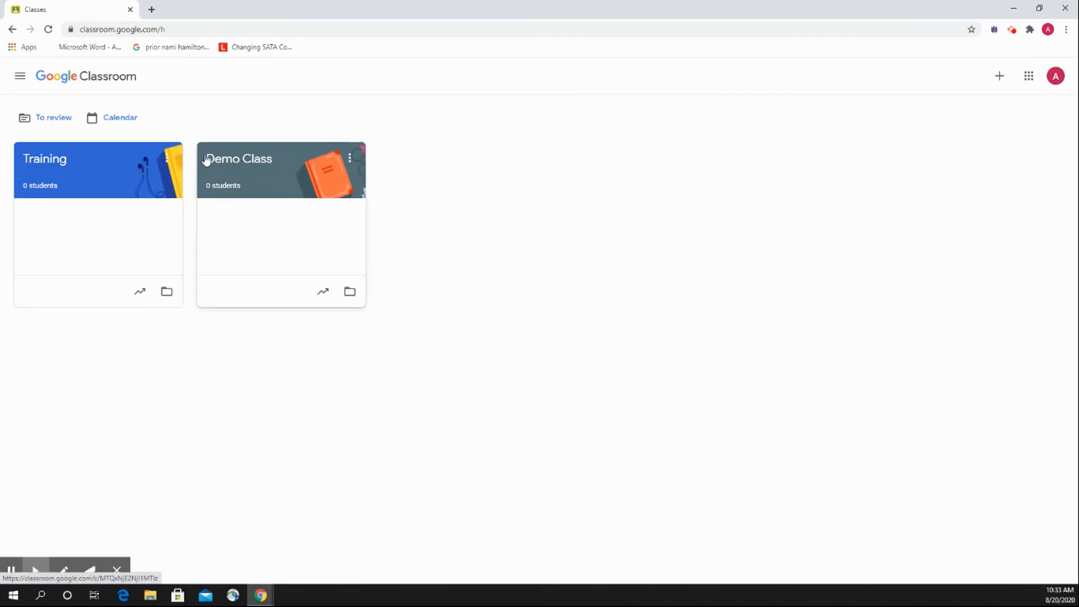
click(249, 163)
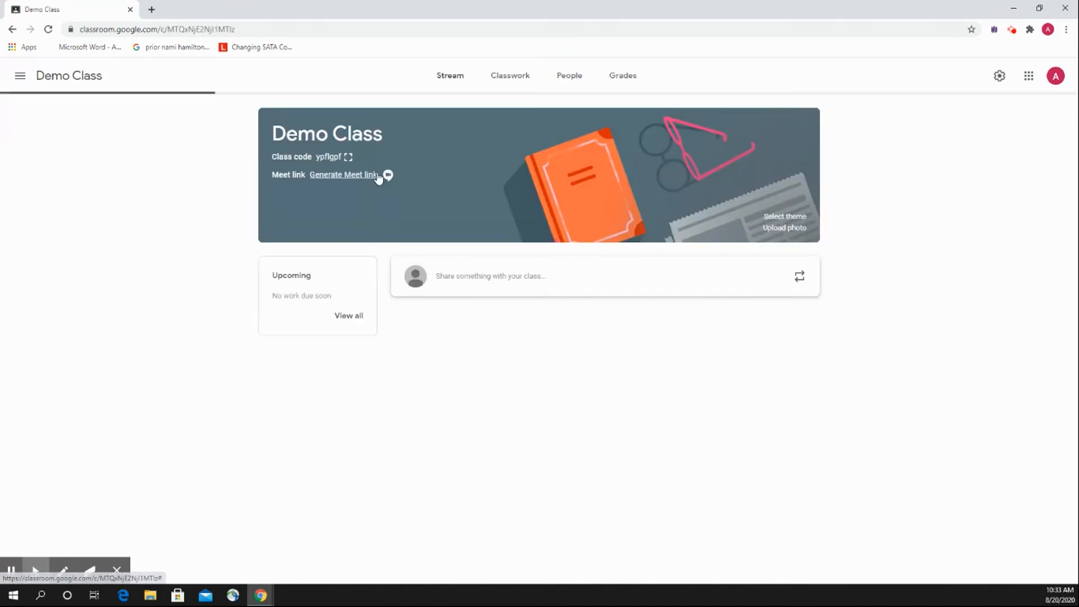
click(531, 80)
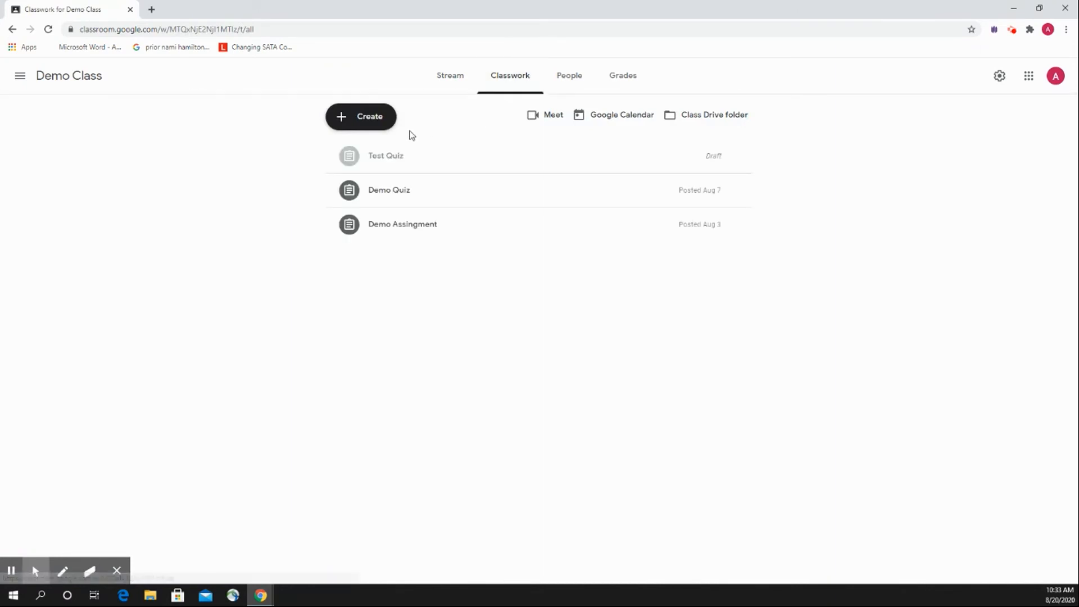
Create a quiz assignment with the title "test" and the instructions "test", and turn grade importing off.
click(386, 127)
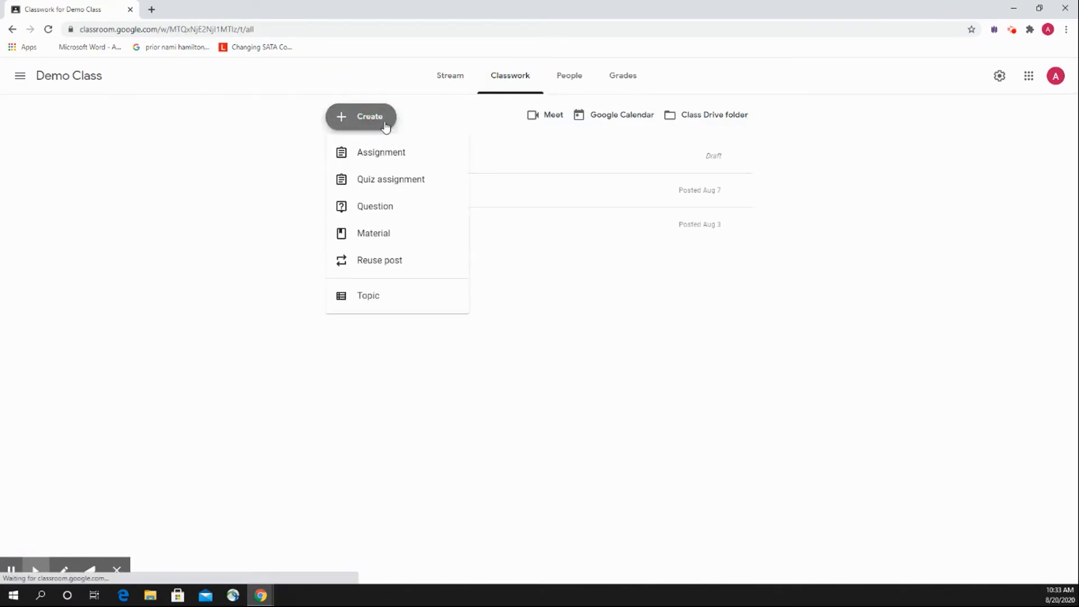
click(380, 186)
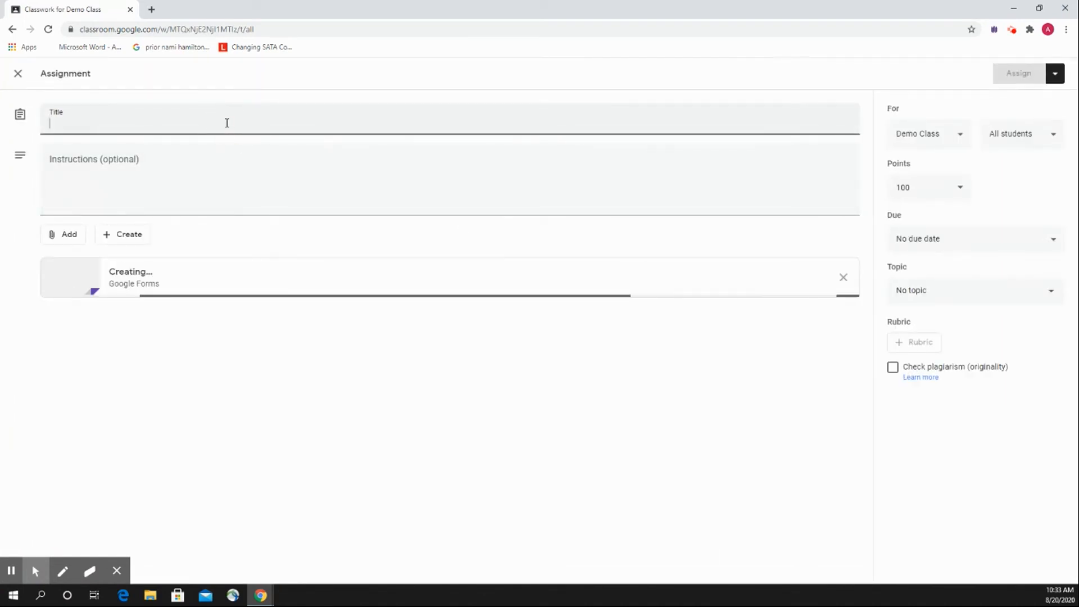
click(227, 123)
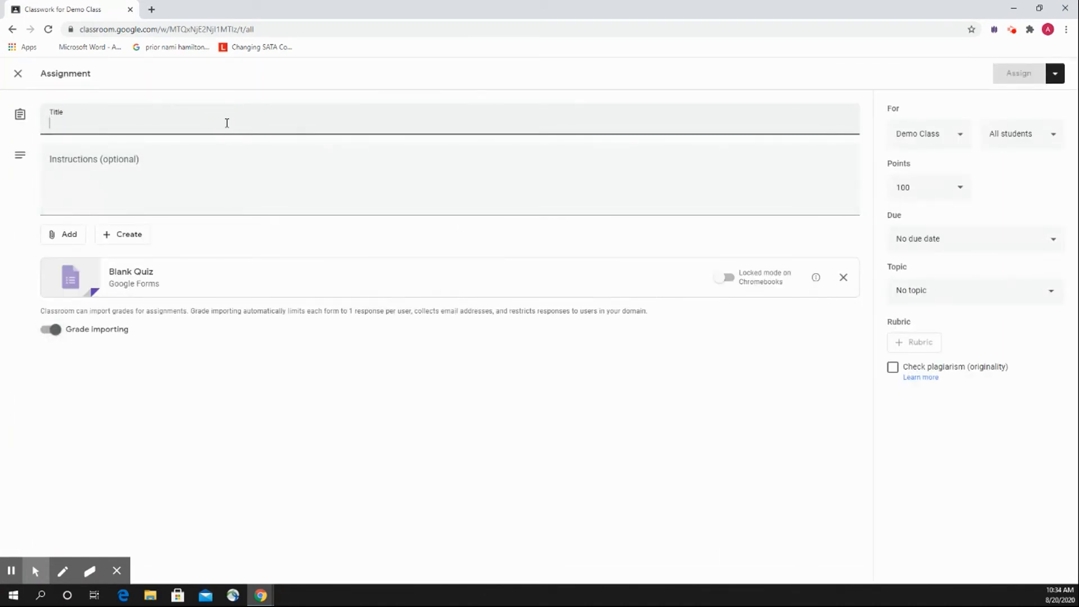
text(test)
click(229, 190)
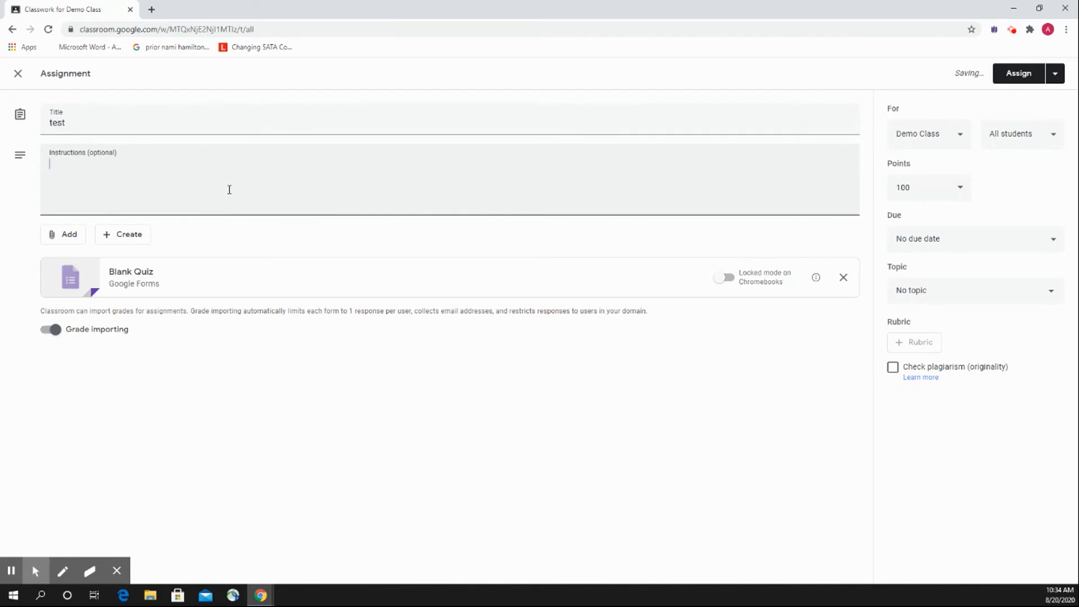
text(test)
click(663, 340)
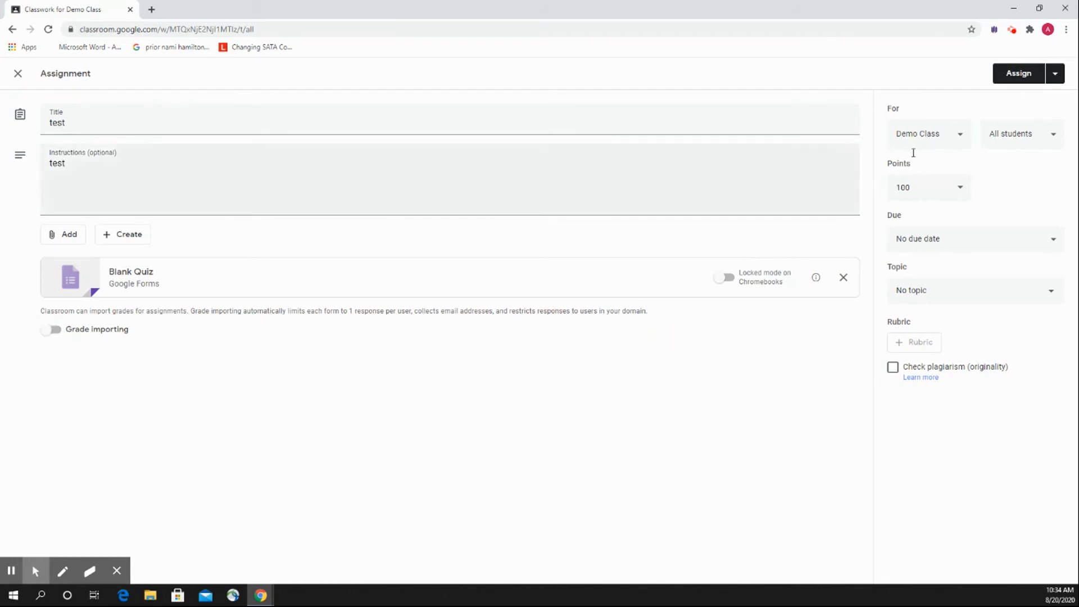
View the points options available for the assignment.
click(956, 192)
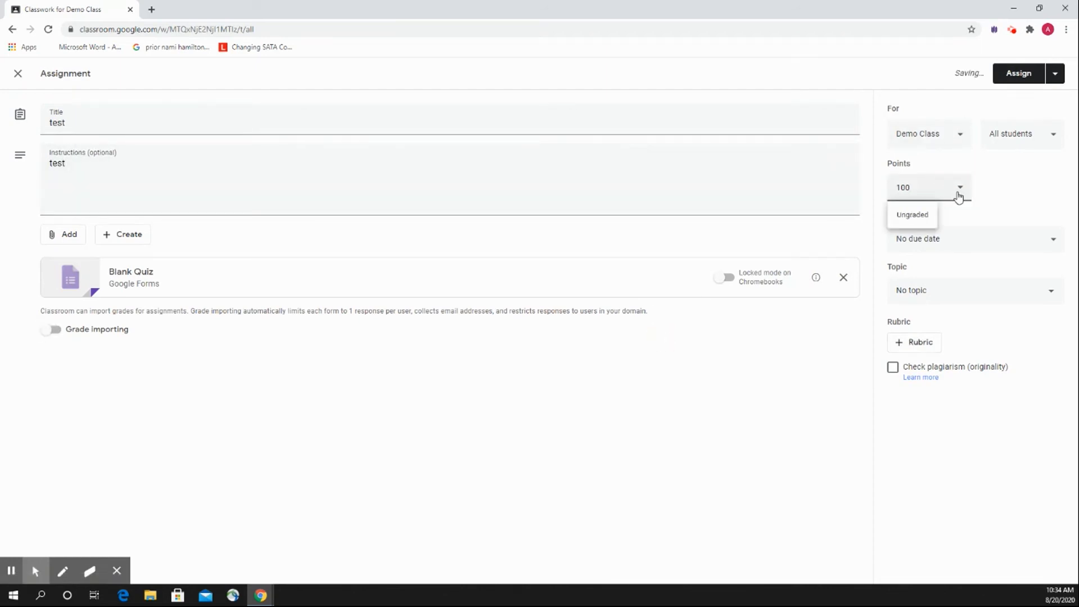
click(958, 190)
click(855, 373)
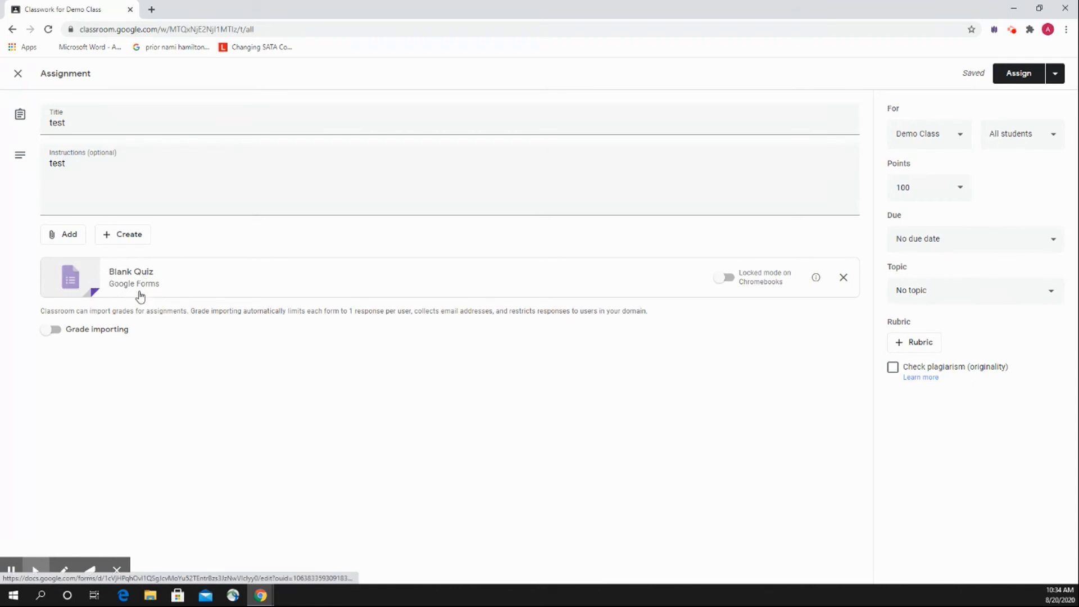
Open the attached Blank Quiz form and rename both its file and its form title to "Test".
click(194, 287)
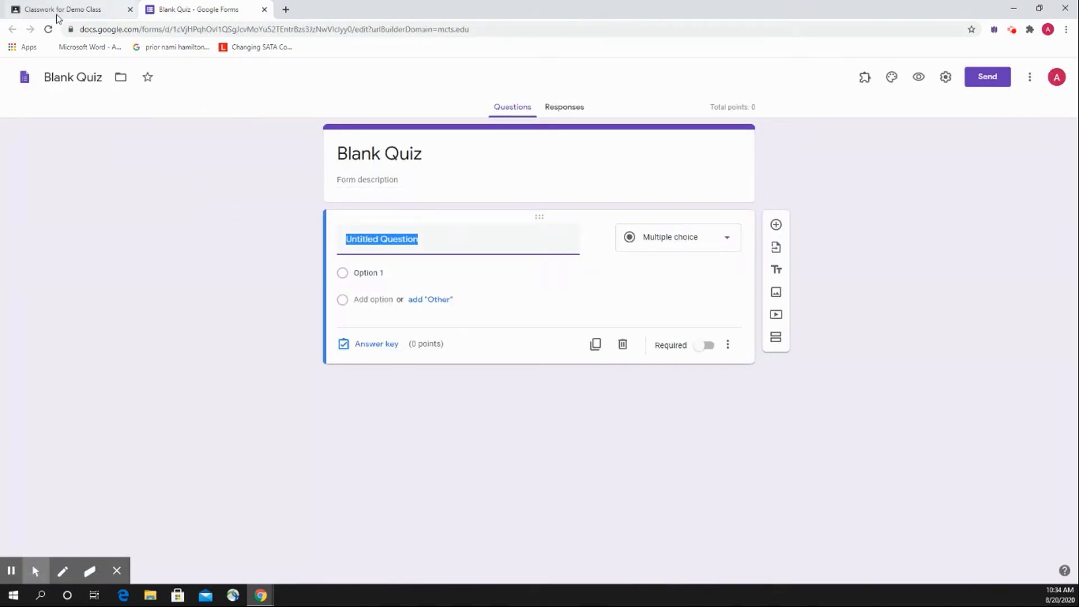
click(103, 77)
text(Test)
click(163, 179)
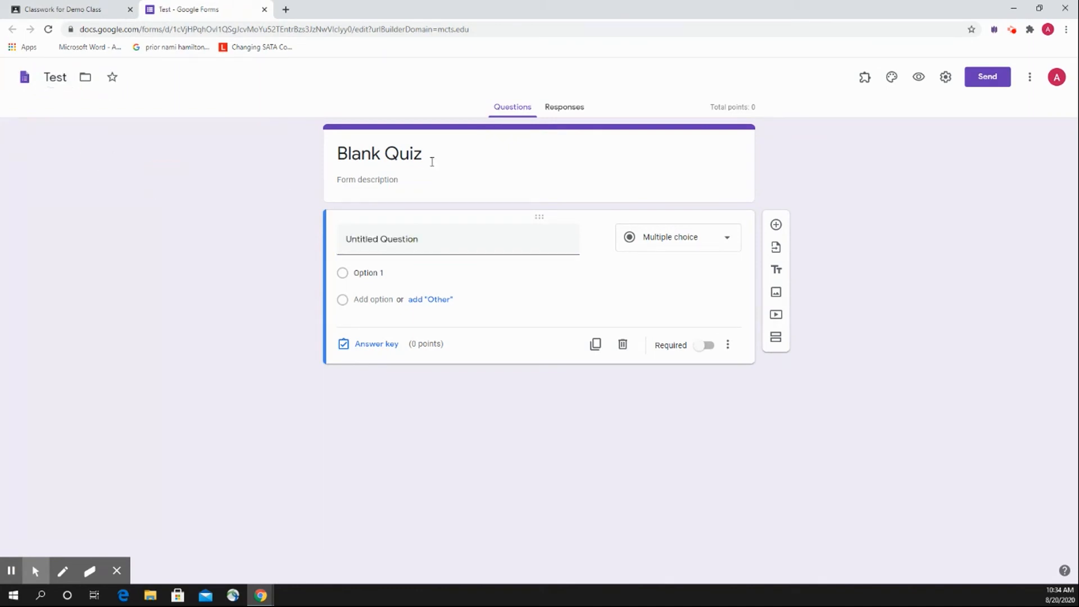
drag(433, 157, 284, 145)
text(Test)
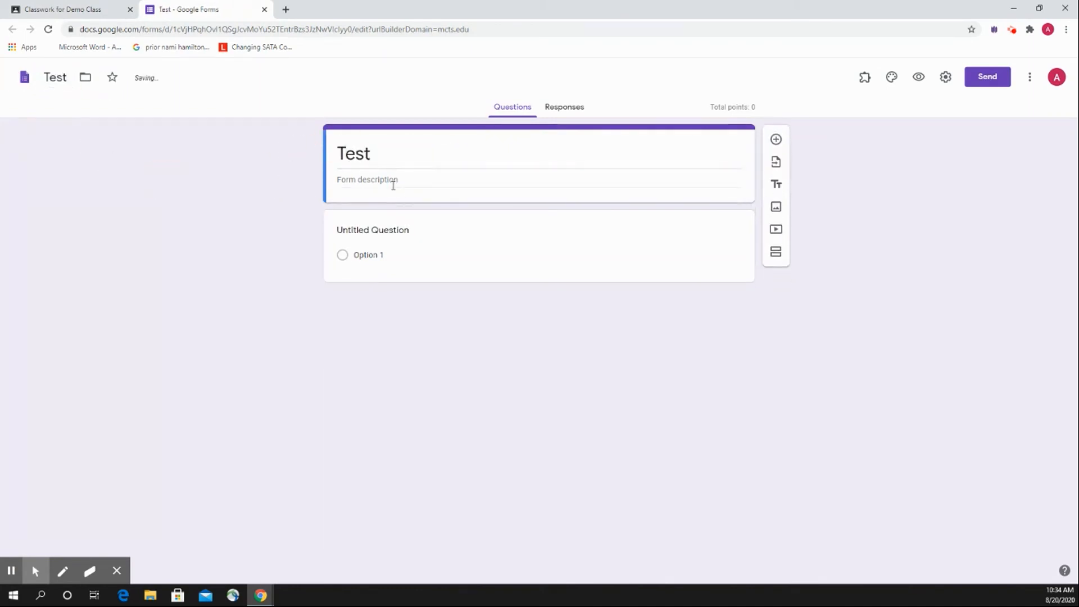
click(393, 184)
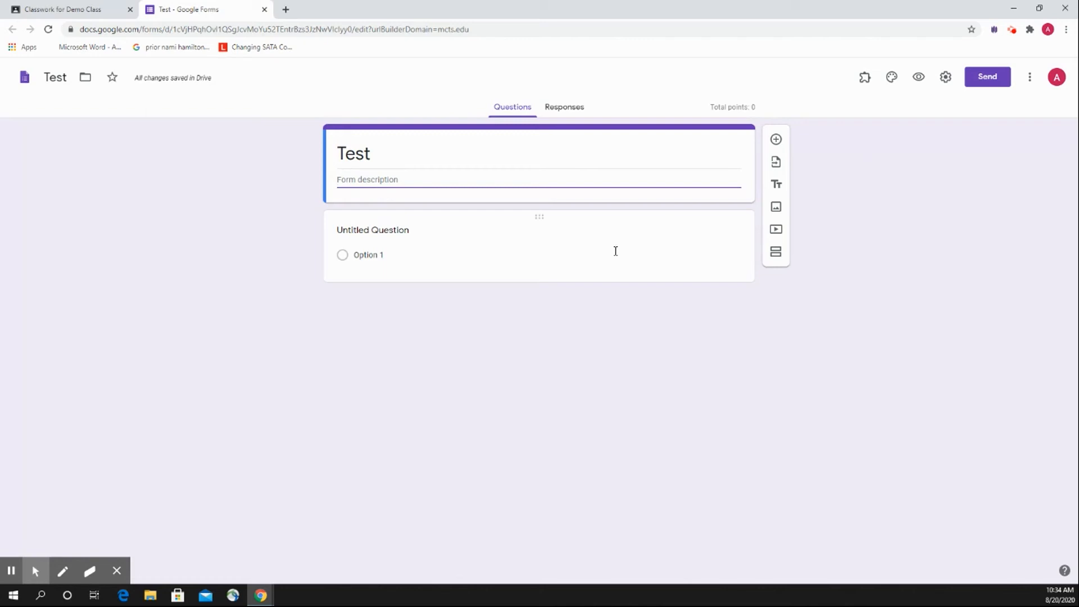
Review the form's quiz settings, turn on collecting email addresses in the general settings, and save.
click(947, 85)
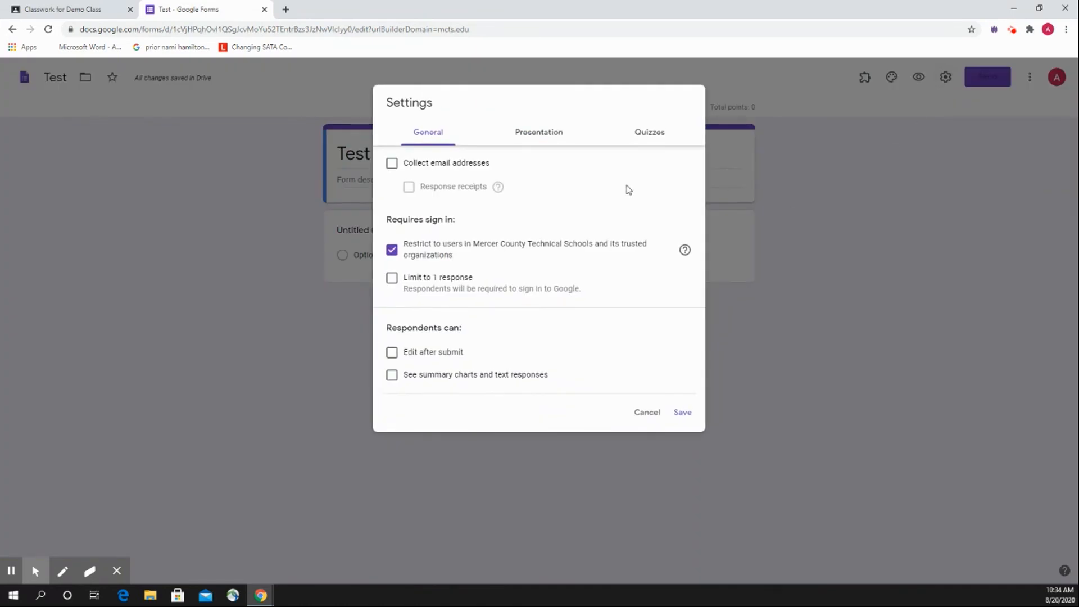
click(644, 138)
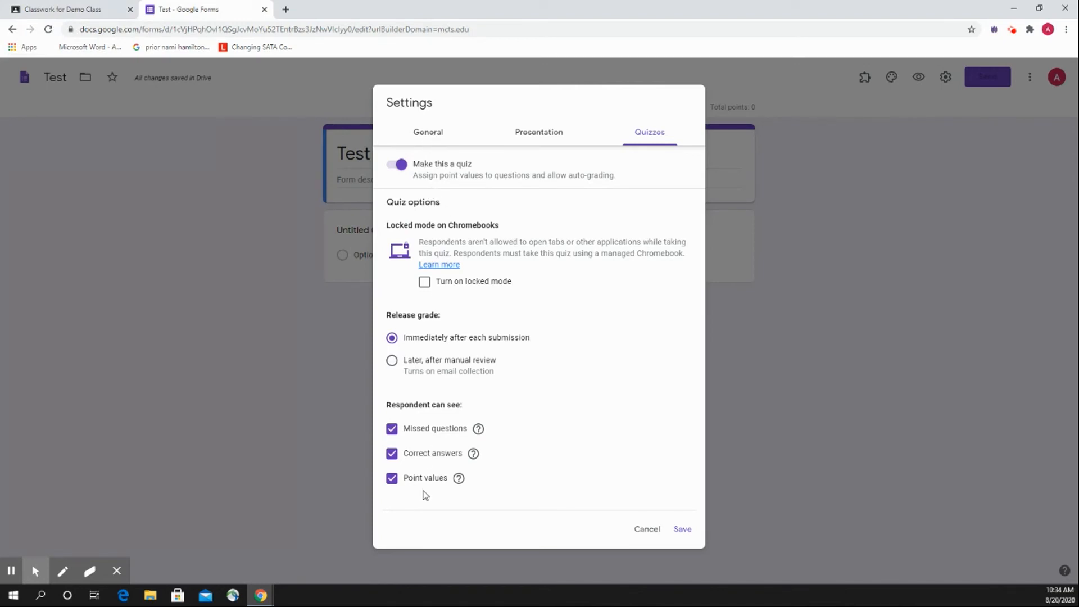
click(417, 141)
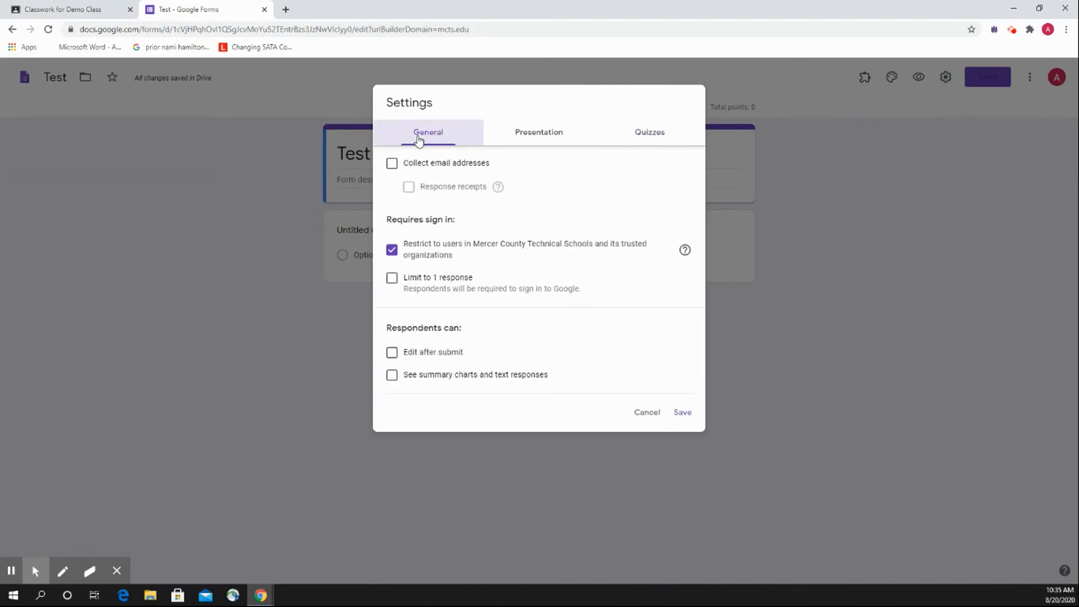
click(392, 165)
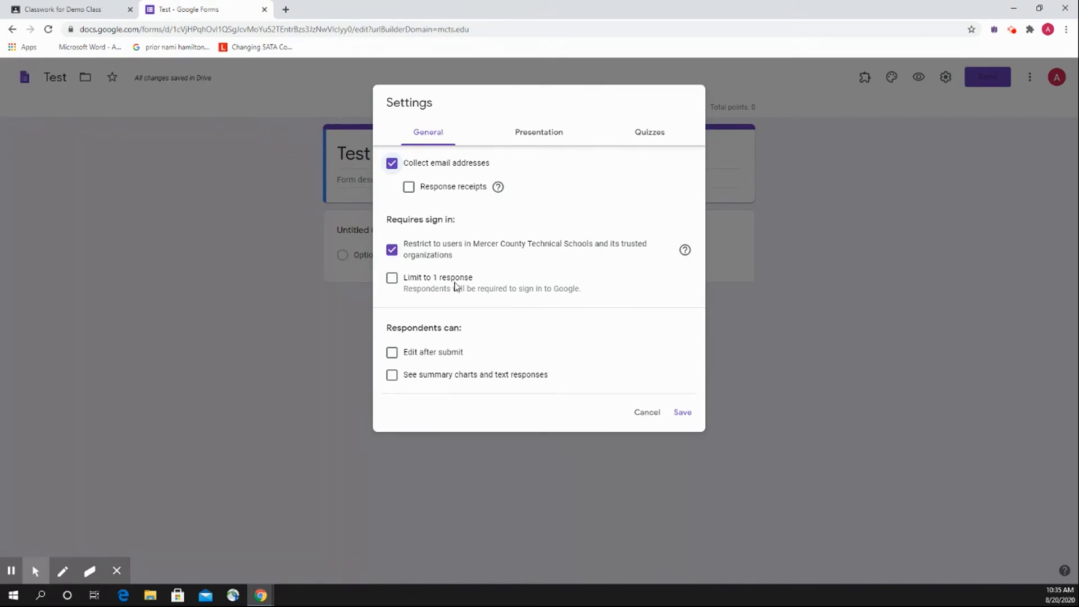
click(682, 413)
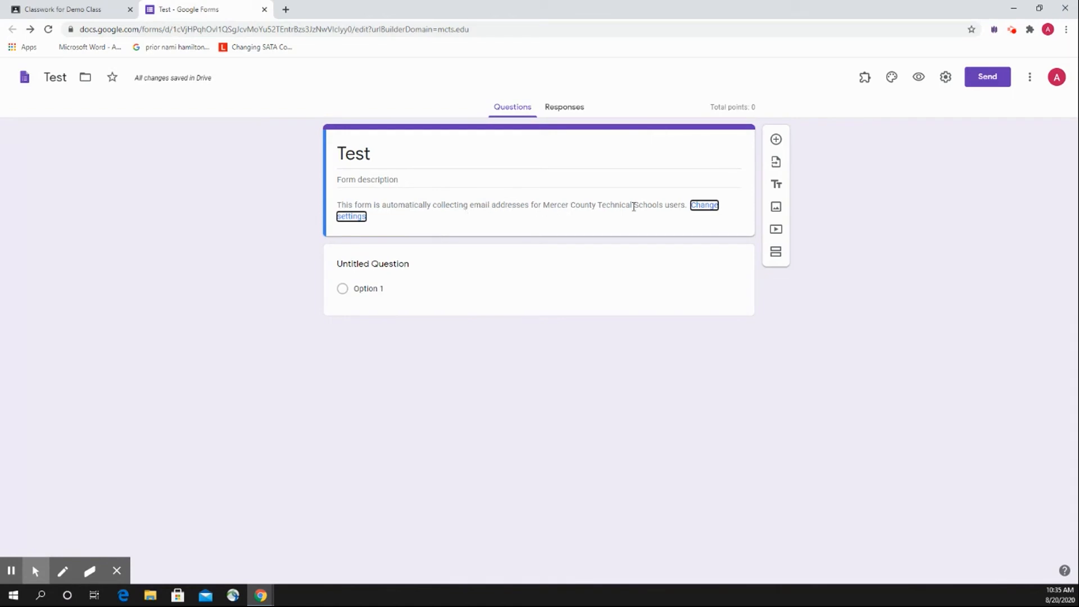
Write the question "Who was the first president of the United States?" with options George Washington, Abraham Lincoln, Thomas Jefferson and John F. Kennedy, and add two blank questions.
click(416, 278)
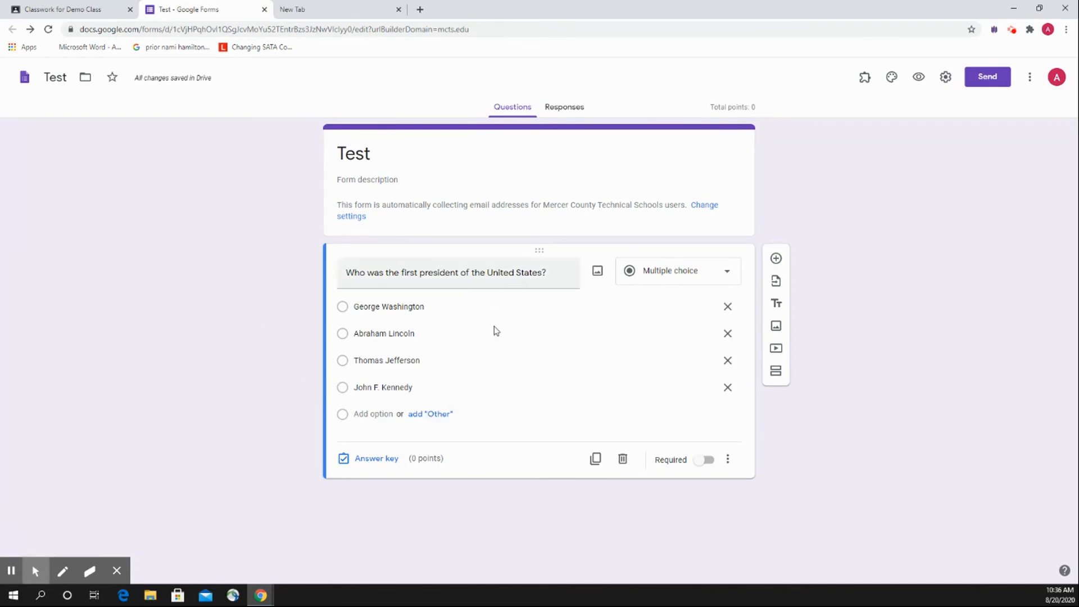
click(776, 258)
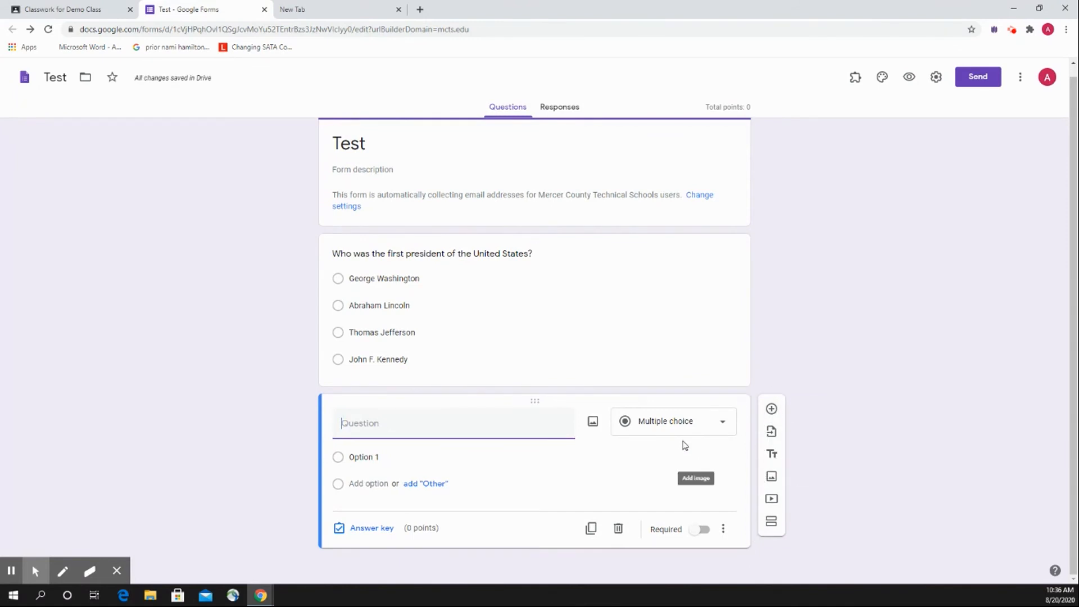
click(771, 408)
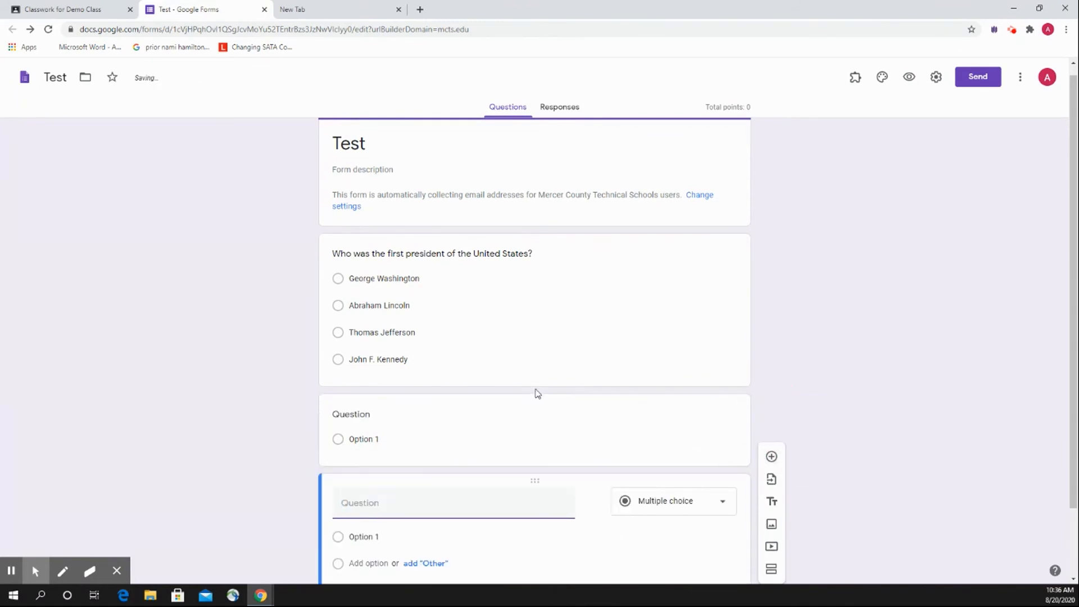
Set the first president question's answer key to George Washington, worth 5 points.
click(565, 258)
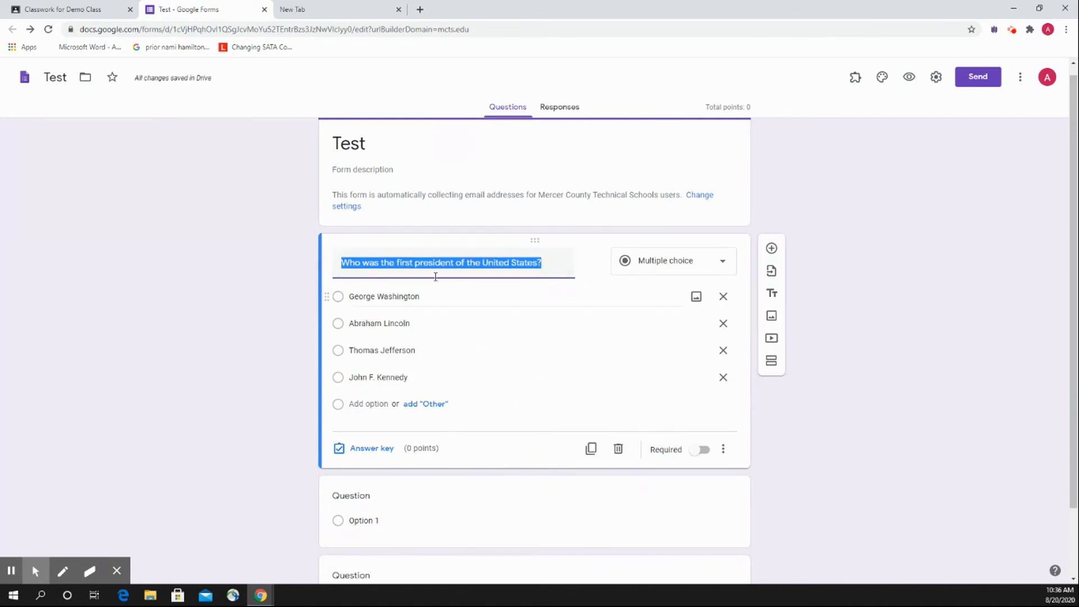
scroll(448, 406, down, 1)
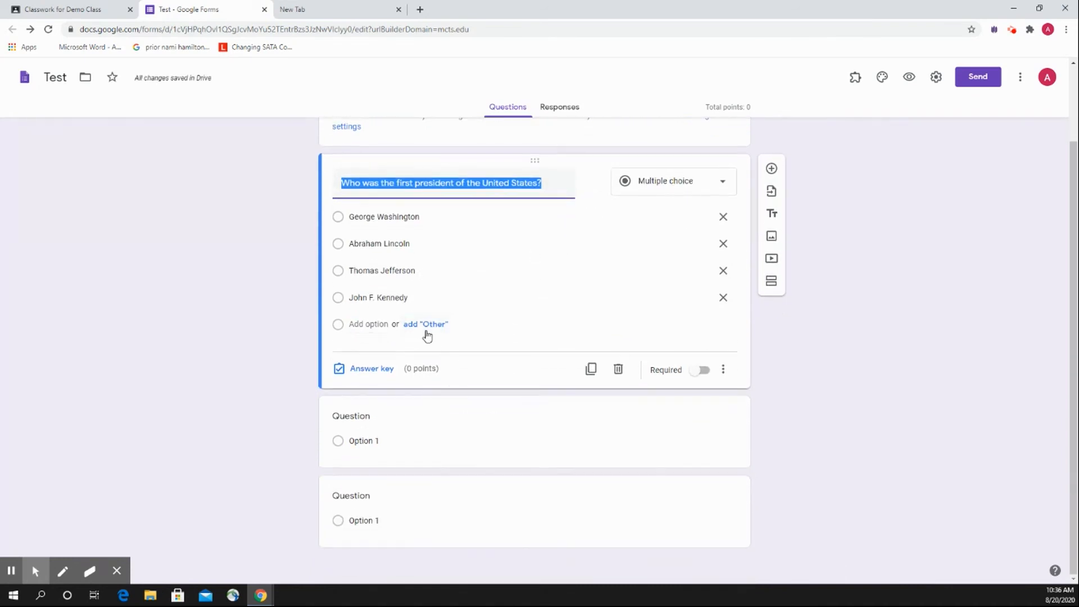
click(373, 370)
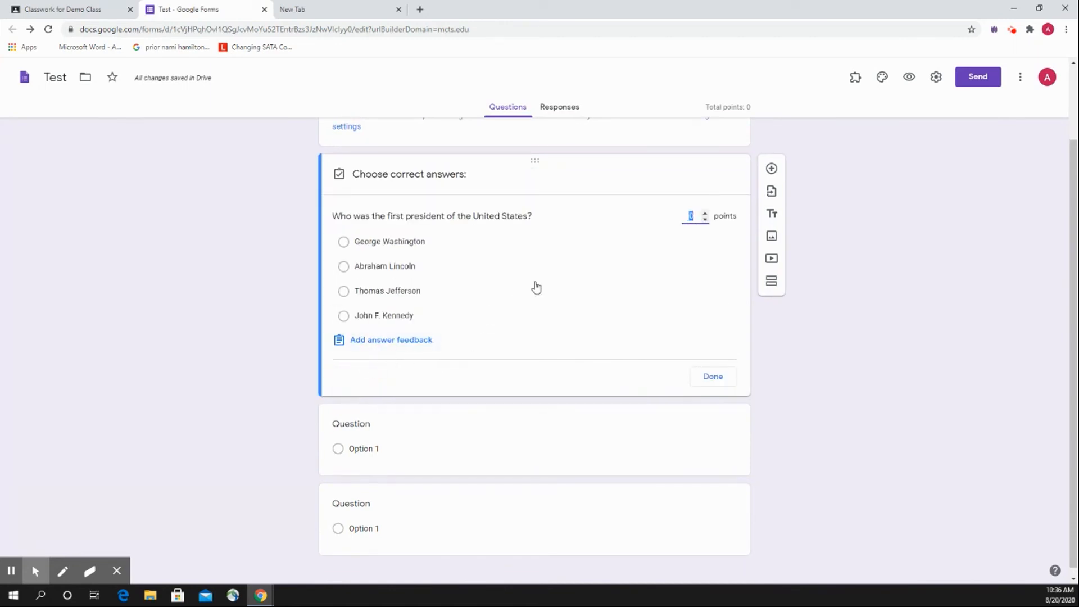
click(704, 215)
click(704, 214)
click(704, 214)
click(704, 215)
click(343, 245)
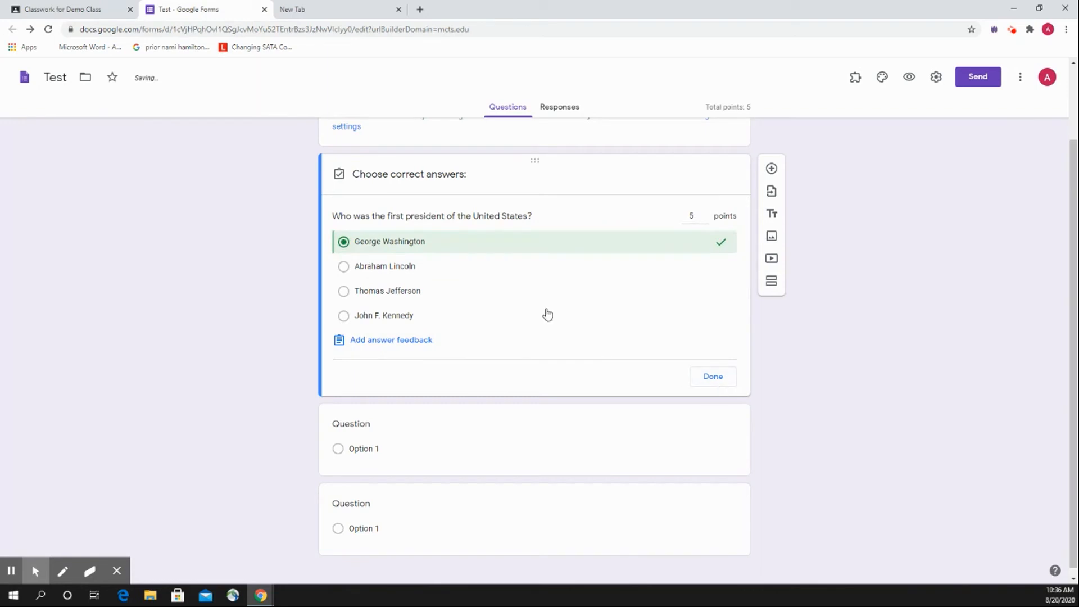
click(714, 382)
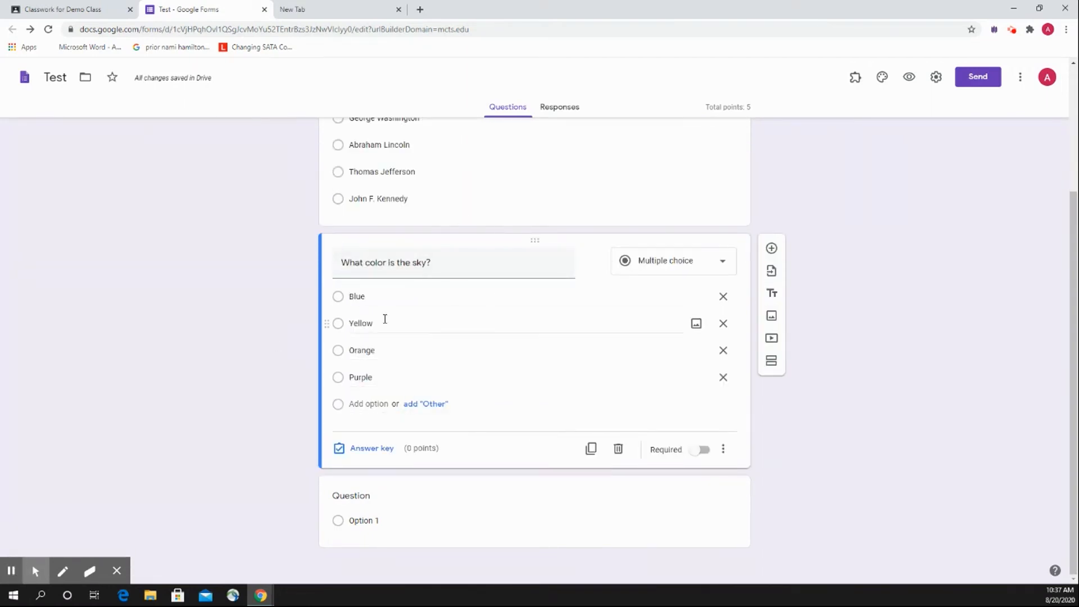
Set the answer key of "What color is the sky?" to Blue, worth 5 points.
click(366, 448)
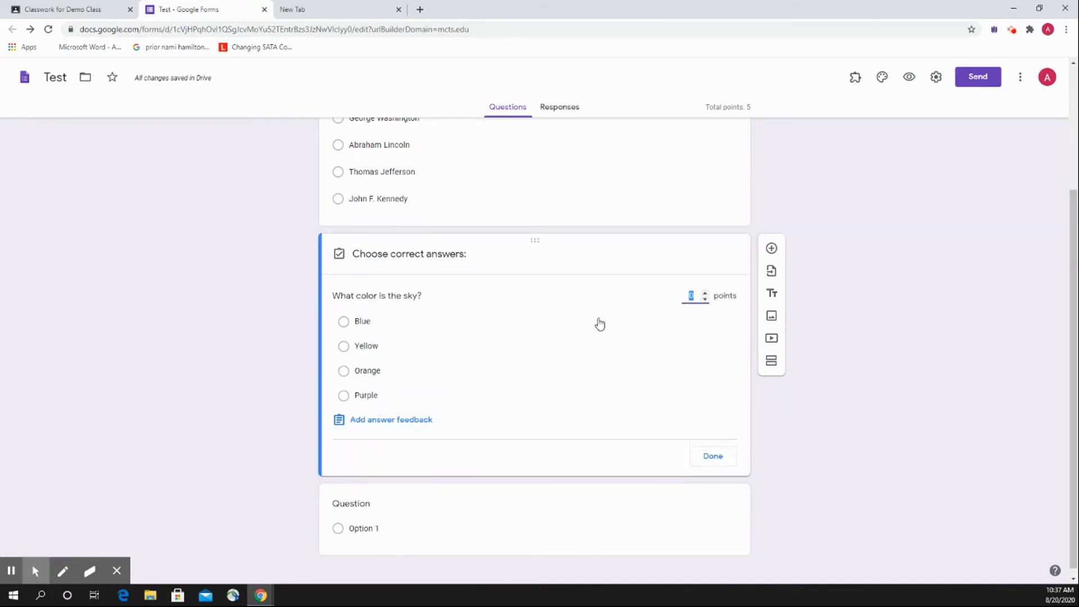
click(706, 292)
click(706, 293)
click(706, 293)
click(706, 293)
click(706, 293)
click(344, 324)
click(724, 465)
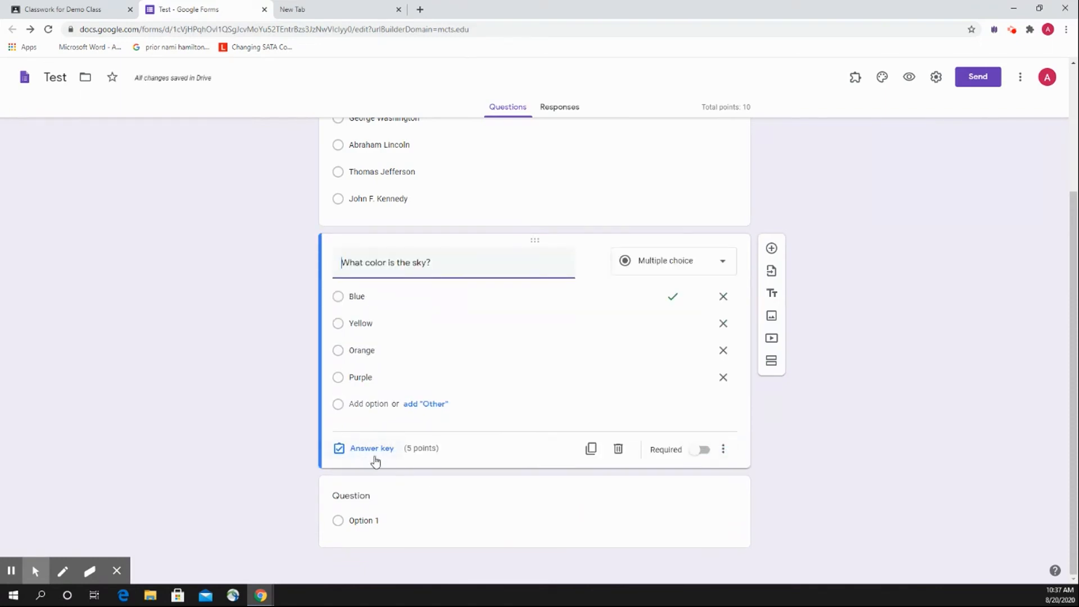
Review the answer key of the sky color question and the questions above it.
click(374, 453)
click(719, 467)
scroll(315, 373, up, 3)
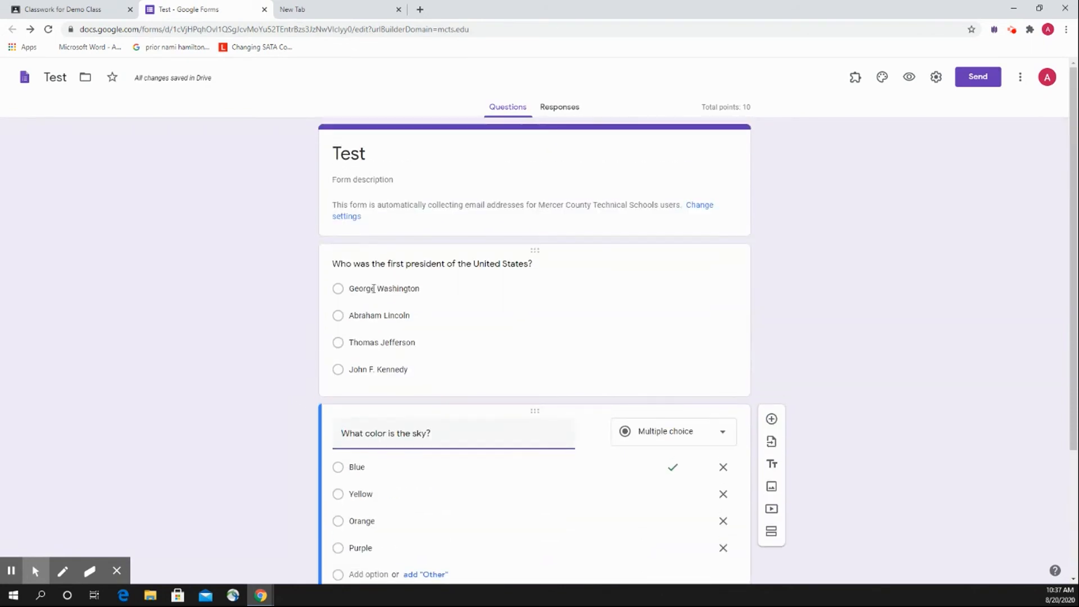
click(860, 213)
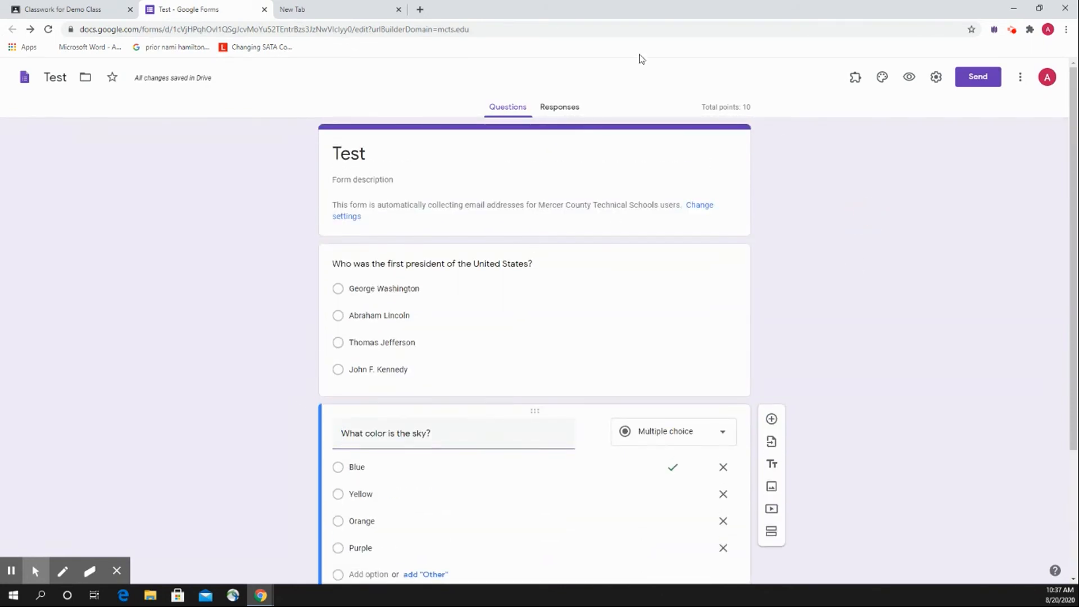
Return to the Classroom assignment, reopen the attached quiz form to check its questions, and close it.
click(264, 10)
click(68, 9)
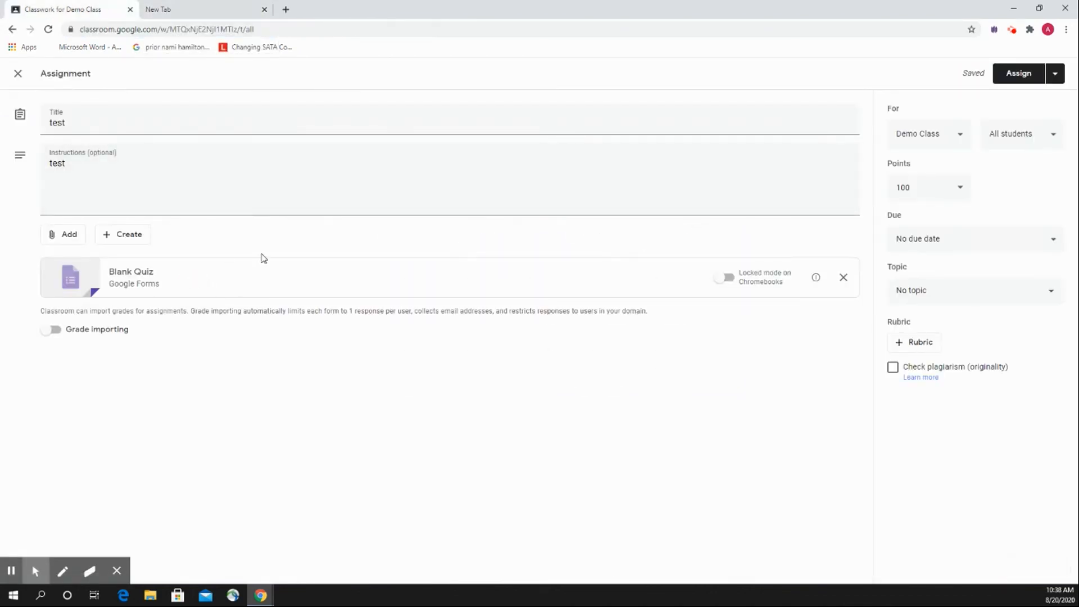
click(253, 272)
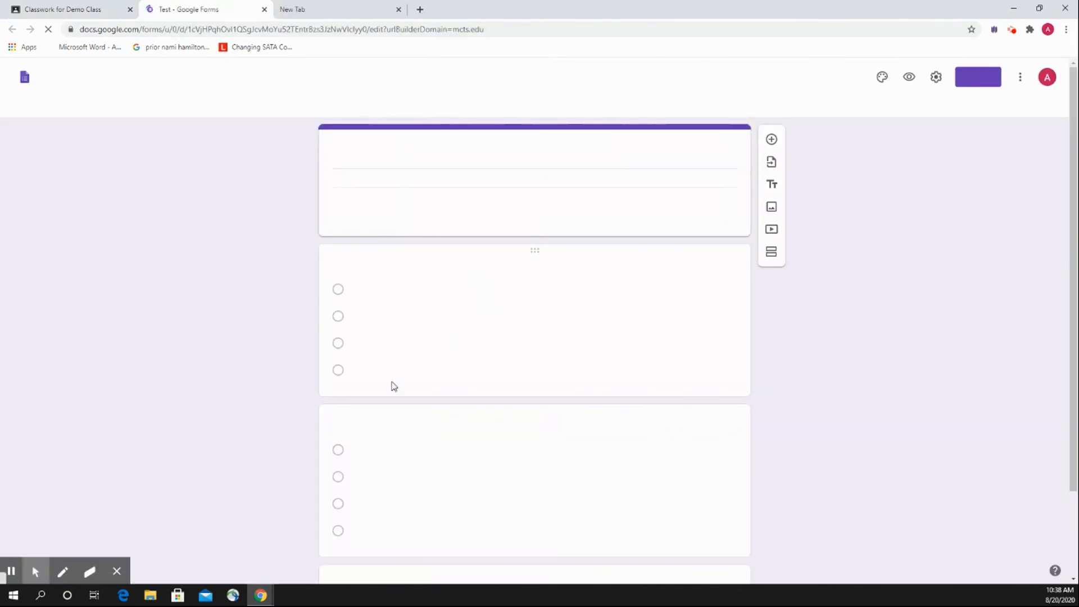
scroll(295, 378, down, 2)
scroll(286, 350, up, 1)
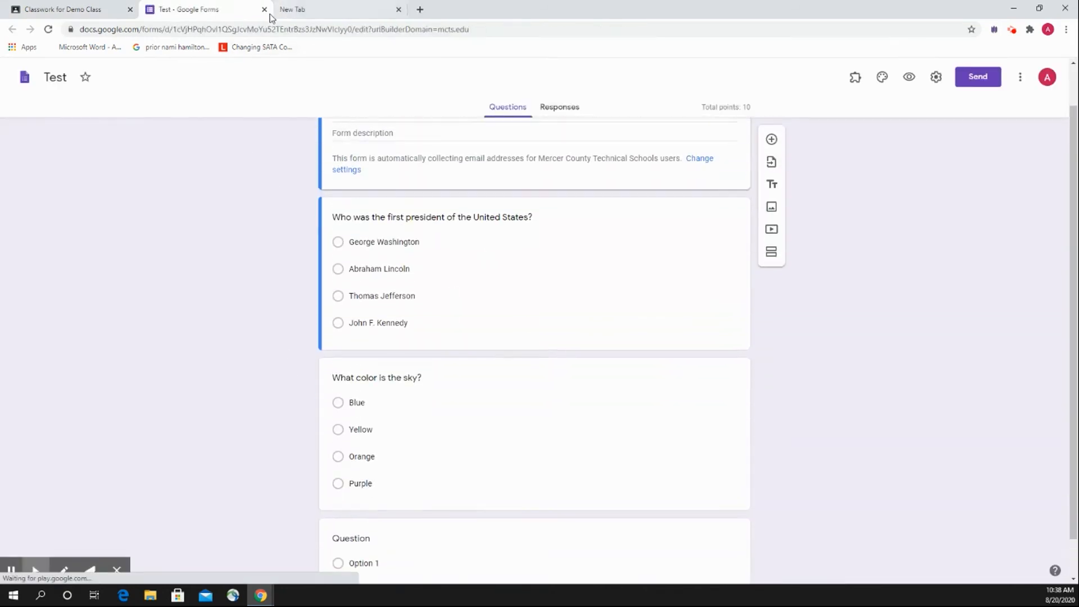
click(265, 10)
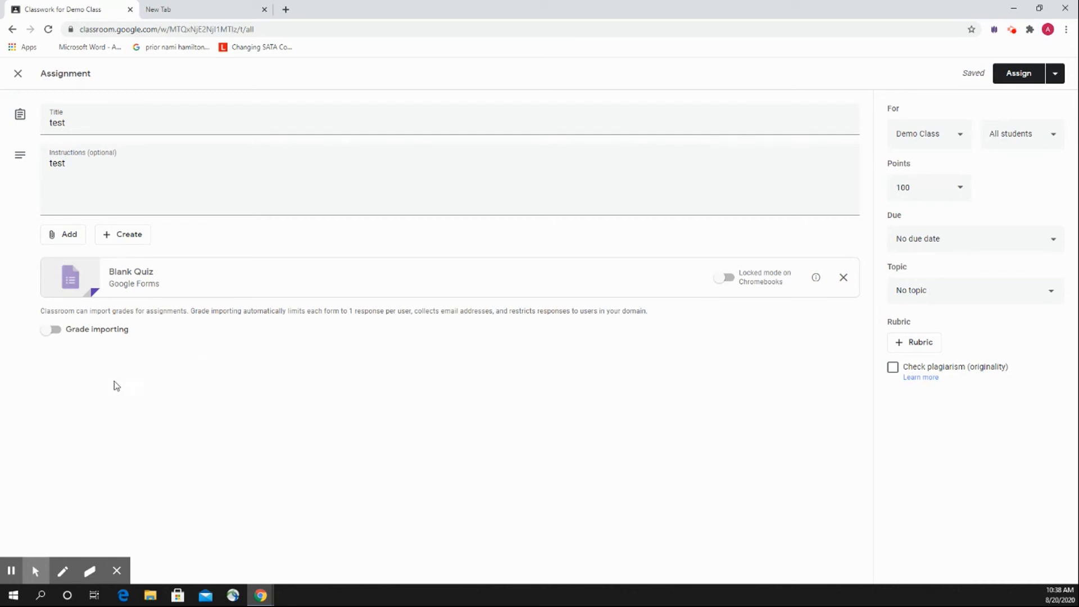
Turn on grade importing and assign the test assignment to all students in Demo Class.
click(49, 332)
click(1024, 80)
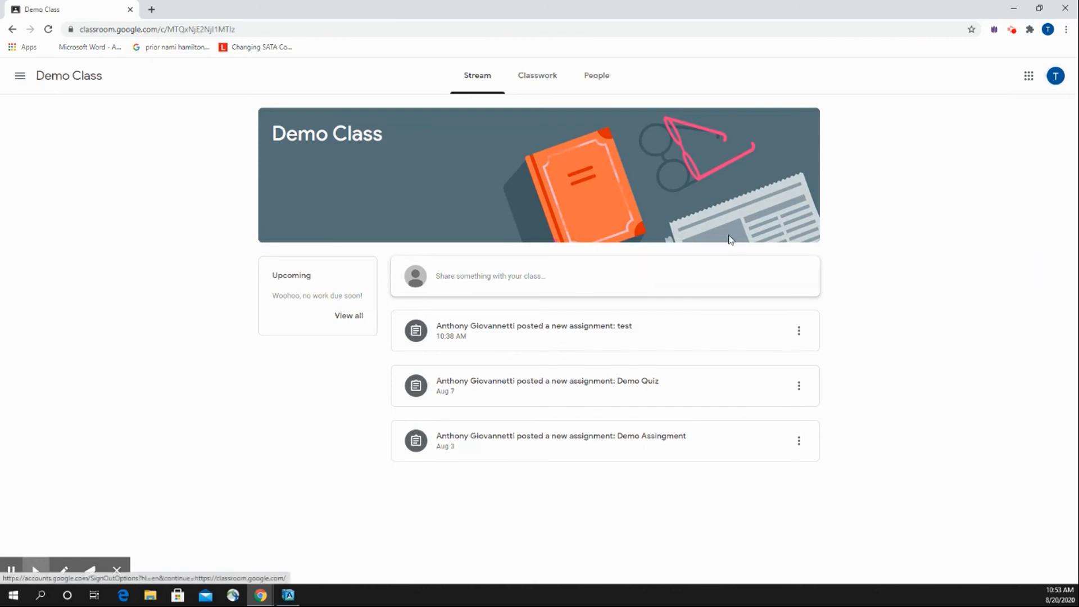
As the student, open the test assignment from Demo Class's classwork and open its attached Test form.
click(528, 80)
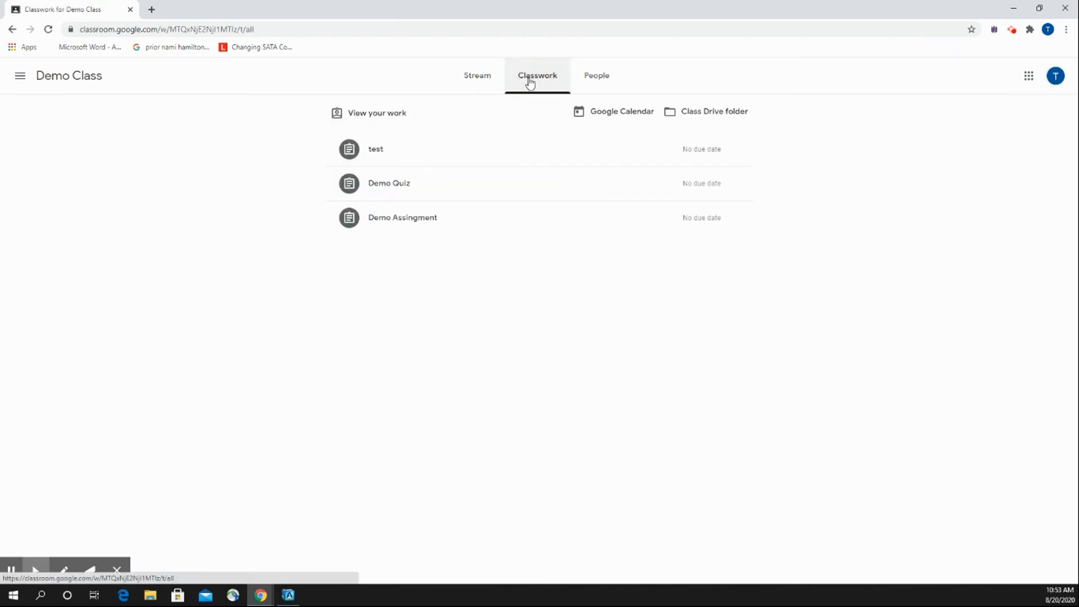
click(424, 159)
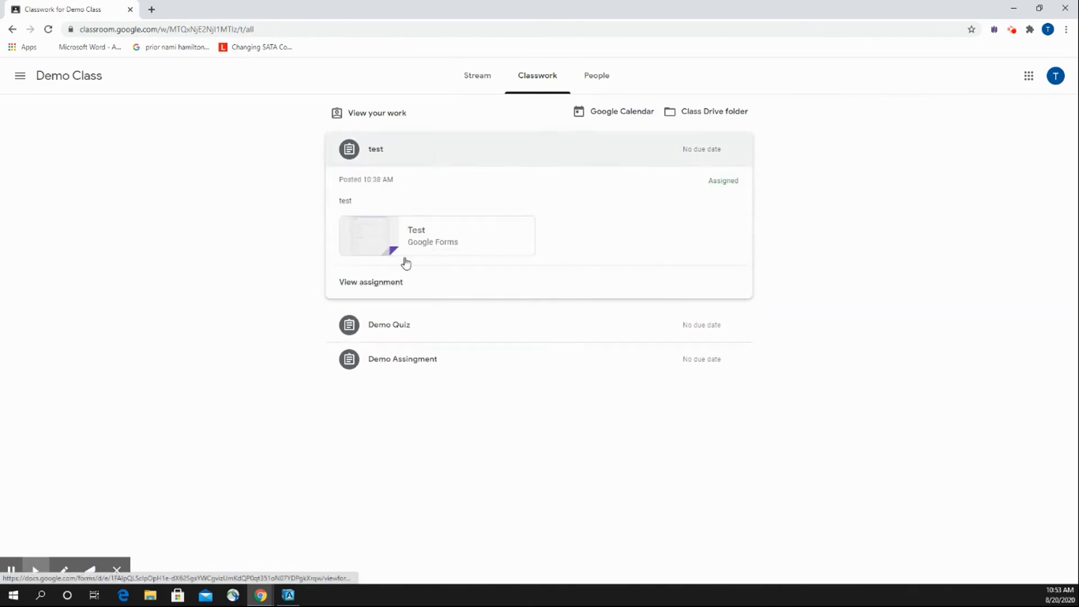
click(400, 284)
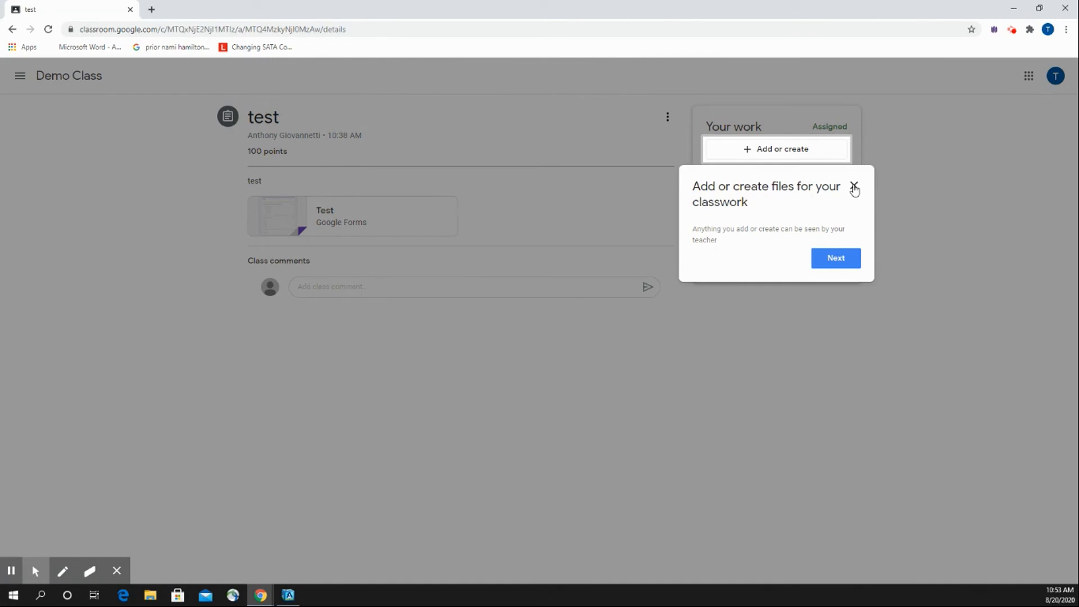
click(852, 185)
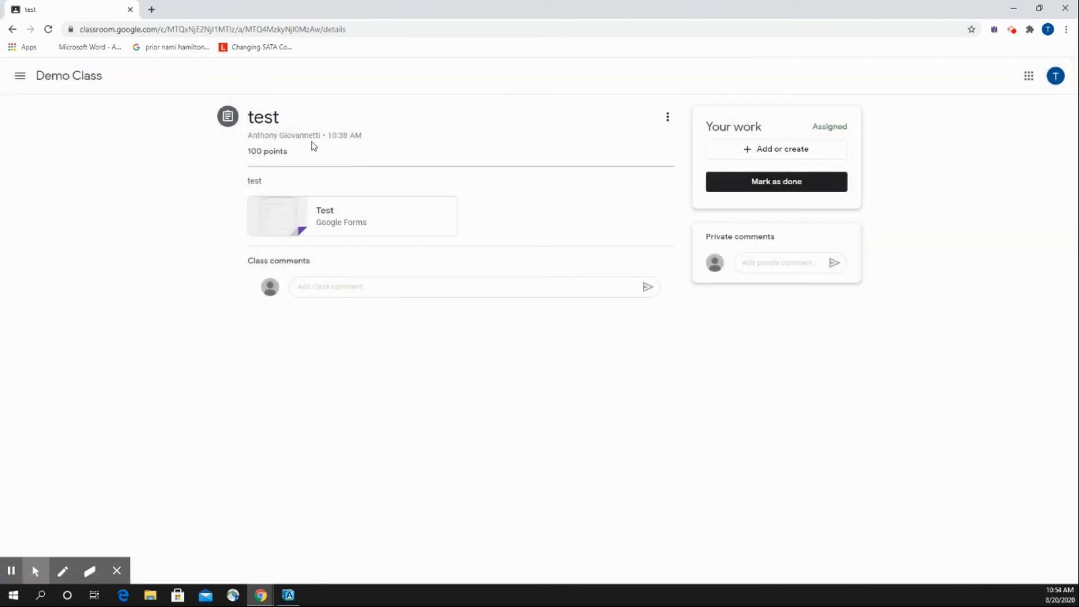
click(345, 219)
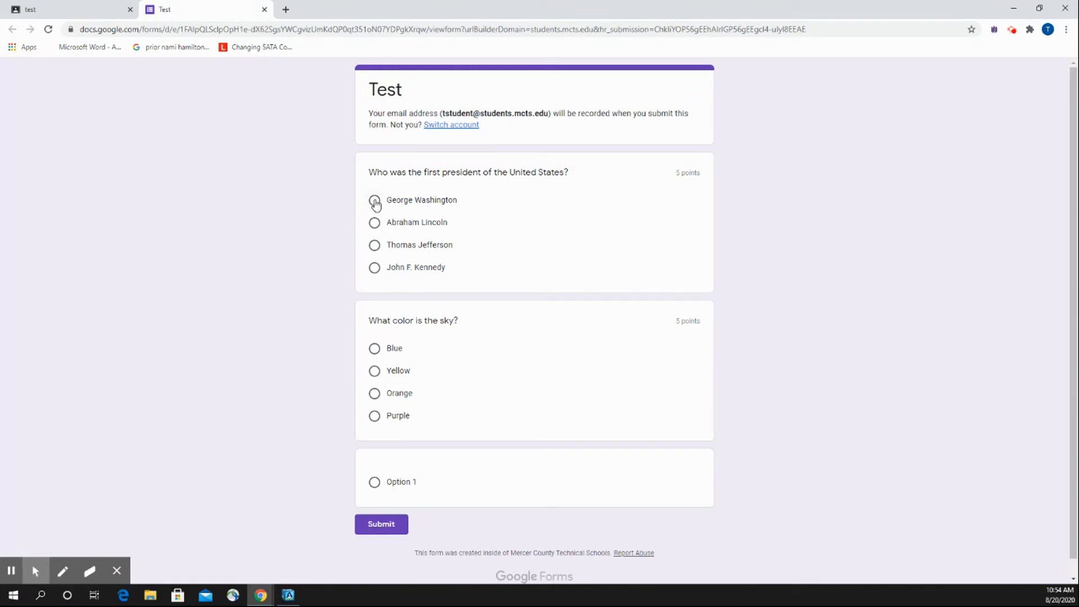
Answer the quiz with George Washington for the first president and Orange for the sky color, and submit it.
click(375, 201)
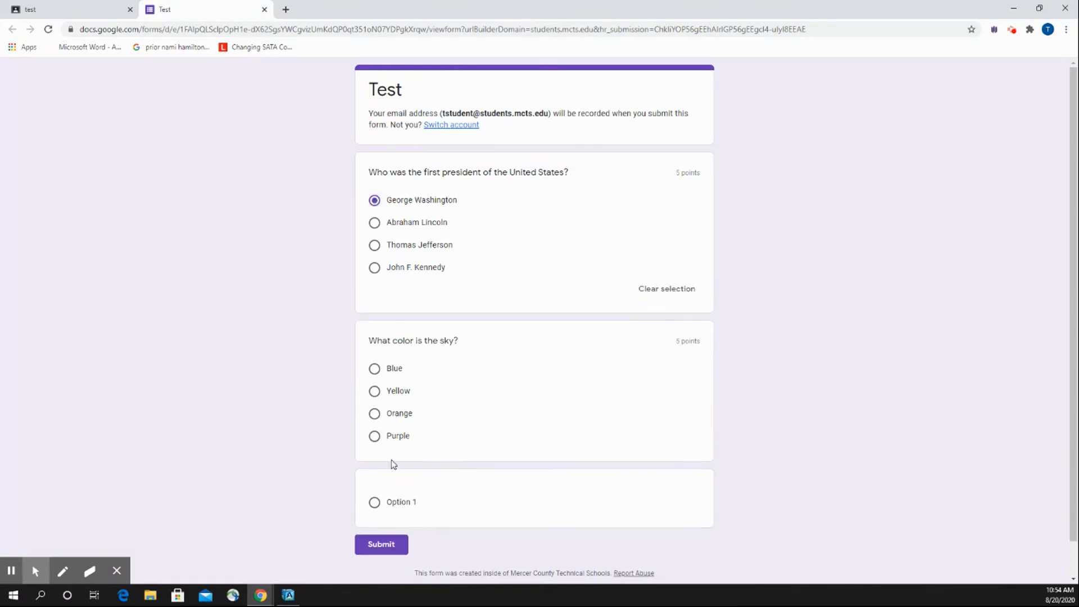
click(374, 414)
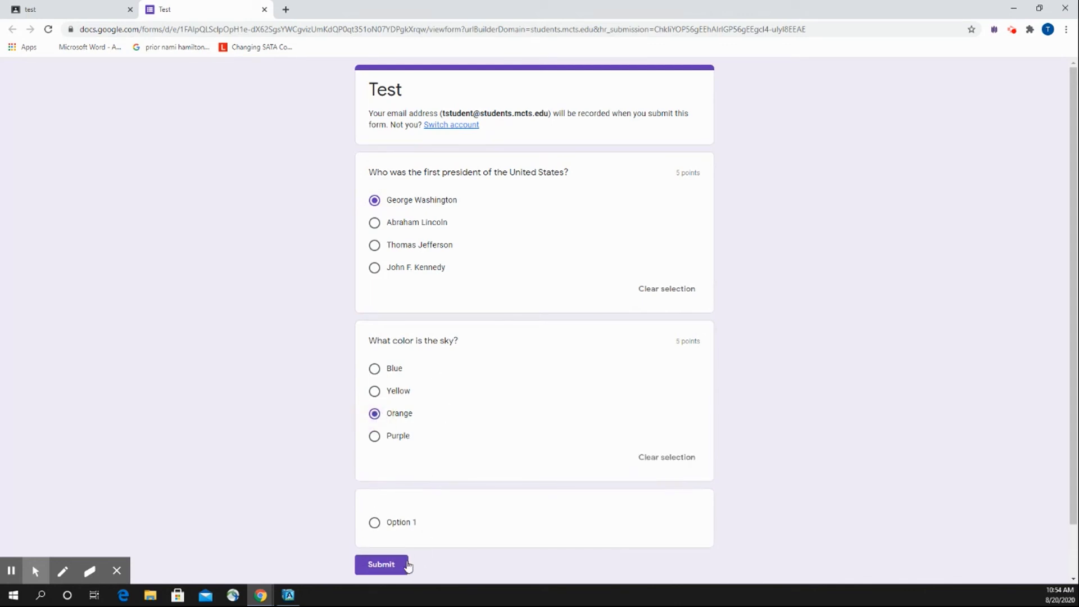
click(401, 567)
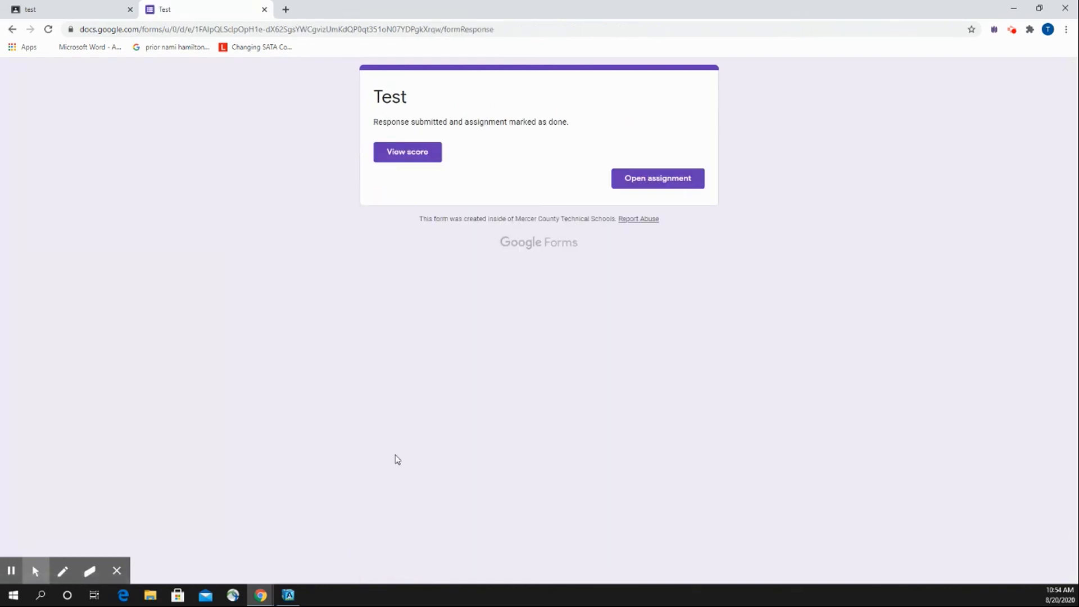
View the submitted quiz's score and marked answers, and return to the assignment page in Classroom.
click(387, 159)
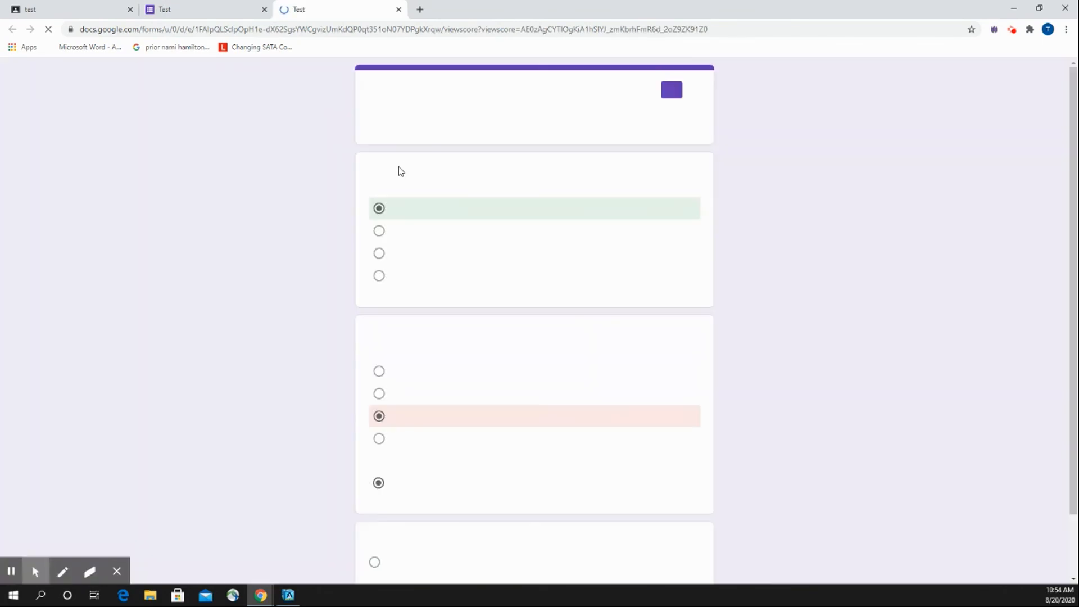
scroll(369, 303, down, 2)
scroll(342, 304, up, 2)
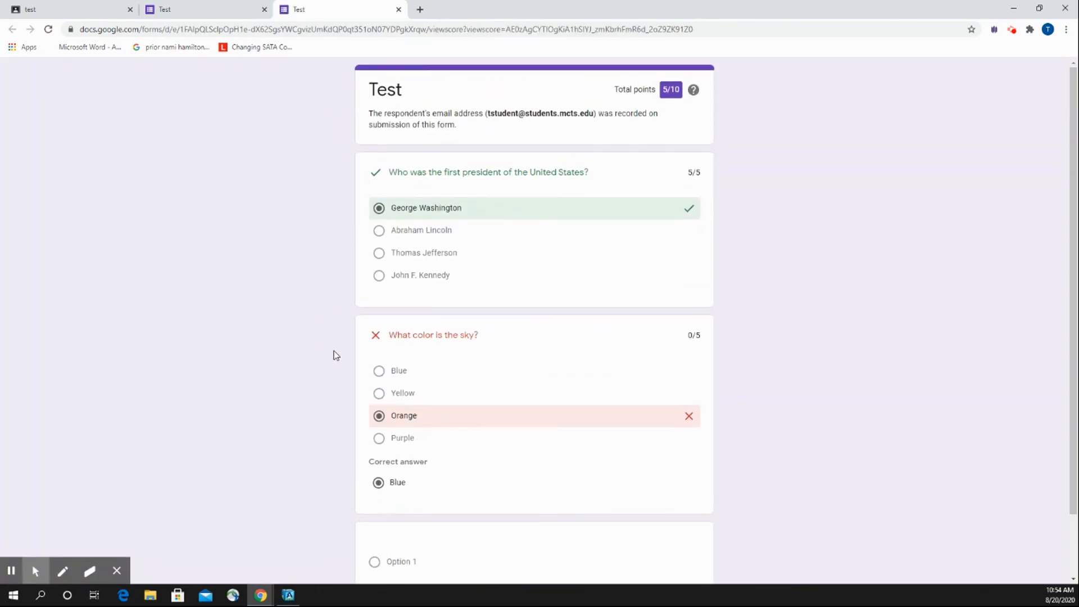
scroll(573, 298, down, 2)
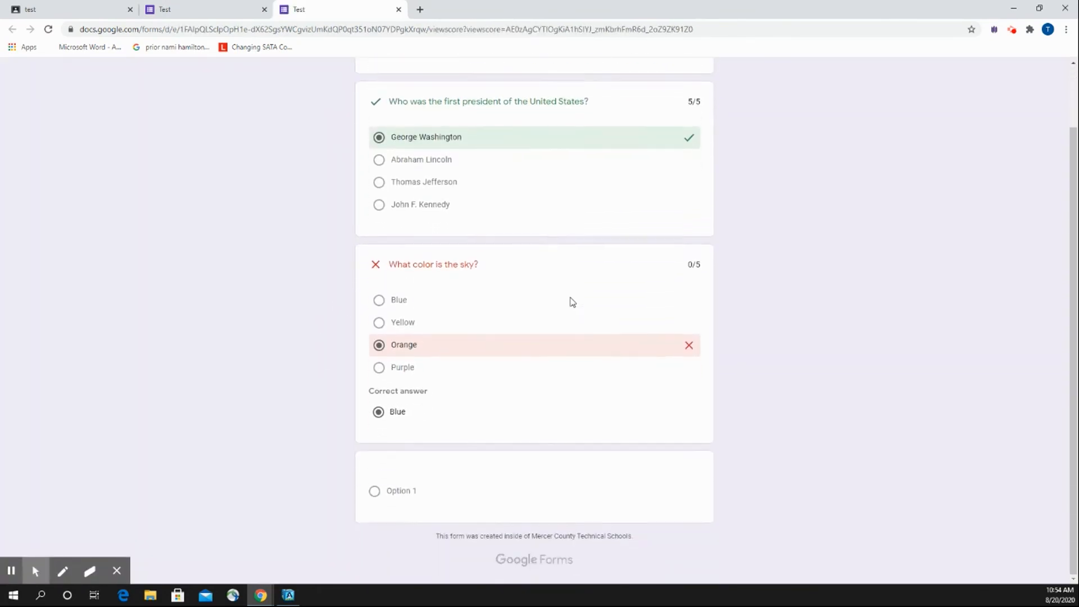
scroll(571, 304, up, 2)
click(399, 10)
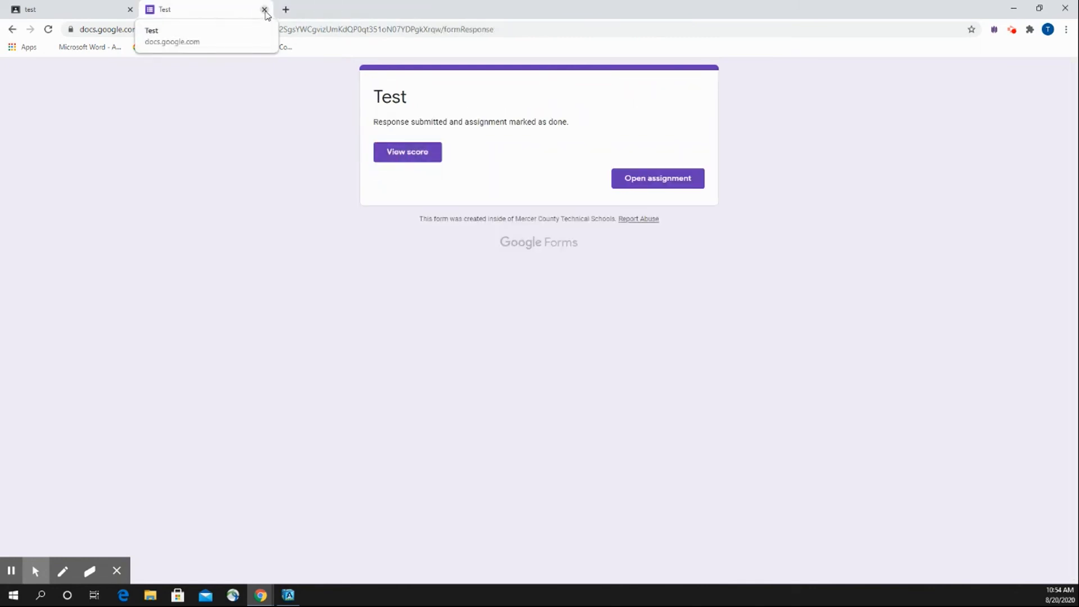
click(264, 10)
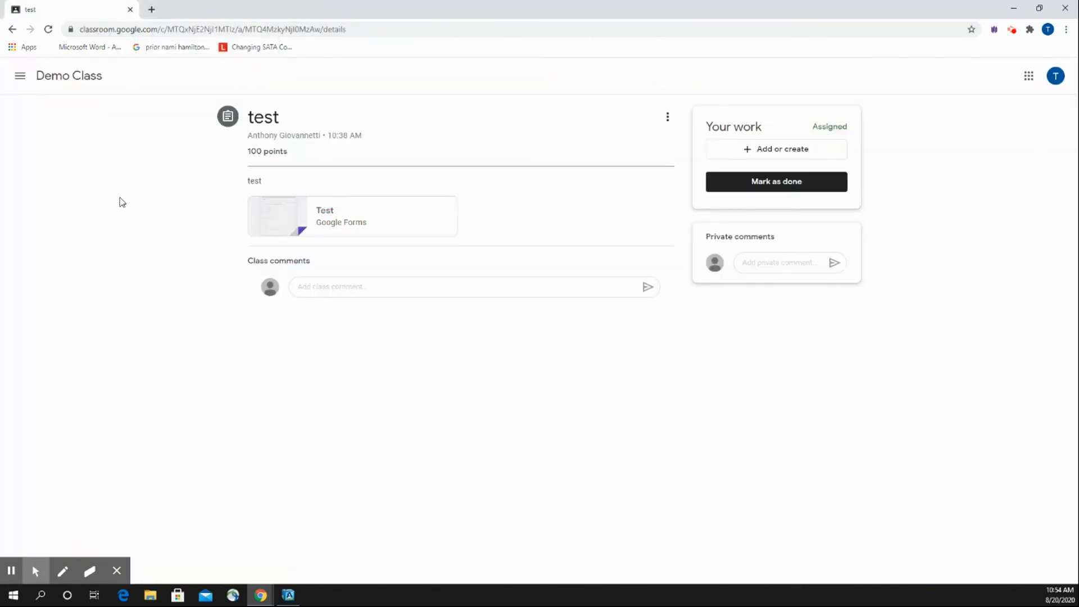
As the student, reopen the test assignment from Demo Class's classwork and check its submission status.
click(91, 80)
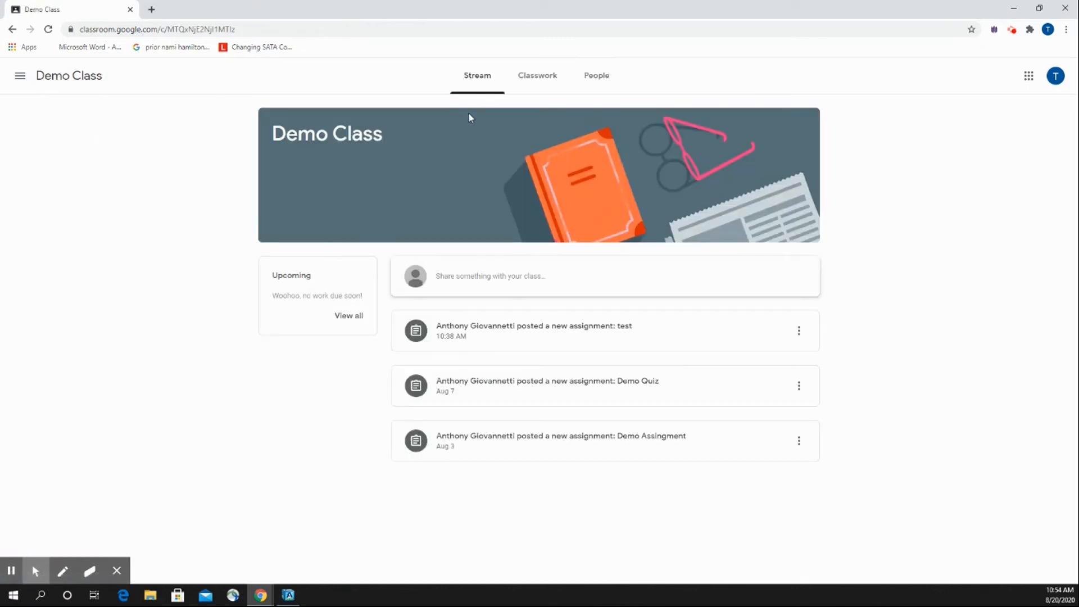
click(540, 87)
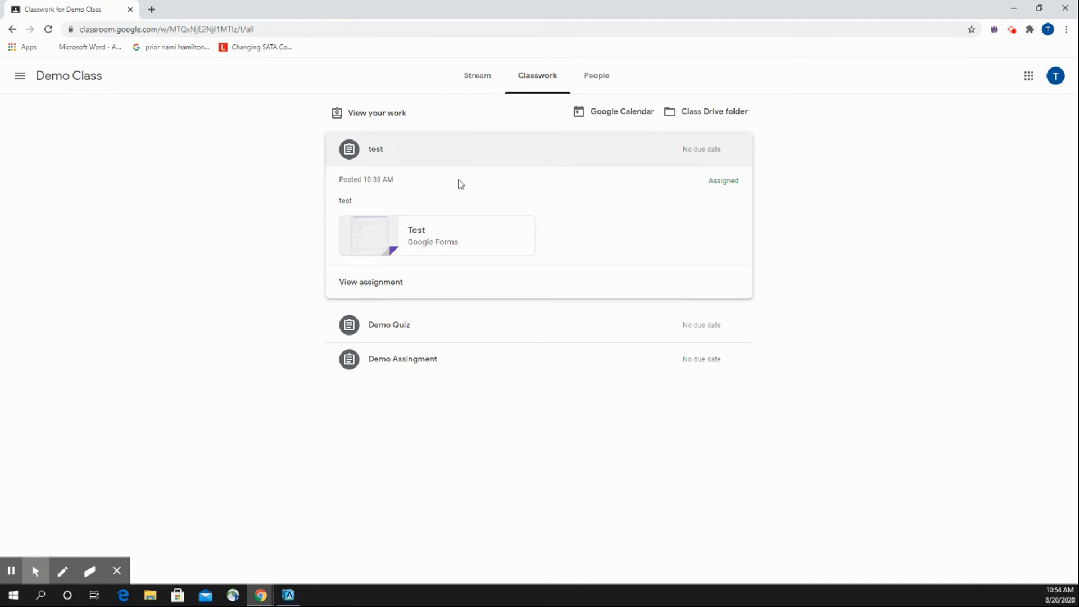
click(476, 76)
click(539, 83)
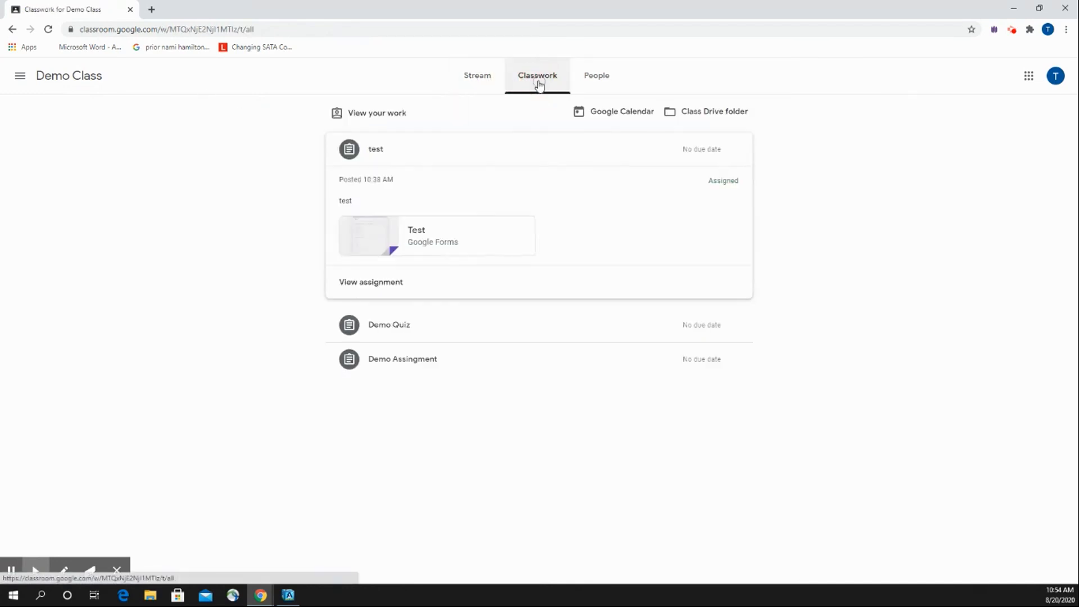
click(396, 286)
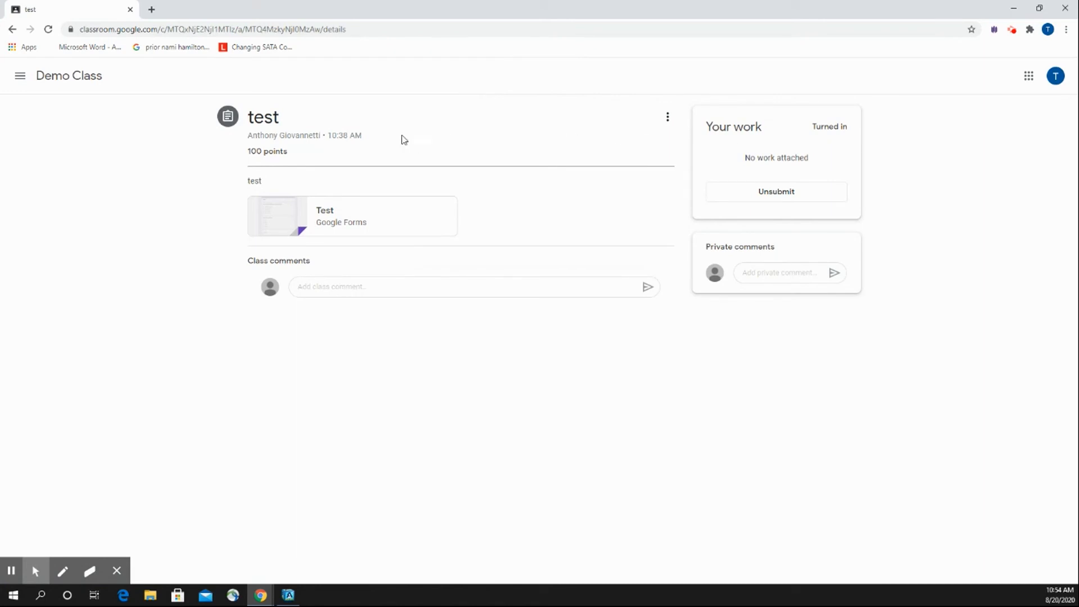
triple_click(824, 126)
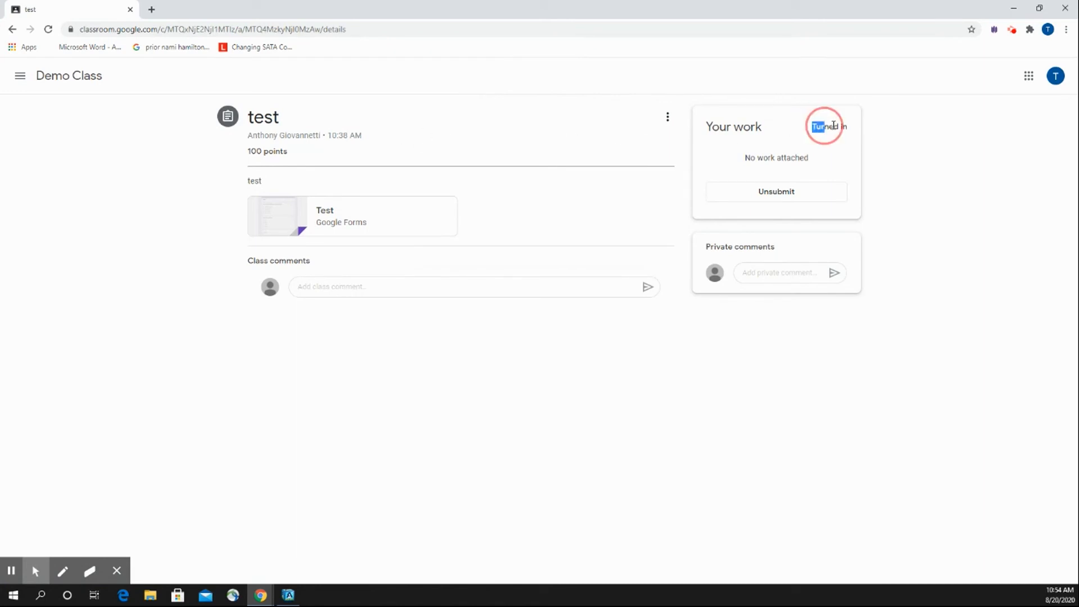
click(870, 137)
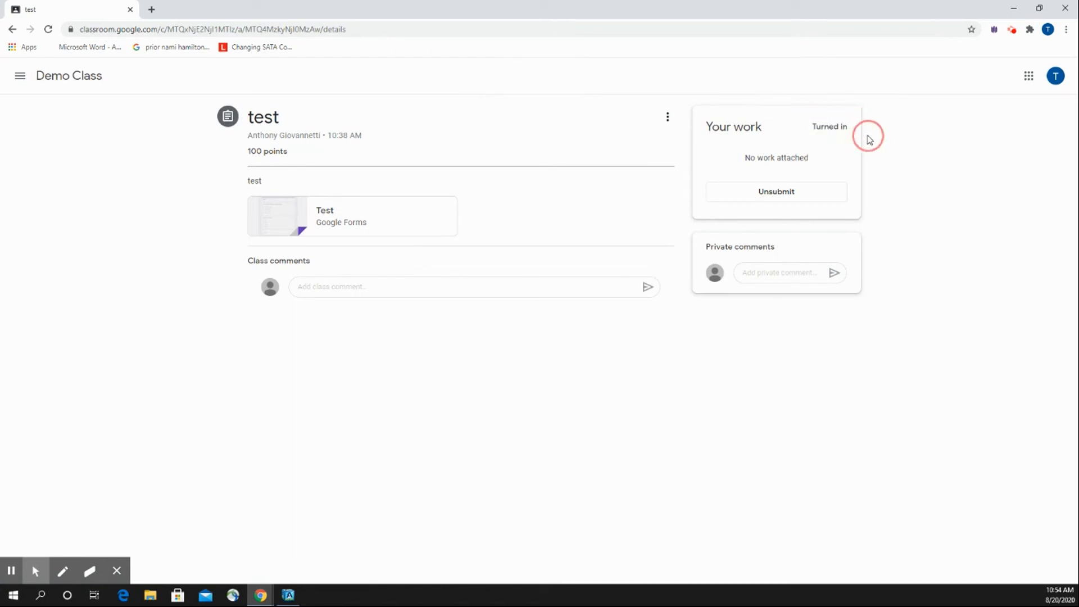
Return to Demo Class's classwork list and check the status of the test assignment there.
click(77, 75)
click(516, 84)
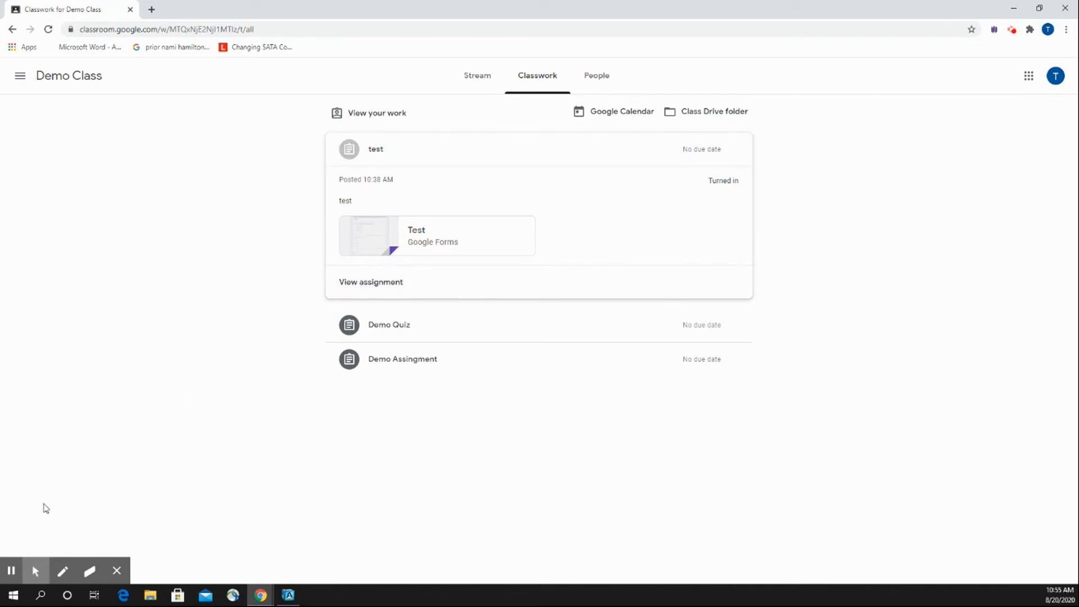
click(14, 572)
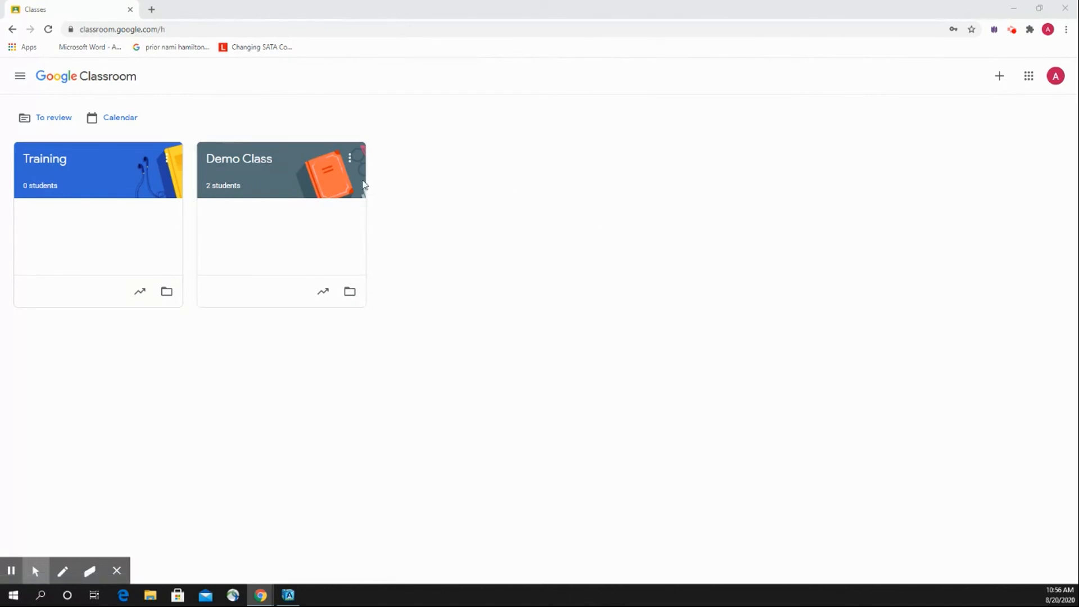
As the teacher, open the turned-in work for Demo Class's test assignment and import the grades from its form.
click(251, 167)
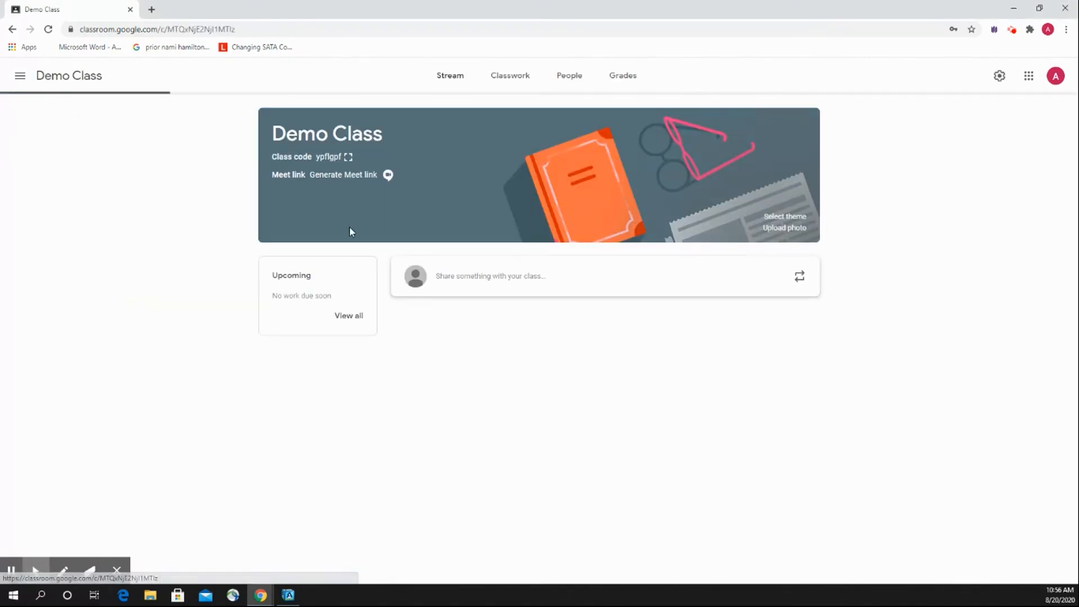
click(510, 78)
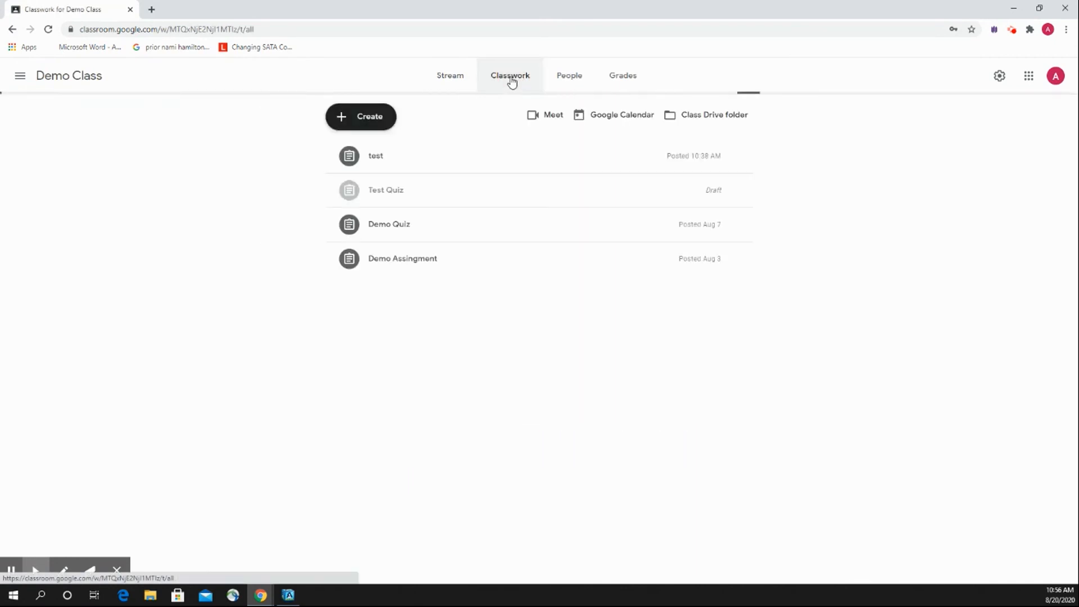
click(490, 164)
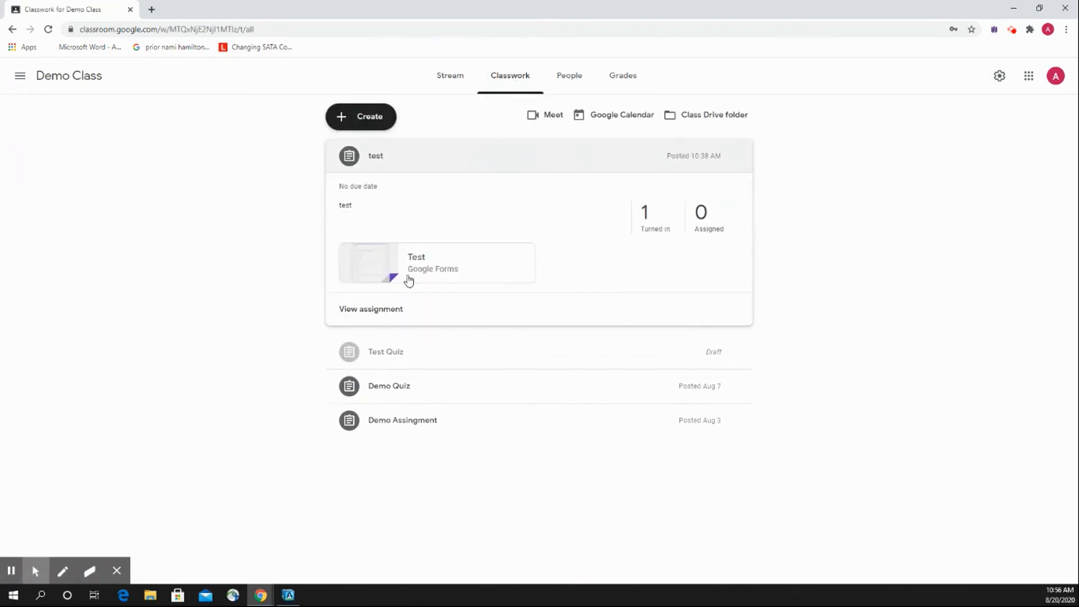
click(645, 219)
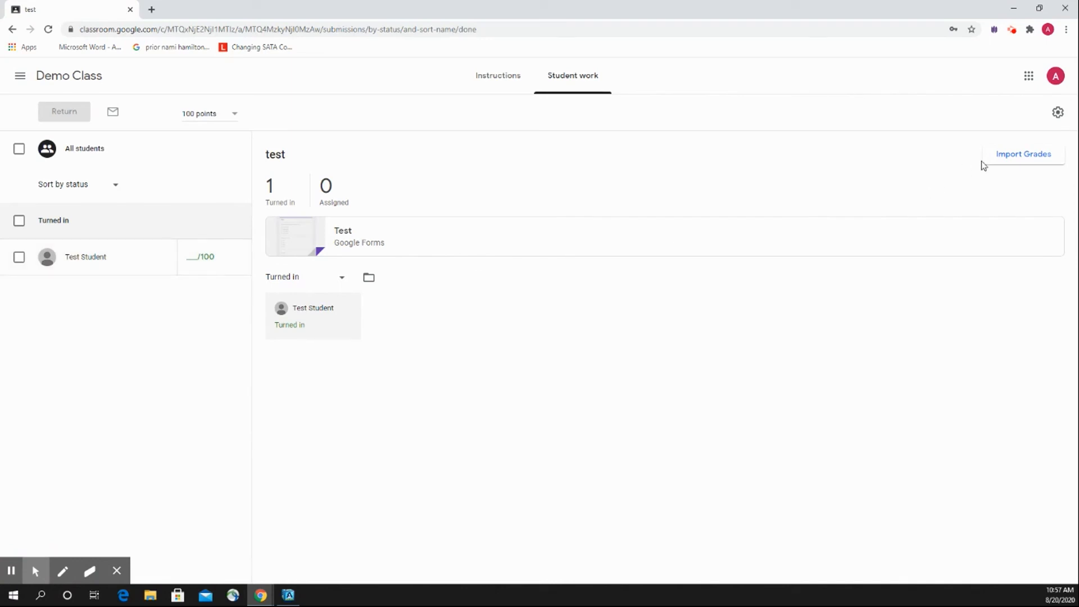
click(1014, 161)
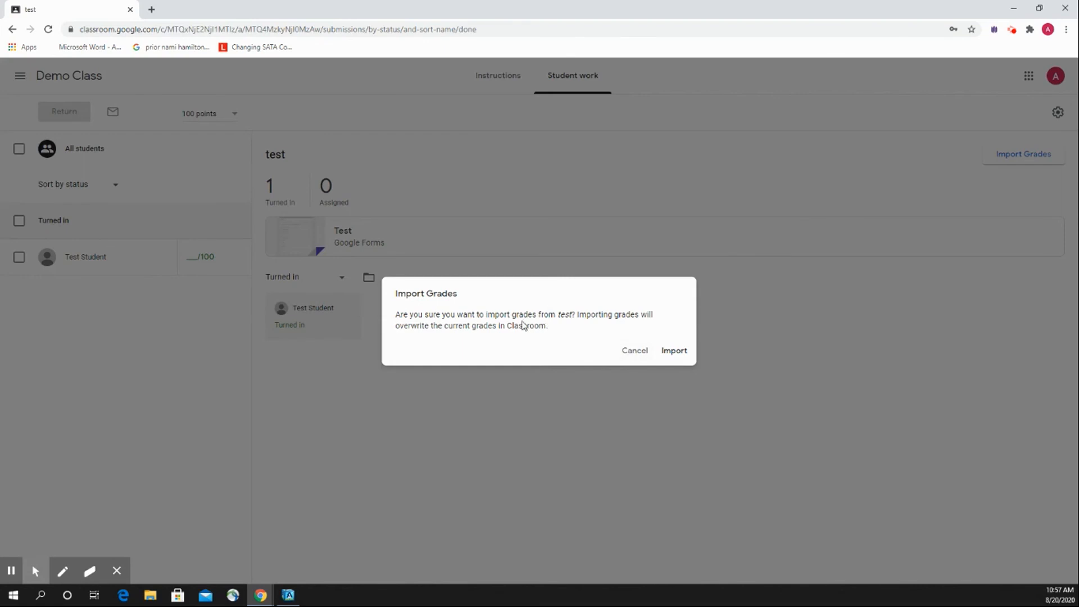
click(677, 354)
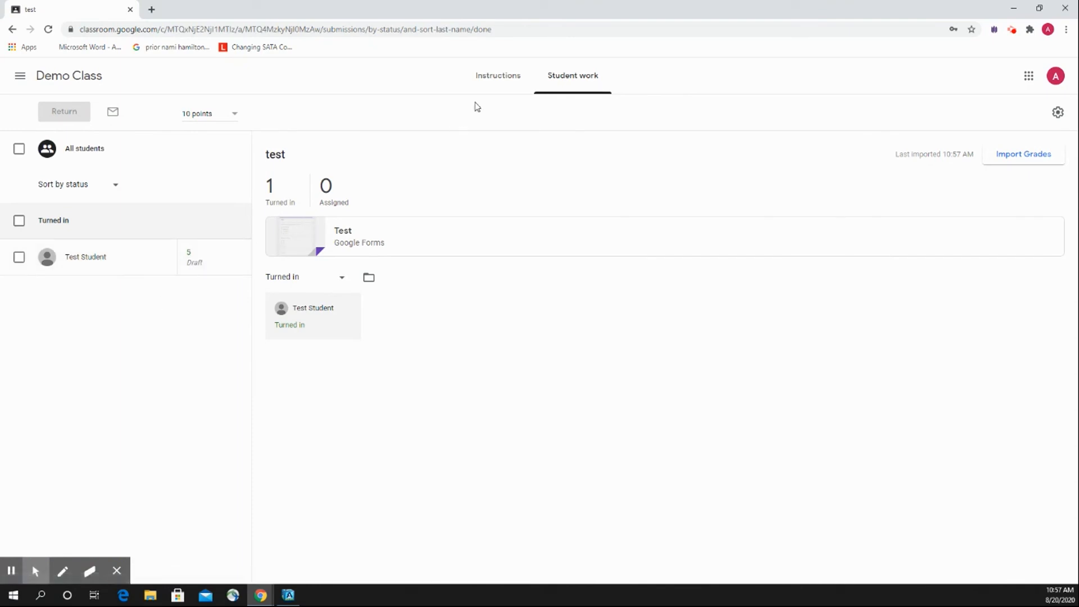
Open the student's work overview from Demo Class's people list and view the details of their test submission.
click(96, 77)
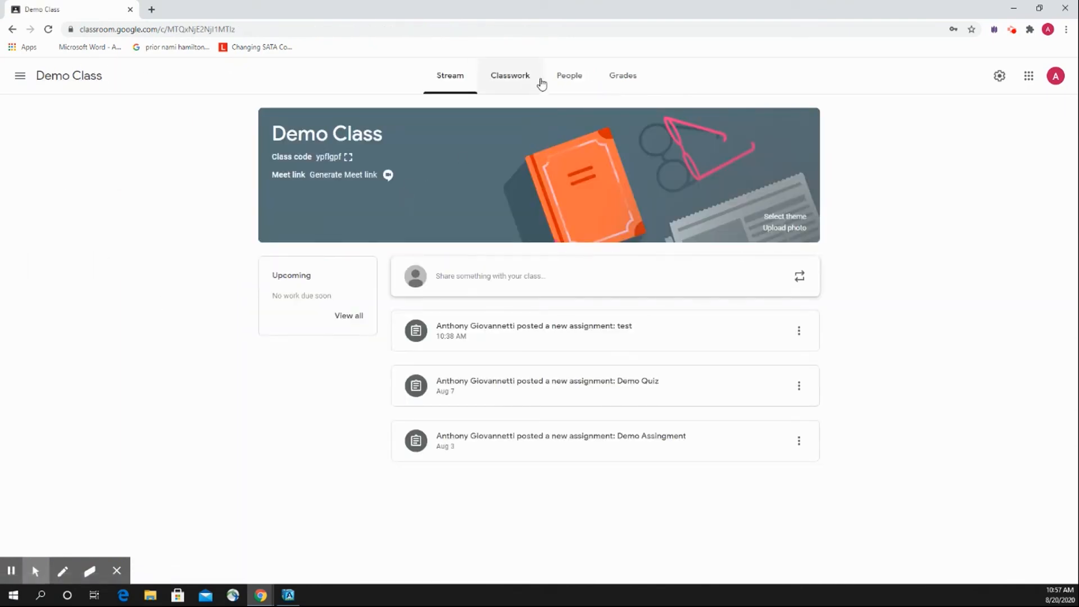
click(567, 82)
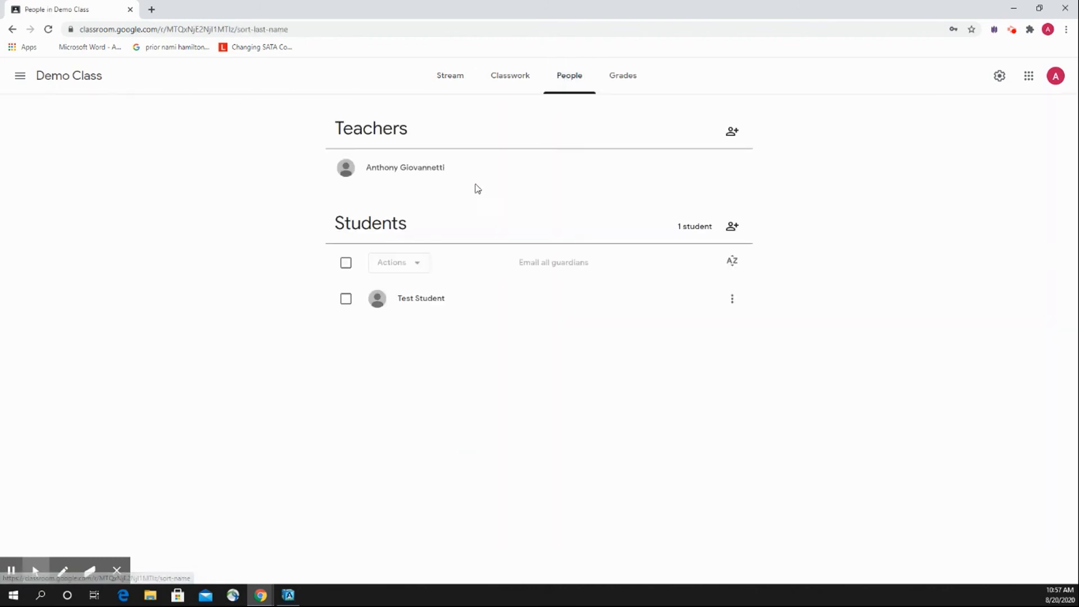
click(439, 304)
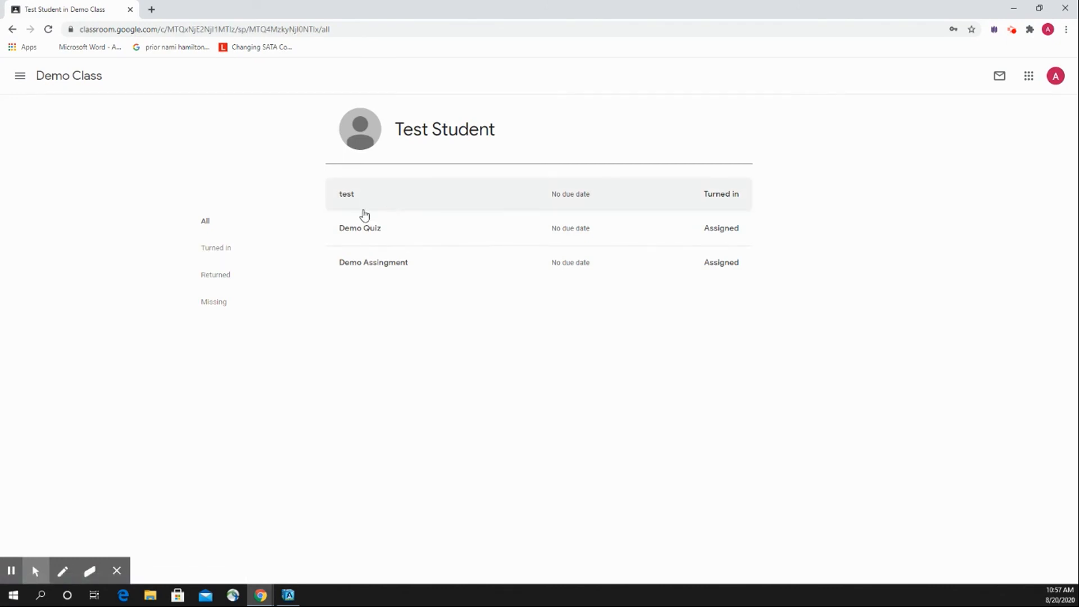
click(392, 201)
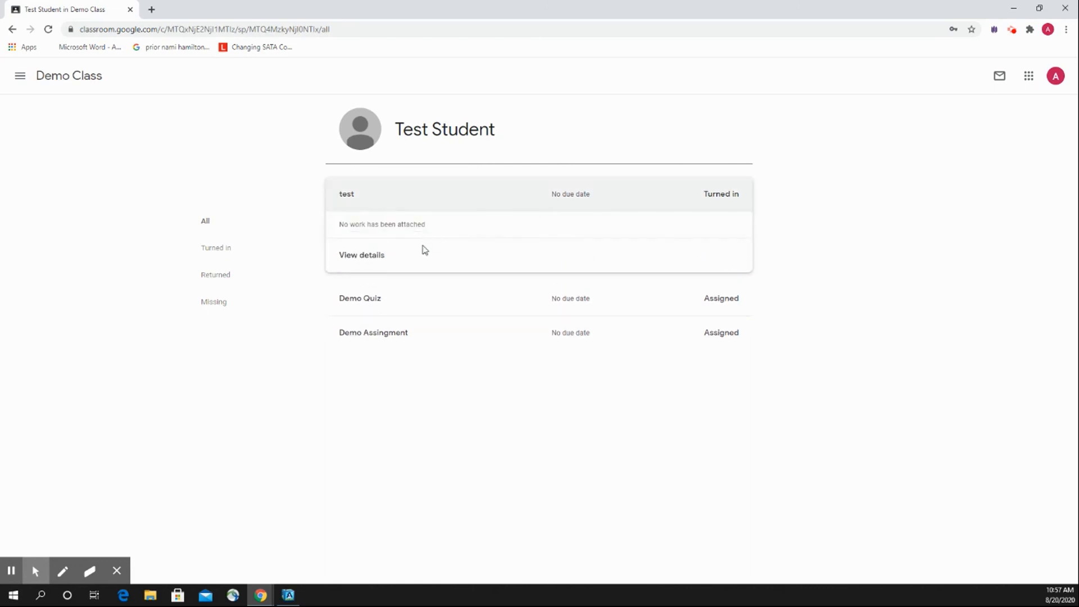
click(370, 255)
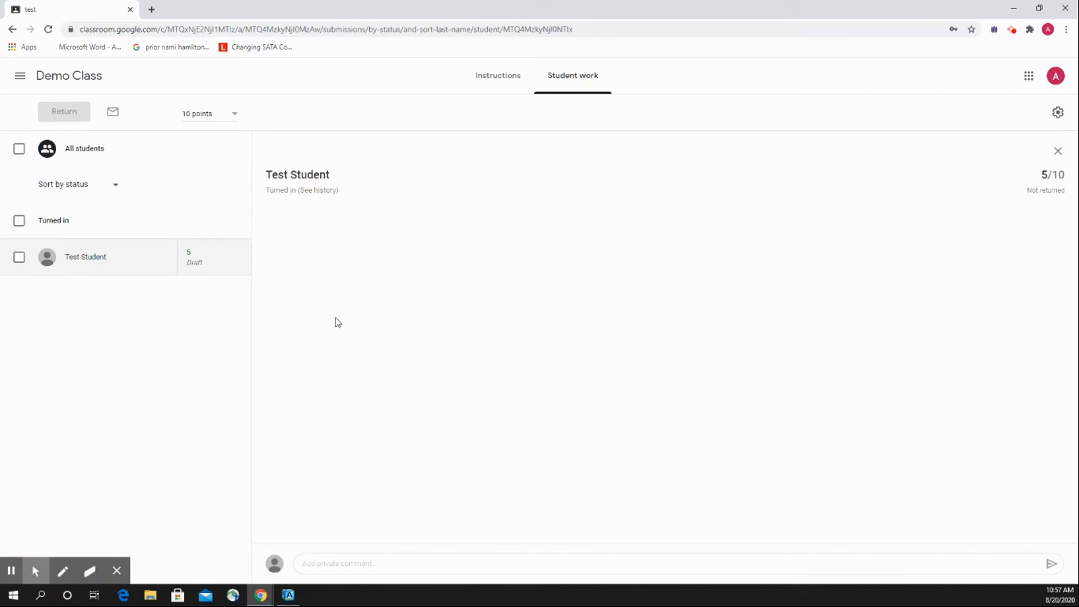
Show the types of classwork that can be created in Demo Class, and dismiss the choices.
click(56, 79)
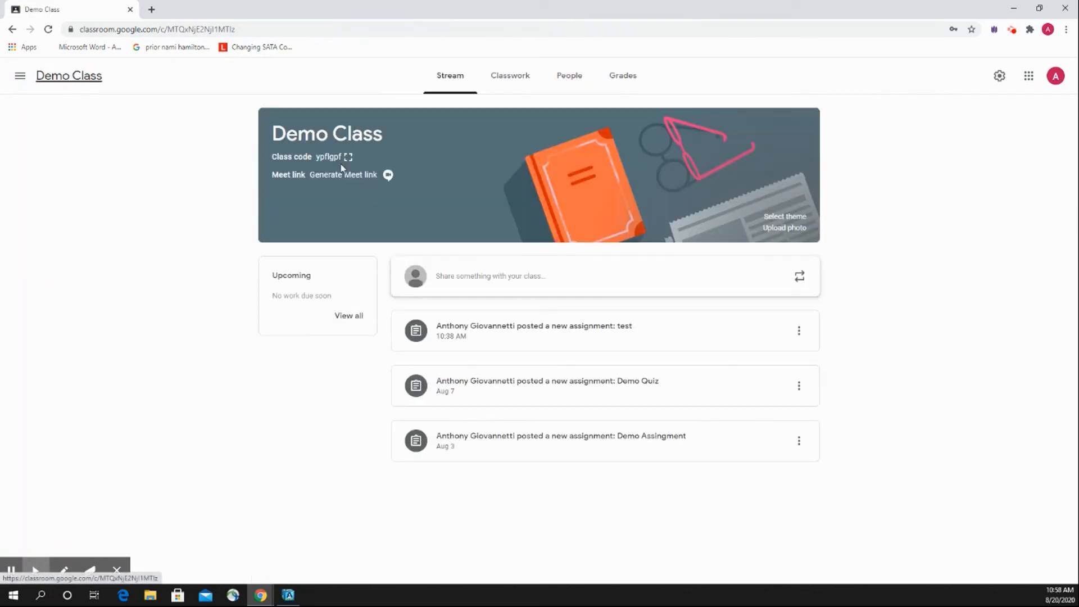
click(509, 80)
click(372, 122)
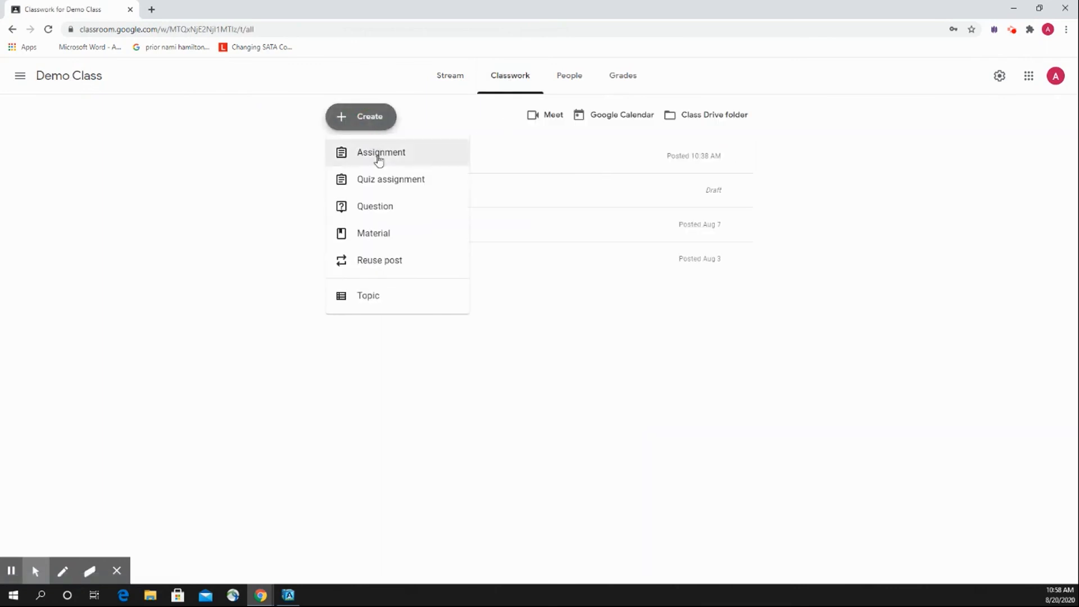
click(283, 162)
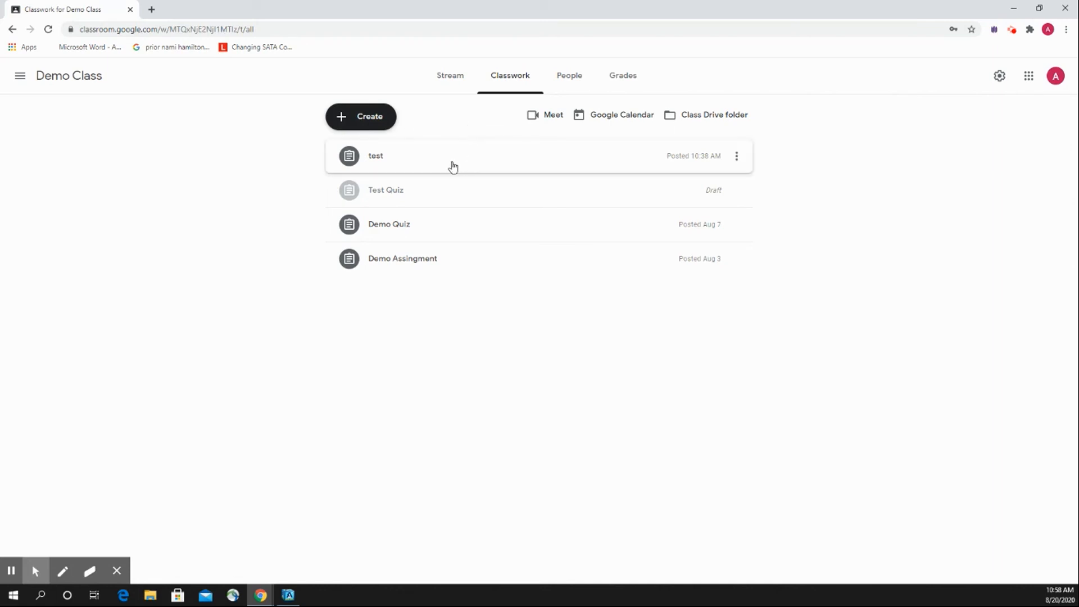
View Demo Class's gradebook and the test assignment's student work, and return to the class stream.
click(627, 78)
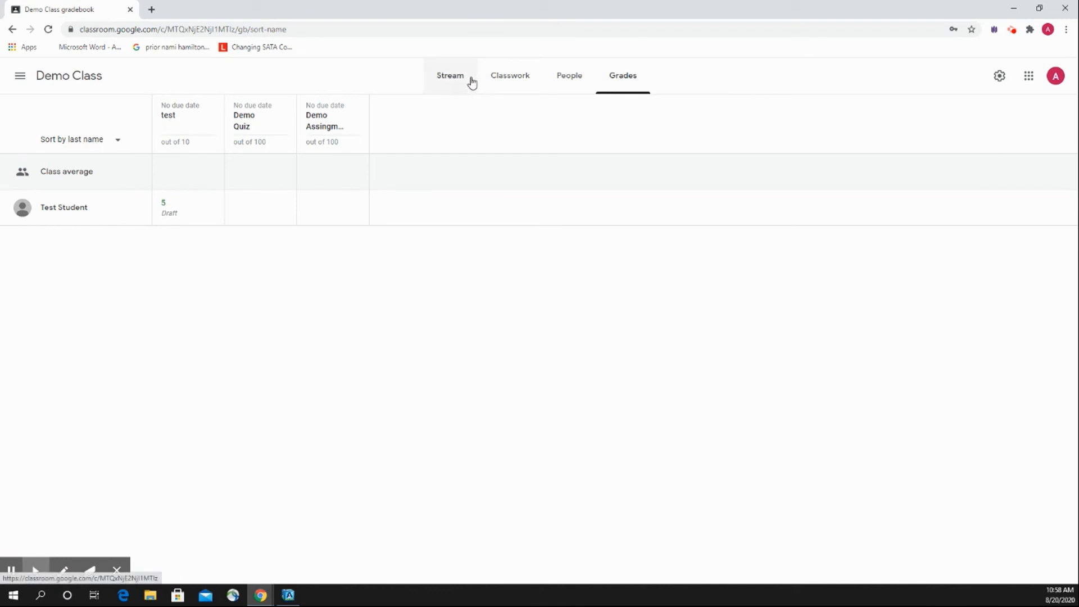
click(508, 80)
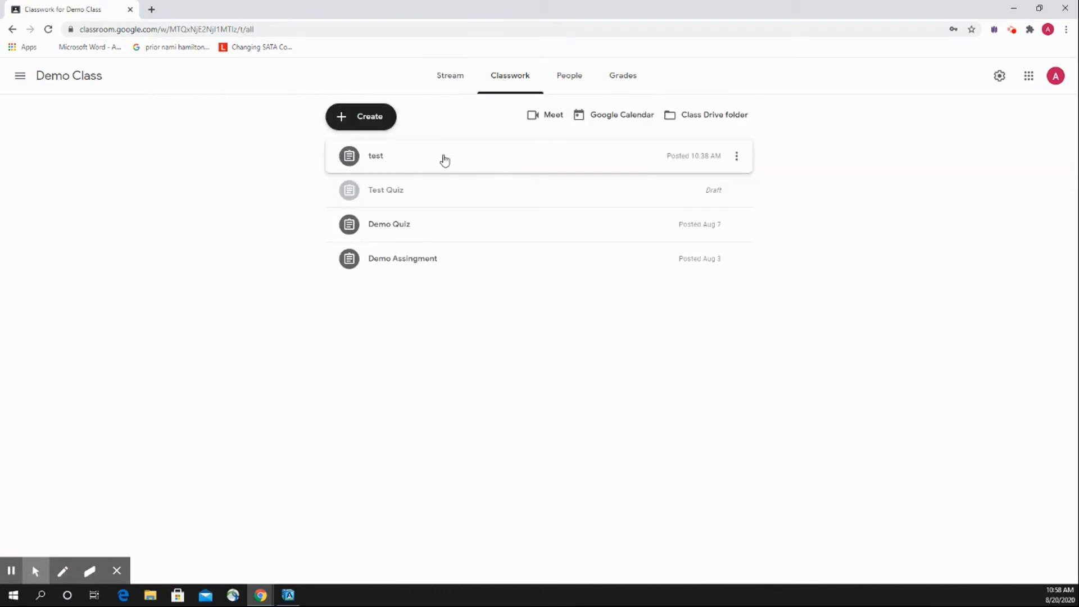
click(405, 161)
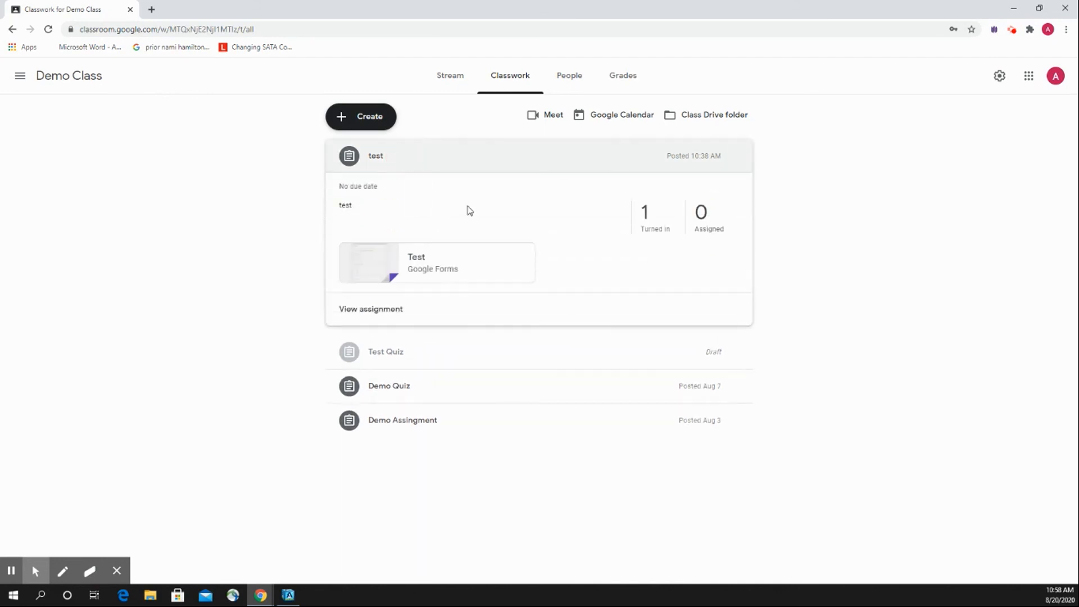
click(398, 310)
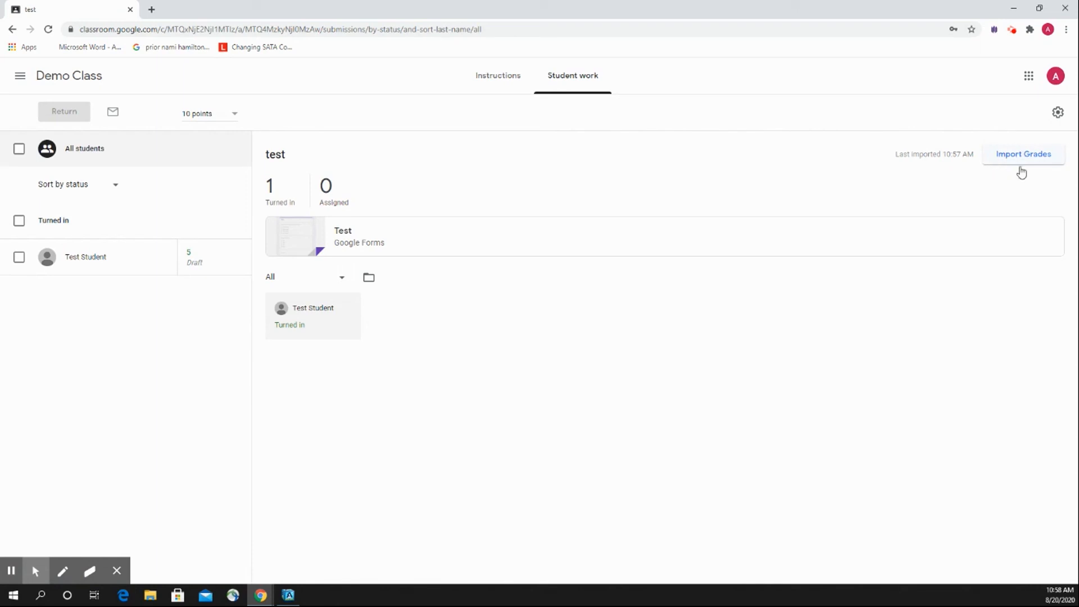
click(79, 78)
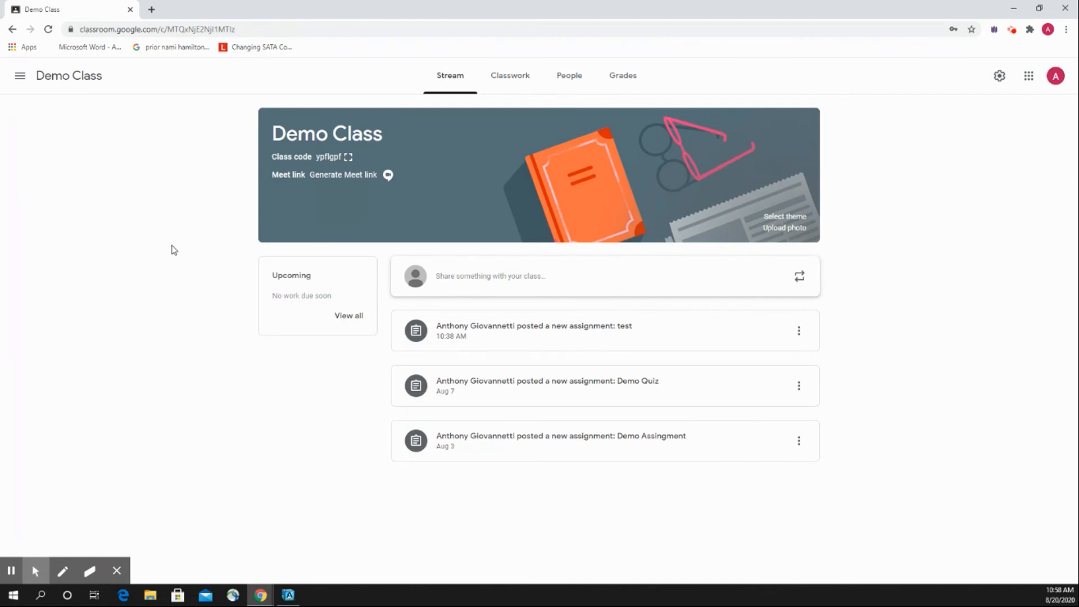
click(624, 76)
click(448, 75)
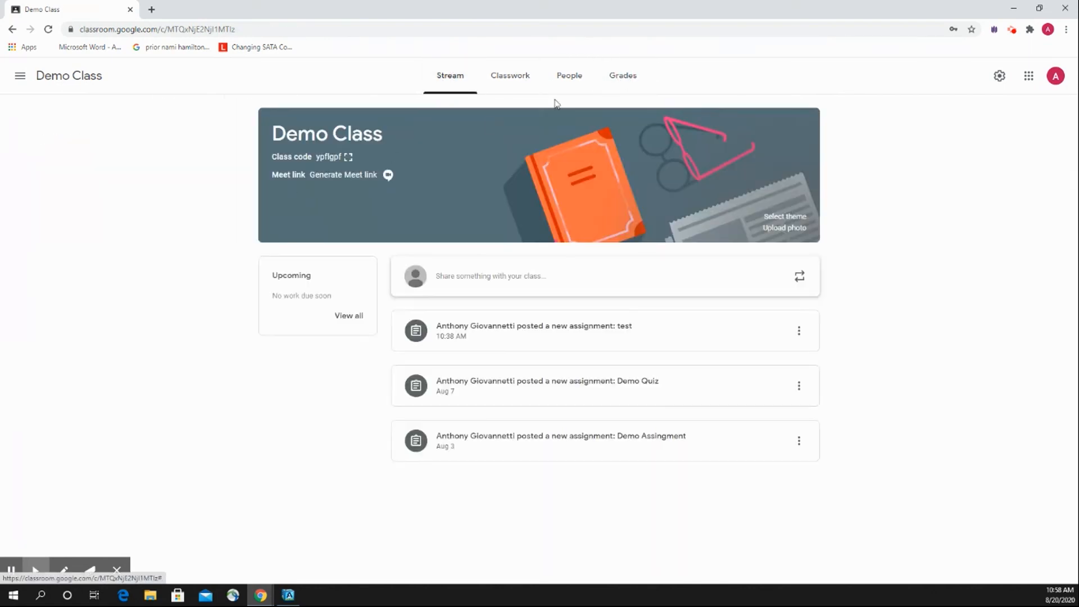
click(621, 79)
click(441, 79)
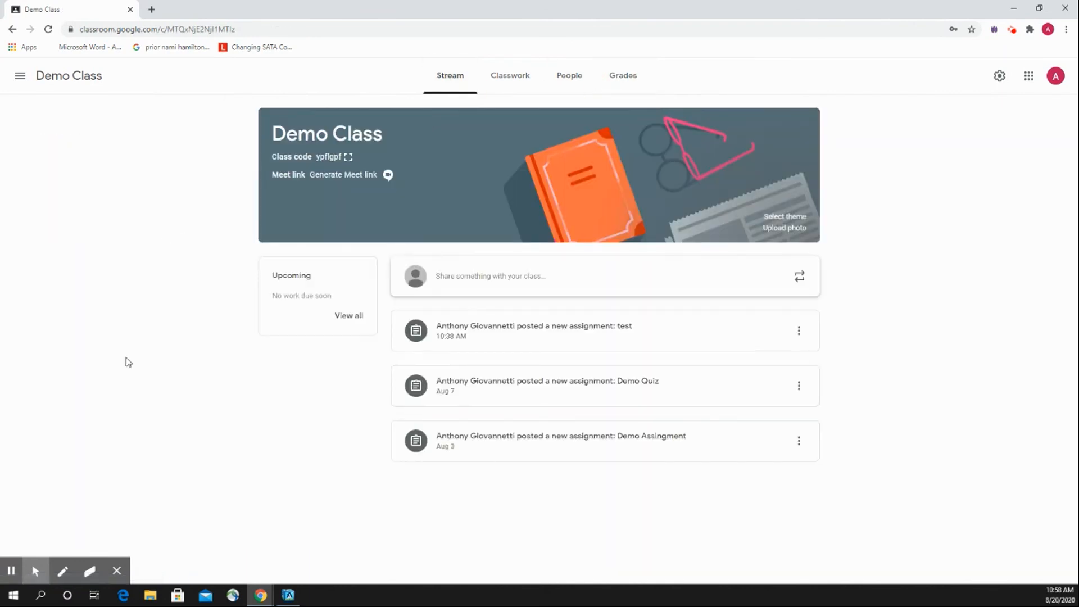
click(11, 570)
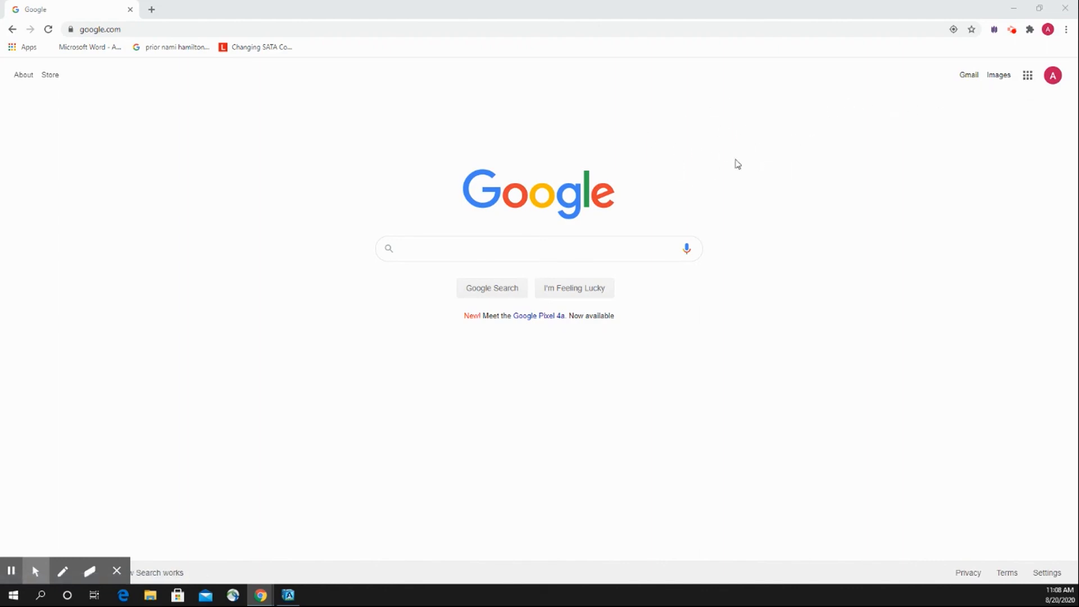
Switch to Google Groups from the Google home page to show the list of own groups.
click(1028, 76)
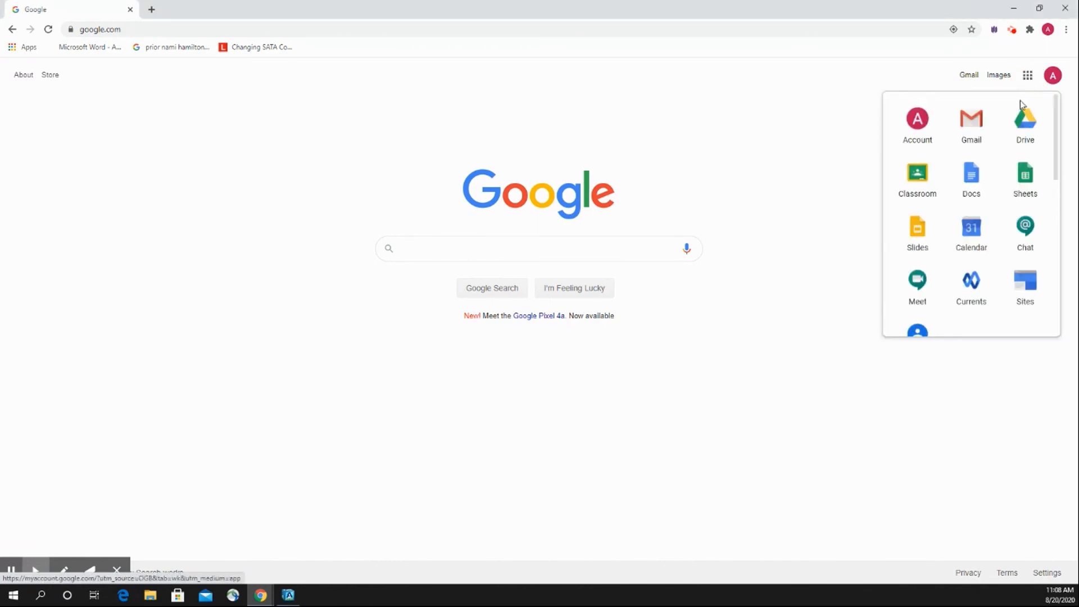
scroll(959, 203, down, 4)
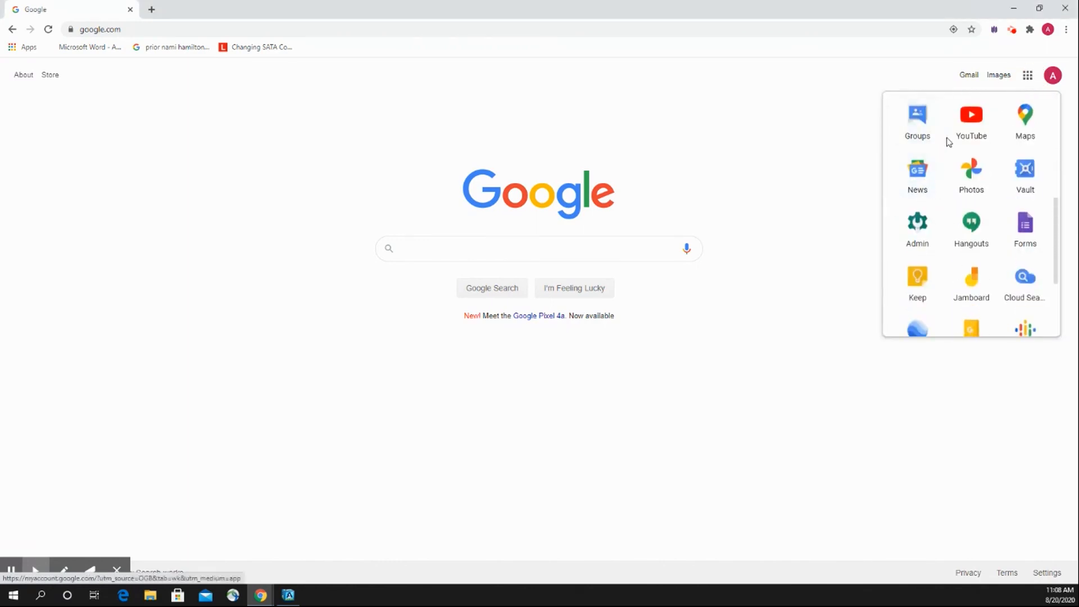
click(917, 194)
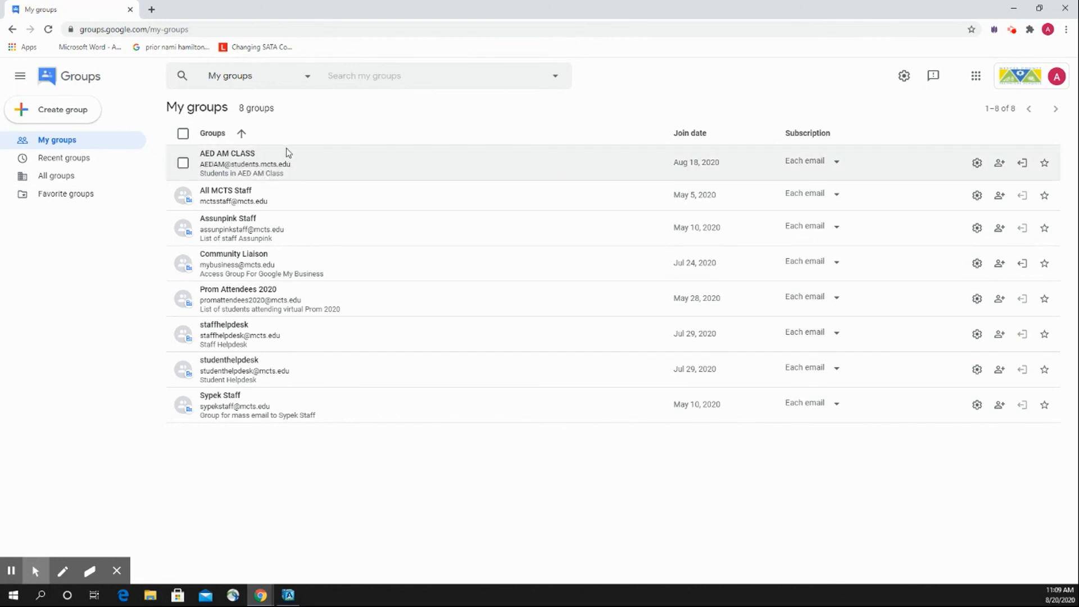
Open the AED AM CLASS group and look through its member list.
click(321, 166)
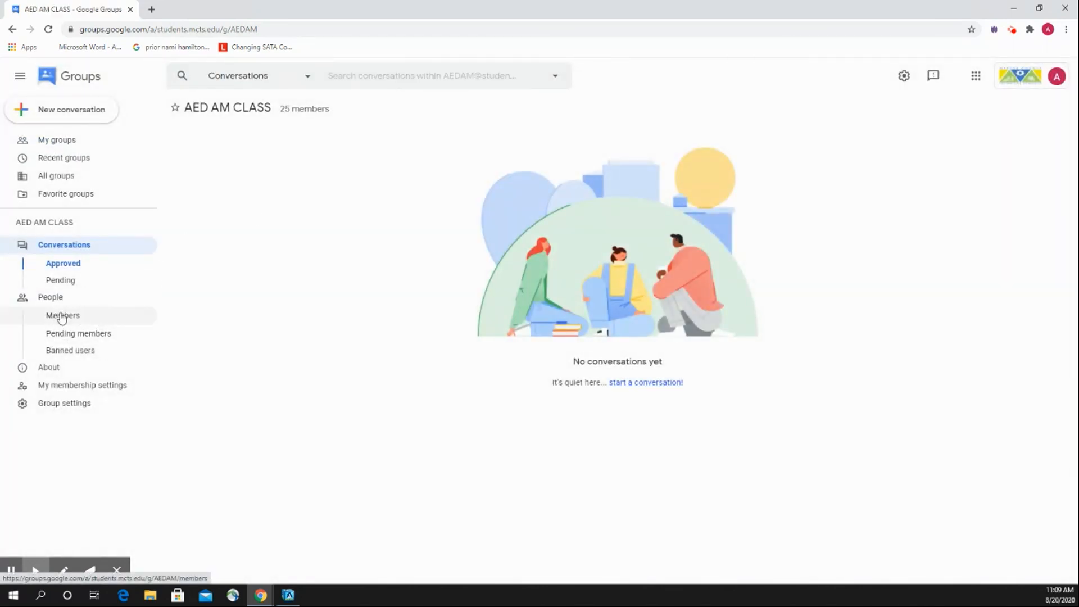
click(86, 317)
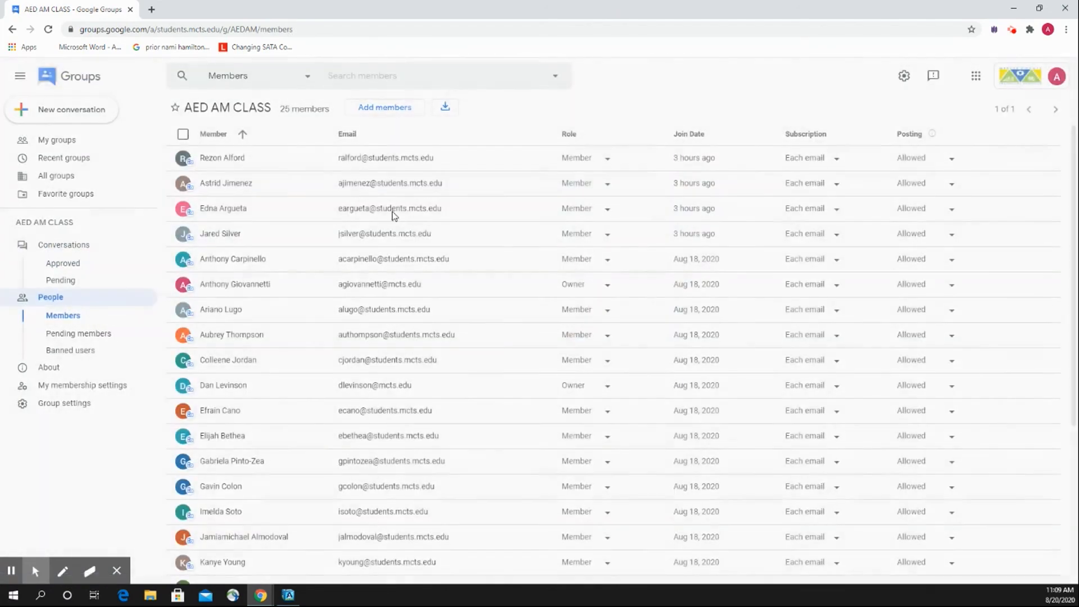
scroll(325, 227, down, 5)
scroll(287, 272, up, 5)
scroll(285, 269, down, 4)
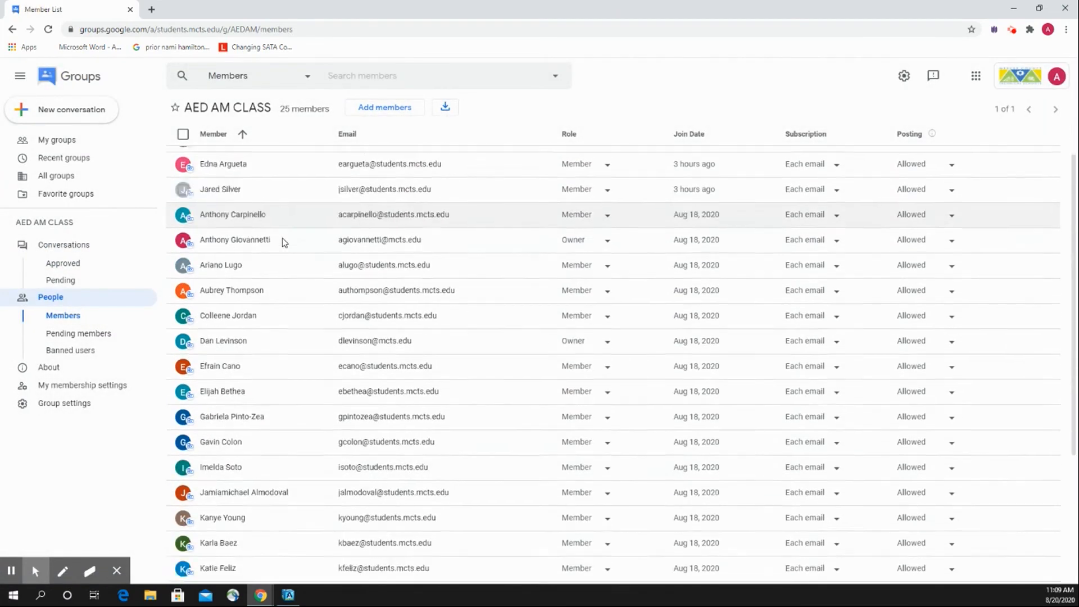
Review the complete AED AM CLASS member list from beginning to end, including members' emails, roles and join dates.
scroll(291, 239, up, 4)
scroll(299, 273, down, 2)
scroll(284, 256, up, 2)
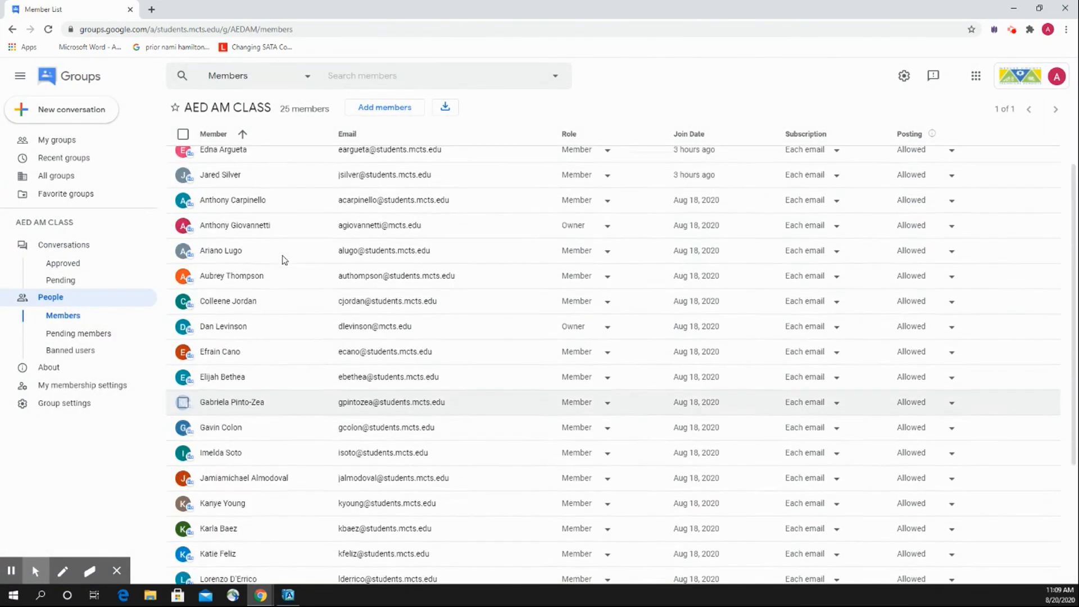
scroll(358, 198, down, 1)
scroll(274, 248, down, 3)
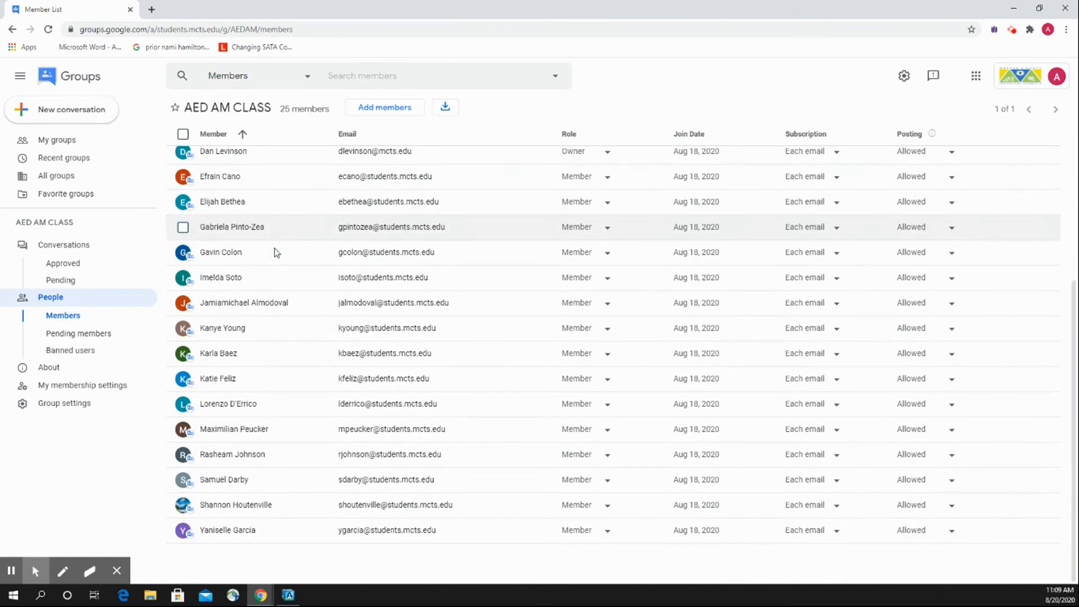
scroll(337, 236, up, 4)
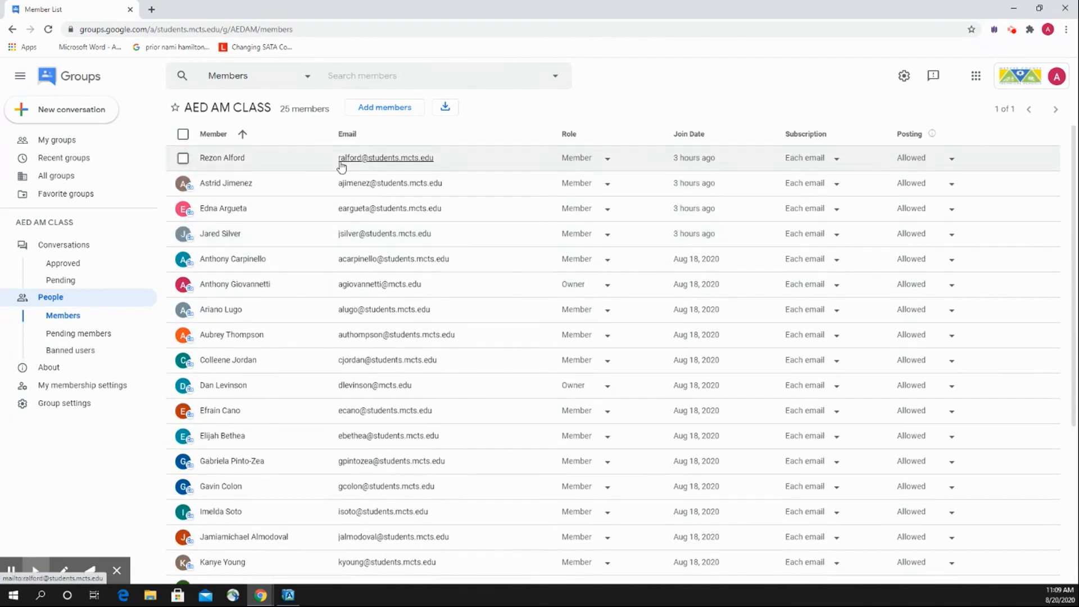
scroll(278, 205, down, 4)
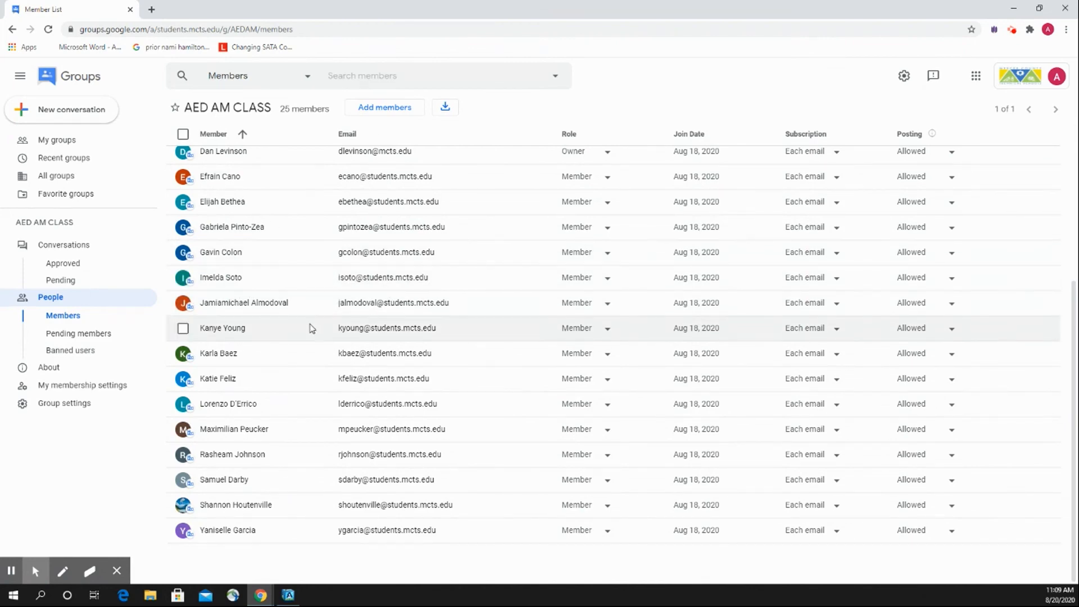
scroll(309, 326, up, 4)
scroll(285, 251, down, 4)
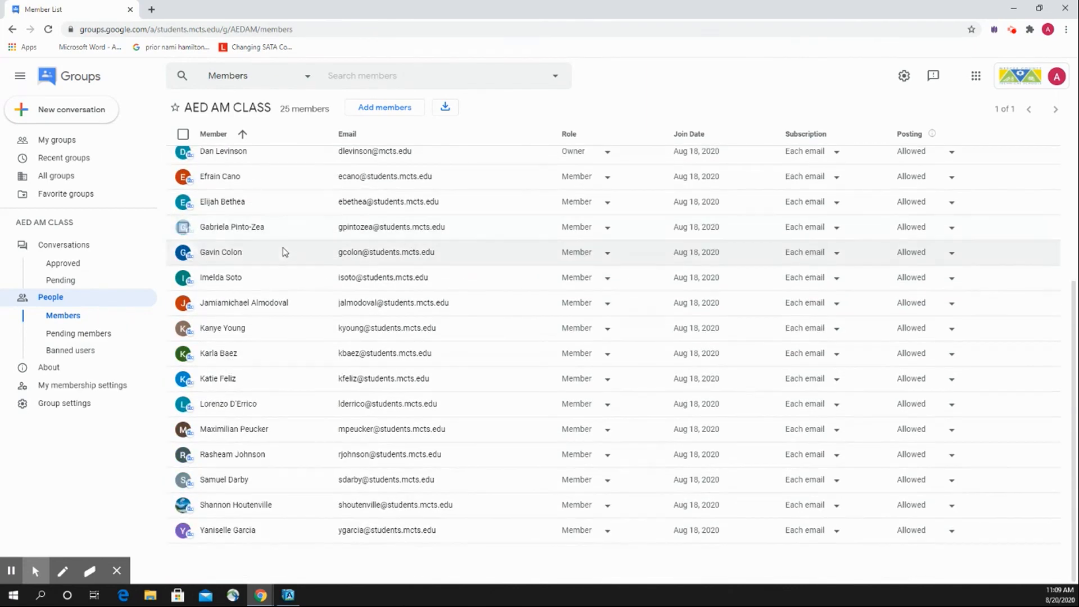
scroll(289, 252, up, 4)
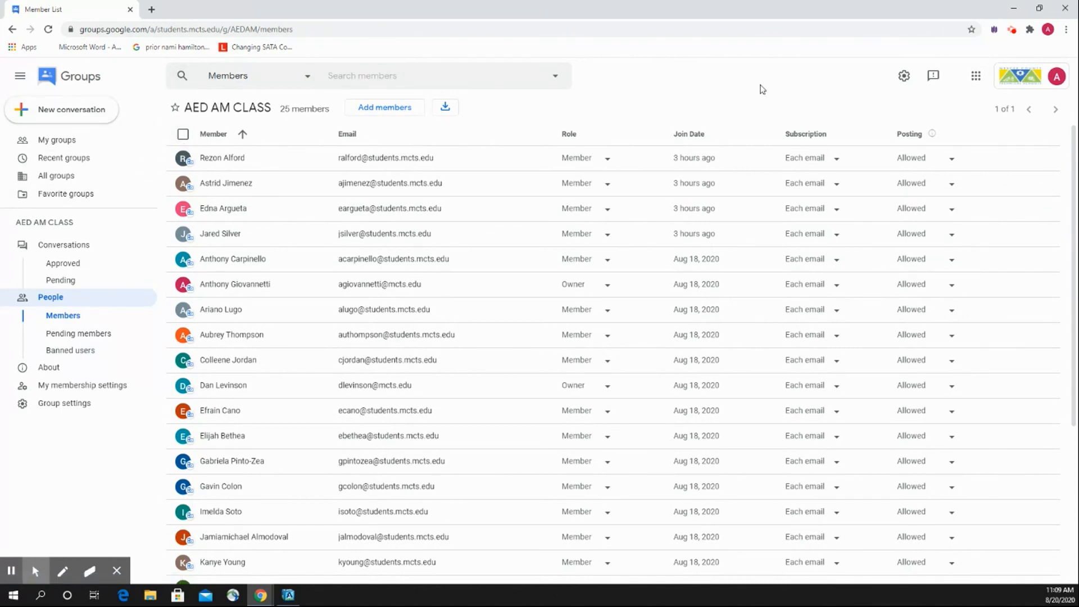
Switch to Google Calendar and start an event titled "test" on August 20, 2020 from 11:00am to 12:00pm.
click(976, 75)
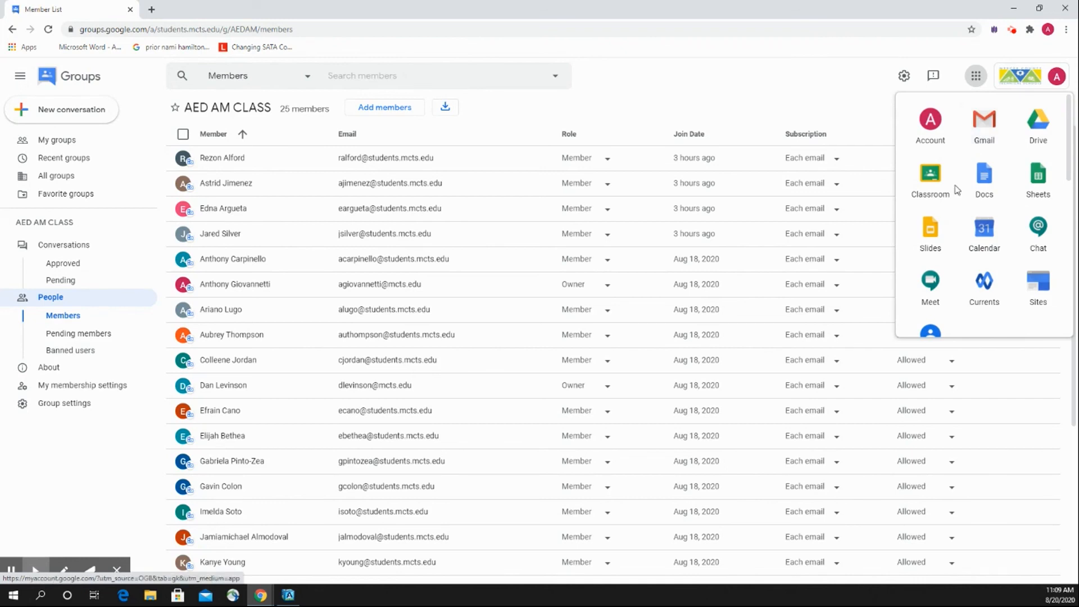
click(979, 230)
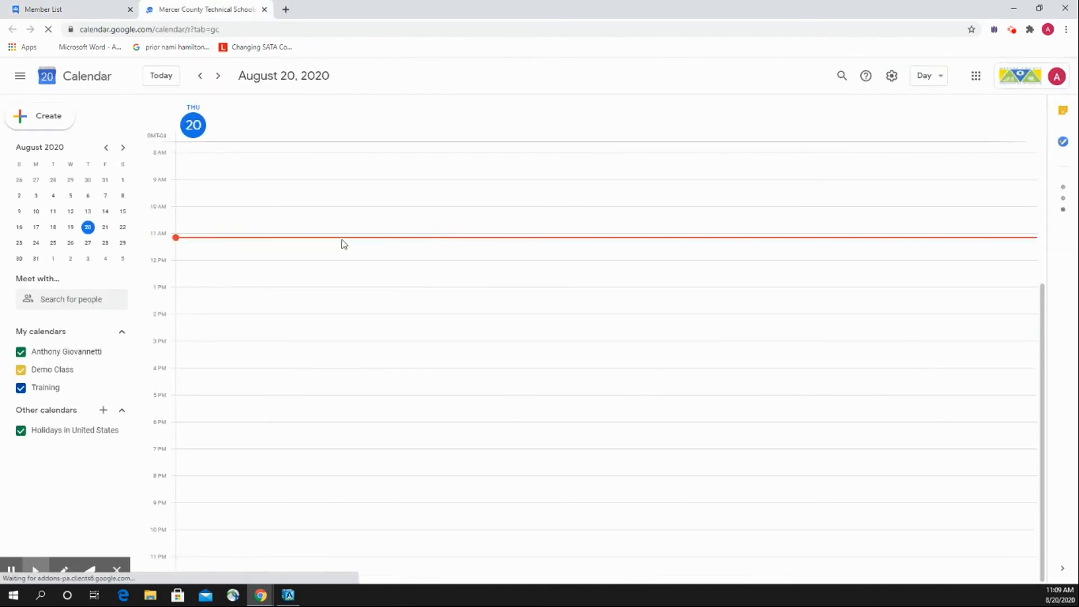
click(328, 242)
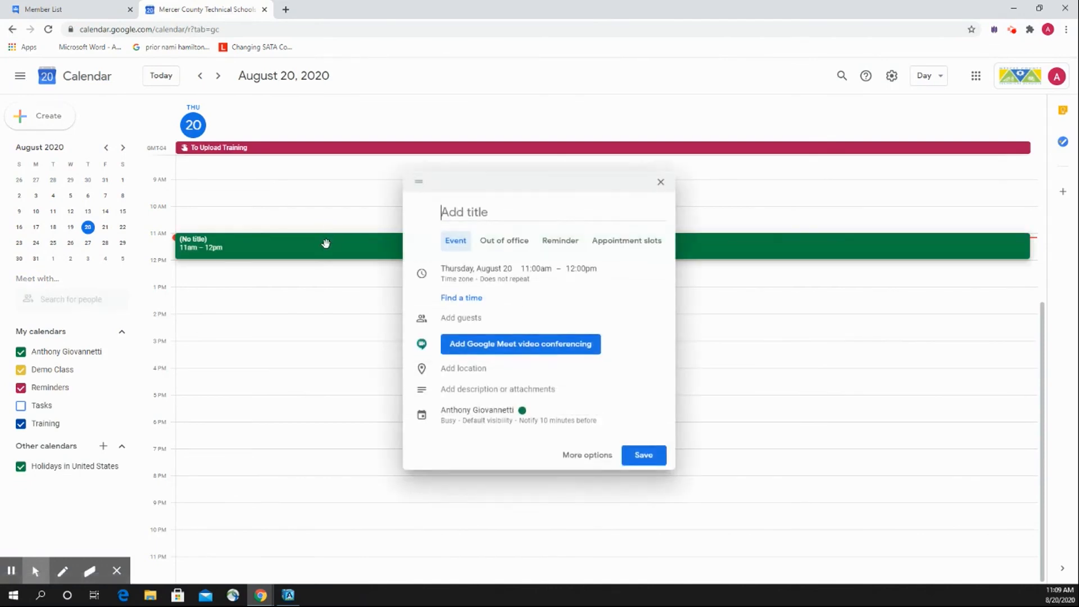
text(test)
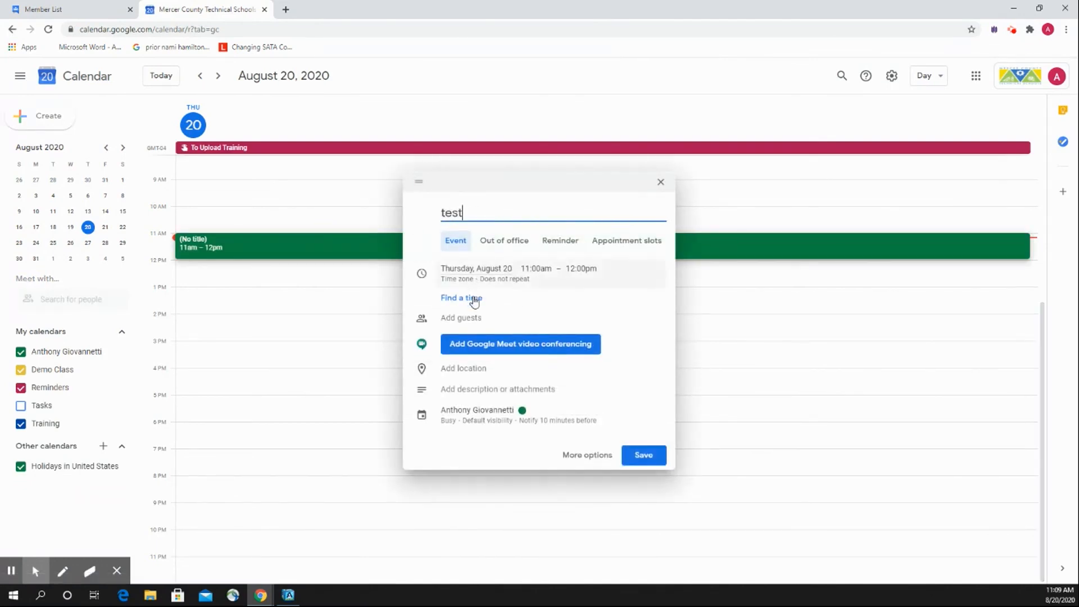
click(425, 297)
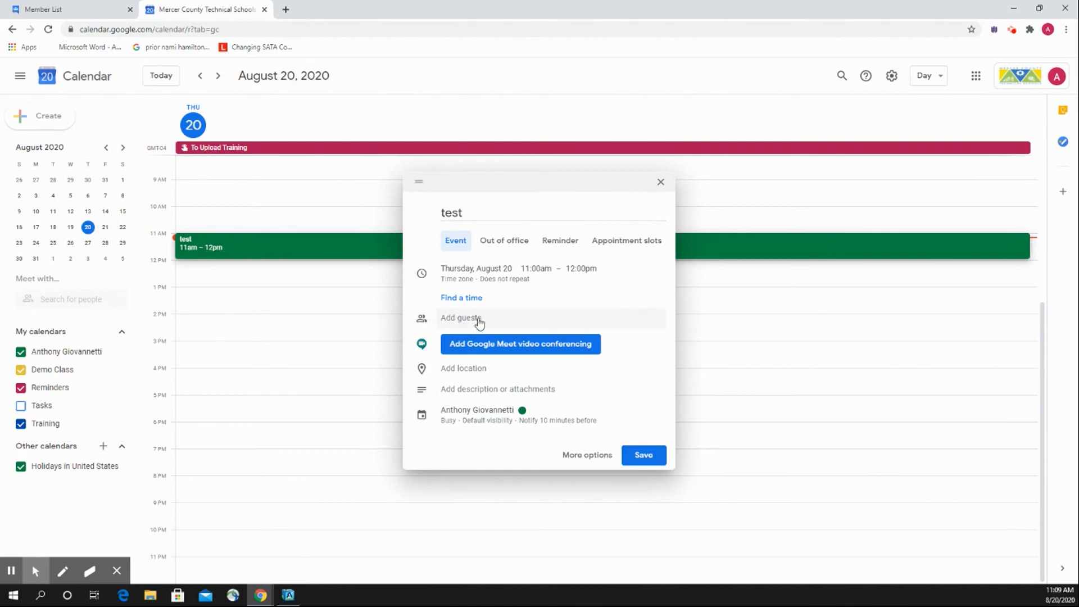
Add the AED AM CLASS group as a guest of the test event.
click(477, 319)
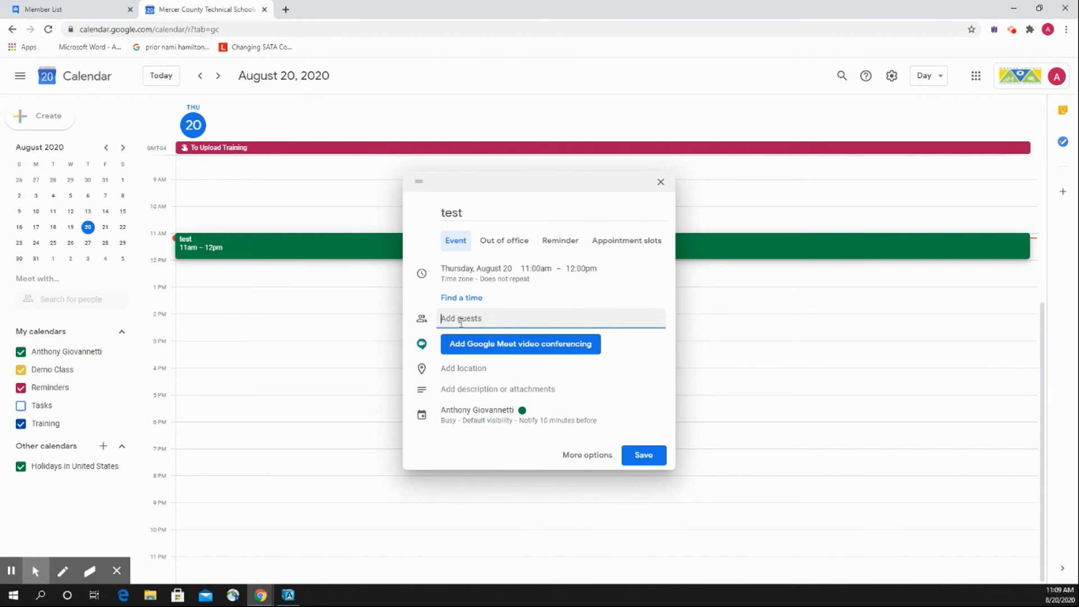
text(aed)
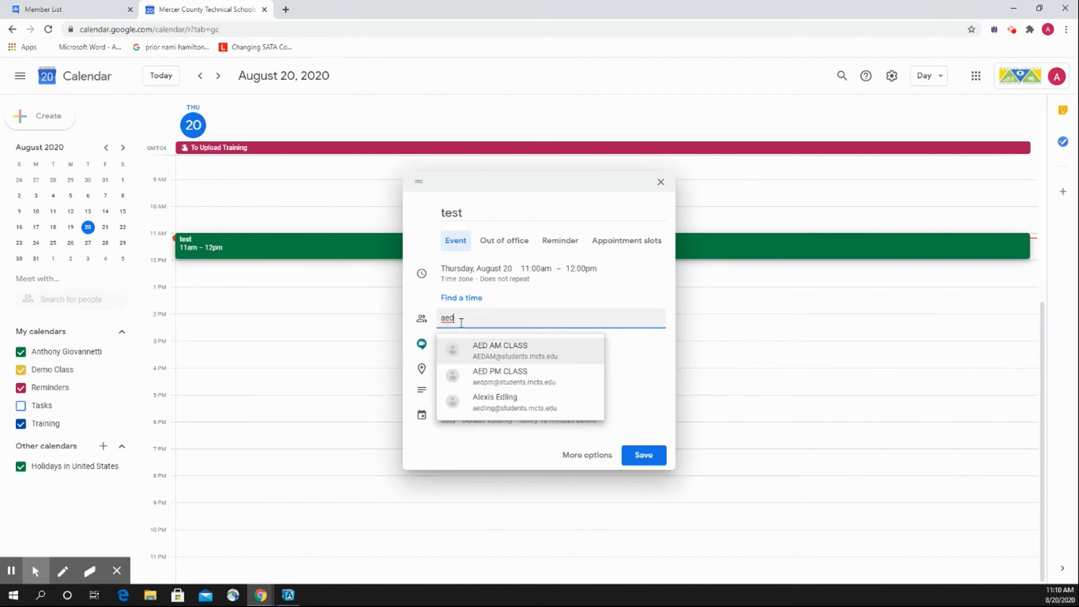
click(497, 351)
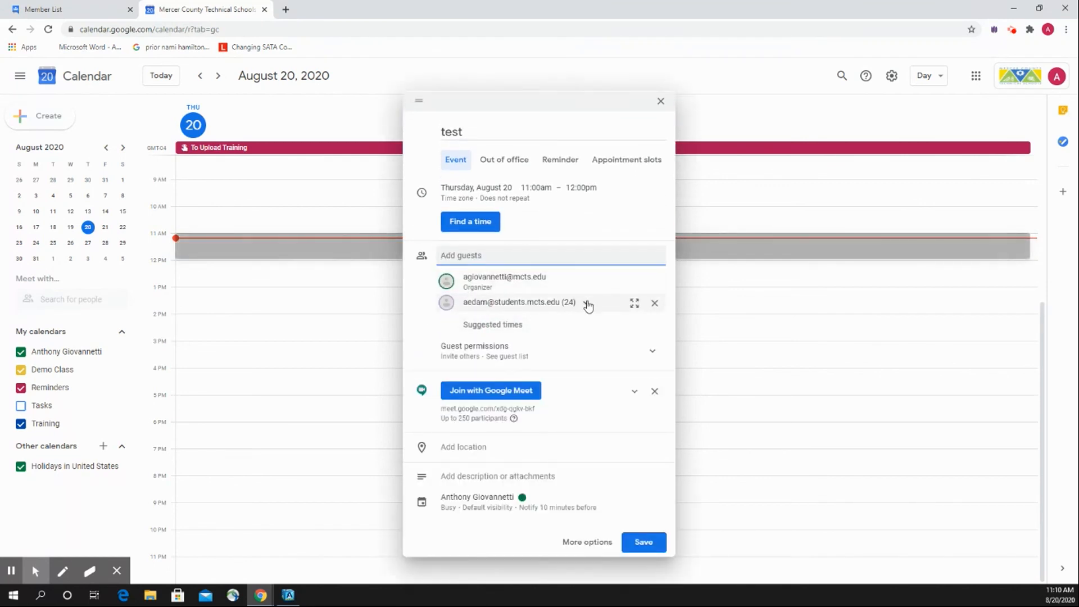
Expand the class group in the event's guest list to view its individual members, and collapse it again.
click(587, 304)
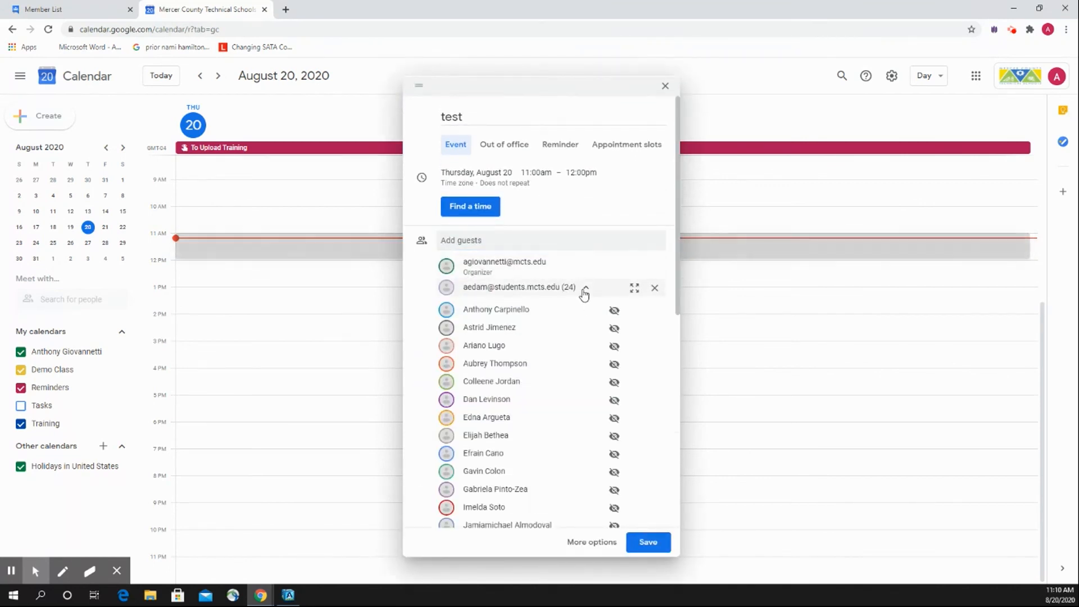
click(585, 291)
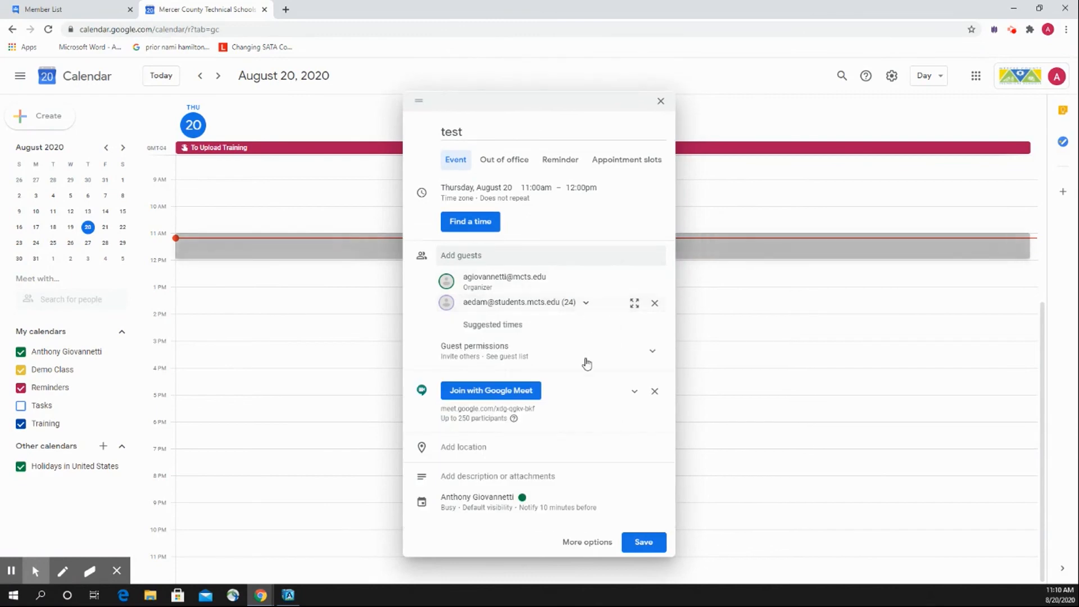
click(587, 305)
scroll(514, 342, down, 5)
scroll(562, 315, up, 5)
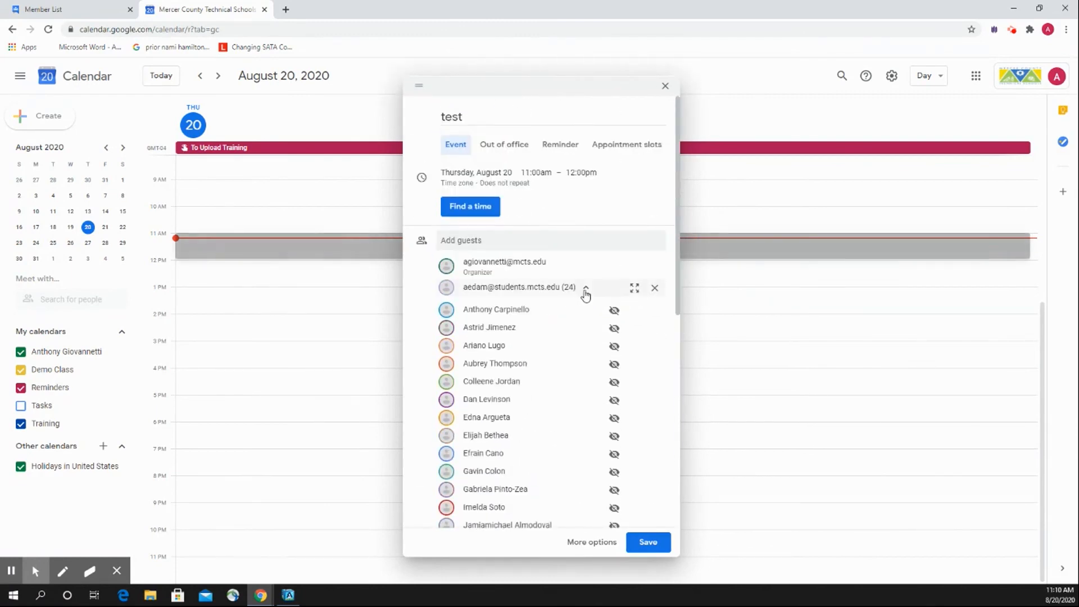
click(585, 291)
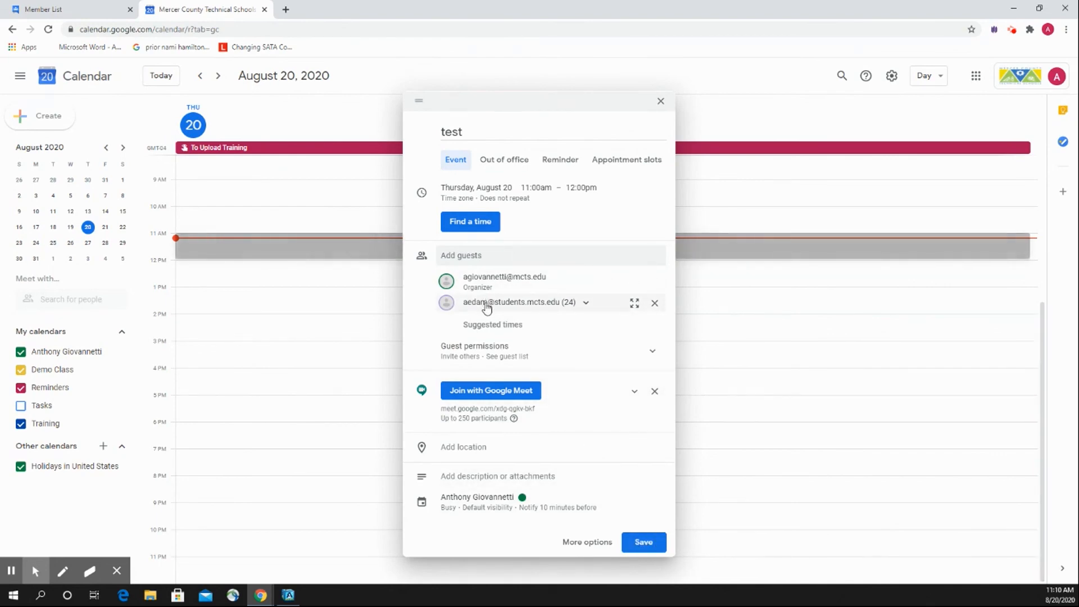
mouse_move(479, 310)
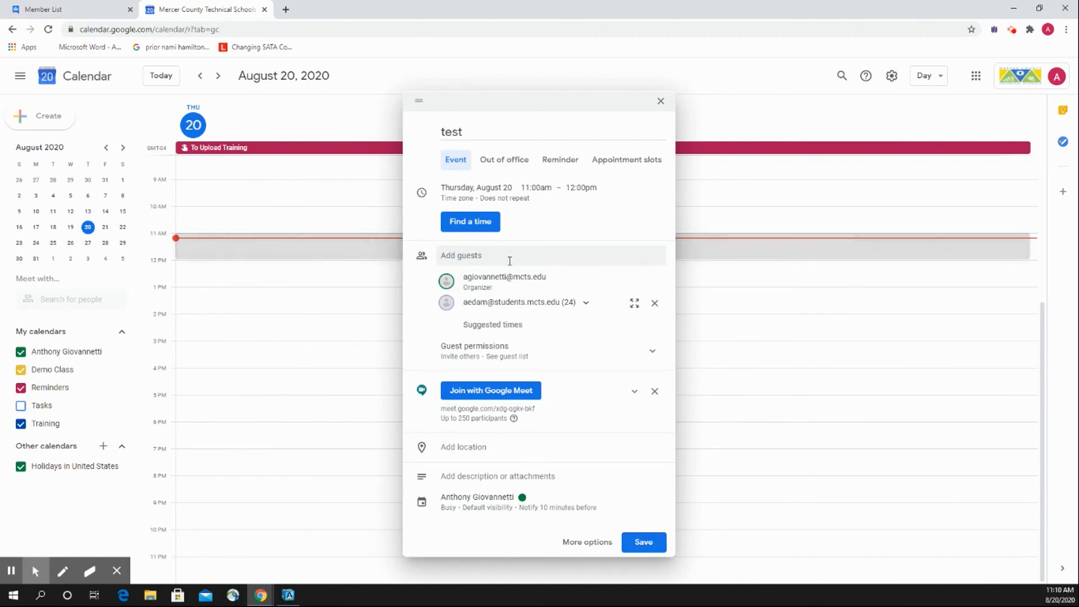
Close the test event draft and discard its unsaved changes.
click(460, 255)
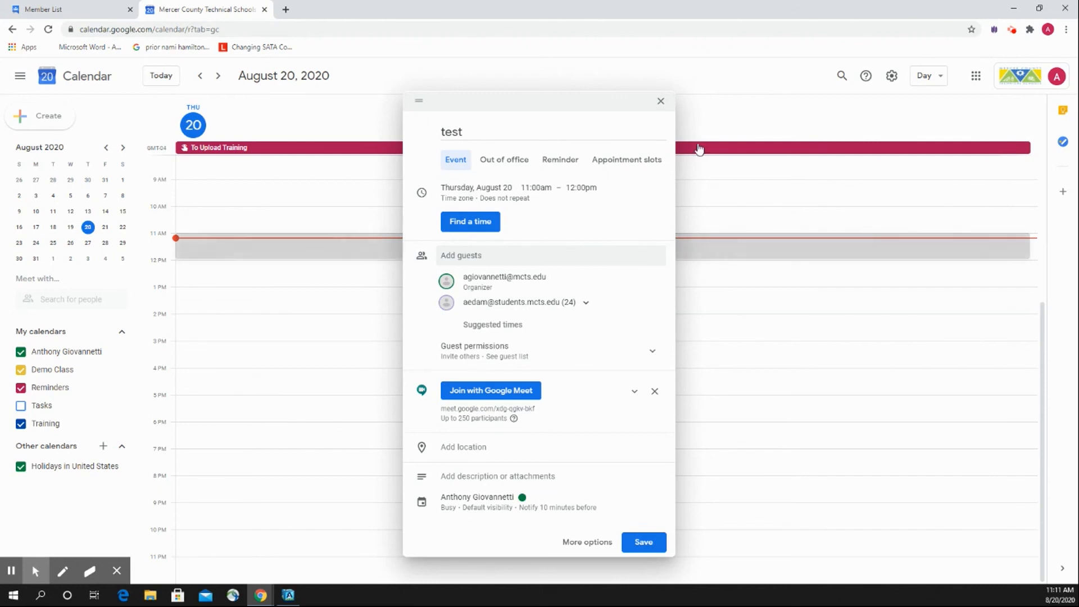
click(661, 101)
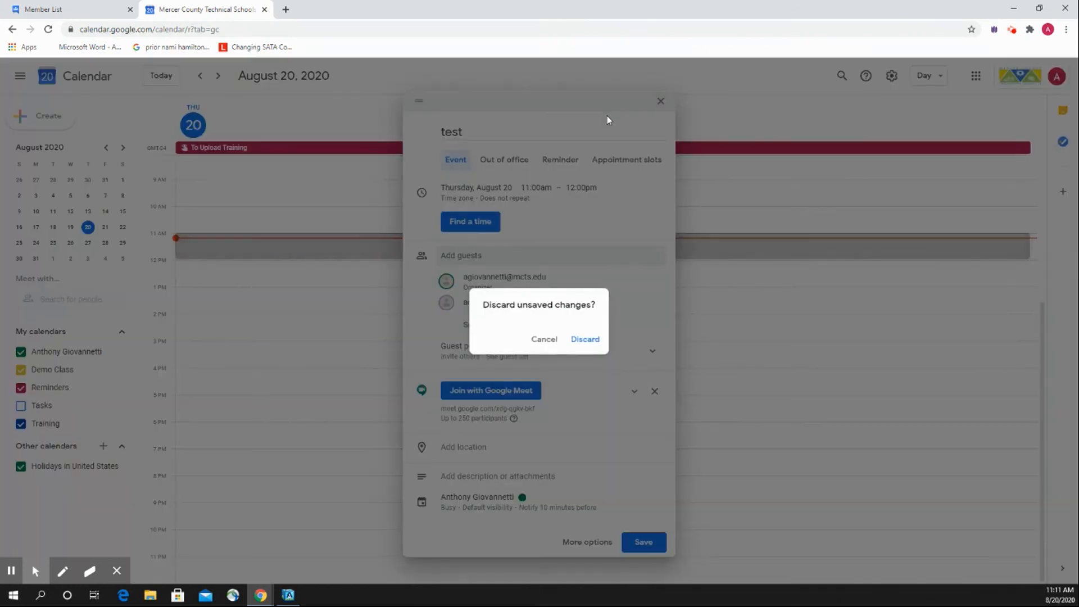
click(583, 340)
click(20, 572)
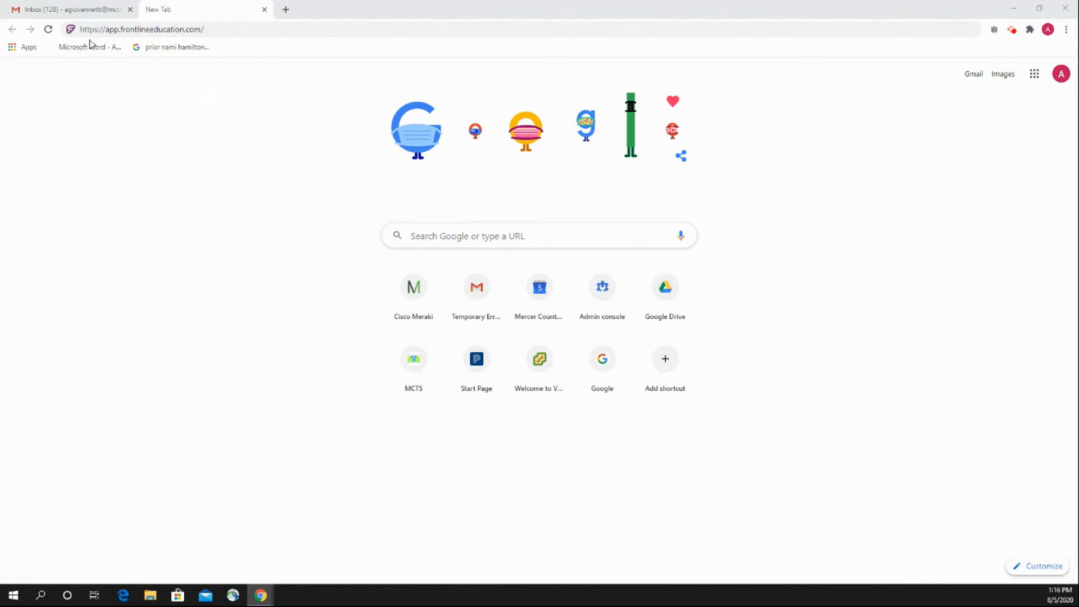
Open app.frontlineeducation.com and sign in to Frontline by entering the account's username and password.
click(226, 33)
key(Return)
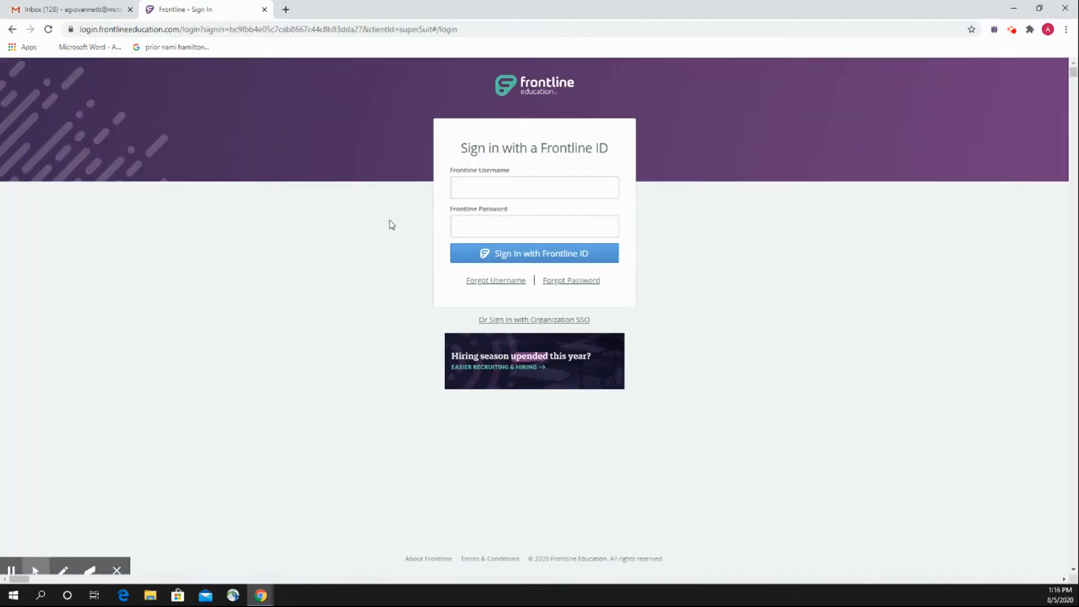
click(476, 189)
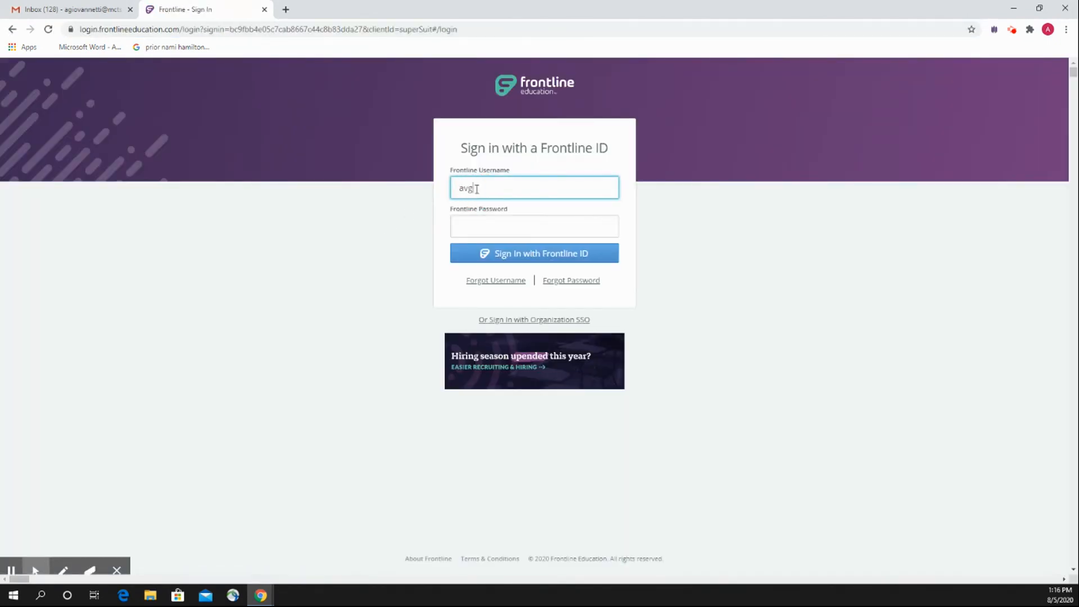
key(Tab)
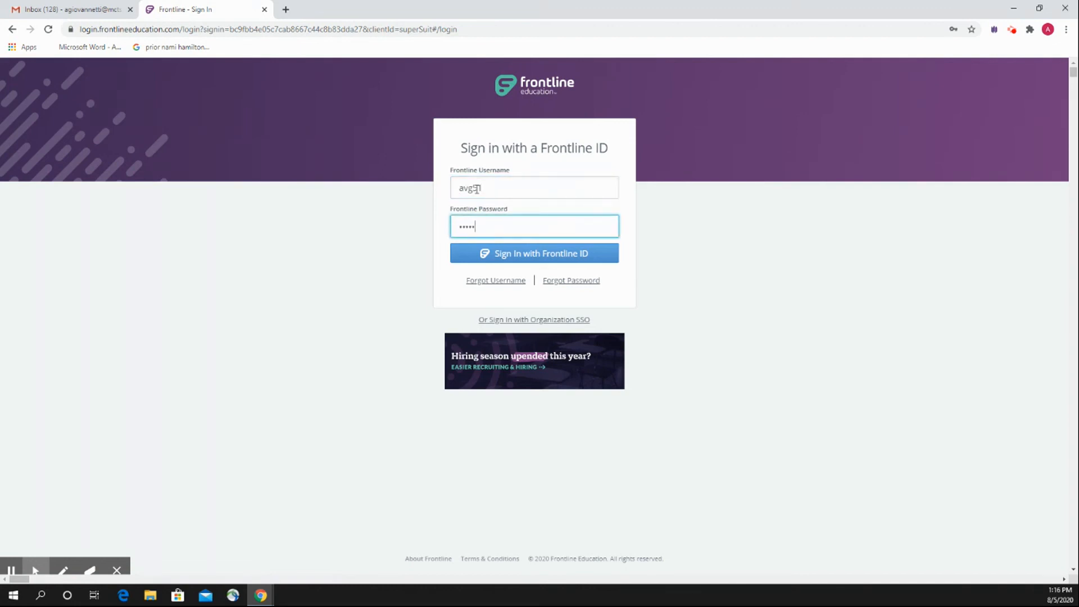
key(Return)
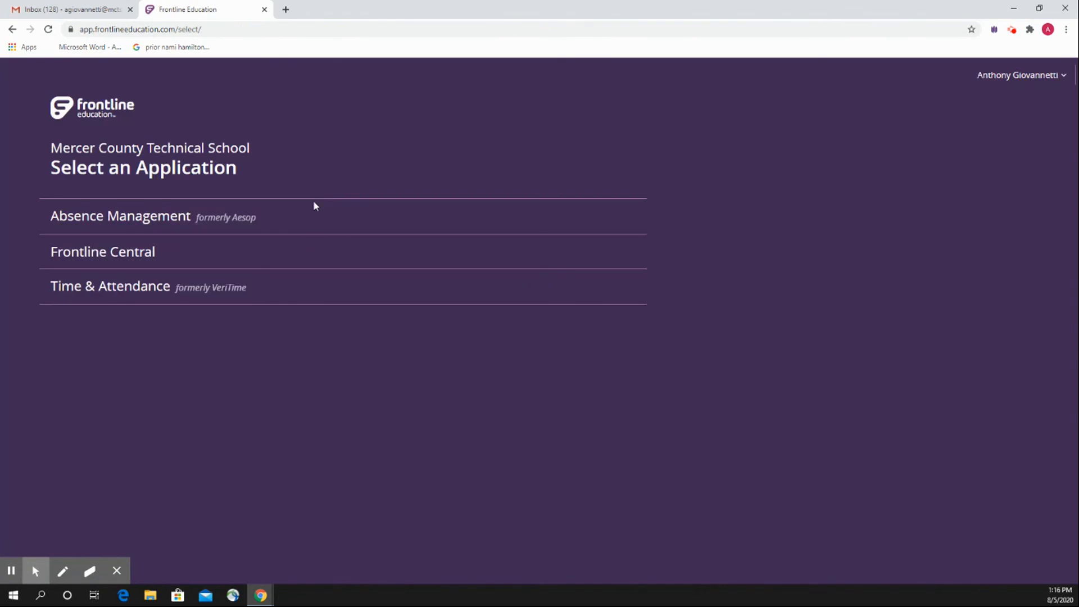
Open the Absence Management application, read through the district's important notification, and dismiss it.
click(135, 224)
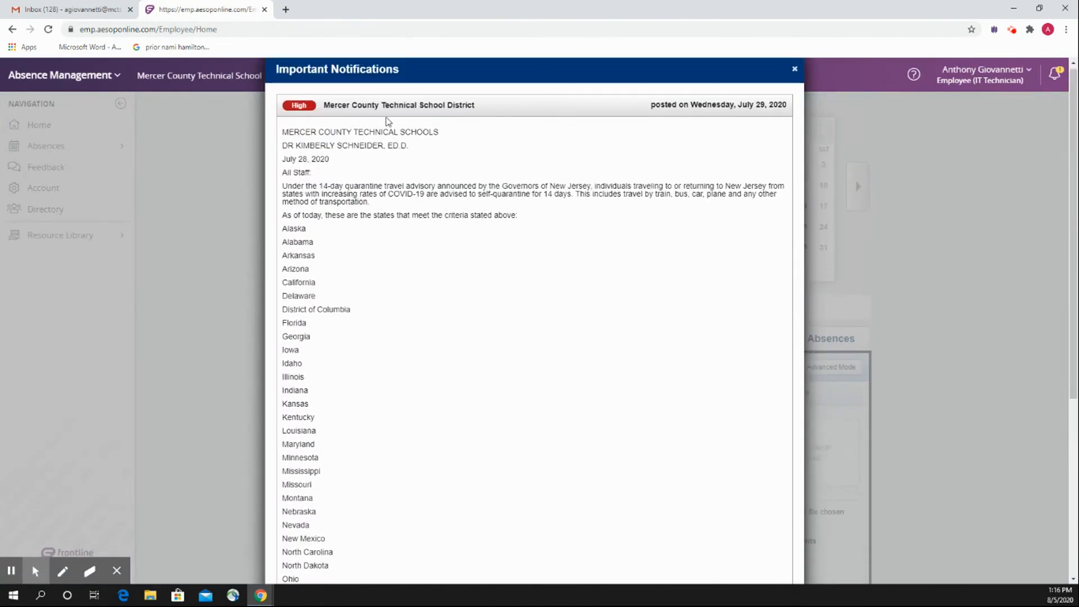
scroll(554, 230, down, 5)
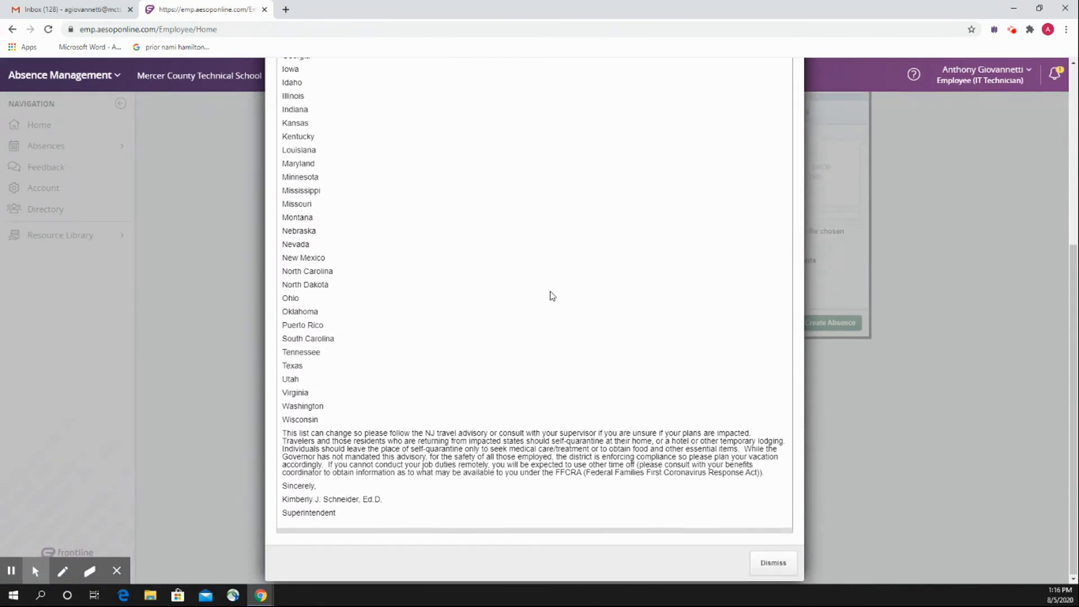
click(778, 571)
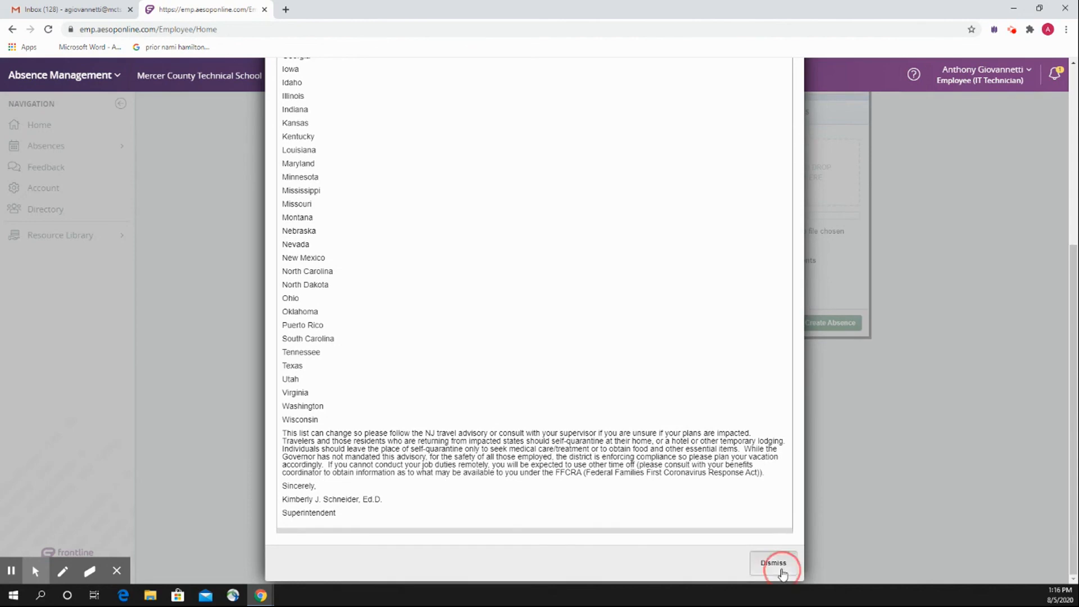
scroll(371, 399, up, 1)
scroll(363, 398, up, 1)
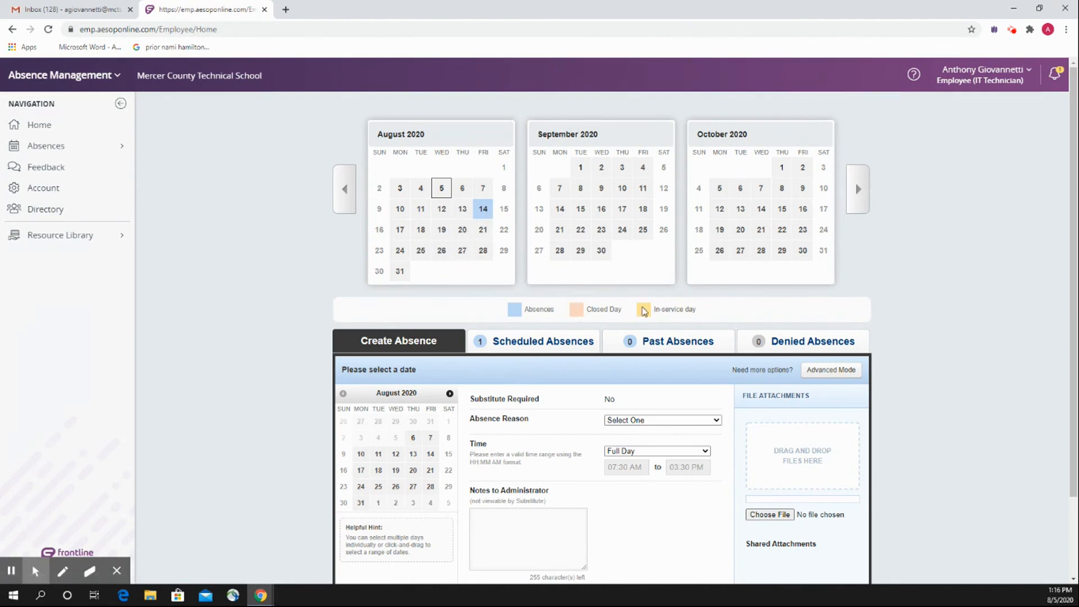
Select September 17, 2020 as the date of the new absence.
scroll(332, 239, down, 1)
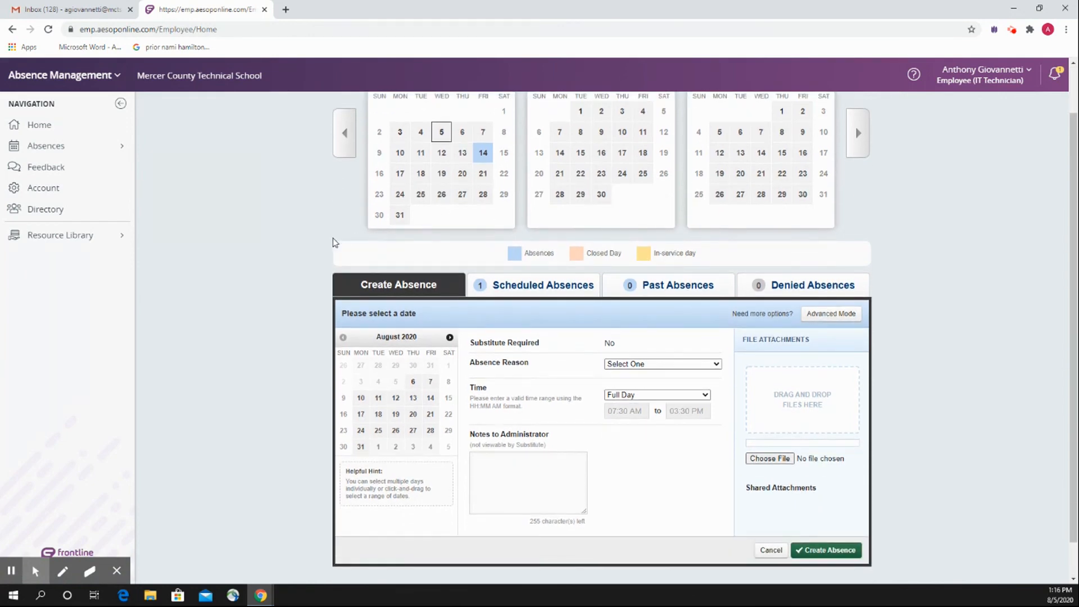
scroll(333, 242, down, 1)
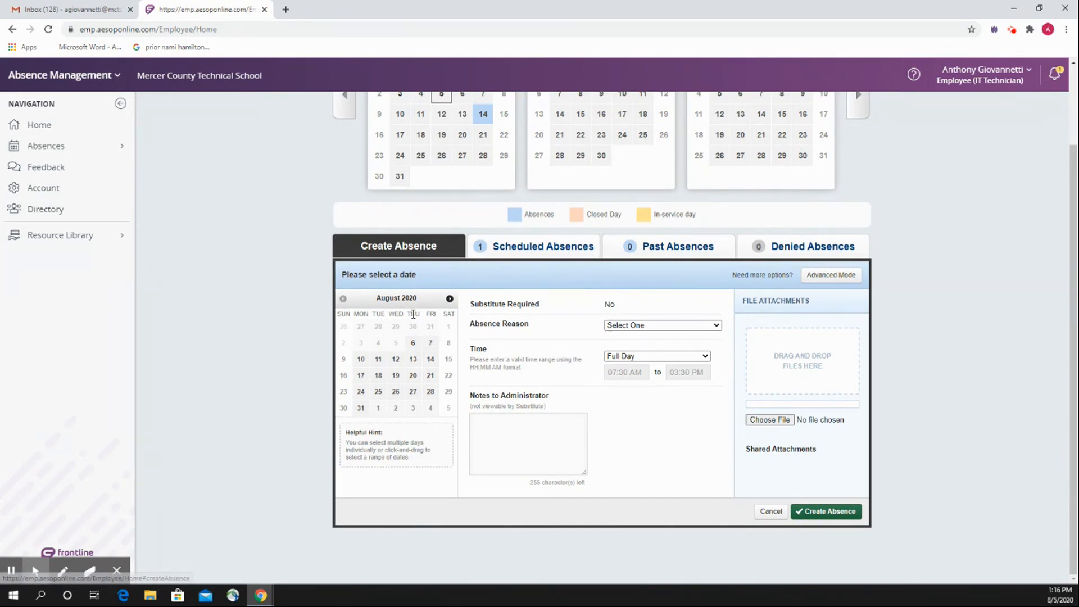
click(450, 298)
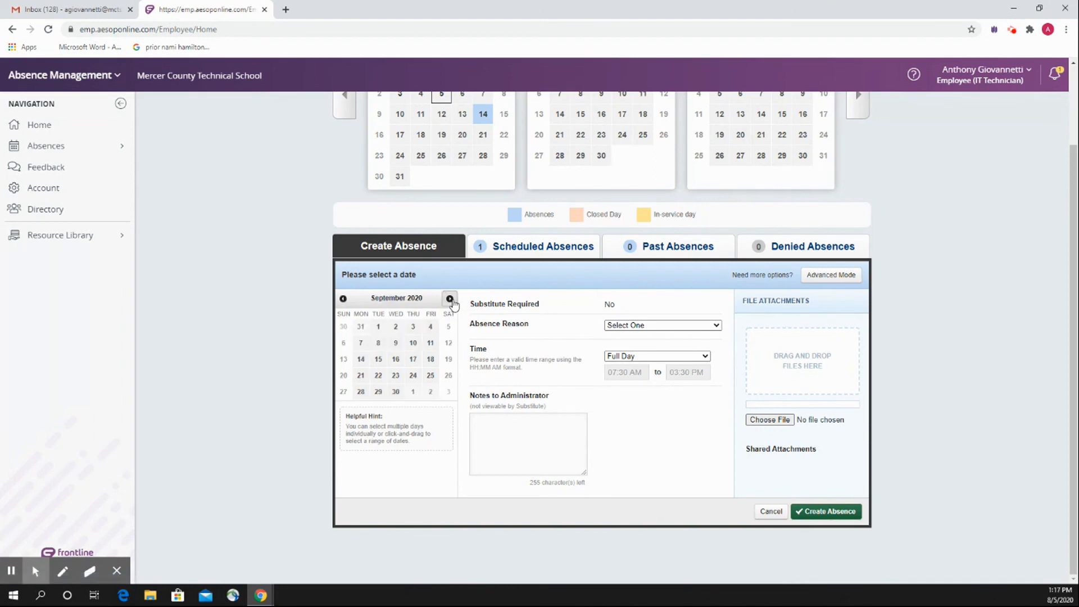
click(413, 361)
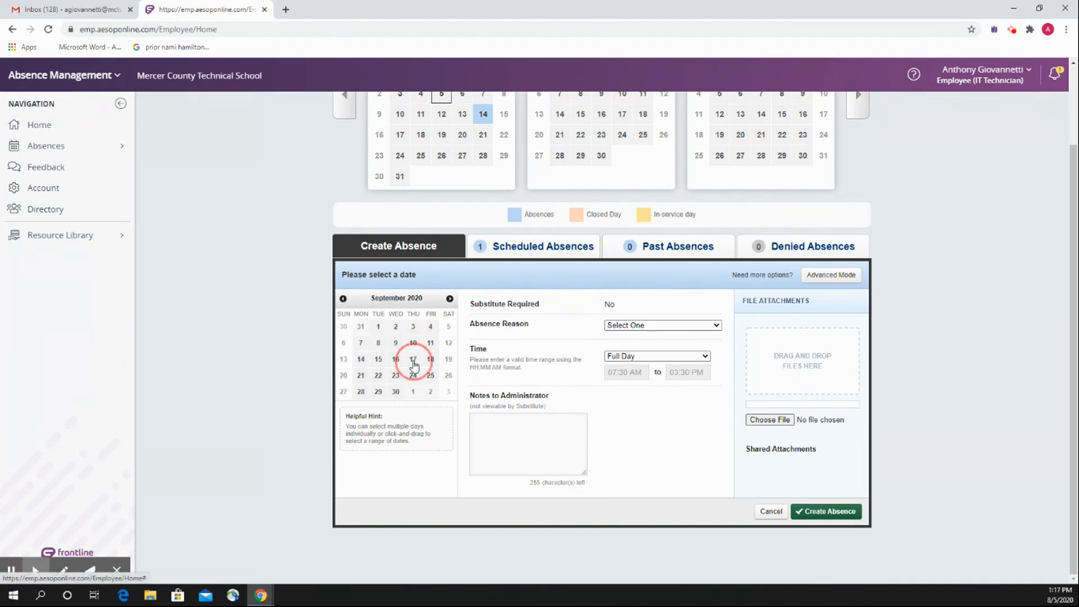
Review the absence reason choices and the full-day and half-day time options for the September 17 absence.
click(623, 329)
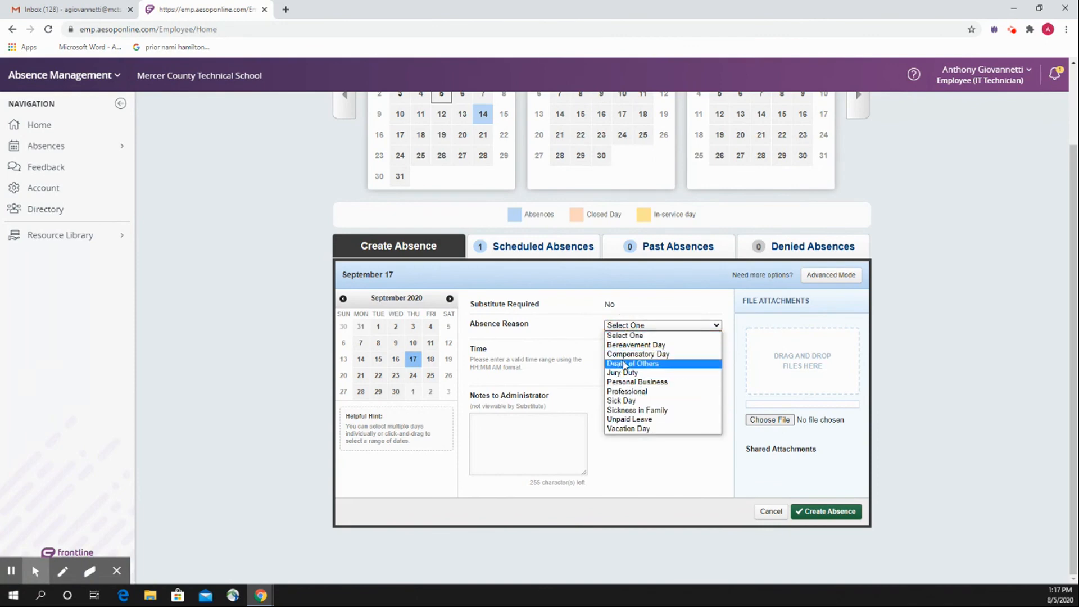
click(582, 331)
click(622, 360)
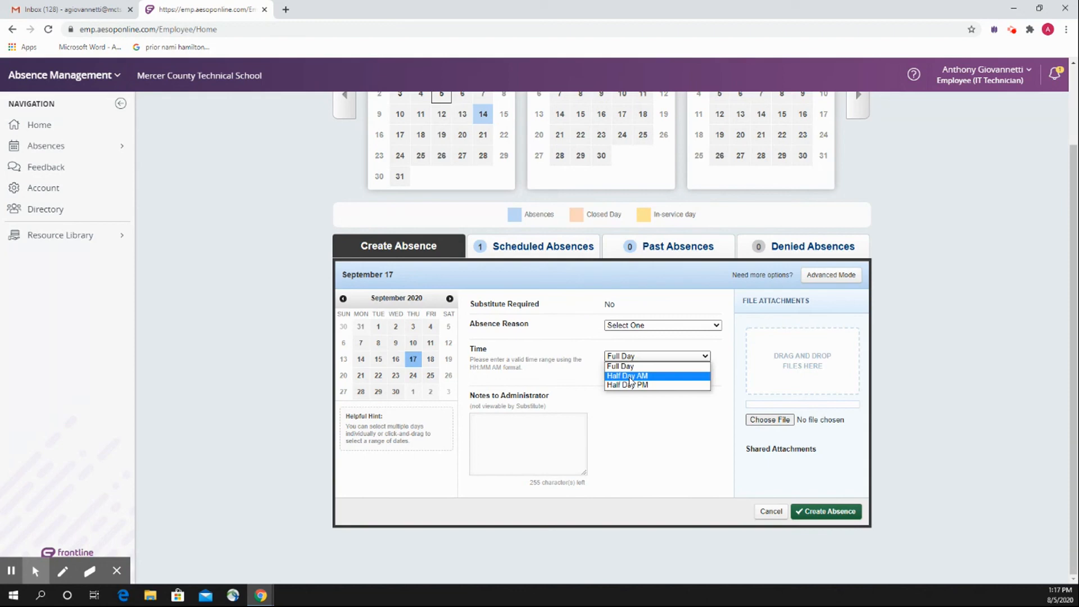
click(580, 350)
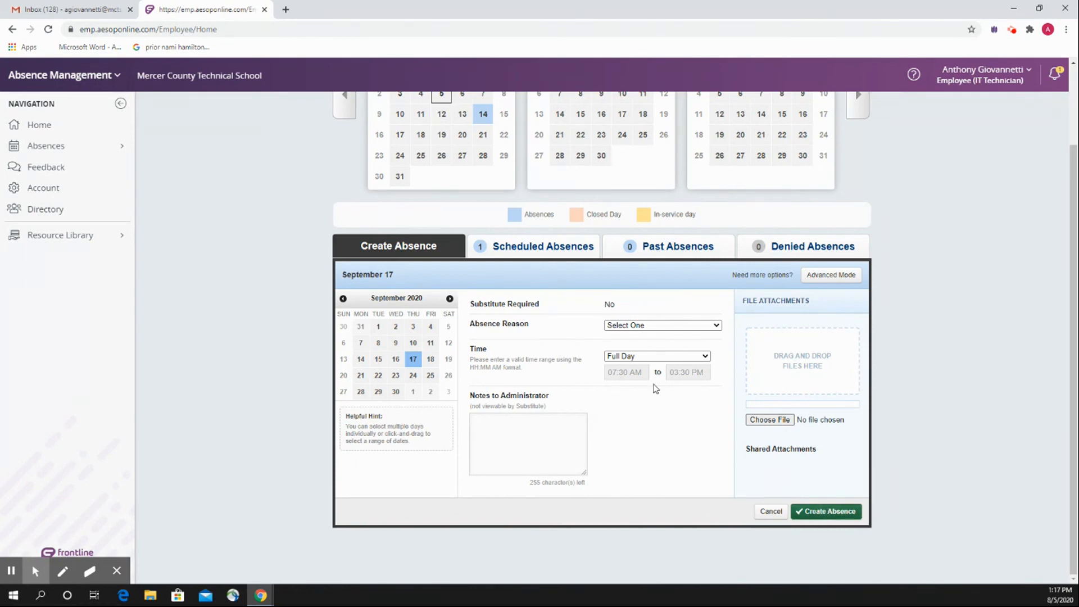
View the lists of scheduled and past absences and return to the absence creation form.
scroll(292, 249, up, 2)
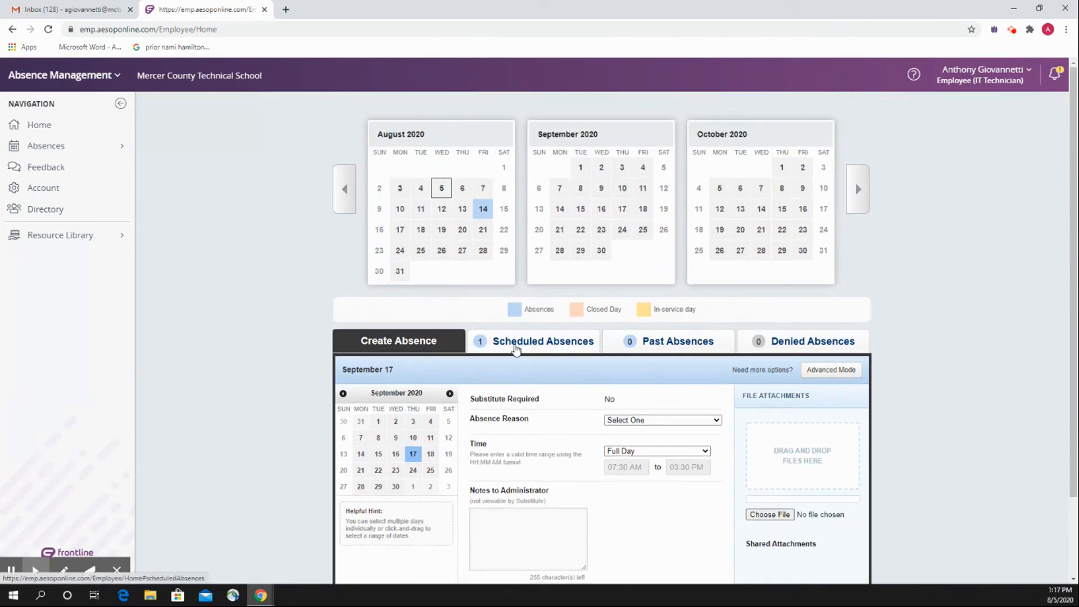
click(516, 348)
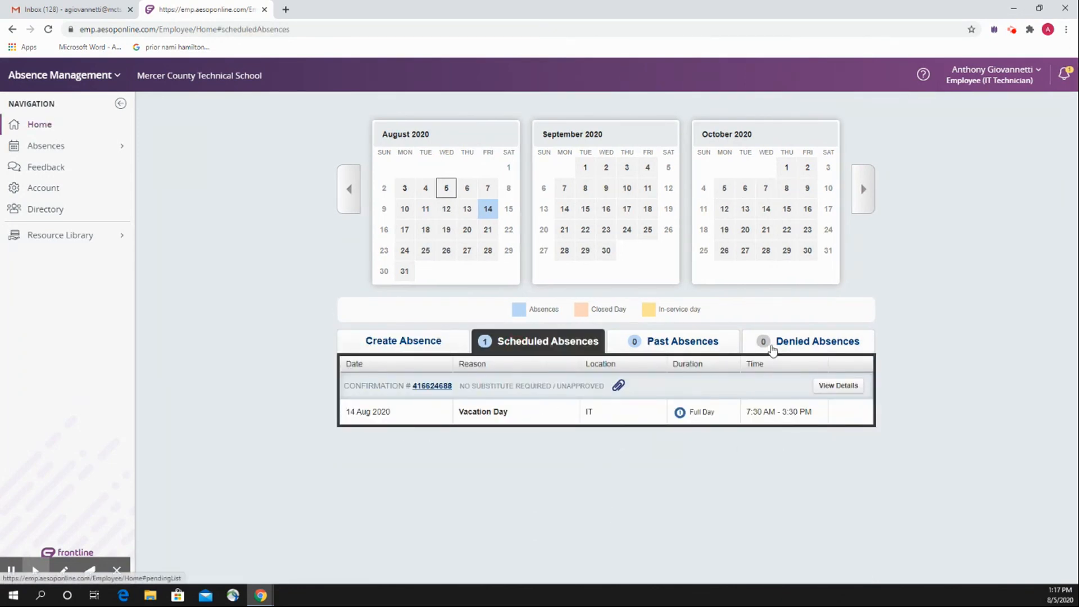
click(725, 346)
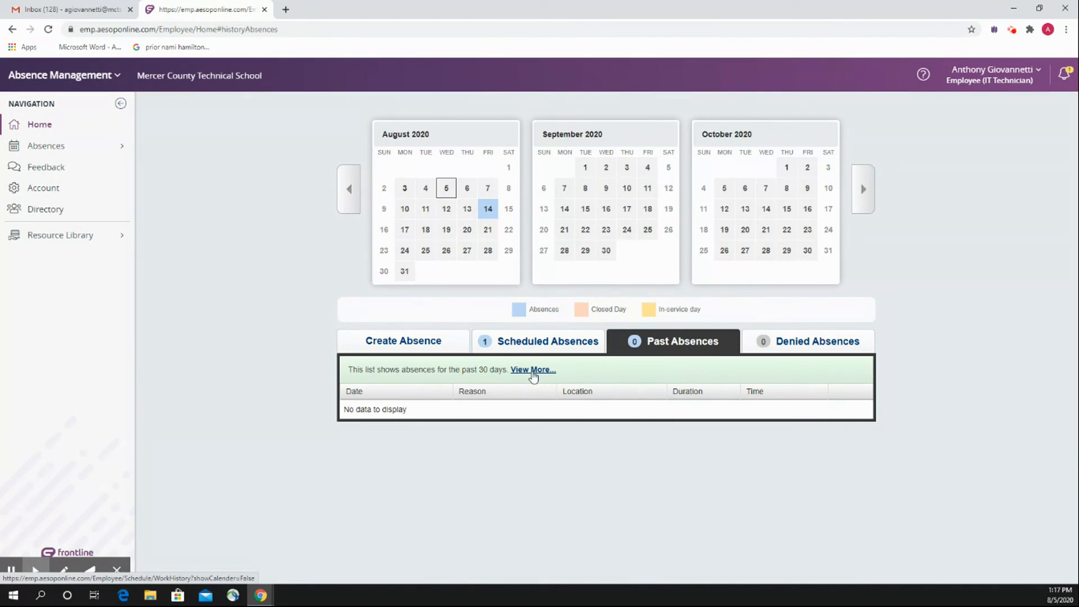
click(406, 341)
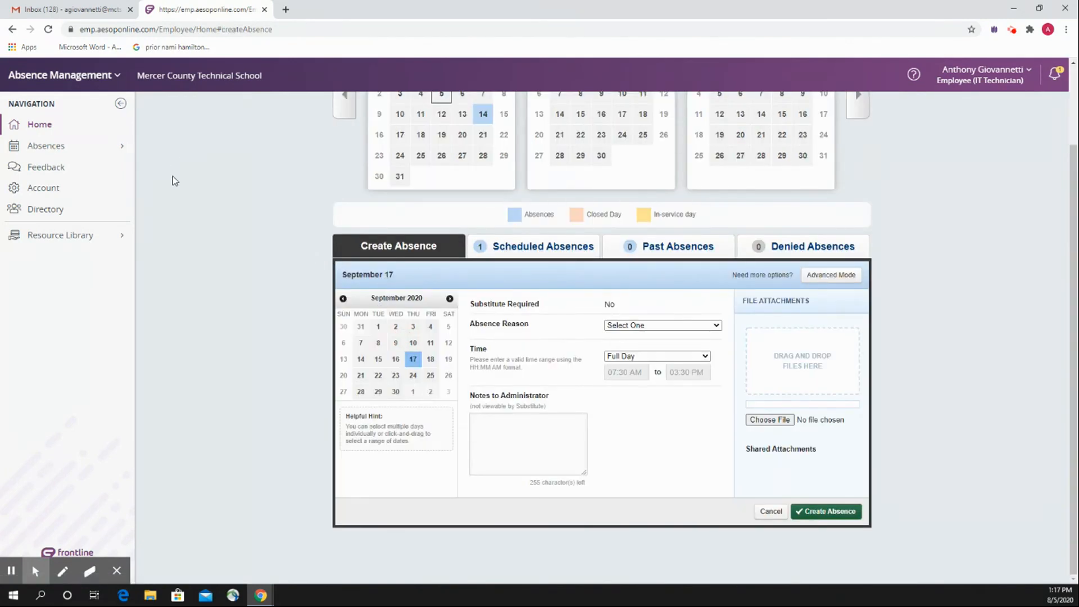
Open the absence reason balances in the employee's account information.
scroll(215, 208, up, 1)
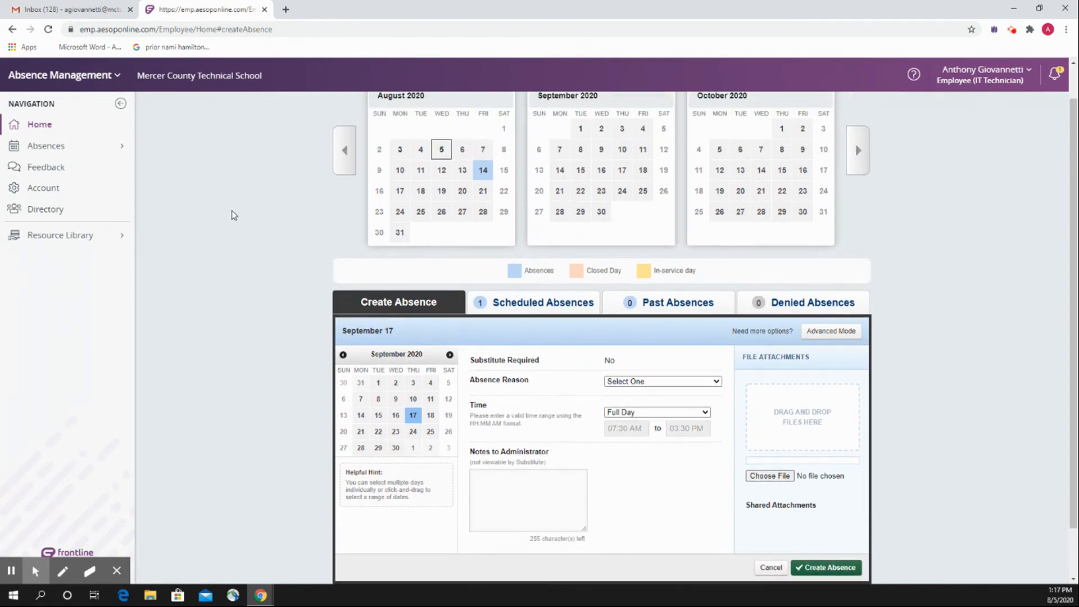
scroll(231, 213, down, 1)
scroll(234, 223, up, 1)
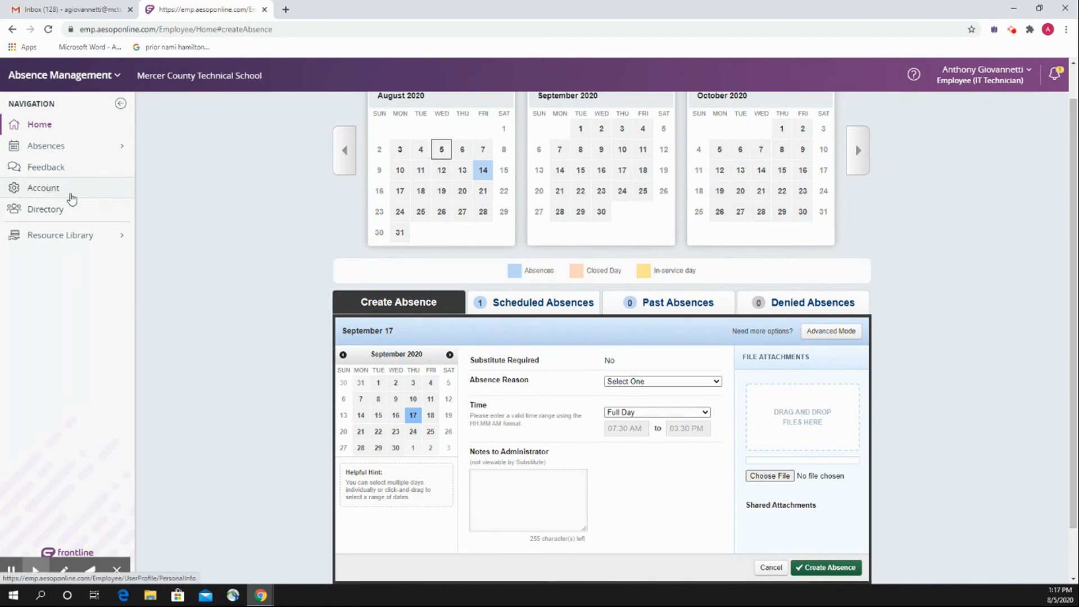
click(71, 197)
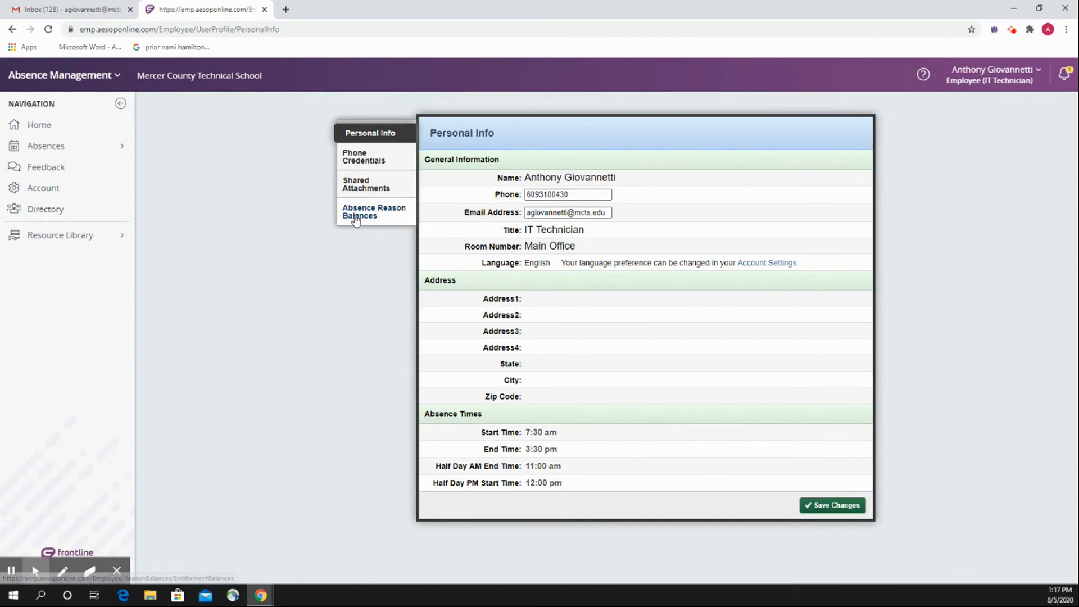
click(361, 220)
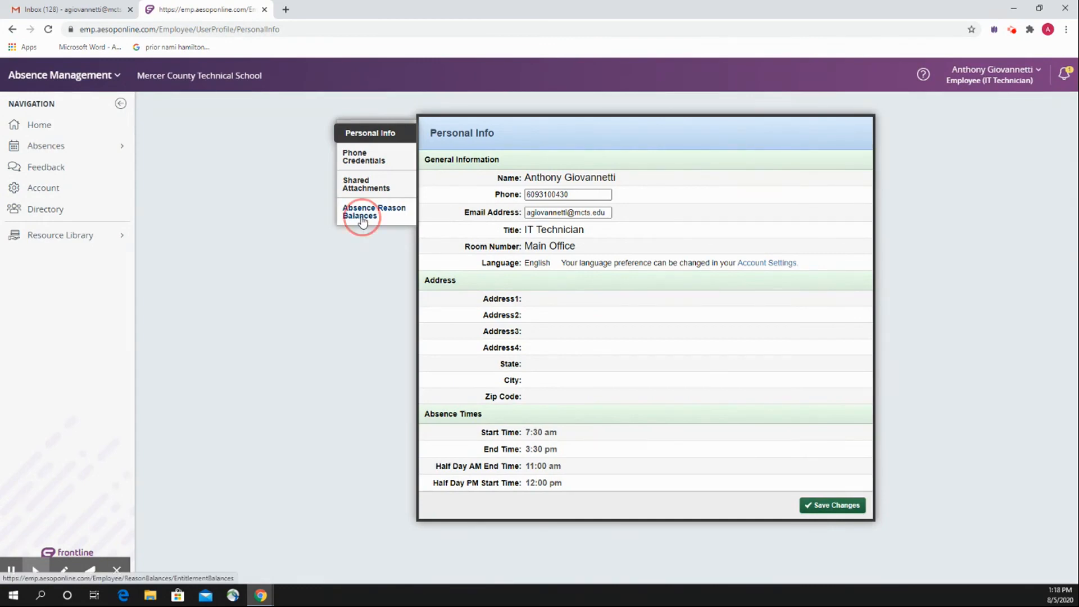
Examine the initial, used, pending and remaining days for every absence reason, from Bereavement Day to Vacation Day.
scroll(521, 434, down, 2)
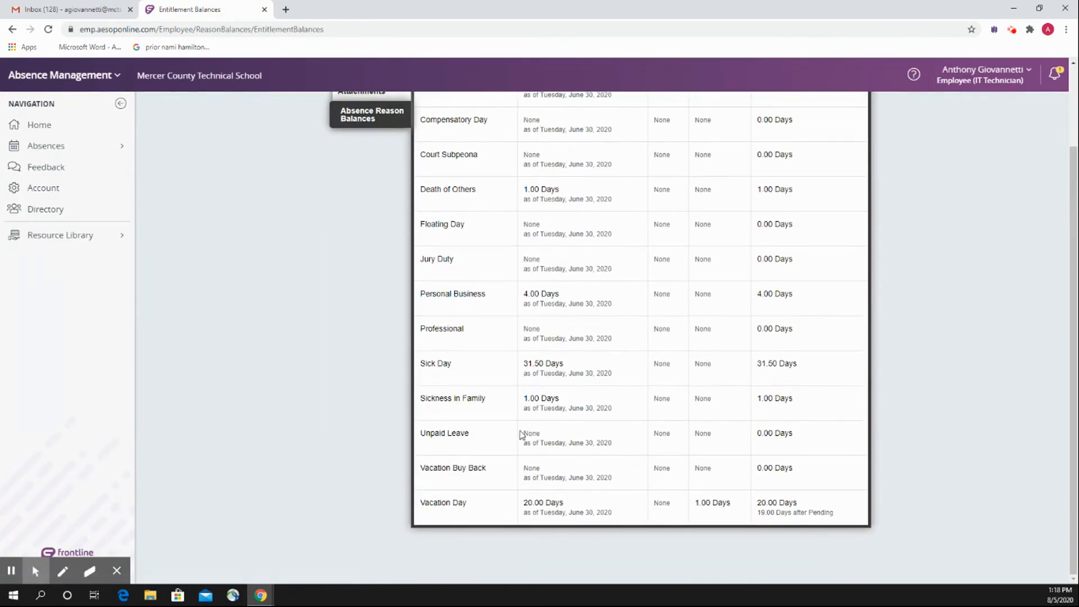
scroll(553, 438, up, 1)
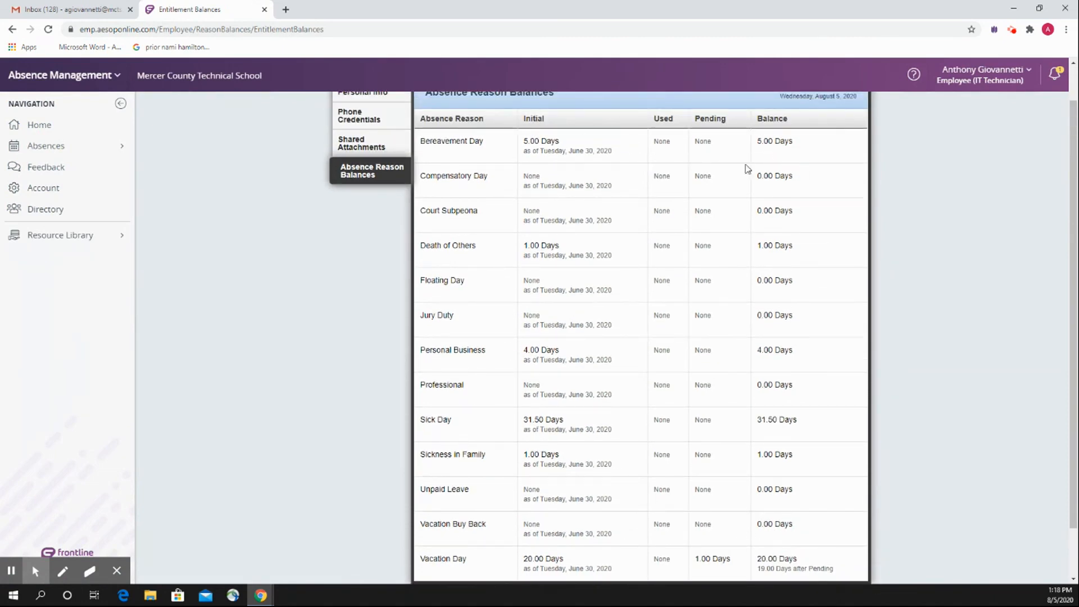
scroll(607, 308, down, 1)
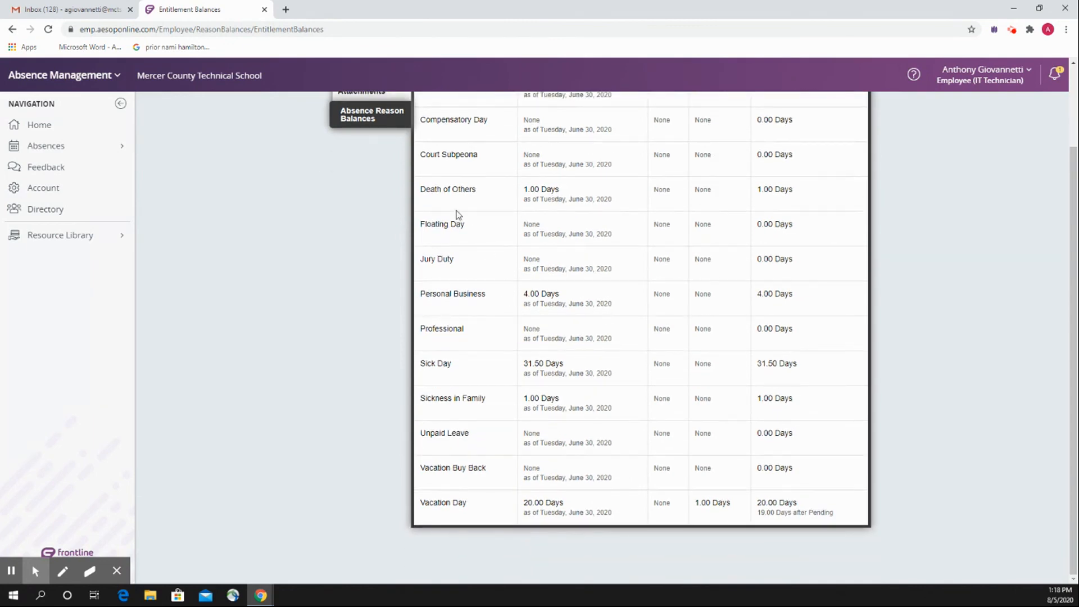
scroll(508, 349, up, 2)
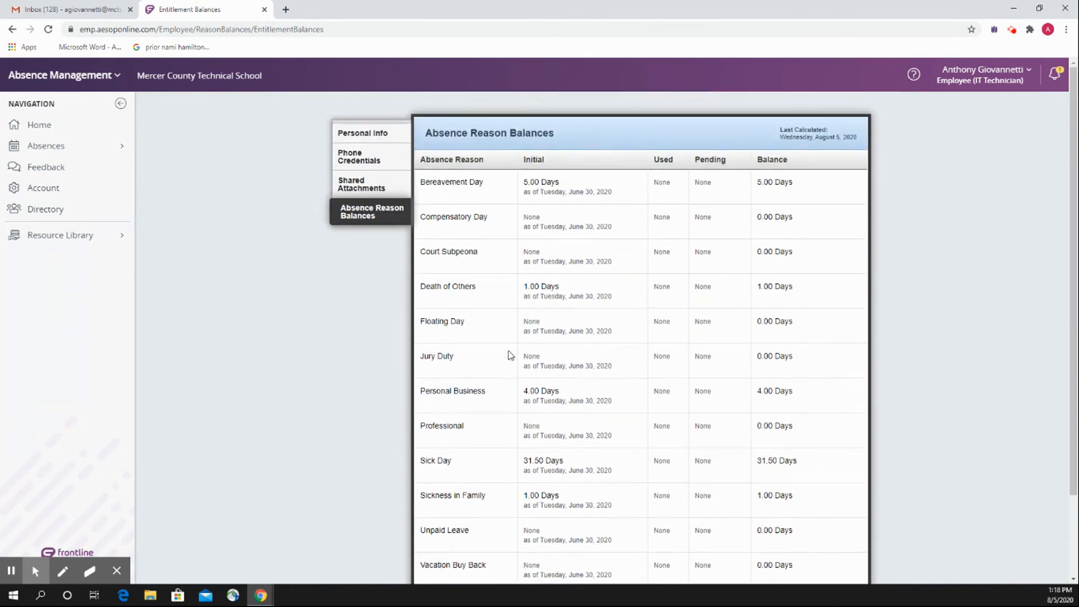
scroll(562, 383, down, 1)
scroll(705, 528, up, 1)
scroll(738, 358, down, 1)
scroll(728, 361, up, 1)
scroll(729, 376, down, 1)
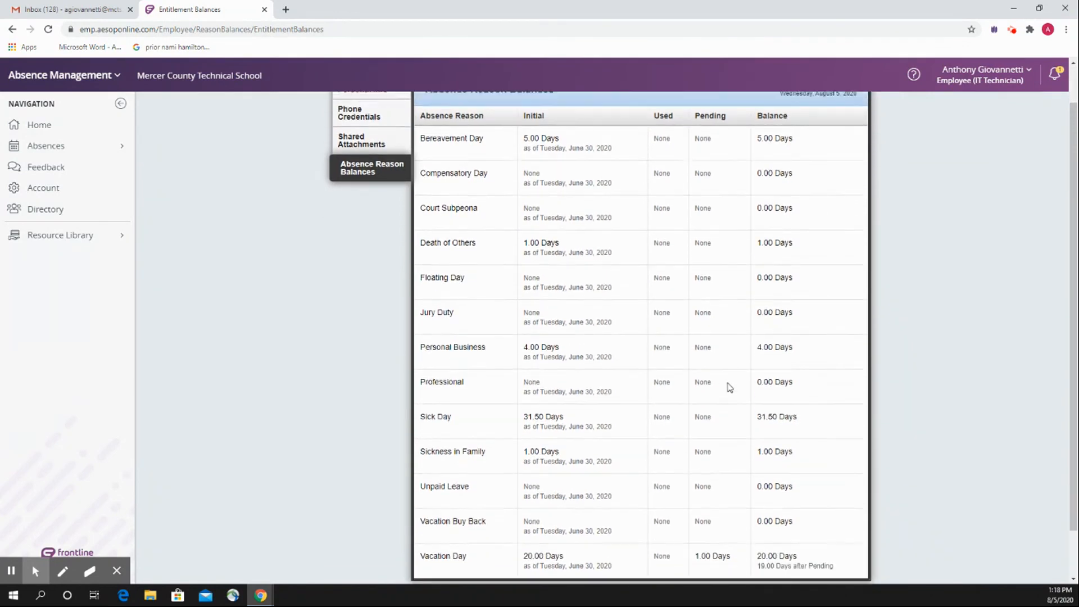
scroll(729, 386, up, 1)
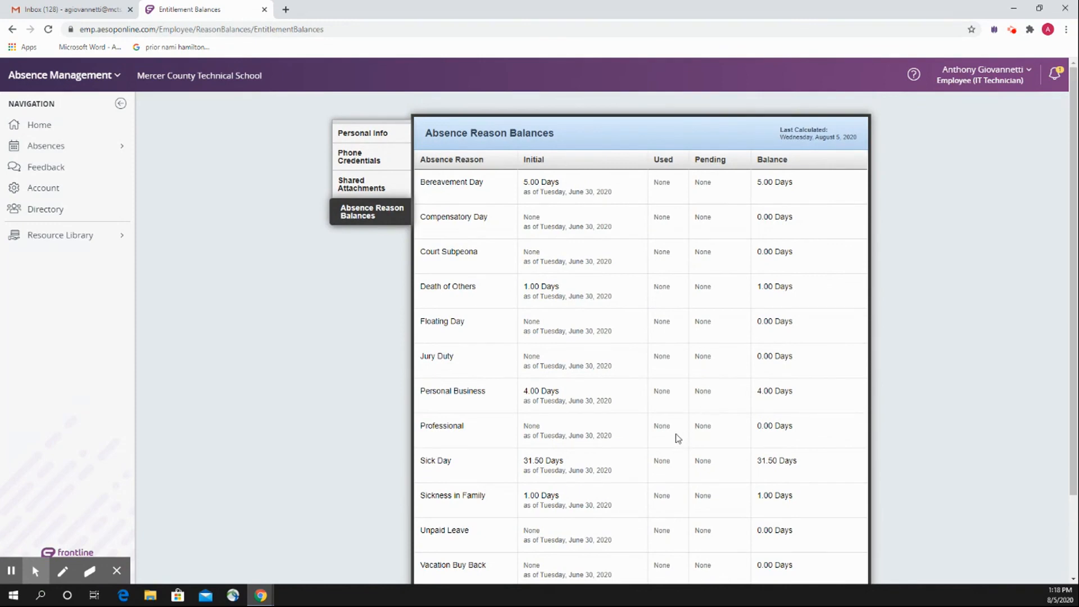
click(1013, 31)
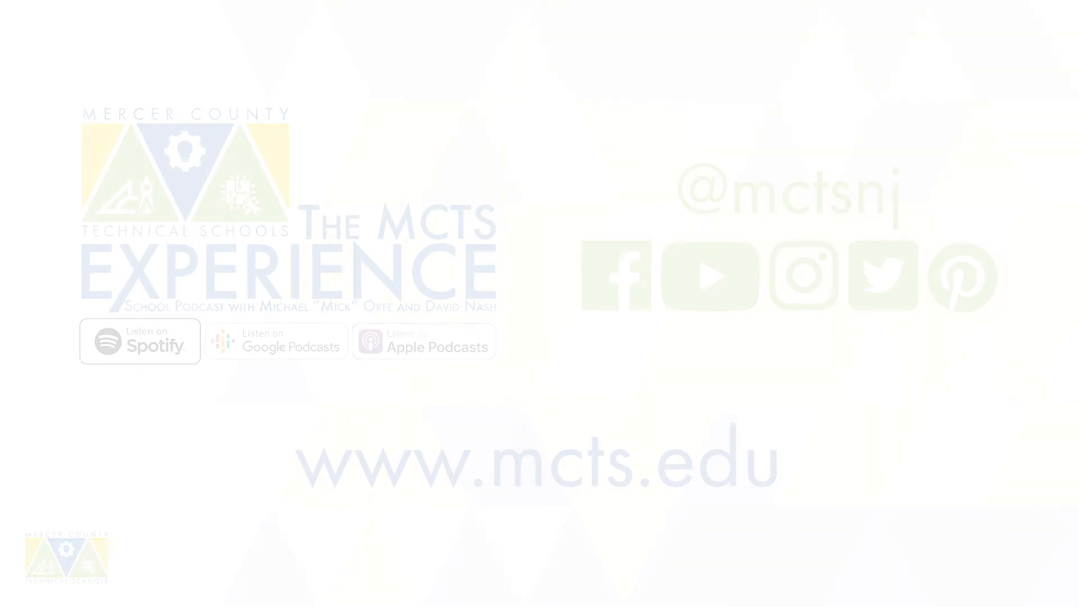